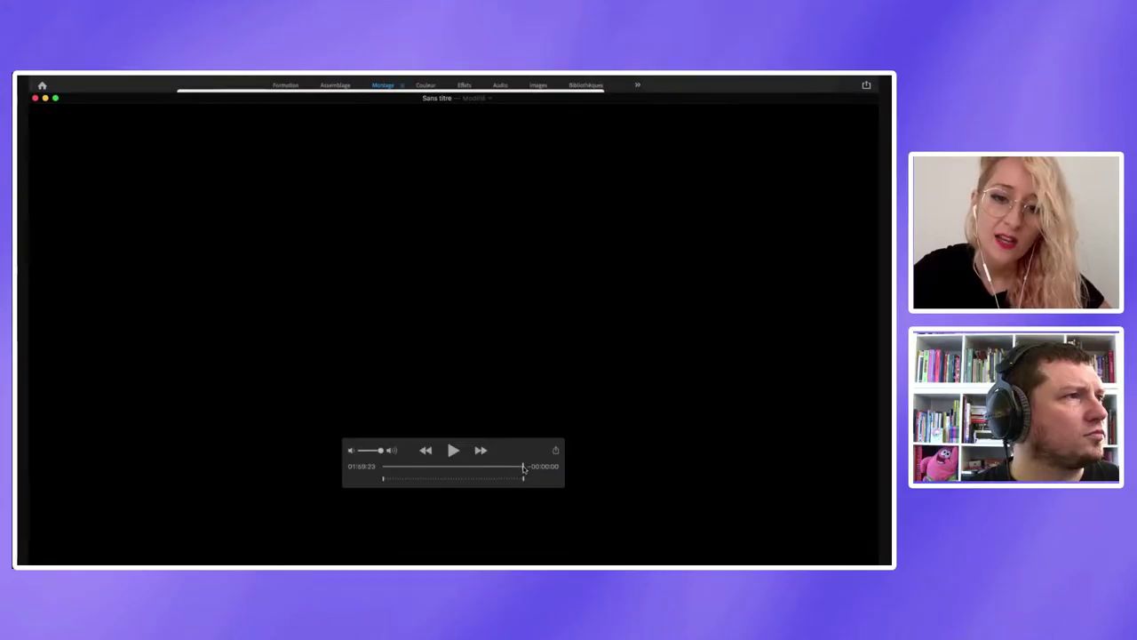
# Step: Rewind the QuickTime recording, jump to about 01:20:30, and start playback
pyautogui.moveTo(497, 471)
pyautogui.mouseDown()
pyautogui.moveTo(386, 468)
pyautogui.moveTo(436, 466)
pyautogui.mouseUp()
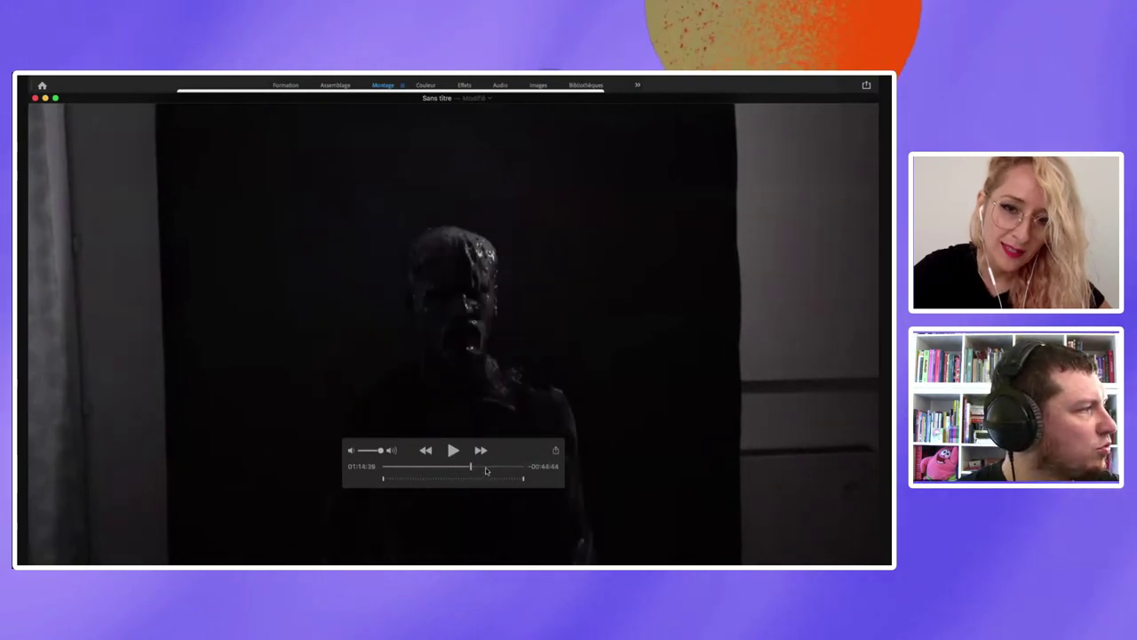
pyautogui.moveTo(478, 468); pyautogui.dragTo(478, 468)
pyautogui.press('space')
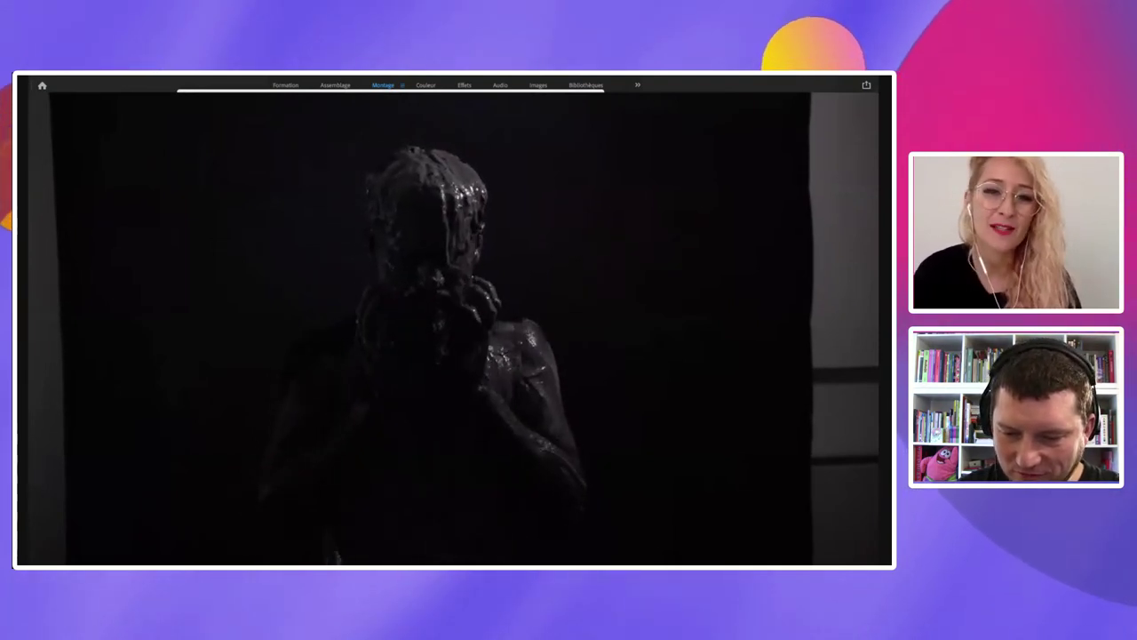
pyautogui.moveTo(537, 296)
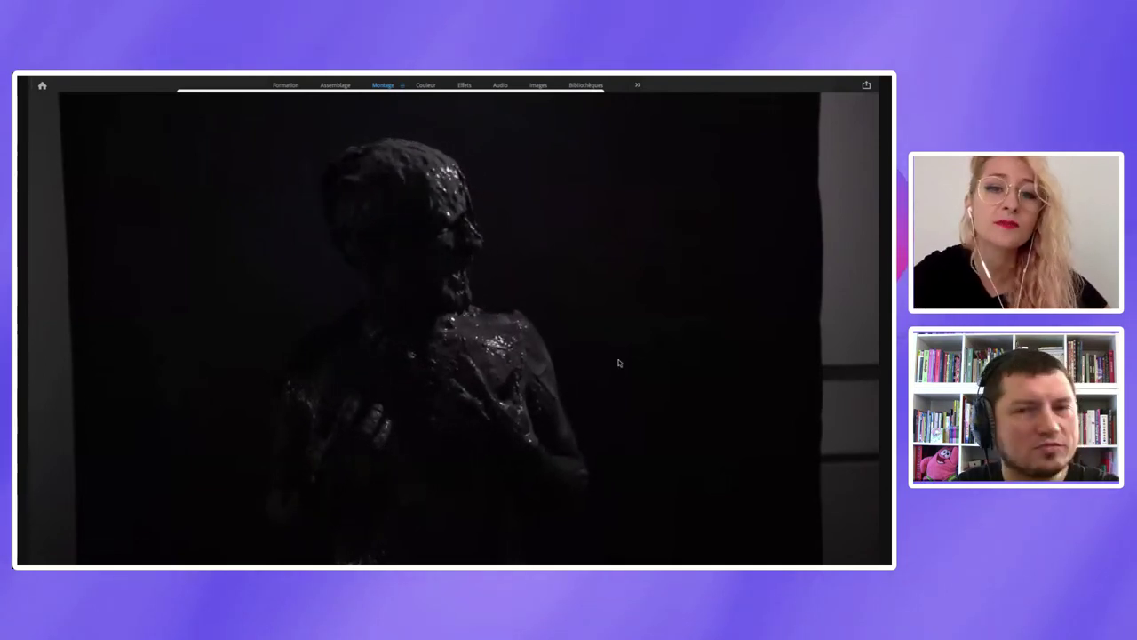
pyautogui.moveTo(536, 409)
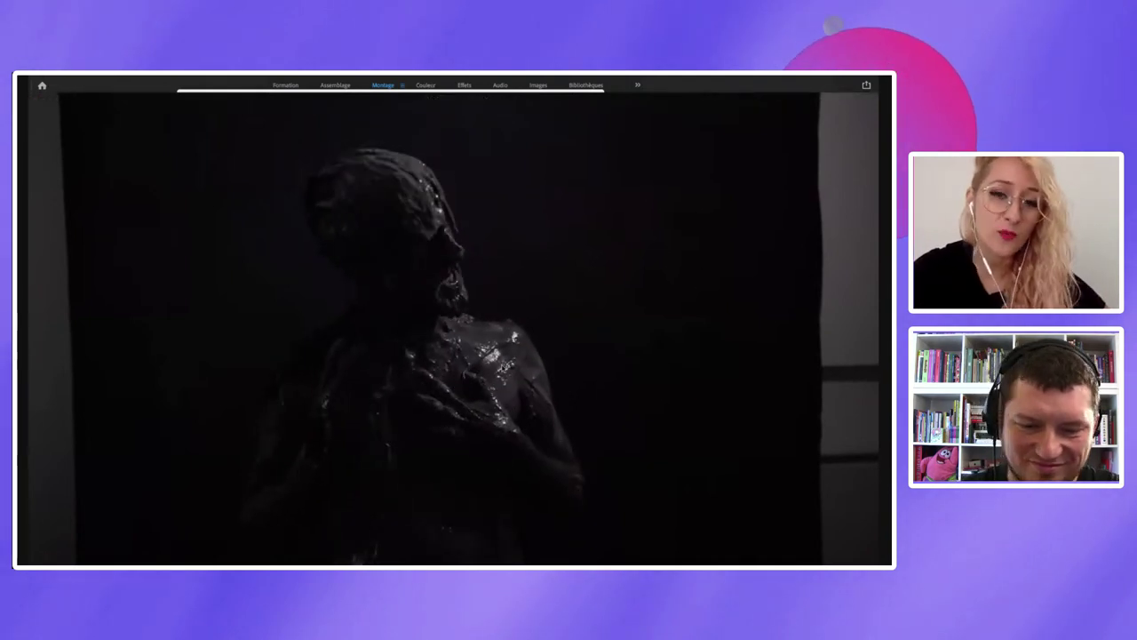
pyautogui.moveTo(556, 347)
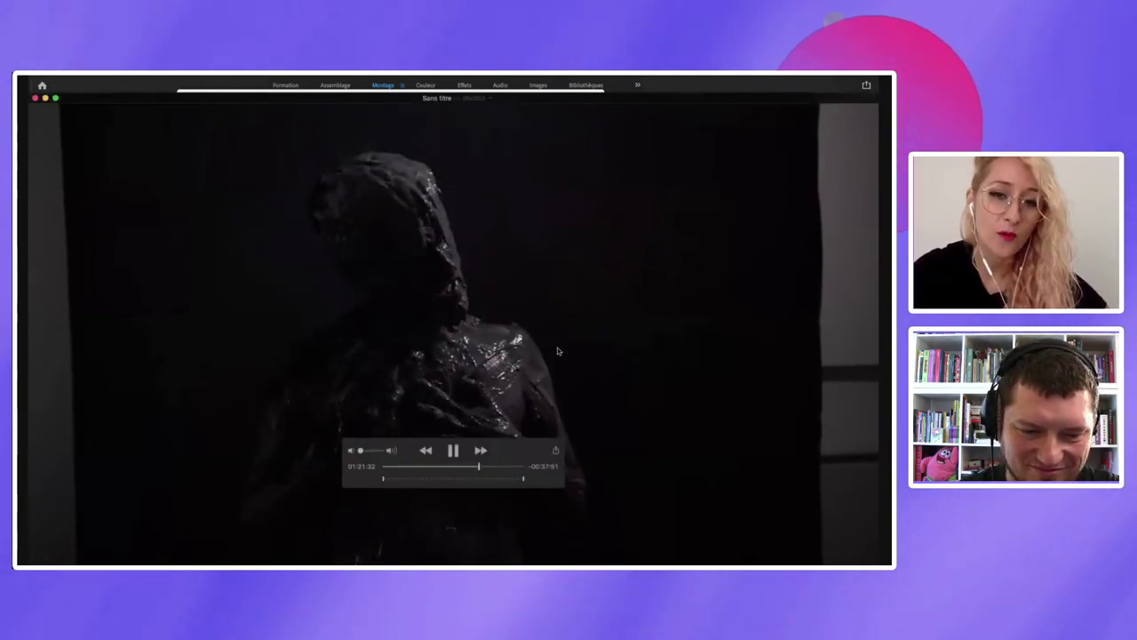
# Step: Skim the scenes at 00:44, 00:17 and 00:23, then keep playing from 01:38
pyautogui.click(425, 468)
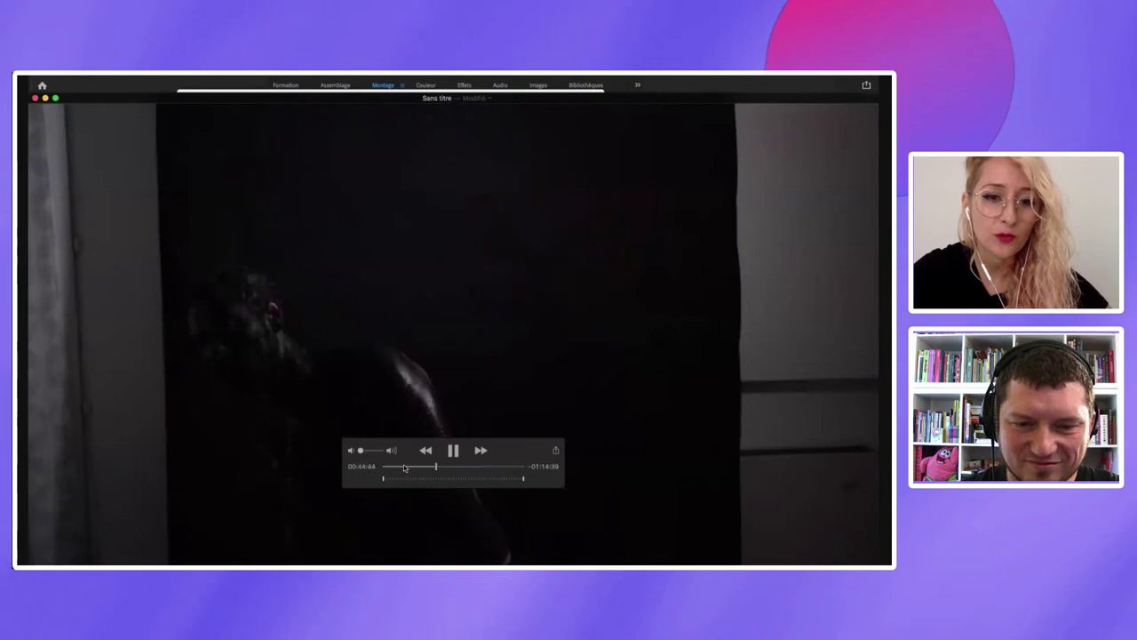
pyautogui.click(405, 468)
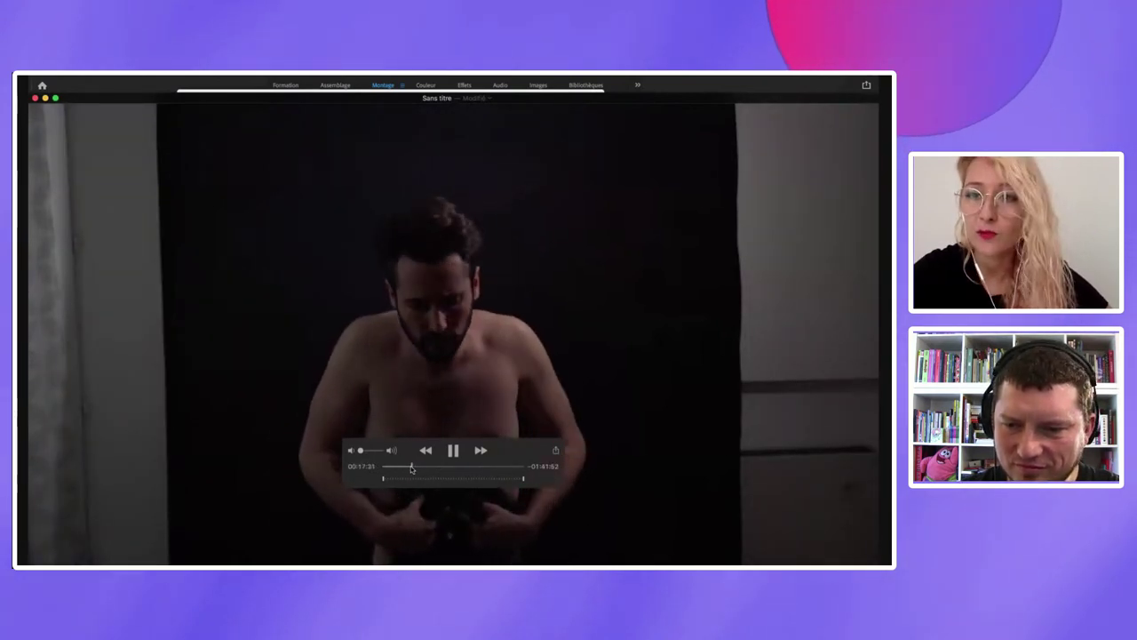
pyautogui.click(411, 468)
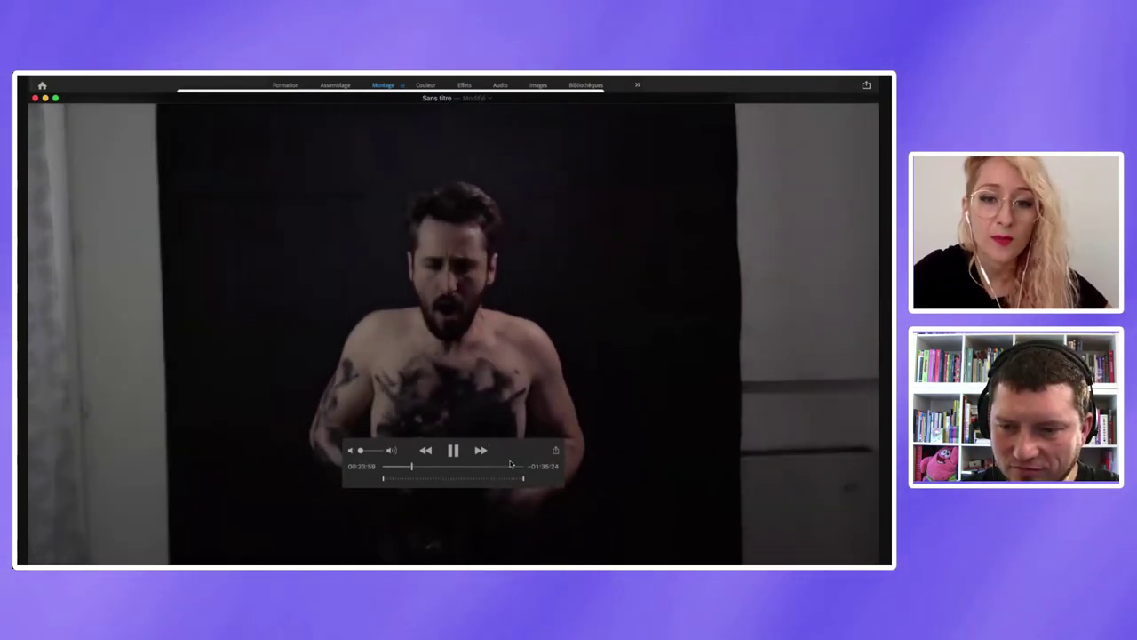
pyautogui.click(499, 467)
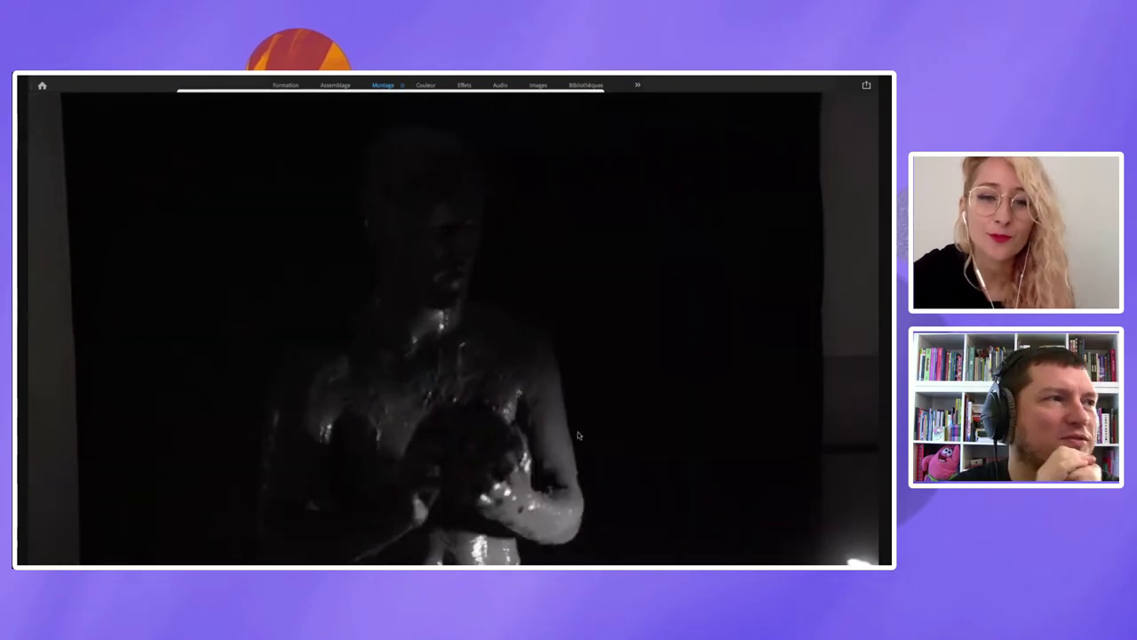
pyautogui.moveTo(482, 467)
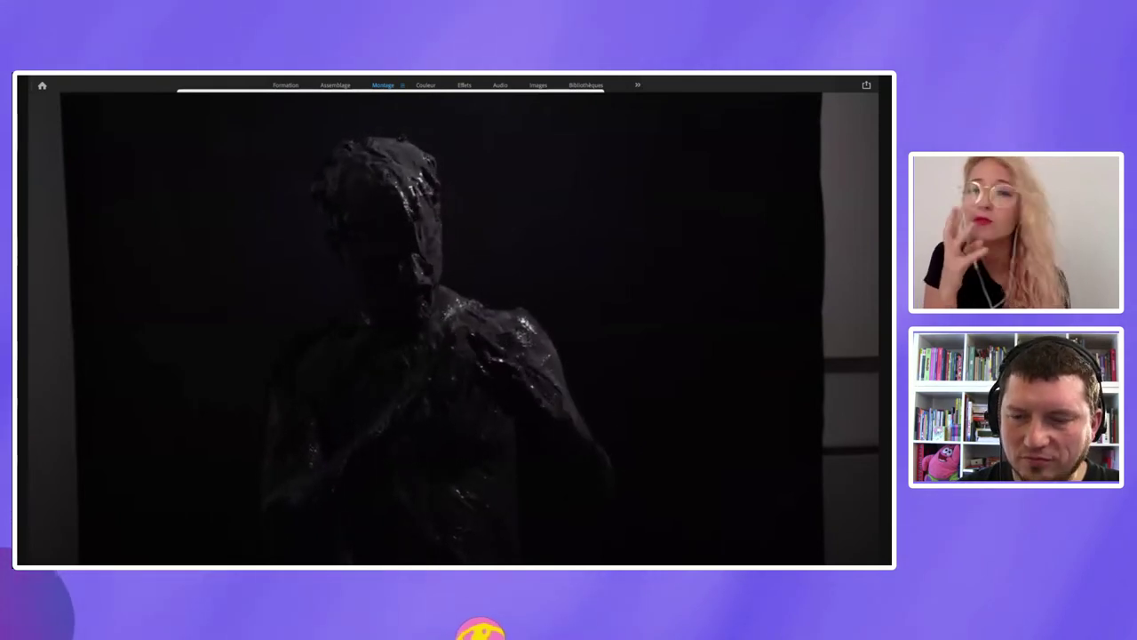
pyautogui.moveTo(512, 358)
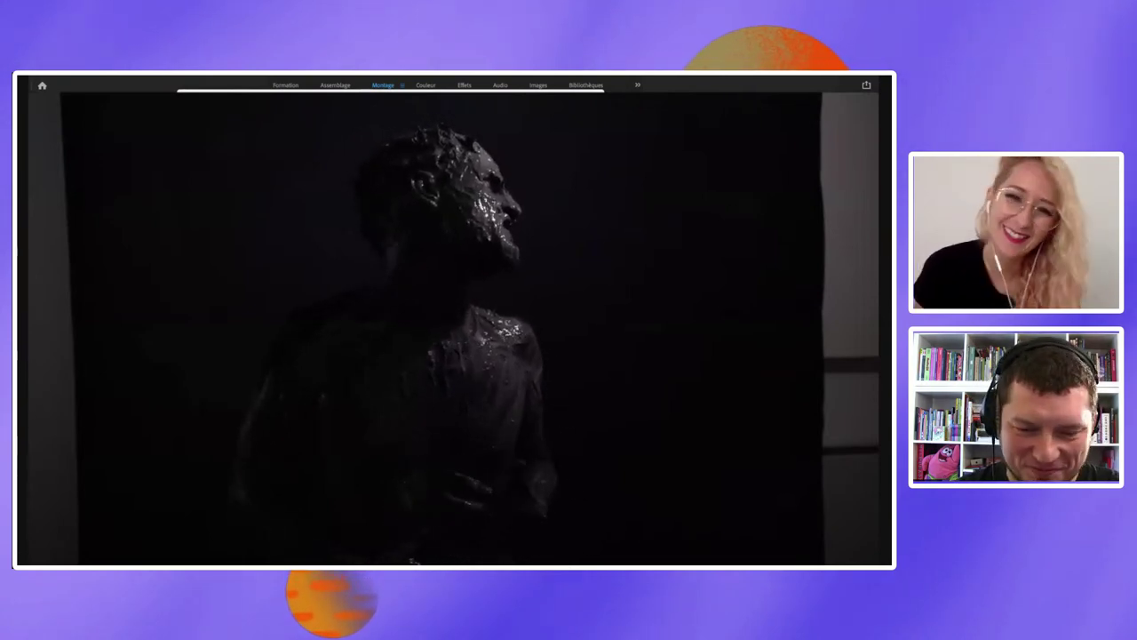
pyautogui.moveTo(424, 562)
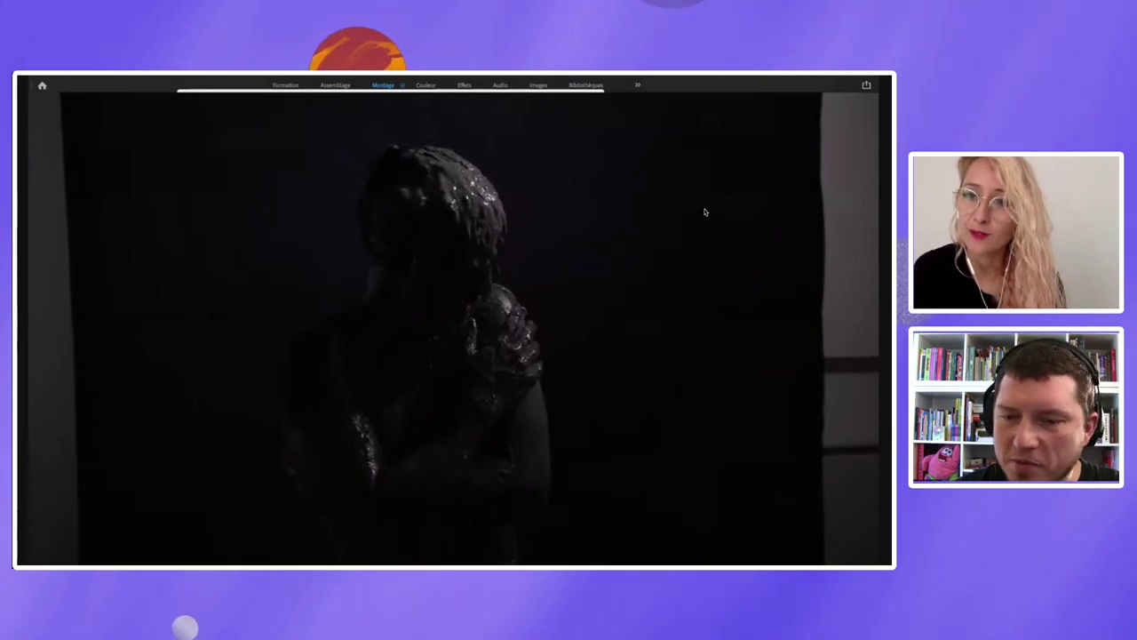
# Step: Pause the QuickTime recording
pyautogui.press('space')
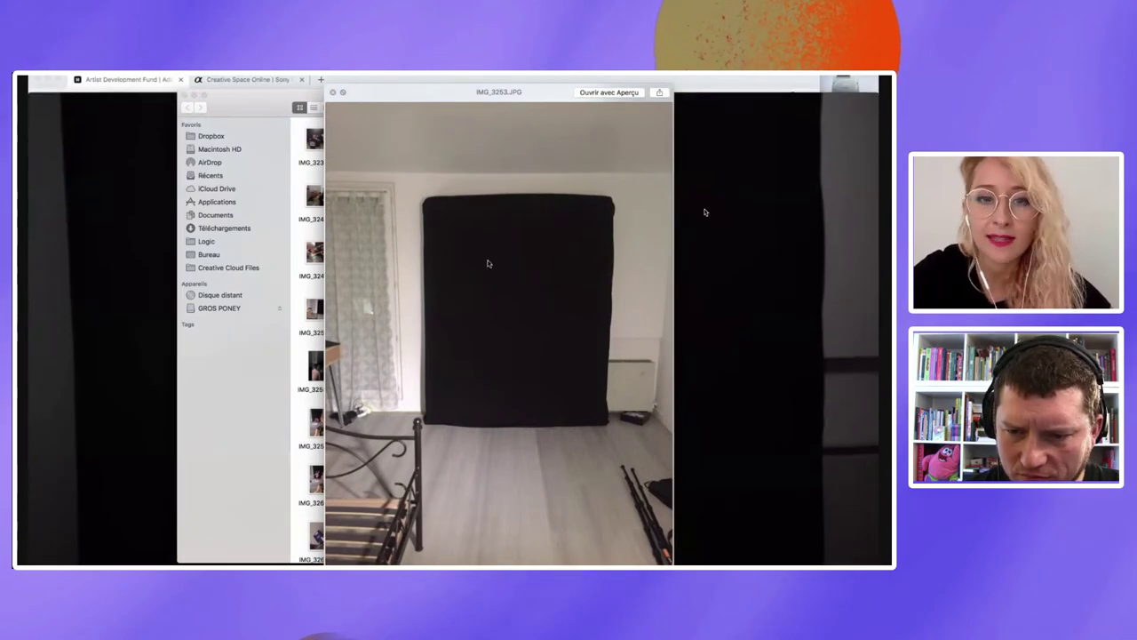
# Step: Close the IMG_3253 preview and Quick Look from IMG_3238.JPG back to IMG_3236.JPG
pyautogui.press('space')
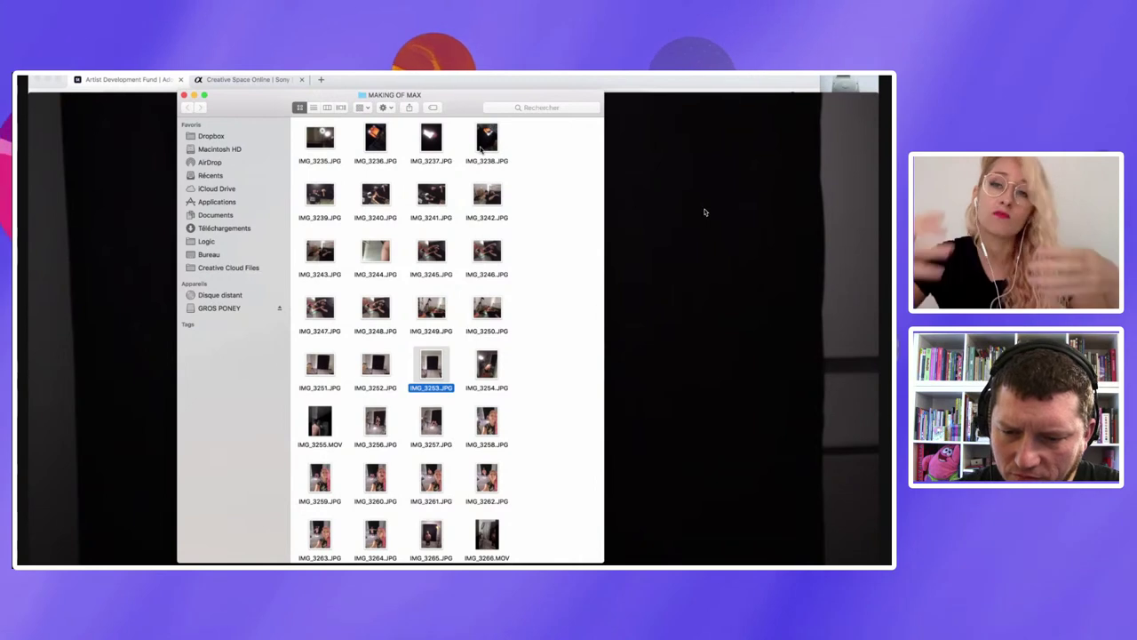
pyautogui.click(480, 147)
pyautogui.press('space')
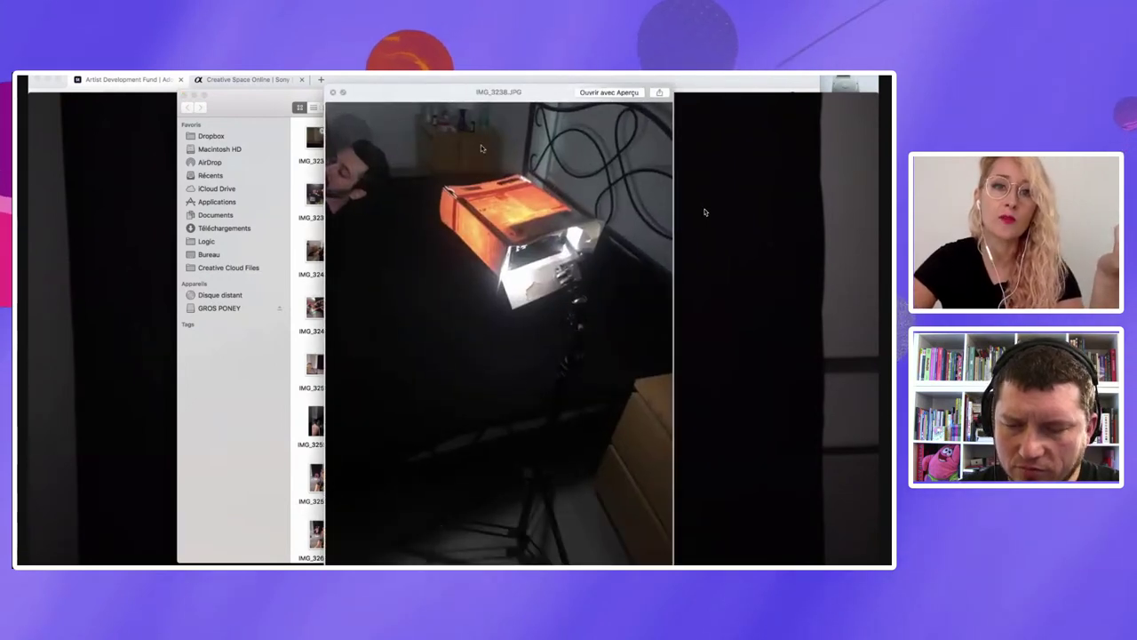
pyautogui.press('Up')
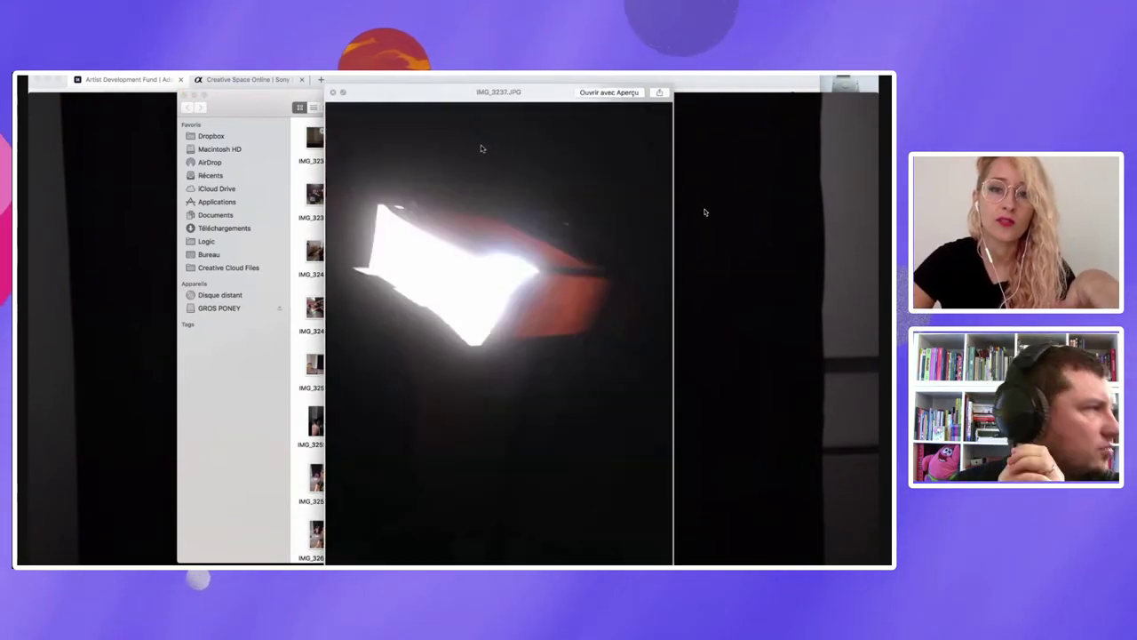
pyautogui.press('Up')
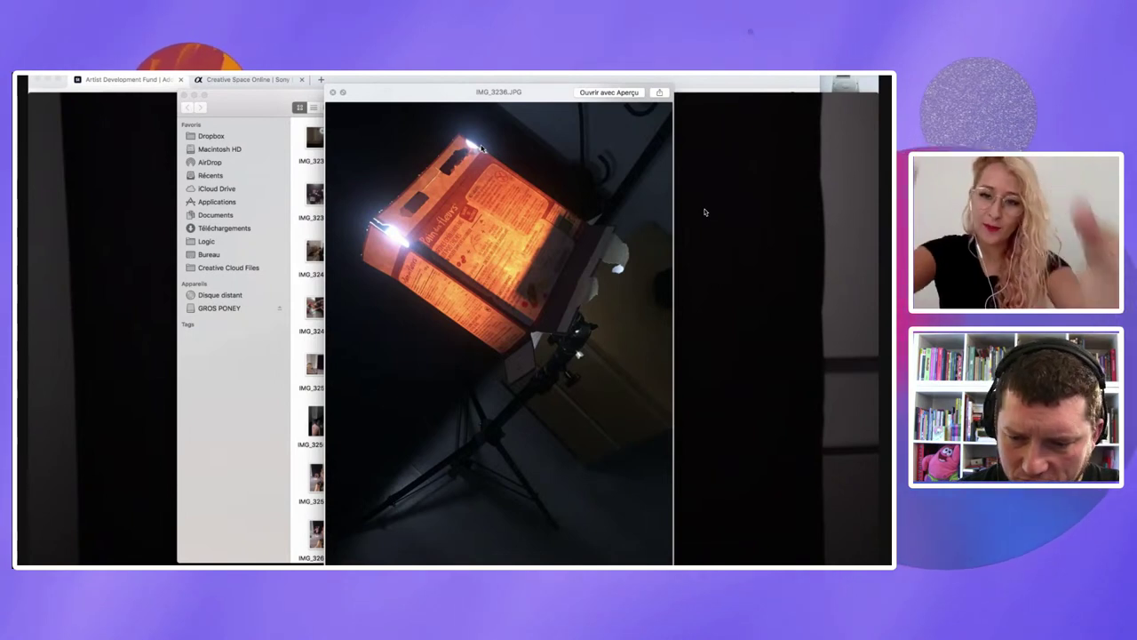
pyautogui.press('space')
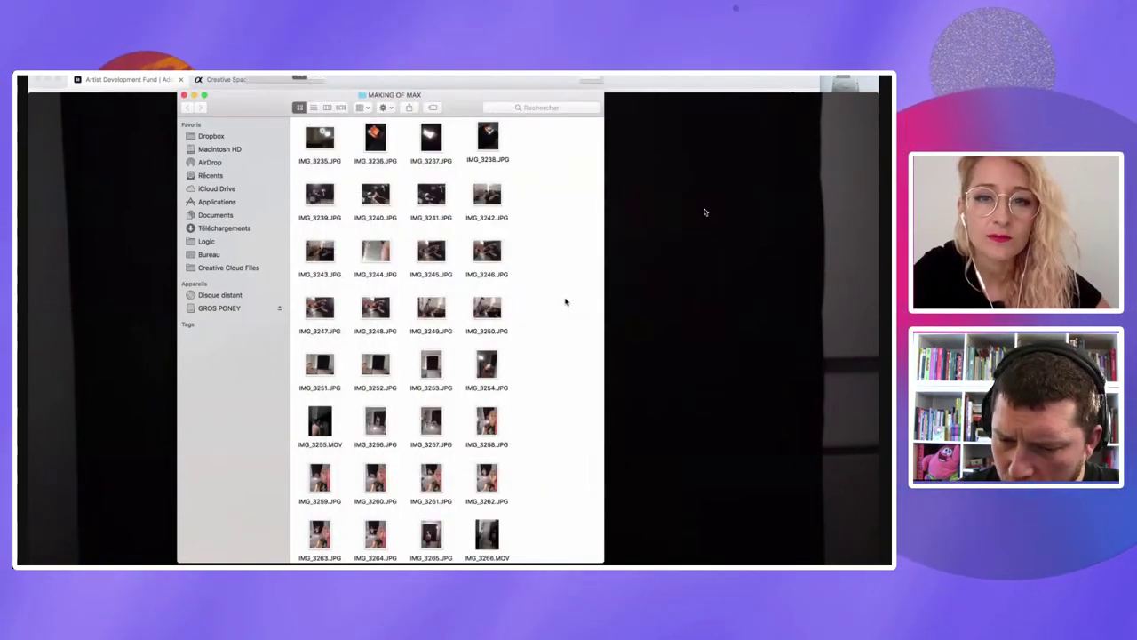
# Step: Scroll the folder listing, then move and close the IMG_3276.JPG preview window
pyautogui.scroll(-3, 565, 302)
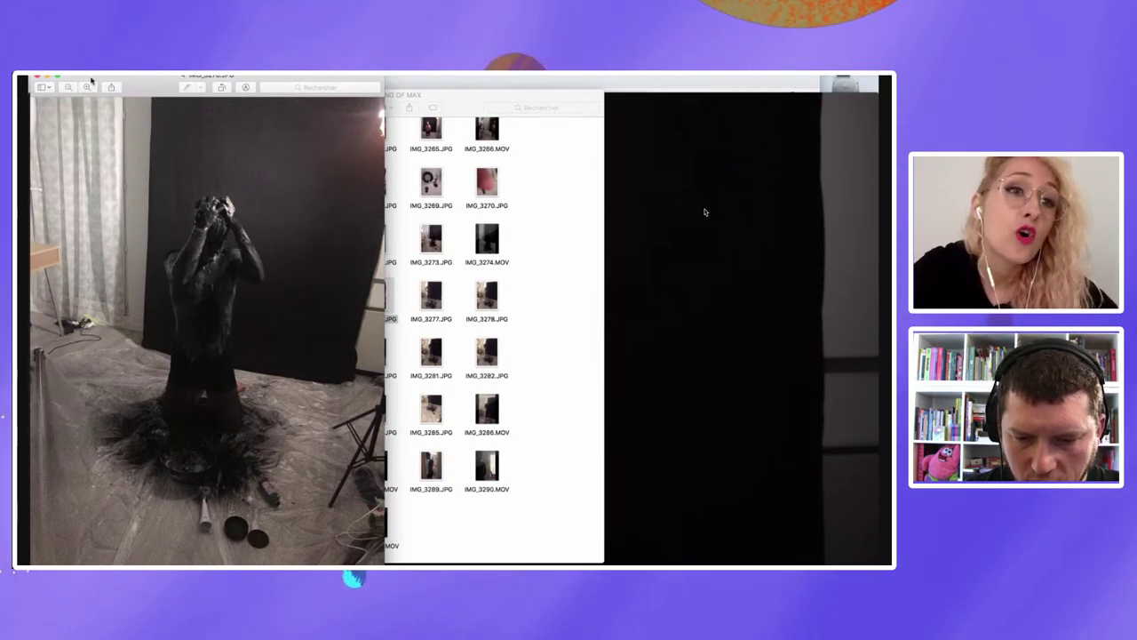
pyautogui.moveTo(159, 82); pyautogui.dragTo(188, 90)
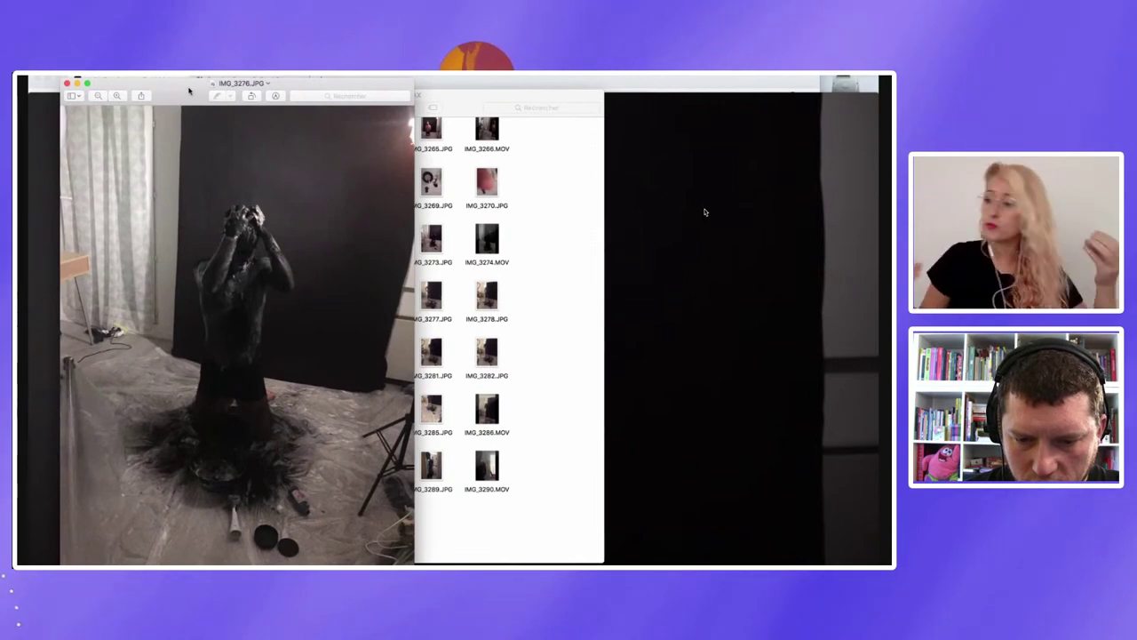
pyautogui.click(67, 83)
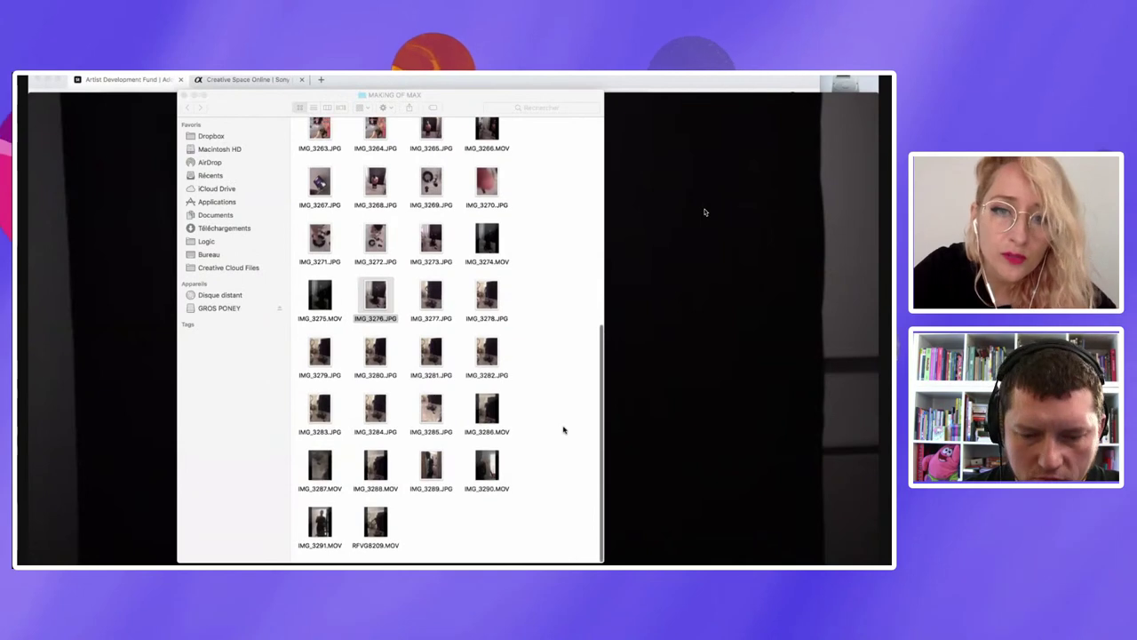
# Step: Open IMG_3282.JPG in Preview, then bring the MAKING OF MAX Finder window back to front
pyautogui.click(487, 358)
pyautogui.doubleClick(486, 358)
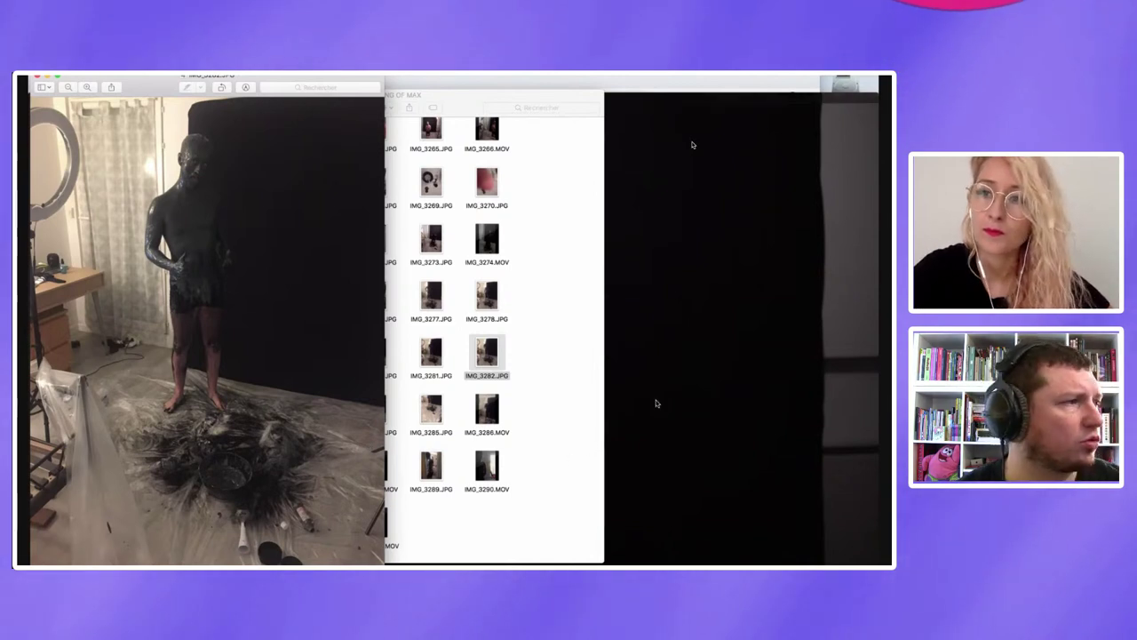
pyautogui.click(511, 453)
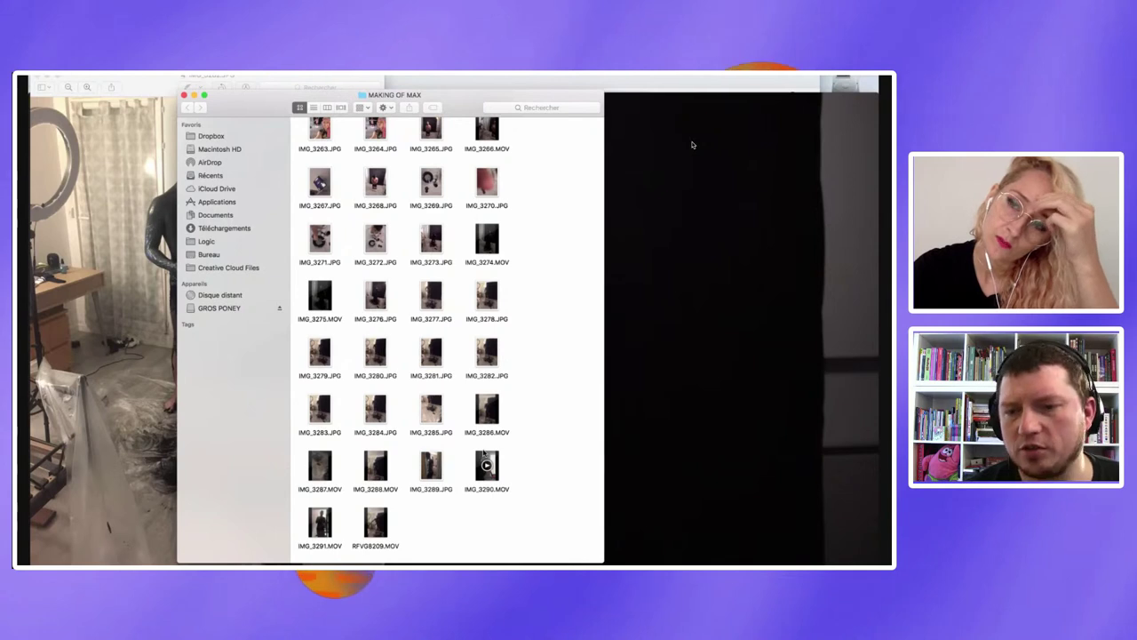
# Step: Go from GROS PONEY into 00_2 RUSH MONSTRE NOIR and Get Info on C0007.MP4
pyautogui.click(231, 307)
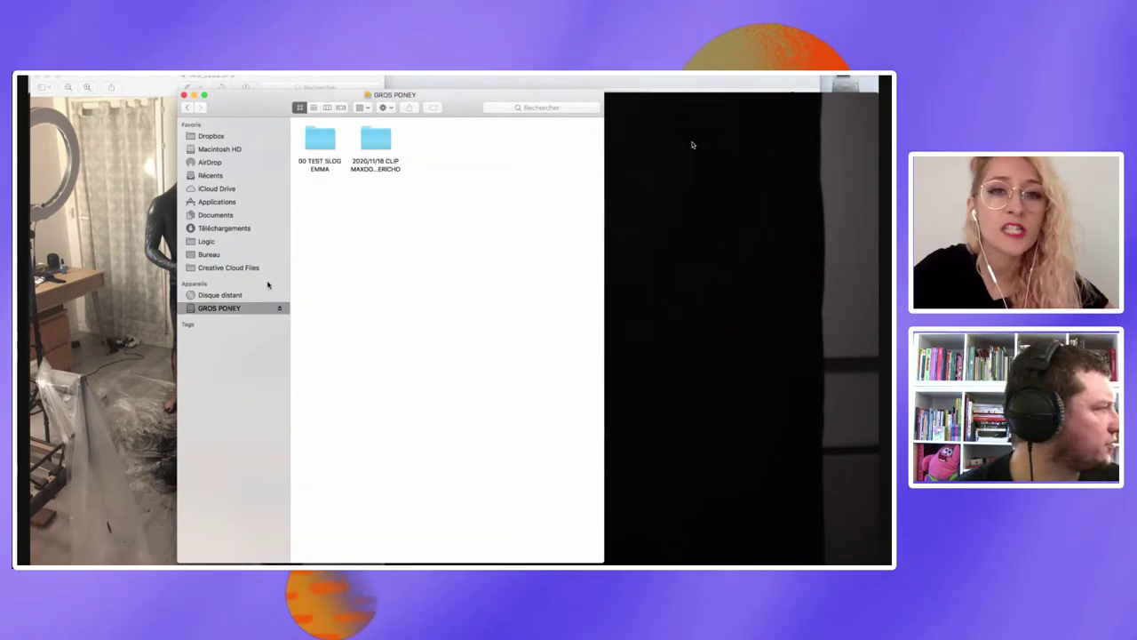
pyautogui.doubleClick(377, 136)
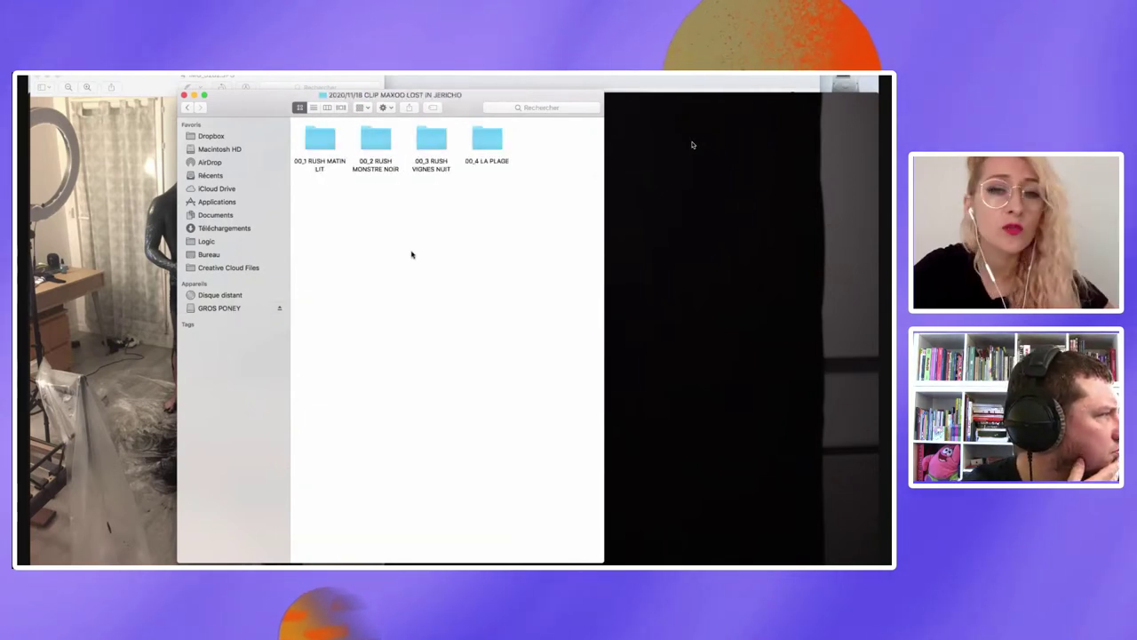
pyautogui.doubleClick(375, 141)
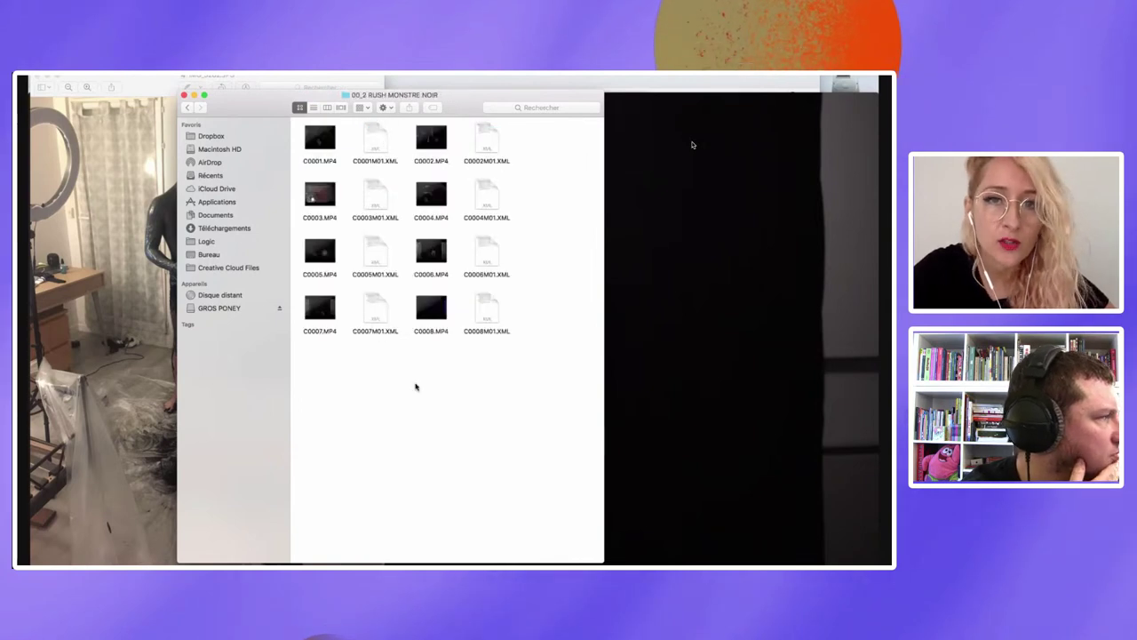
pyautogui.click(328, 315)
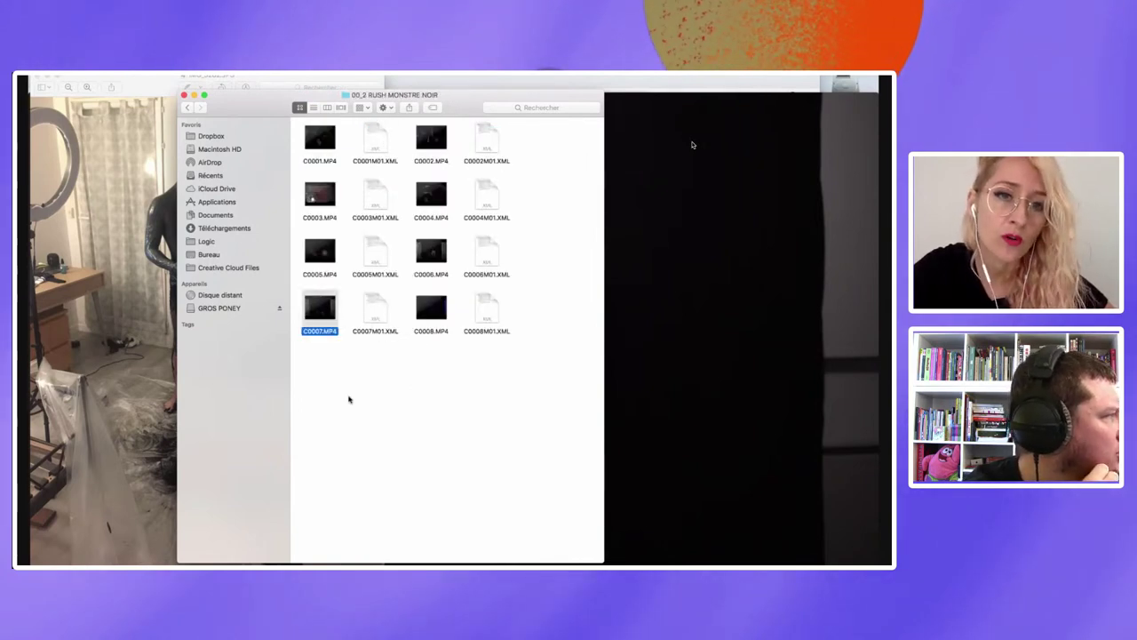
pyautogui.press('super+i')
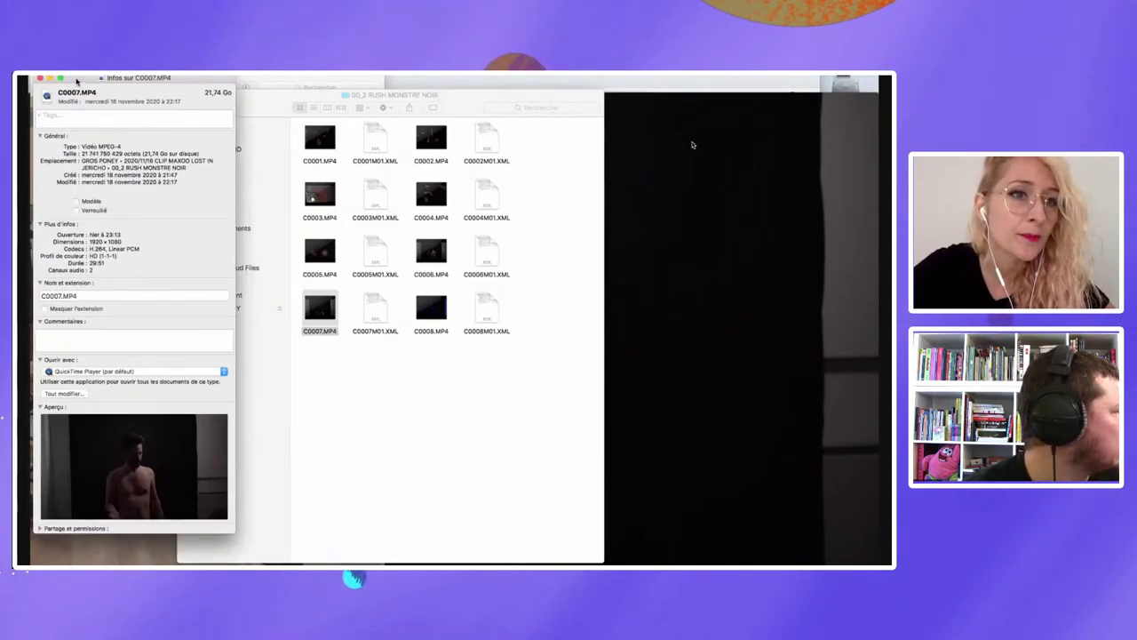
# Step: Reopen C0007.MP4's info window to confirm 1920 × 1080 H.264, 29:51 duration
pyautogui.moveTo(76, 80); pyautogui.dragTo(93, 91)
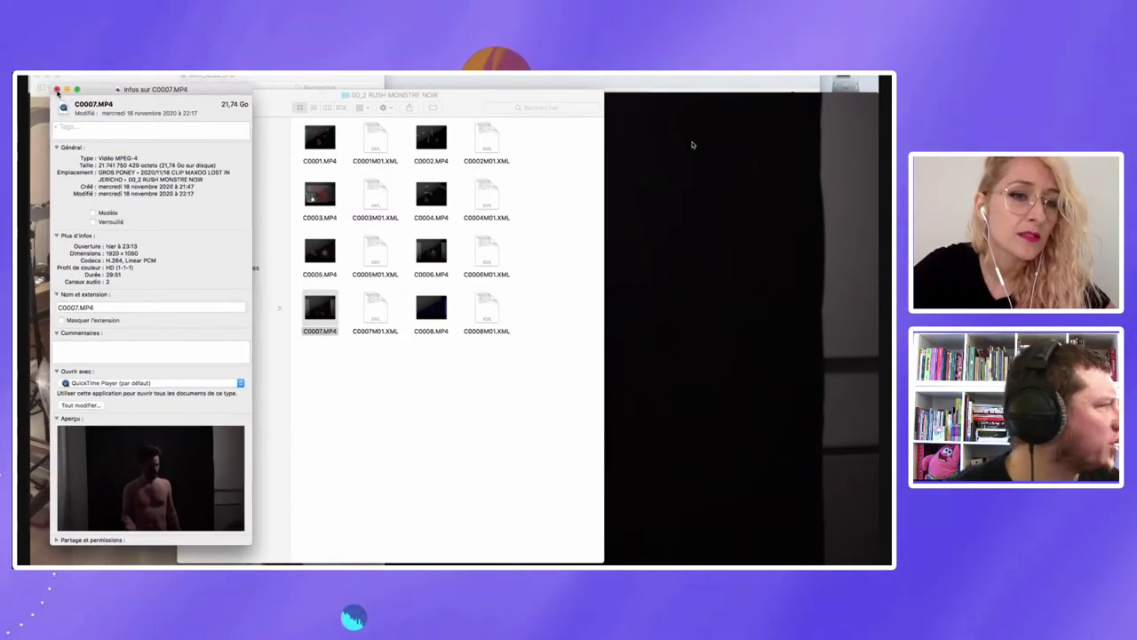
pyautogui.click(56, 90)
pyautogui.click(423, 390)
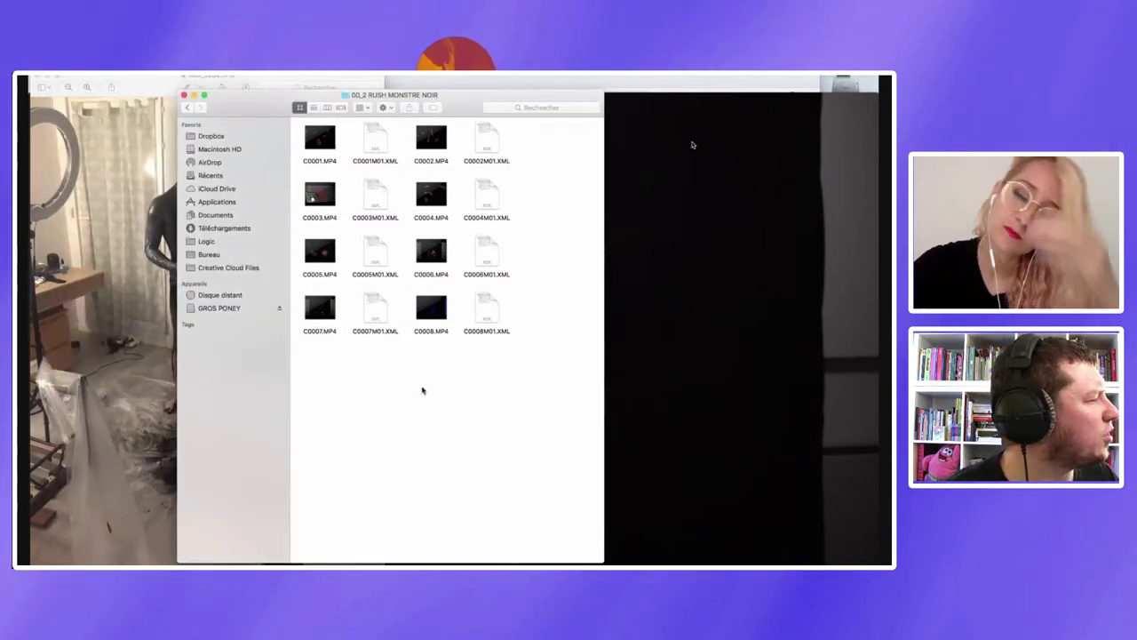
pyautogui.click(326, 319)
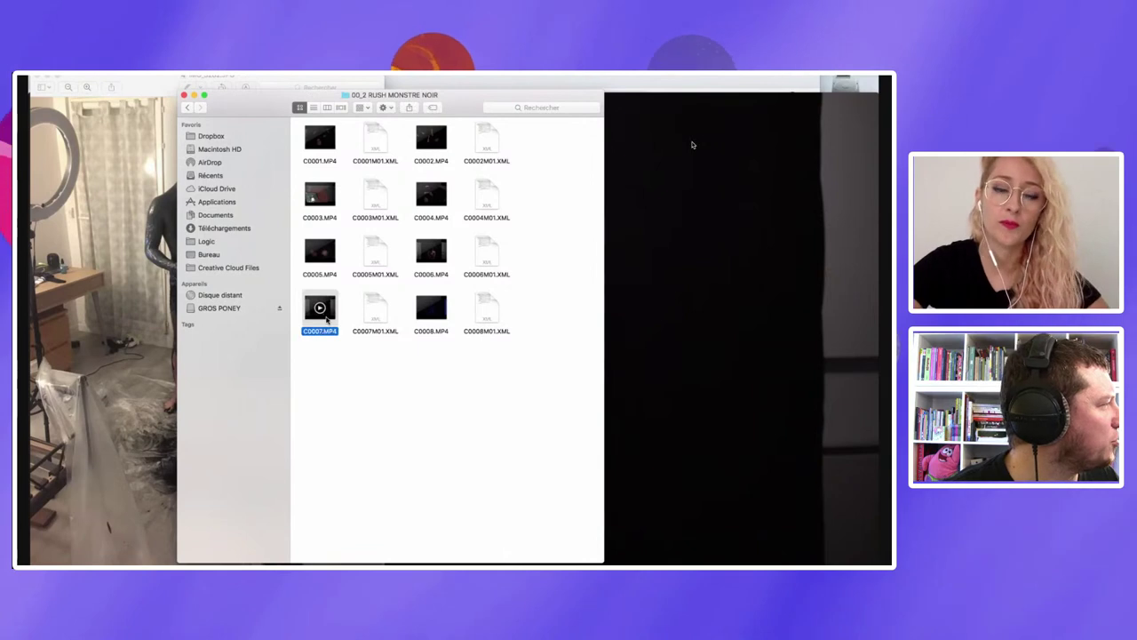
pyautogui.press('super+i')
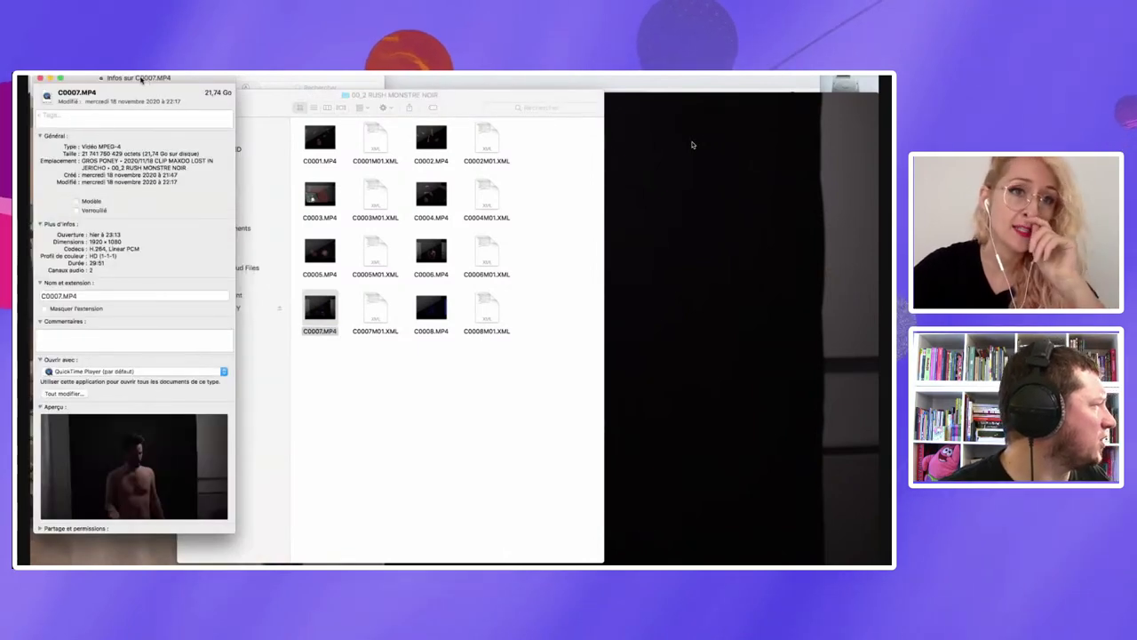
pyautogui.moveTo(141, 80)
pyautogui.mouseDown()
pyautogui.moveTo(162, 86)
pyautogui.moveTo(173, 75)
pyautogui.mouseUp()
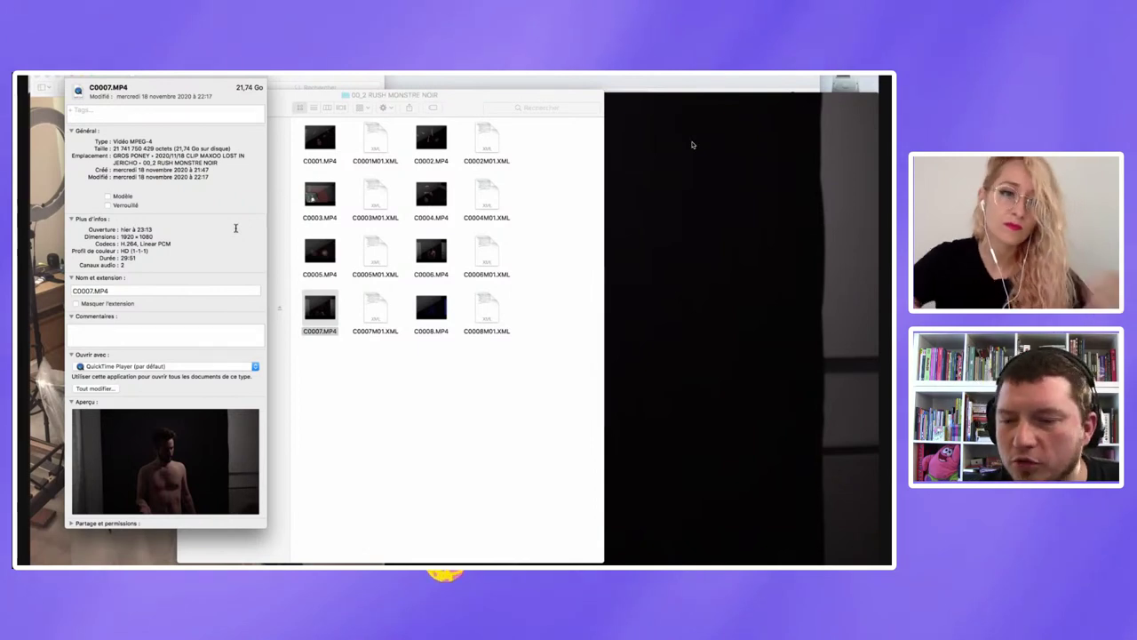
pyautogui.moveTo(210, 556)
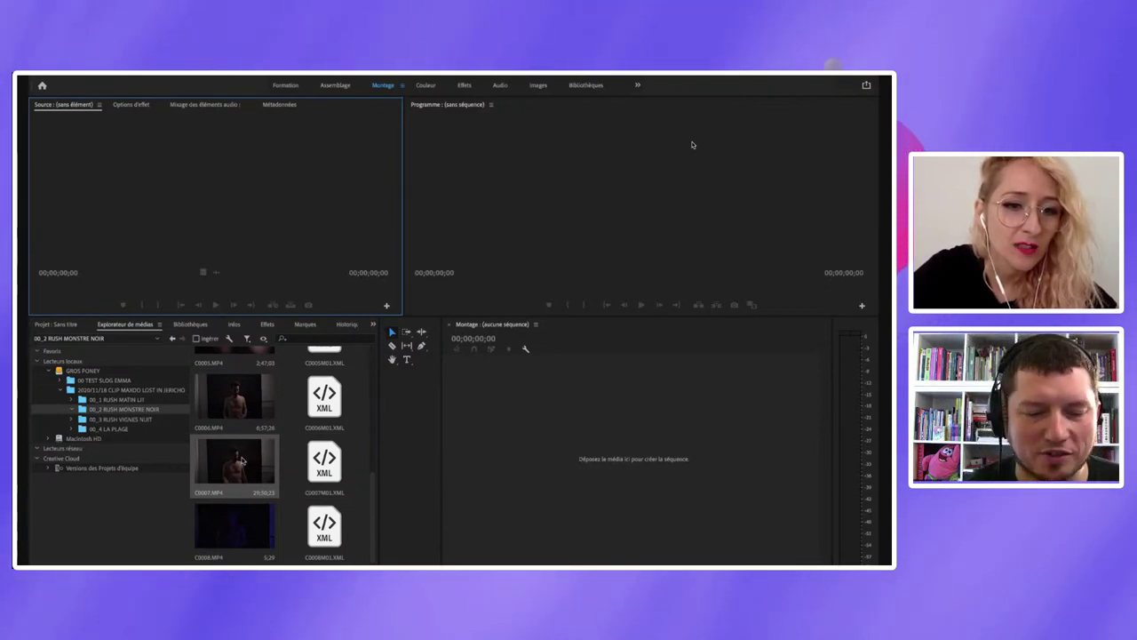
pyautogui.click(225, 459)
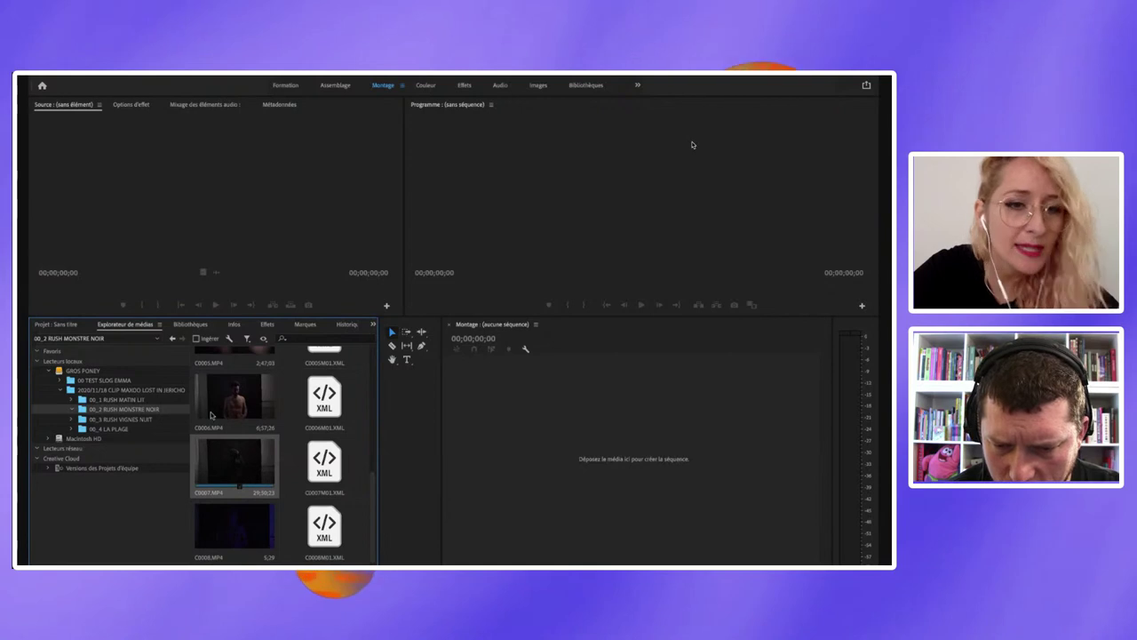
# Step: Load C0007.MP4 from the Media Browser into the Source monitor and view the Project panel
pyautogui.doubleClick(243, 466)
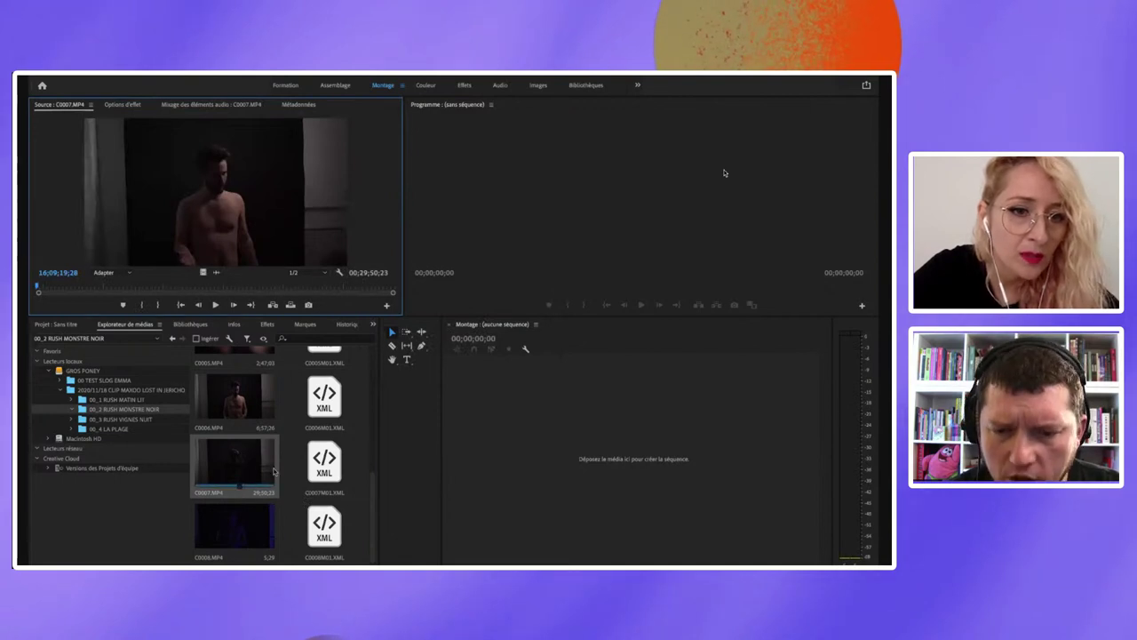
pyautogui.click(244, 466)
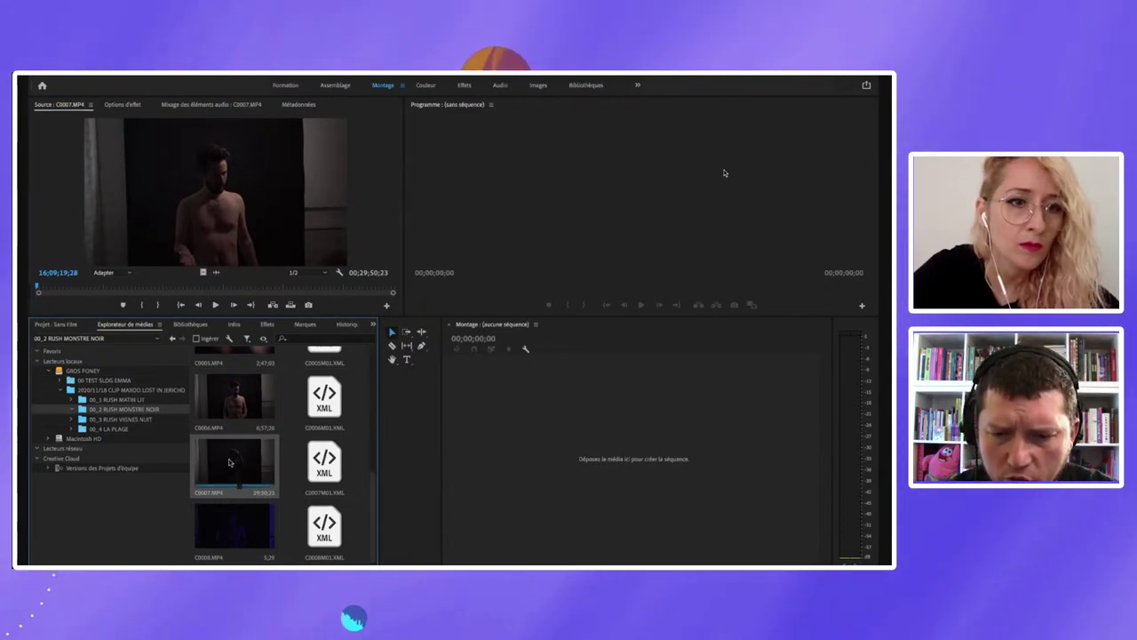
pyautogui.click(60, 324)
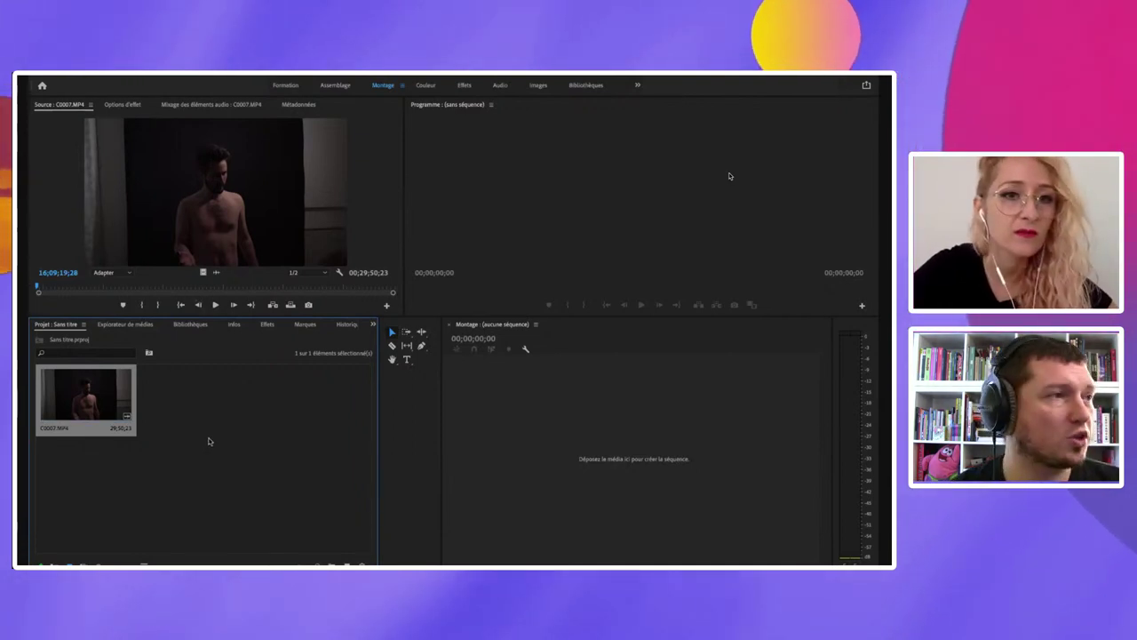
# Step: Scrub the C0007.MP4 source ruler and cue it at 16;15;44;26
pyautogui.click(188, 288)
pyautogui.click(164, 288)
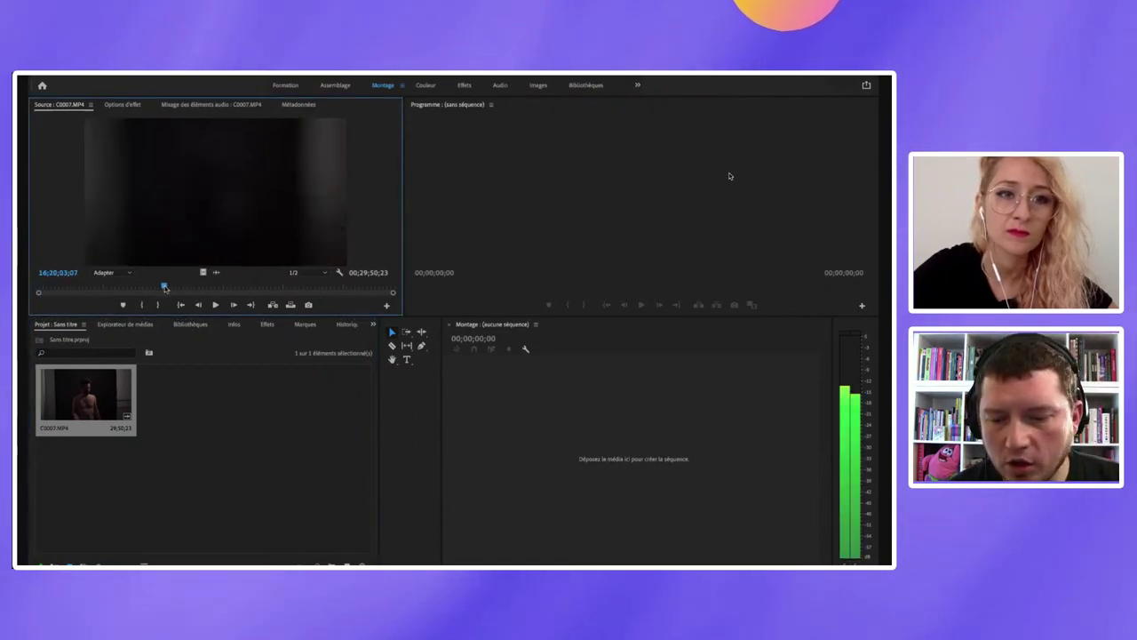
pyautogui.moveTo(165, 288); pyautogui.dragTo(156, 287)
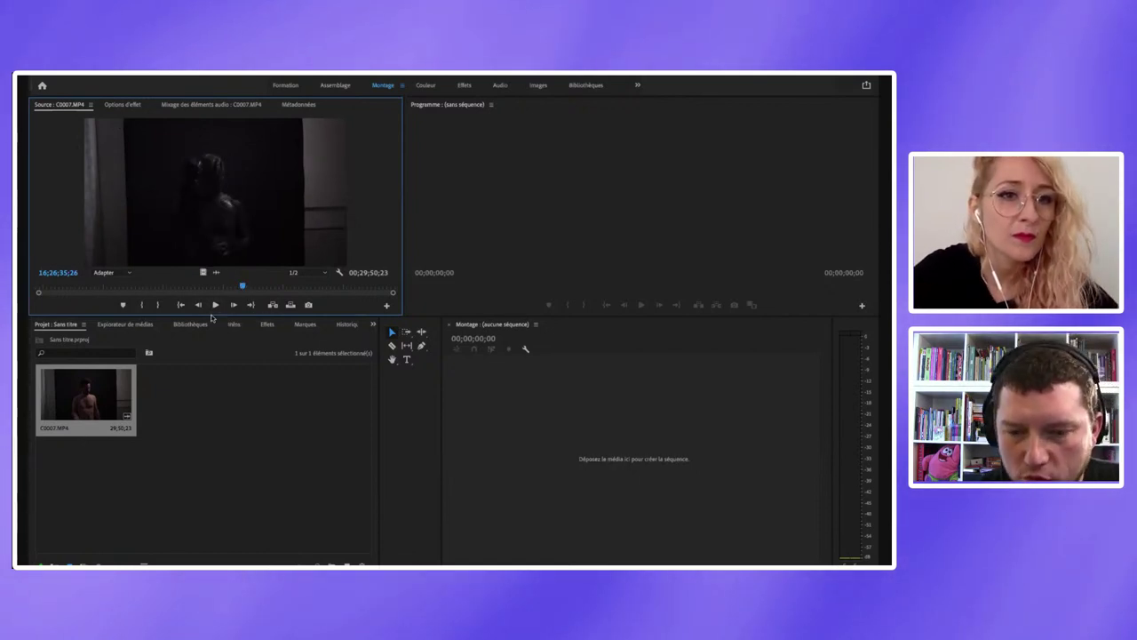
pyautogui.click(155, 287)
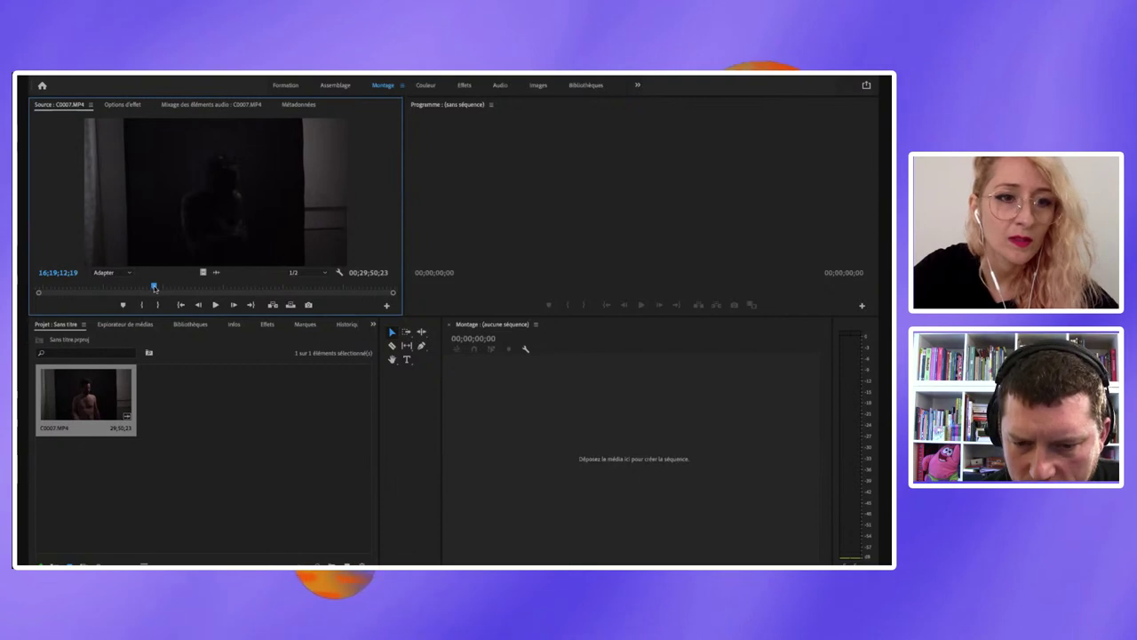
pyautogui.click(112, 289)
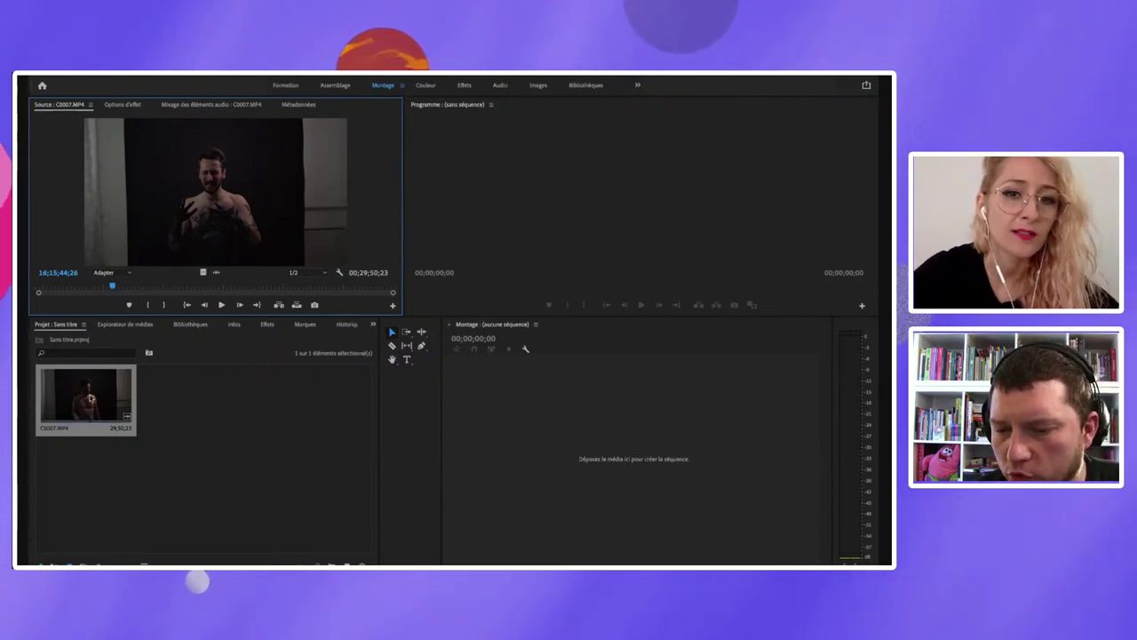
pyautogui.moveTo(90, 399); pyautogui.dragTo(506, 427)
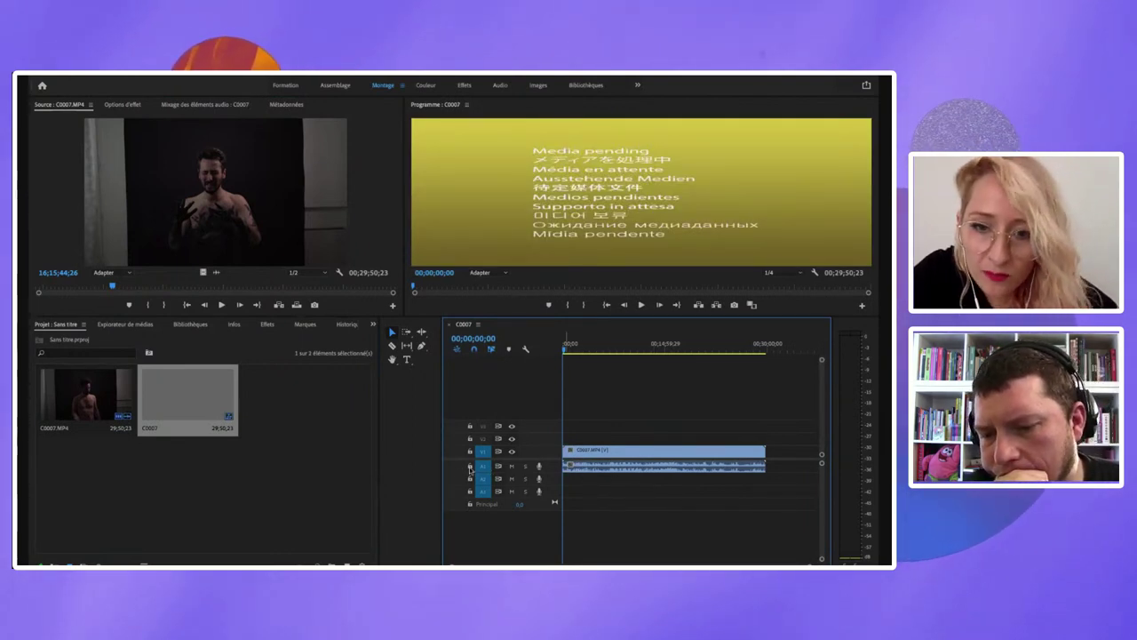
pyautogui.click(579, 463)
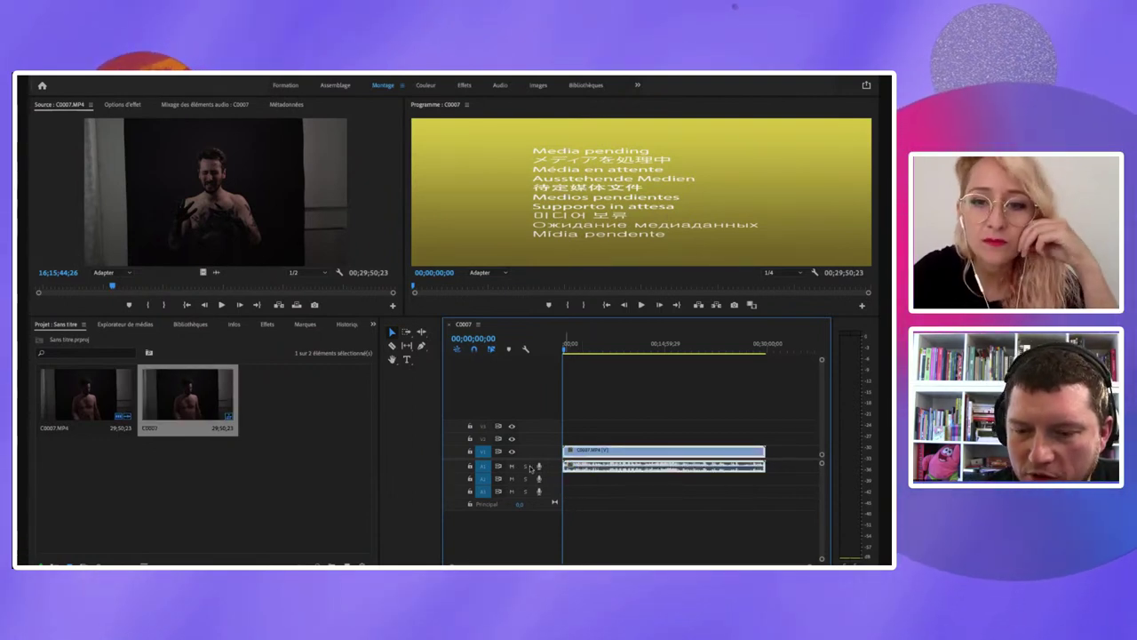
pyautogui.press('Delete')
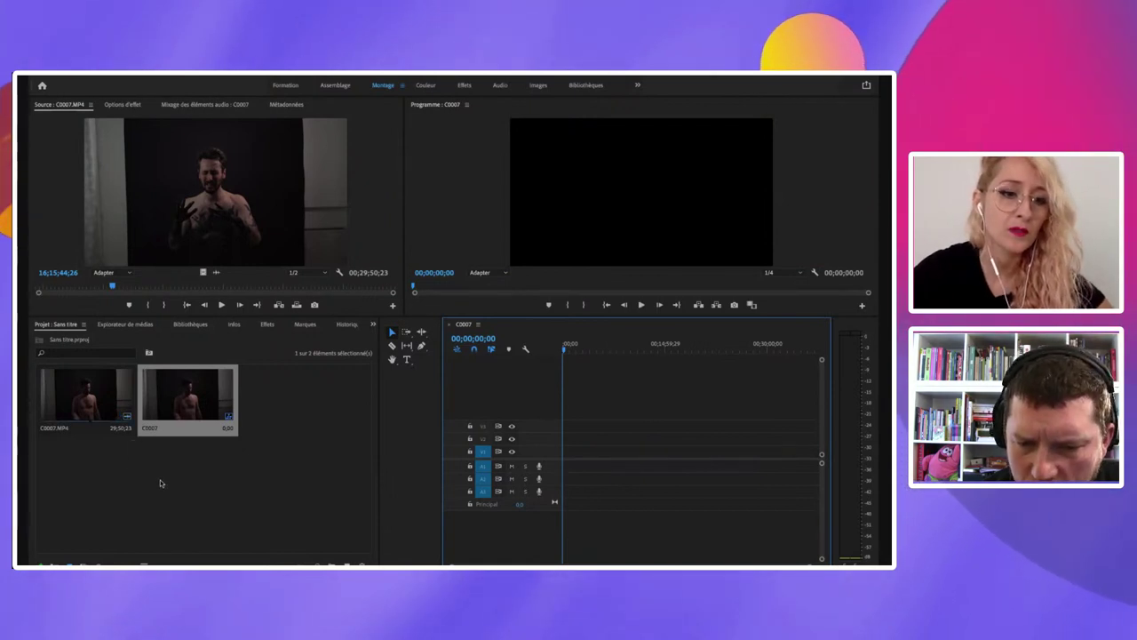
pyautogui.press('Delete')
# Step: Select C0007.MP4 and switch the Source monitor from its audio waveform back to video
pyautogui.click(103, 396)
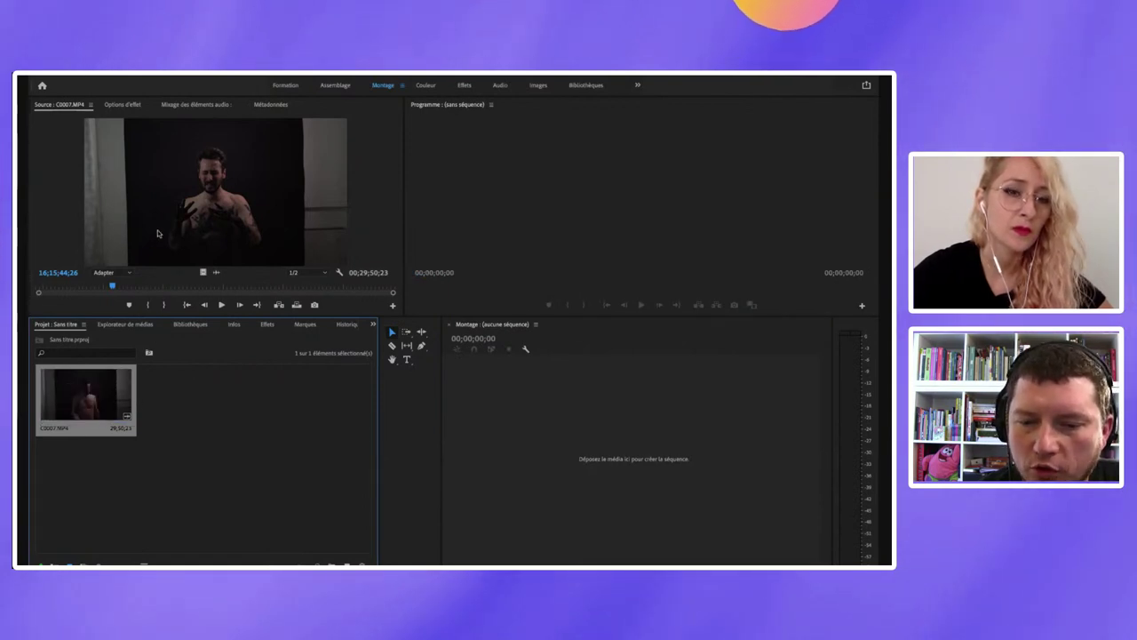
pyautogui.click(157, 233)
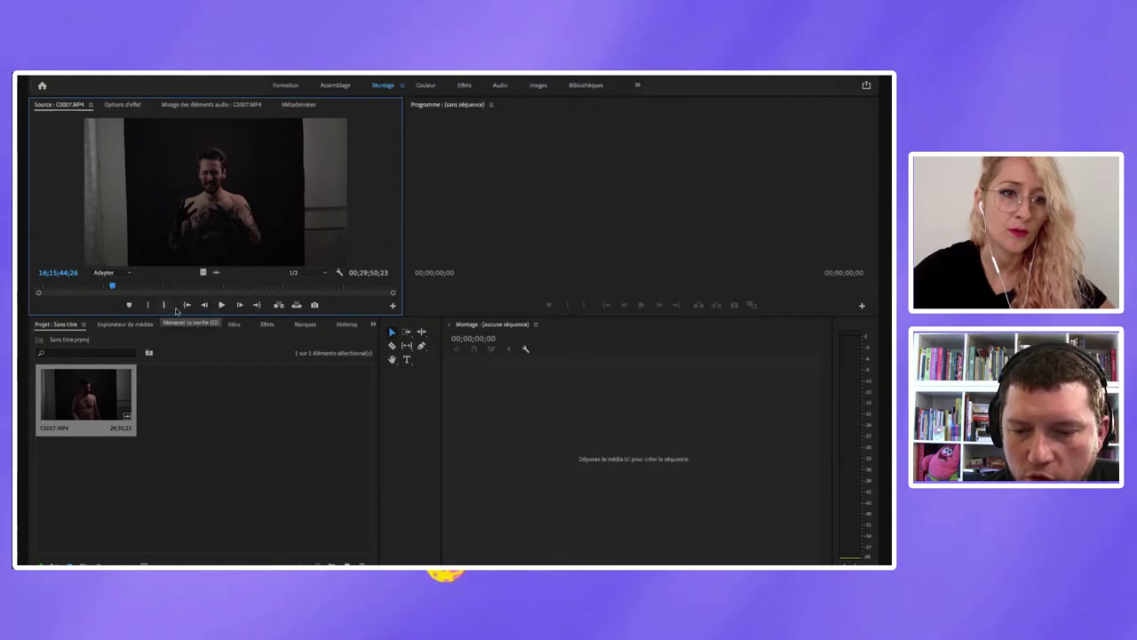
pyautogui.click(216, 274)
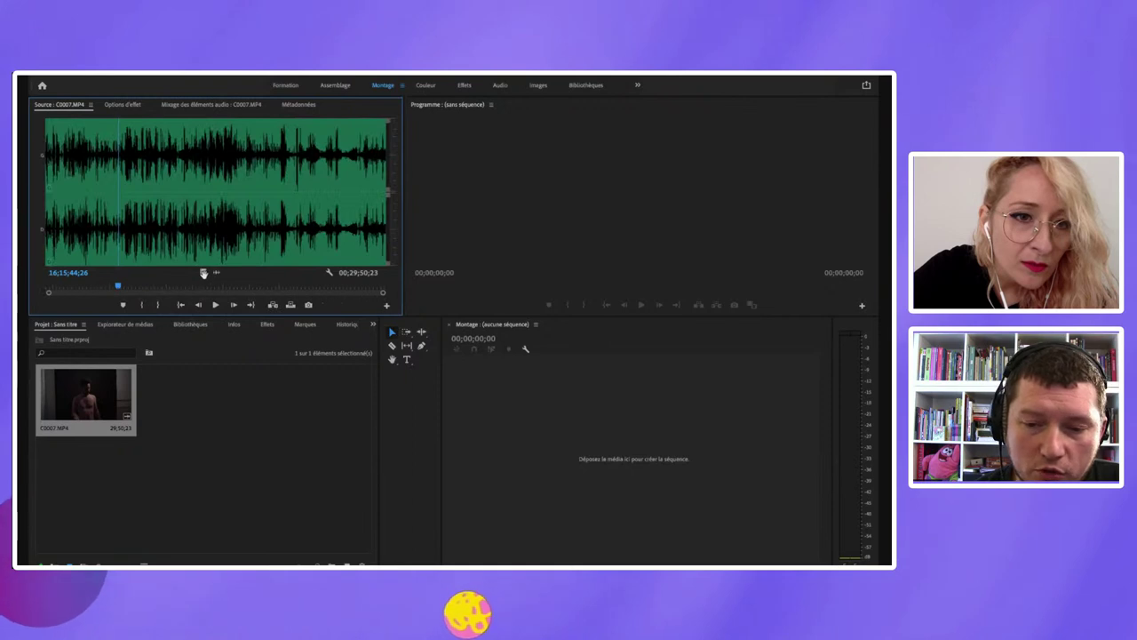
pyautogui.click(203, 272)
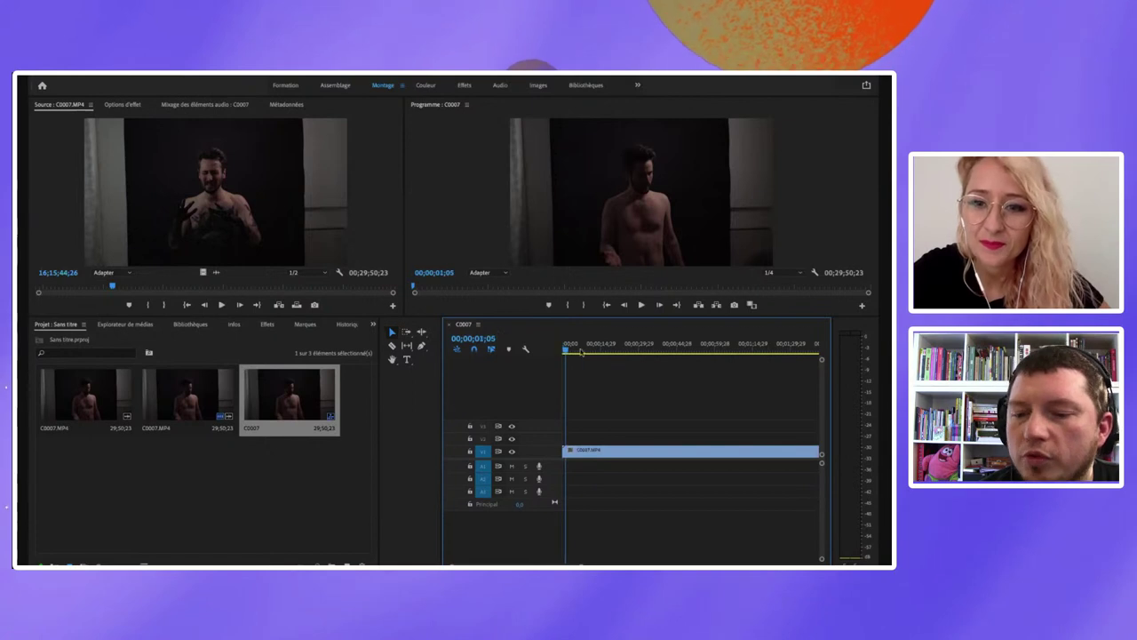
# Step: Scrub the playhead through C0007's first seconds, stopping at 09;05, 11;23, 25;05 and 35;16
pyautogui.moveTo(565, 350); pyautogui.dragTo(584, 349)
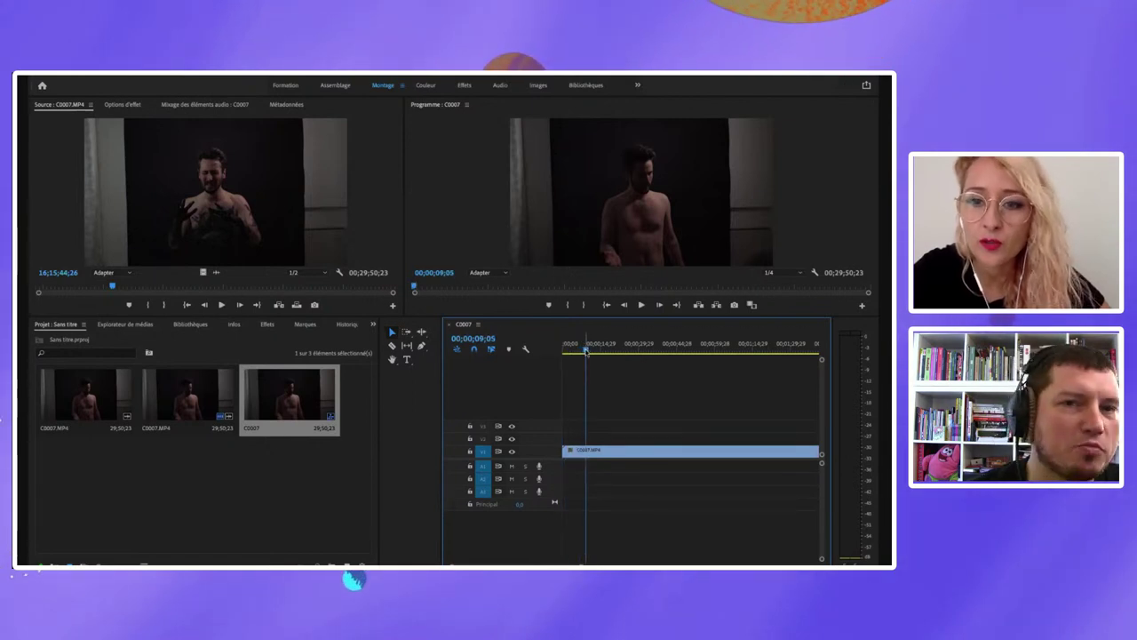
pyautogui.click(593, 349)
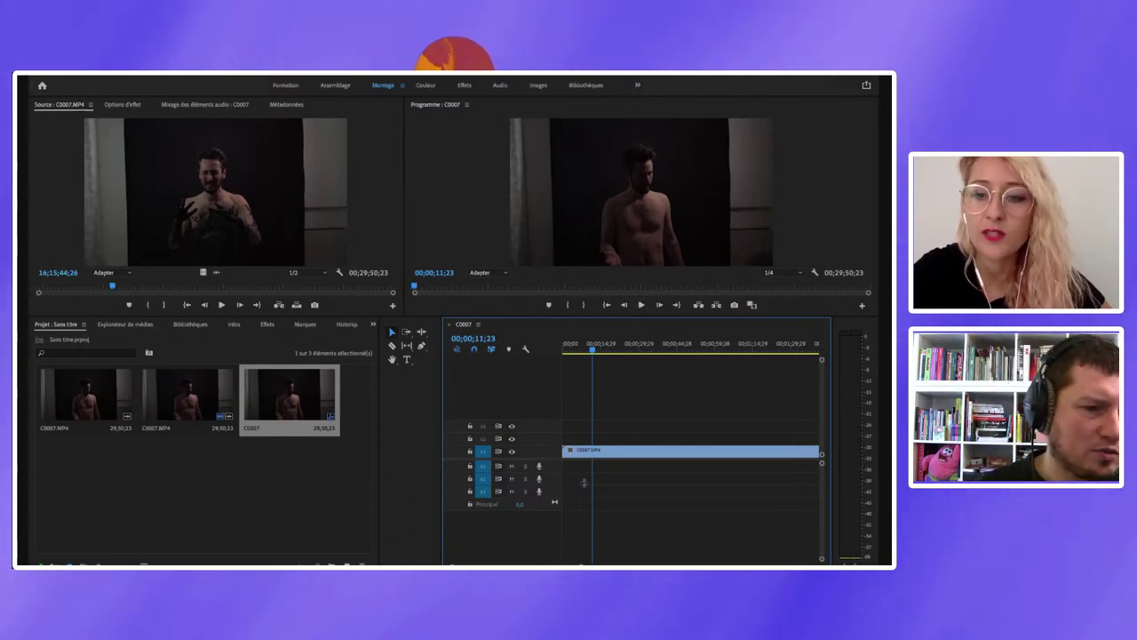
pyautogui.click(613, 455)
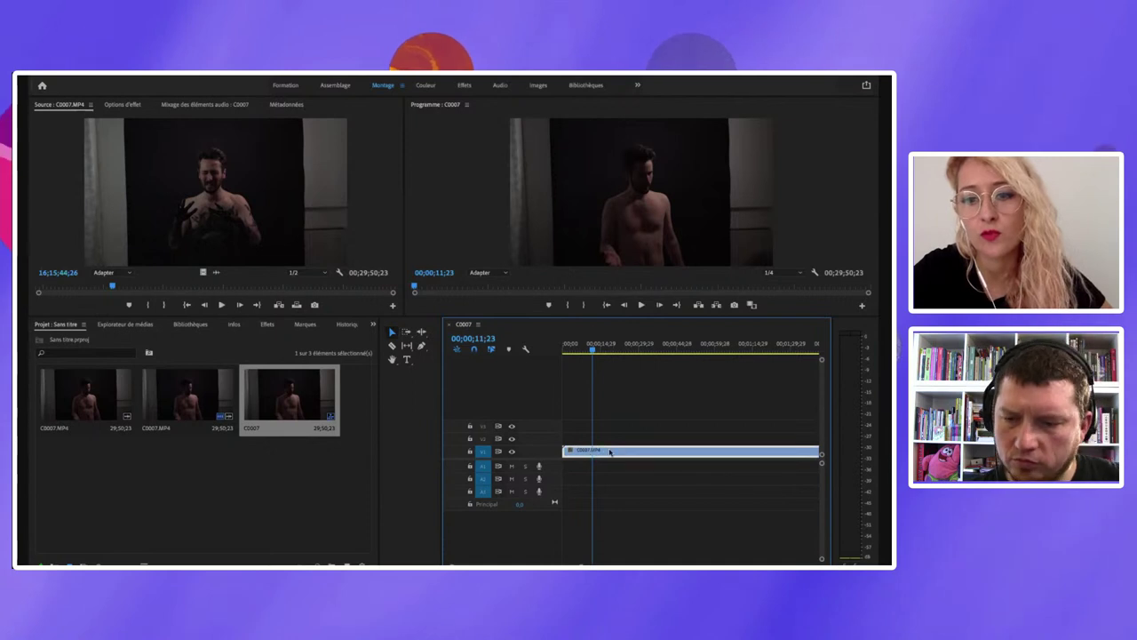
pyautogui.click(187, 222)
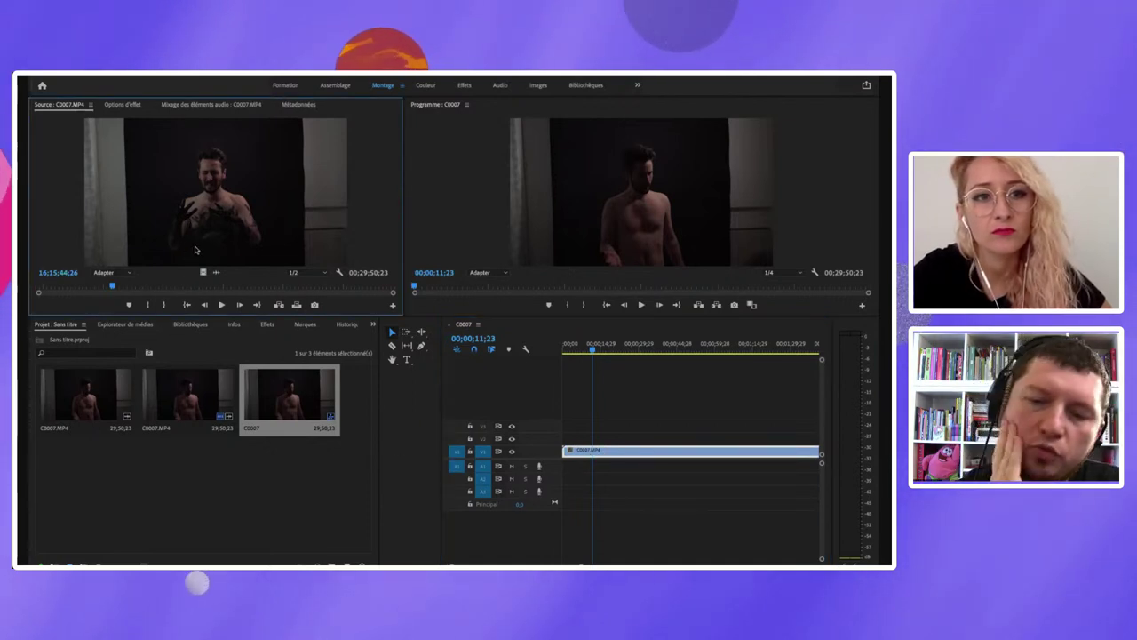
pyautogui.click(599, 350)
pyautogui.click(621, 349)
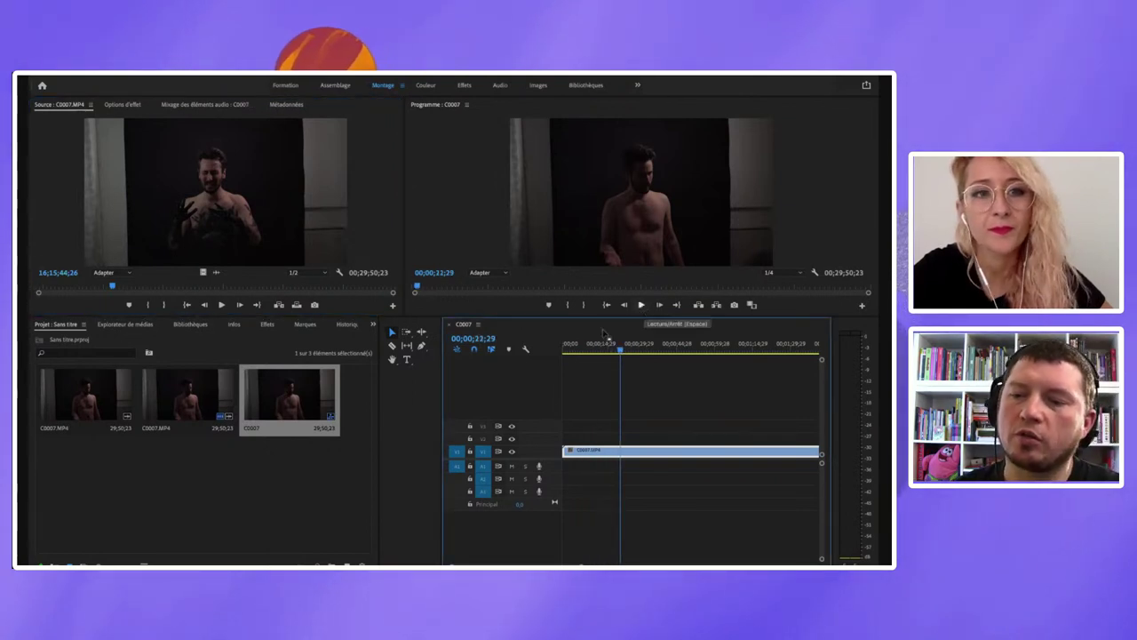
pyautogui.hotkey('shift', '2')
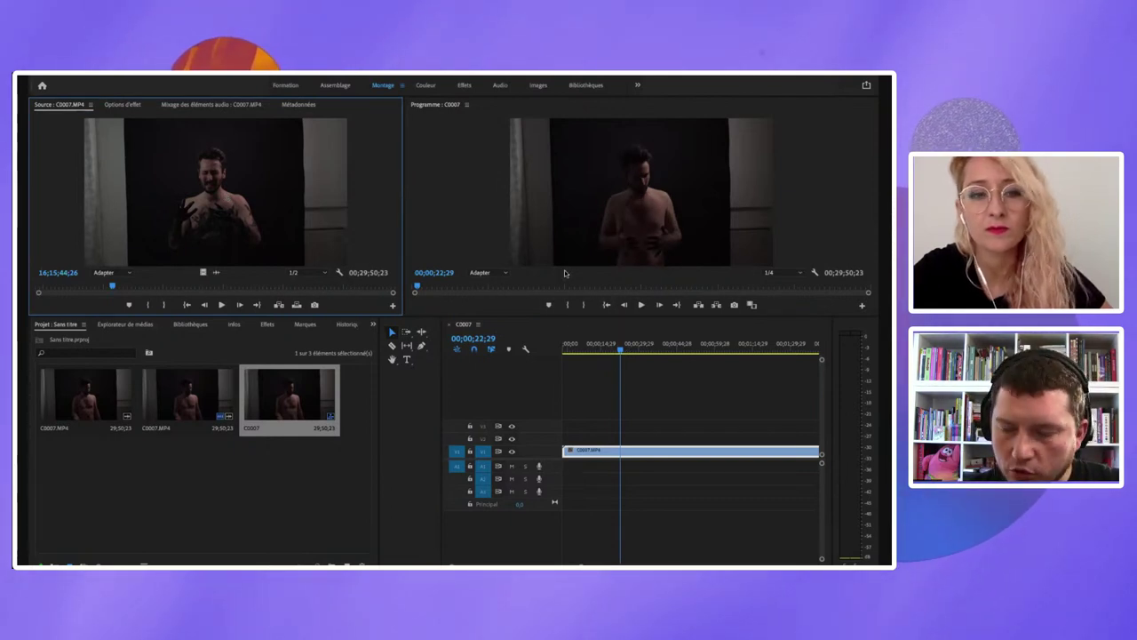
pyautogui.click(628, 350)
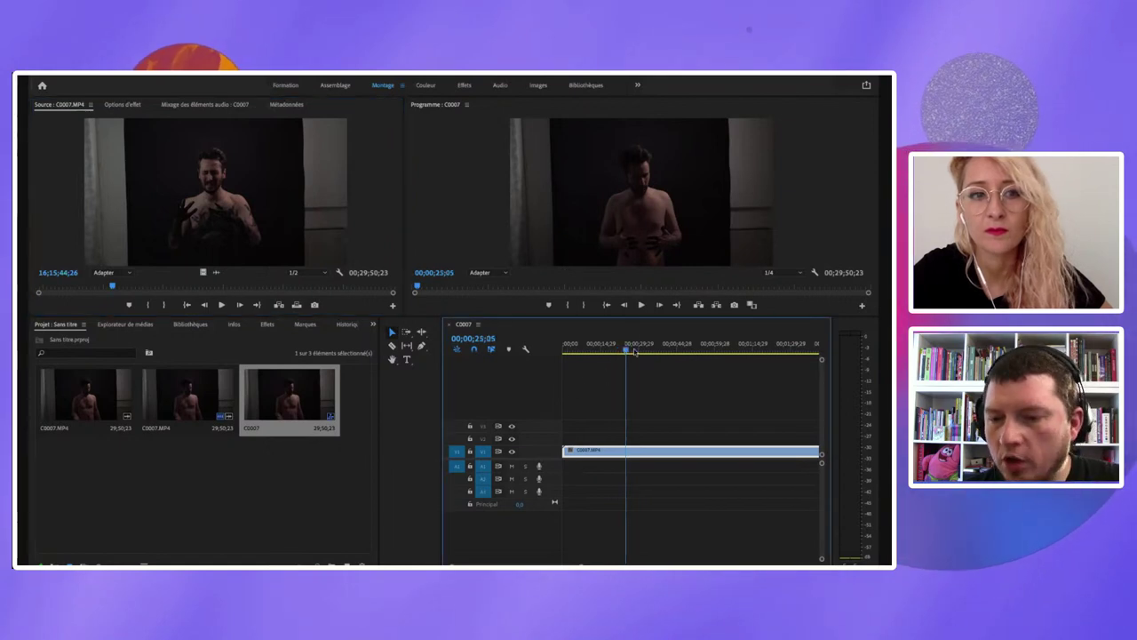
pyautogui.click(654, 350)
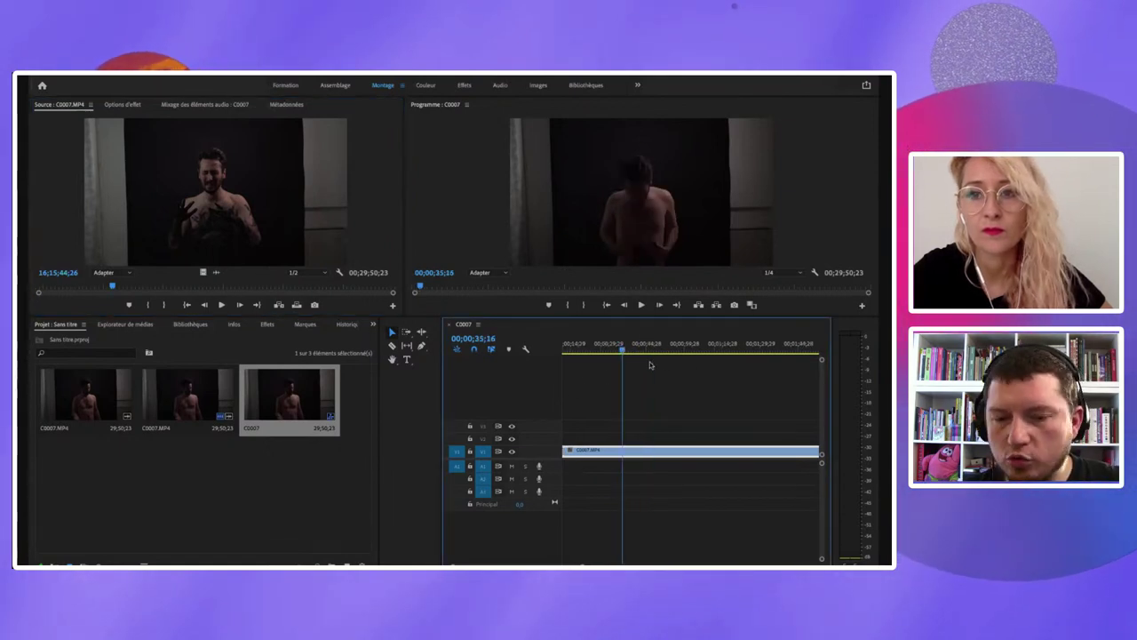
pyautogui.moveTo(649, 349); pyautogui.dragTo(682, 348)
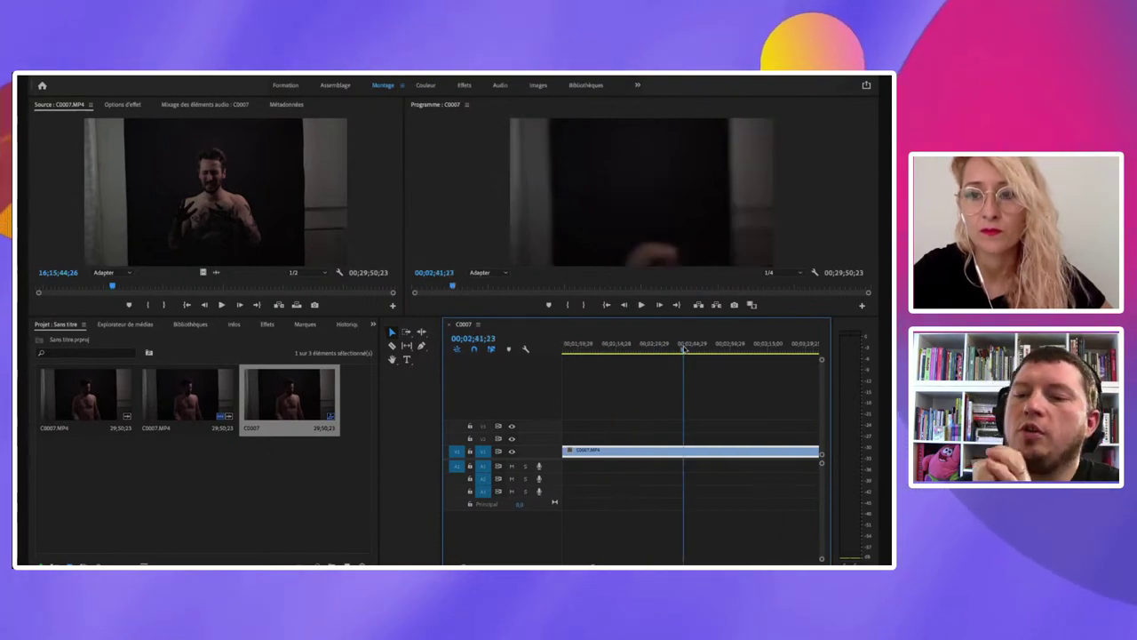
pyautogui.moveTo(683, 349); pyautogui.dragTo(657, 350)
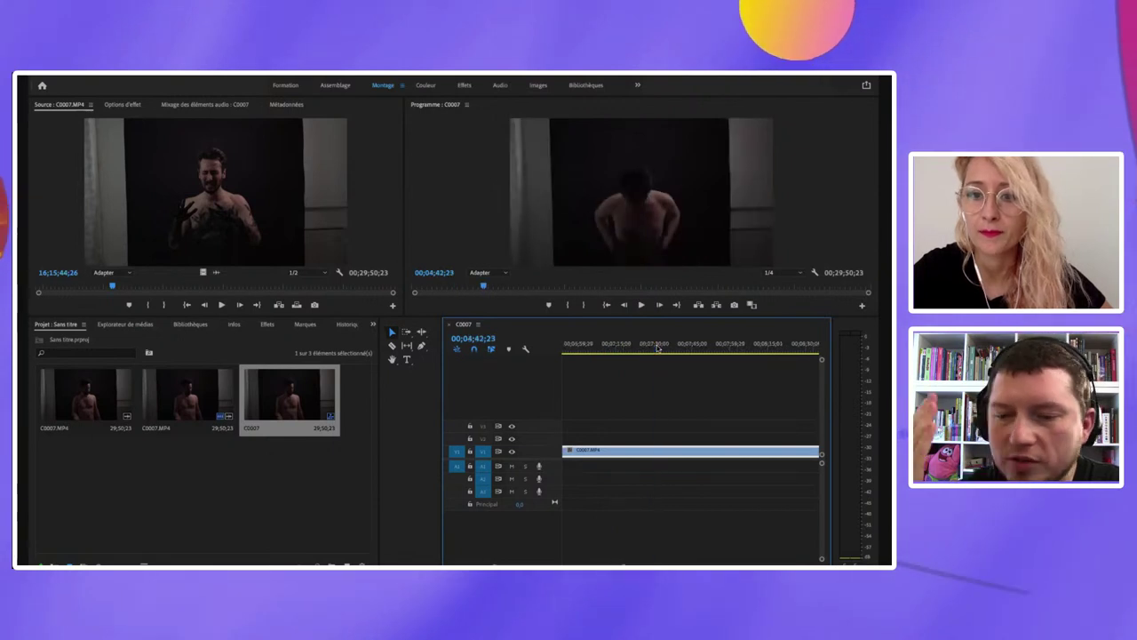
# Step: Zoom the timeline out to show the whole clip, then scrub to 00;05;14;21
pyautogui.scroll(-3, 683, 543)
pyautogui.moveTo(782, 560); pyautogui.dragTo(827, 555)
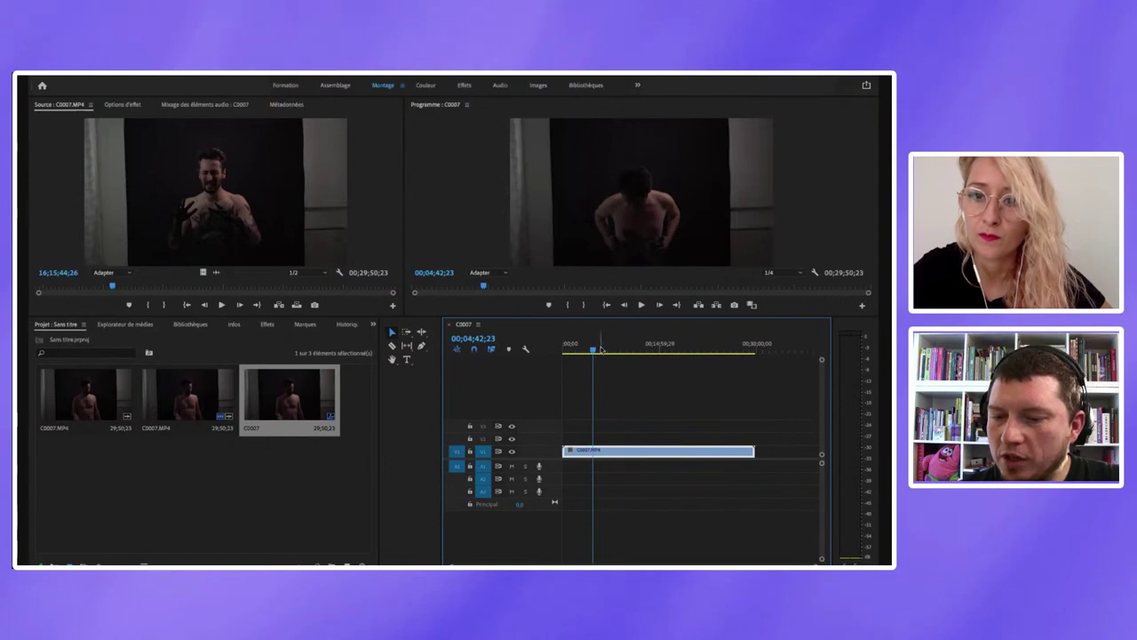
pyautogui.moveTo(638, 349); pyautogui.dragTo(568, 349)
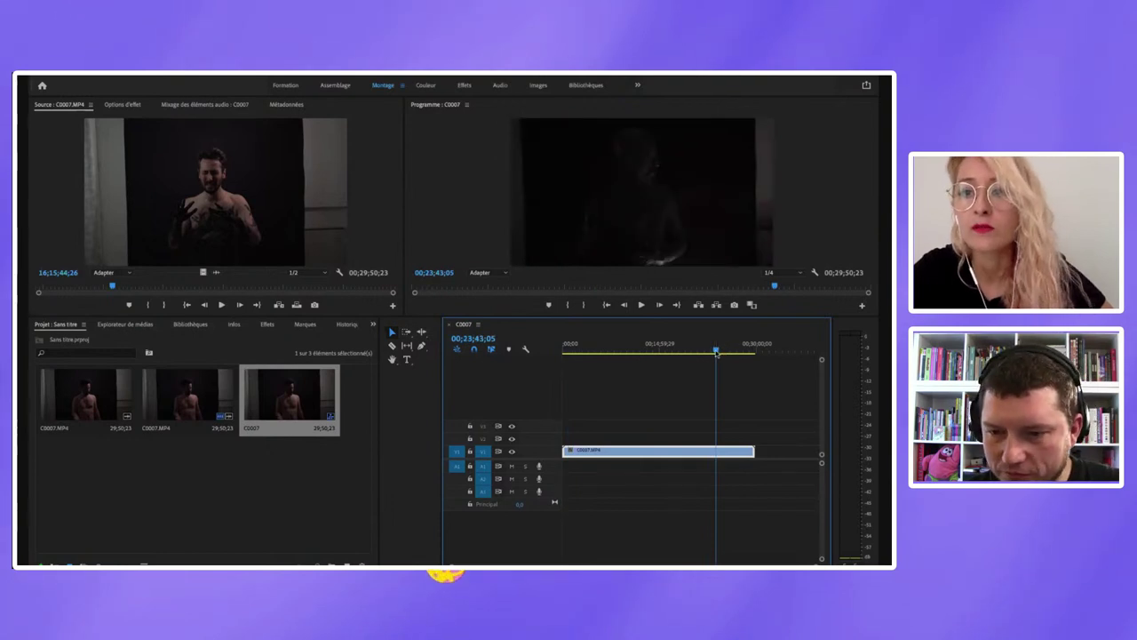
pyautogui.moveTo(717, 353); pyautogui.dragTo(750, 353)
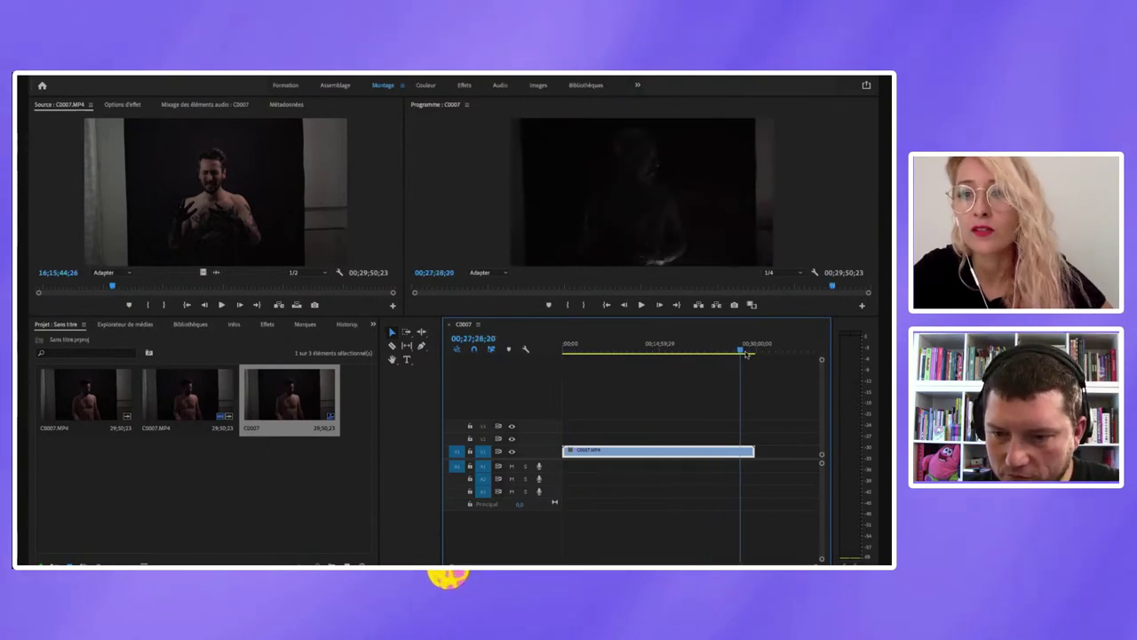
pyautogui.click(605, 352)
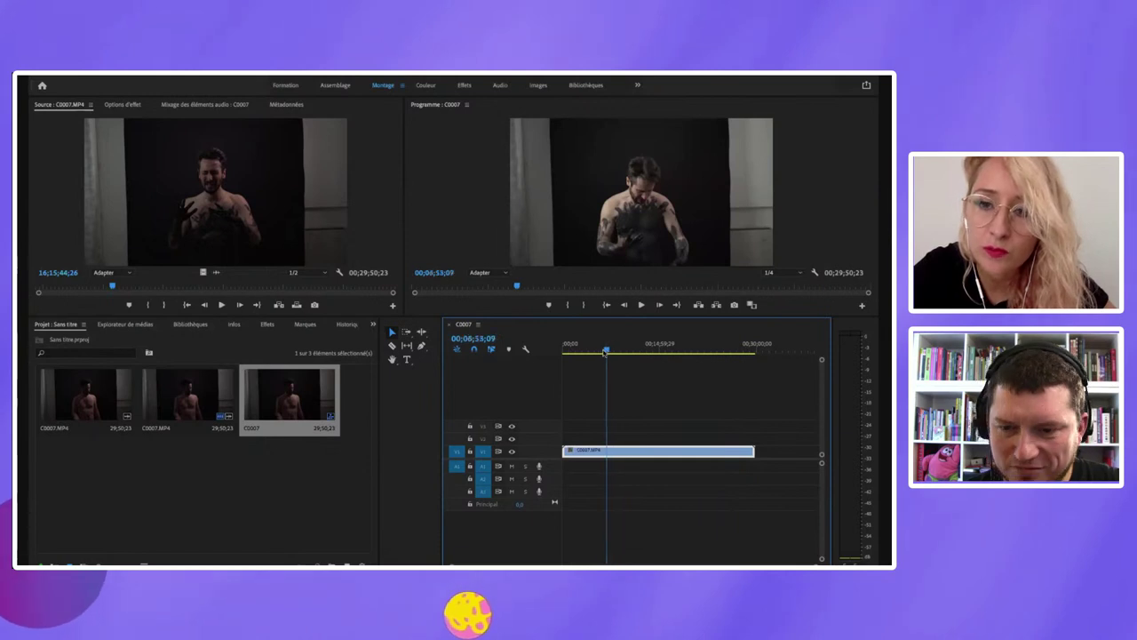
pyautogui.moveTo(605, 352); pyautogui.dragTo(588, 351)
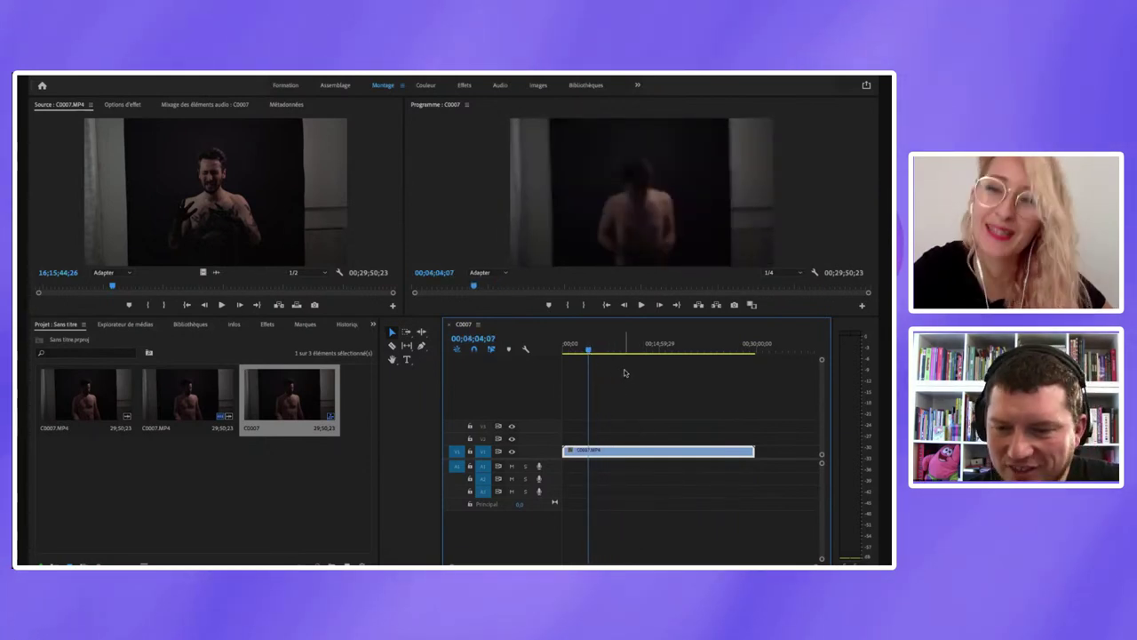
pyautogui.moveTo(589, 351); pyautogui.dragTo(597, 352)
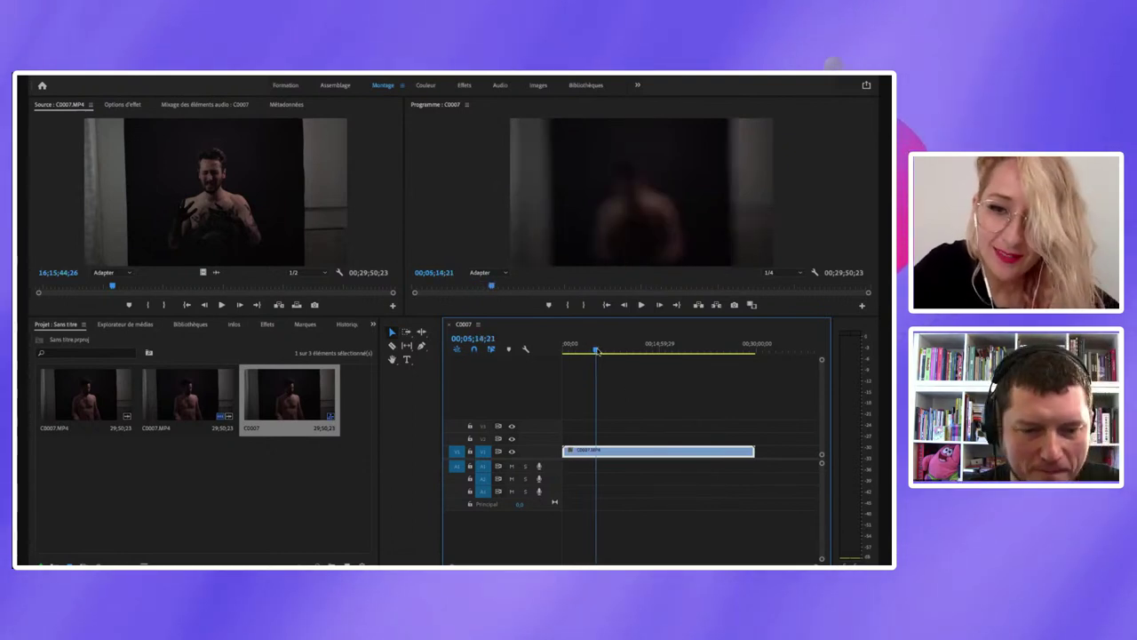
# Step: Try a split and start, end and ripple trims on the clip, undoing each edit
pyautogui.hotkey('ctrl', 'k')
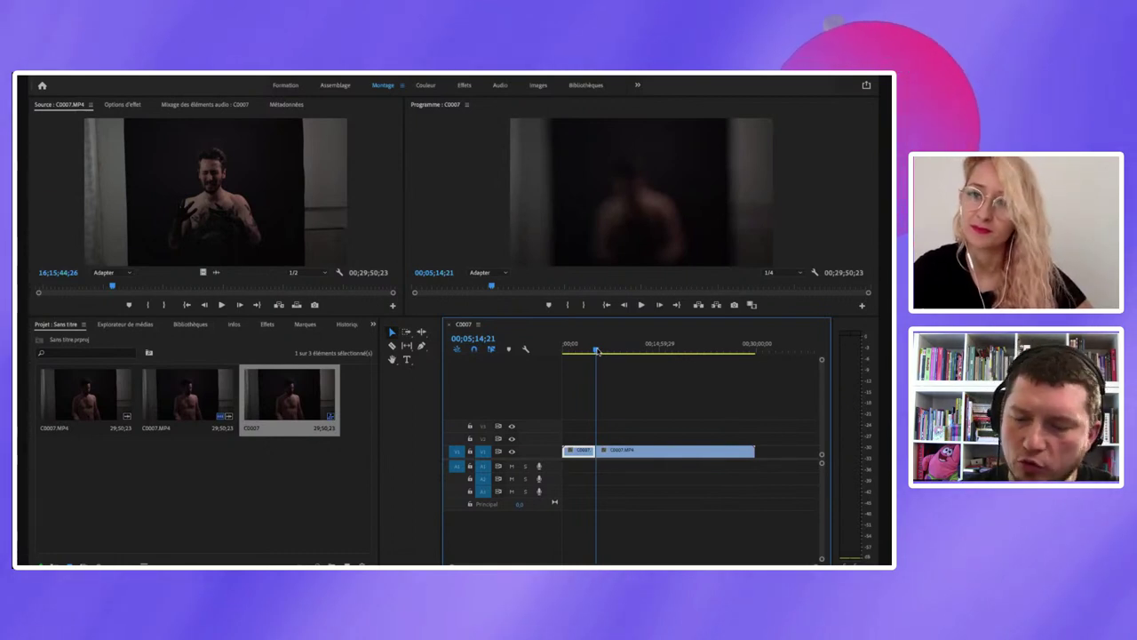
pyautogui.hotkey('ctrl', 'z')
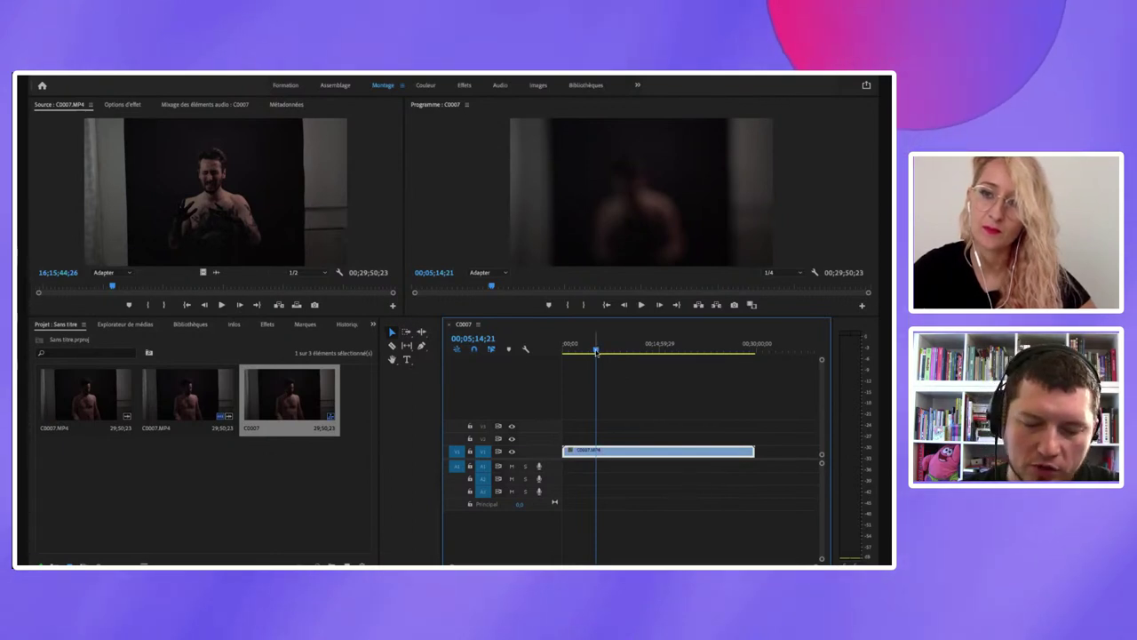
pyautogui.moveTo(595, 354); pyautogui.dragTo(580, 356)
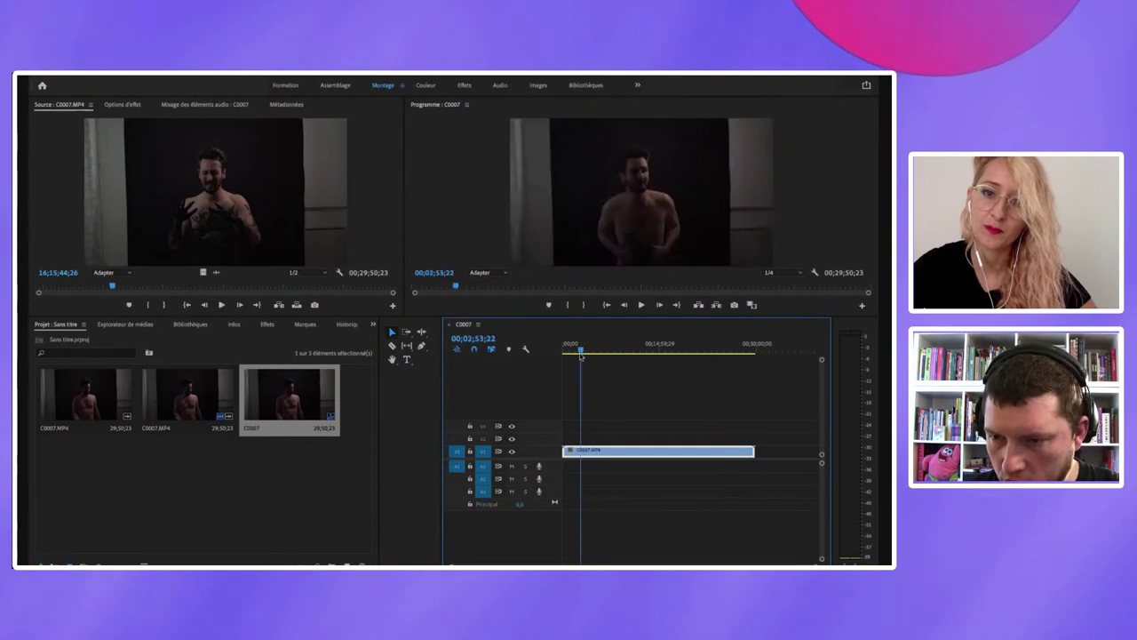
pyautogui.press('q')
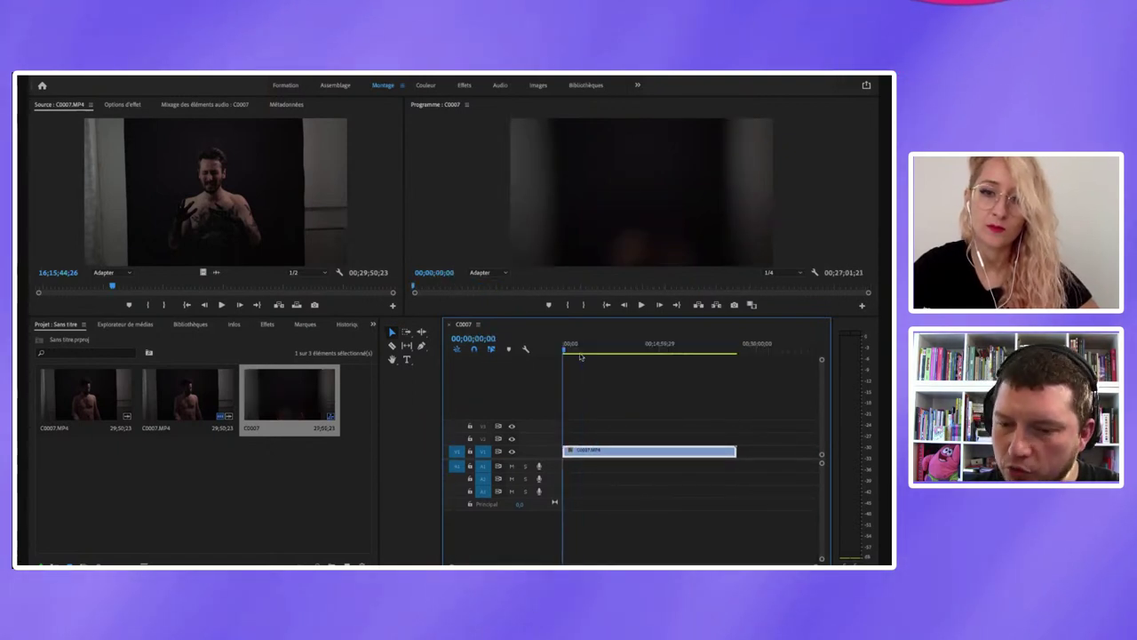
pyautogui.hotkey('ctrl', 'z')
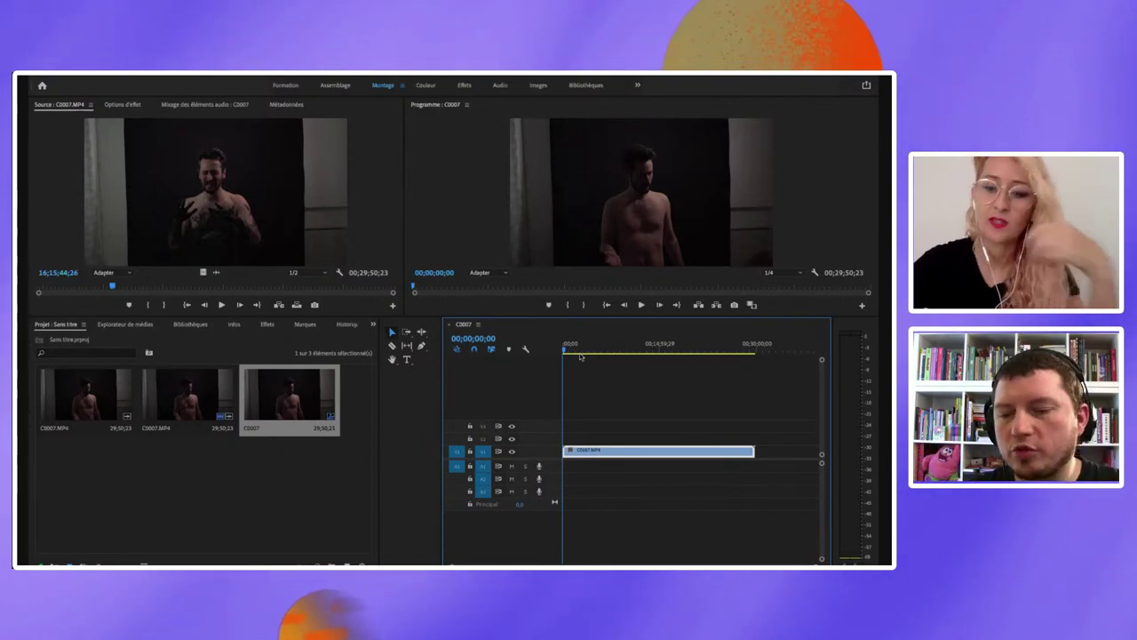
pyautogui.click(631, 352)
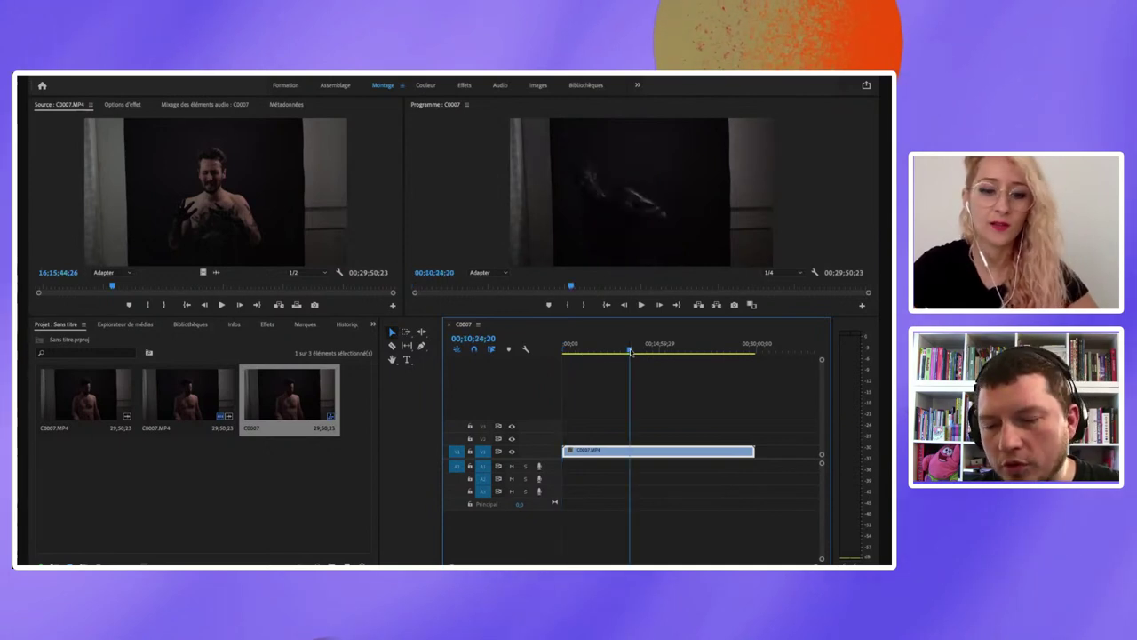
pyautogui.press('w')
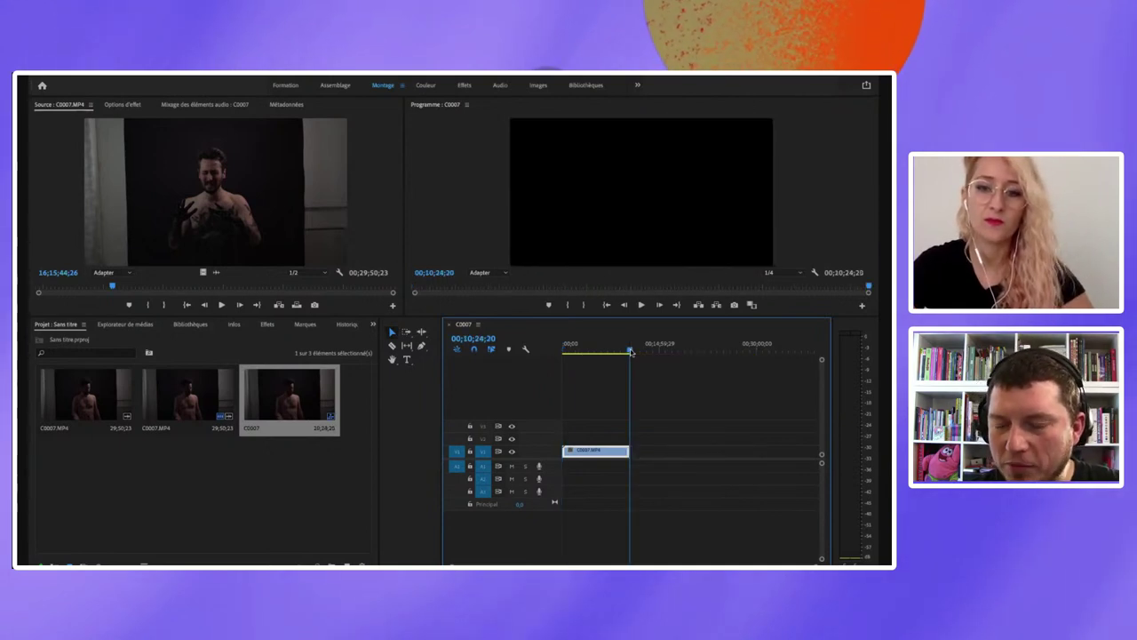
pyautogui.hotkey('ctrl', 'z')
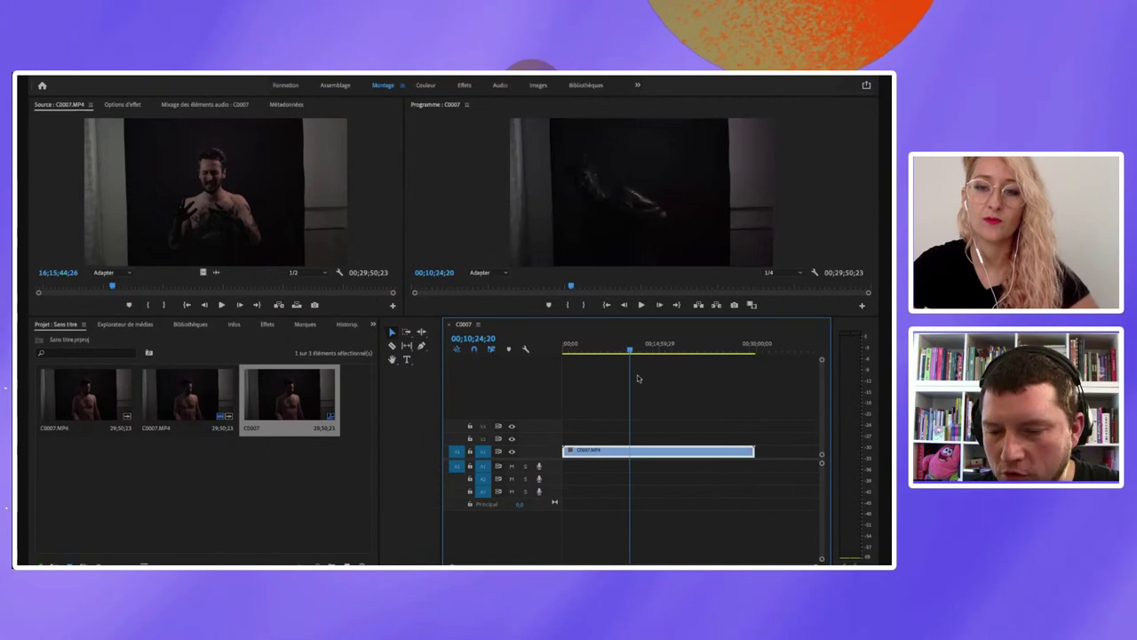
pyautogui.press('q')
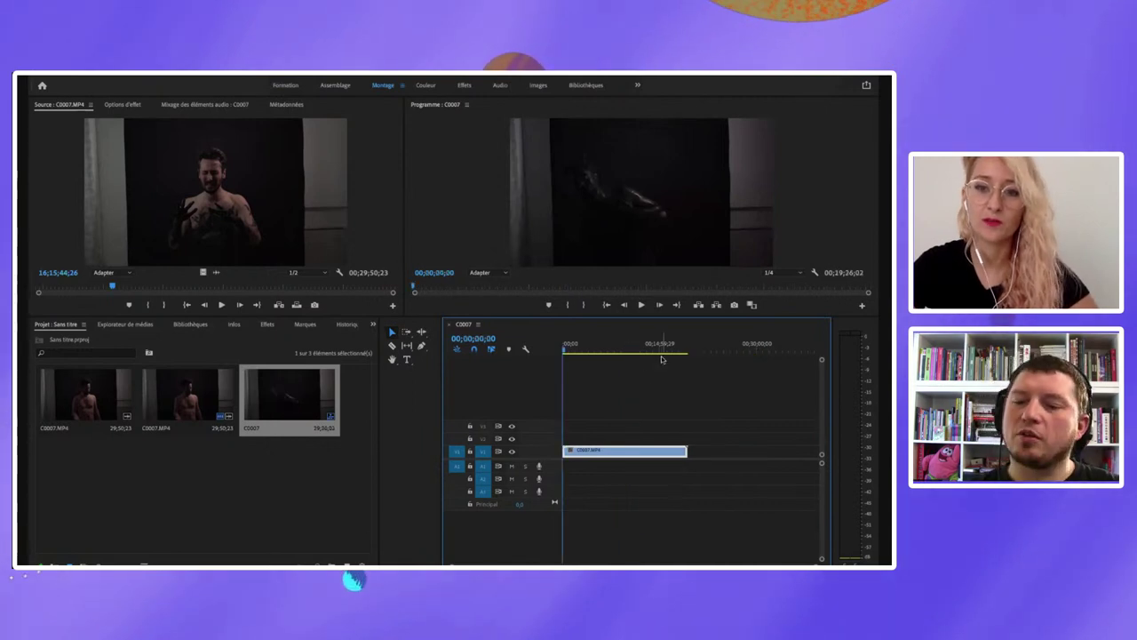
pyautogui.hotkey('ctrl', 'z')
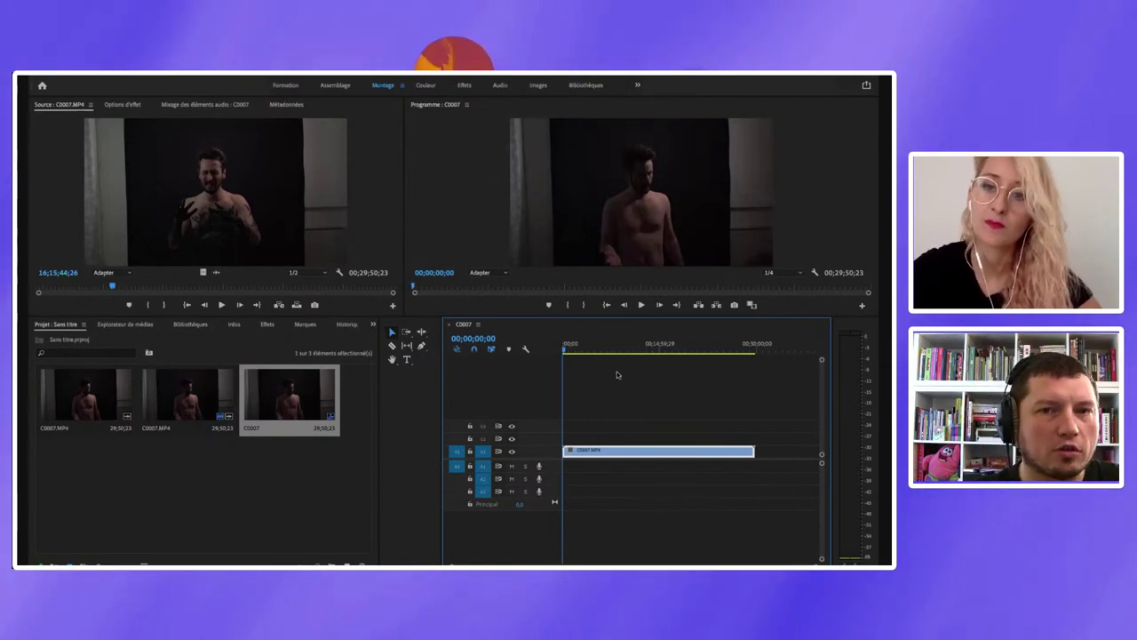
# Step: Scrub from about 00;07;35, play the sequence, and return the playhead to 00;08;17;27
pyautogui.click(613, 352)
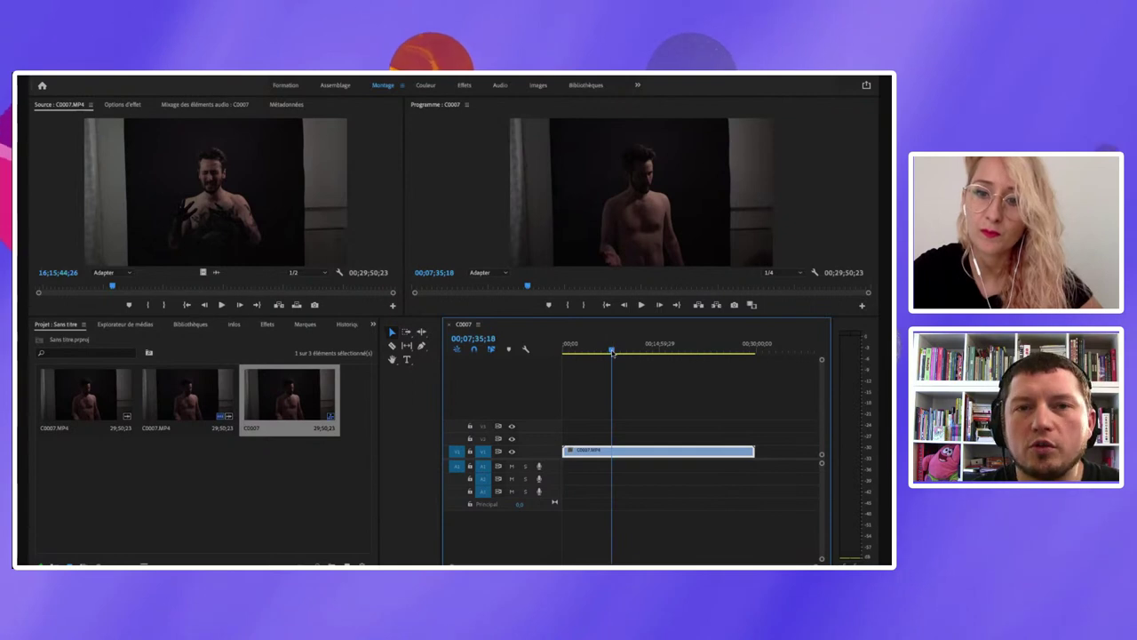
pyautogui.moveTo(611, 352)
pyautogui.mouseDown()
pyautogui.moveTo(732, 347)
pyautogui.moveTo(715, 352)
pyautogui.mouseUp()
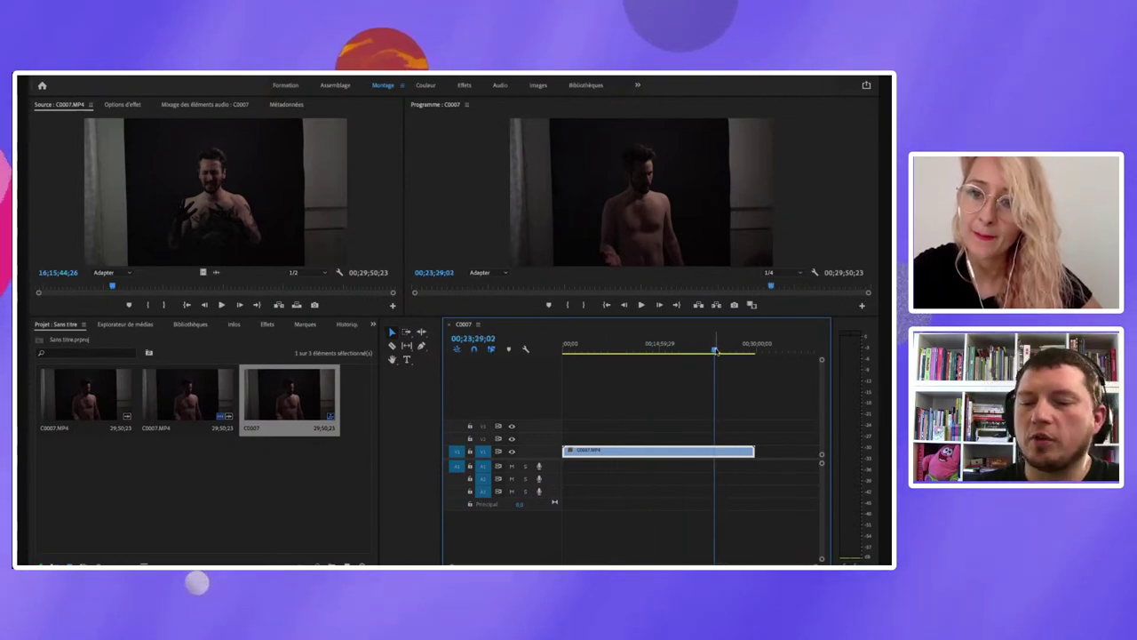
pyautogui.click(702, 351)
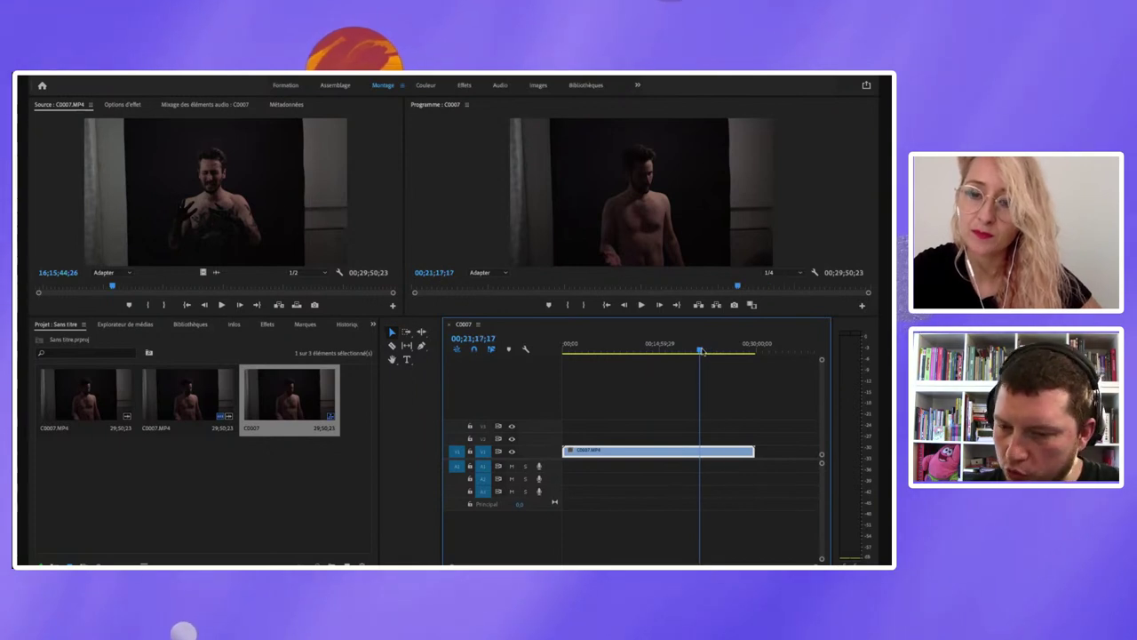
pyautogui.press('space')
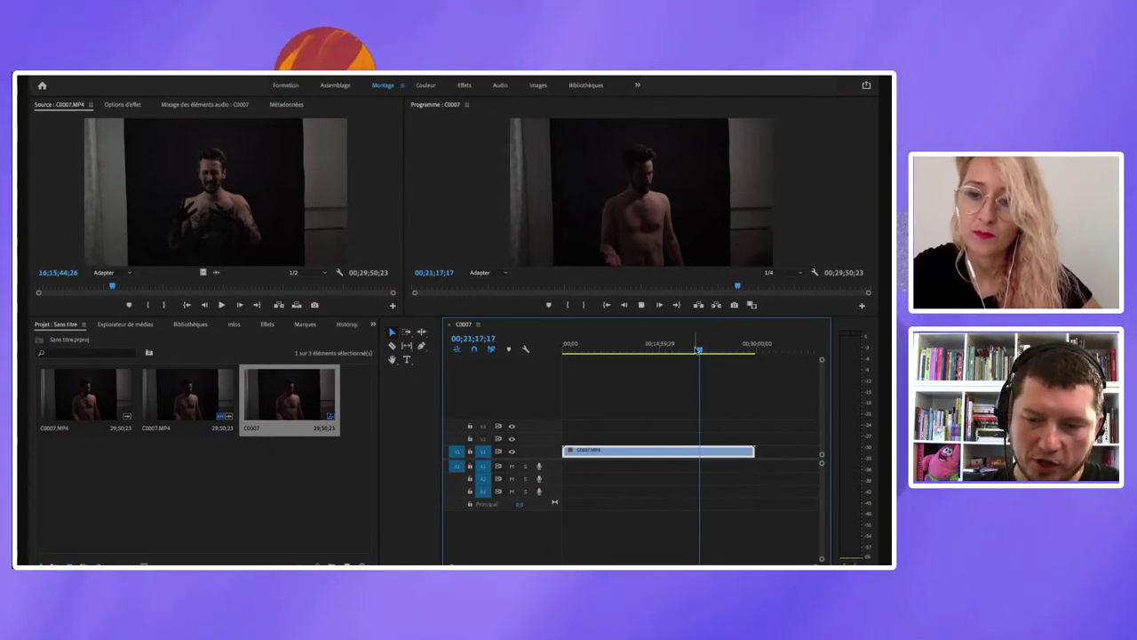
pyautogui.moveTo(700, 351); pyautogui.dragTo(617, 357)
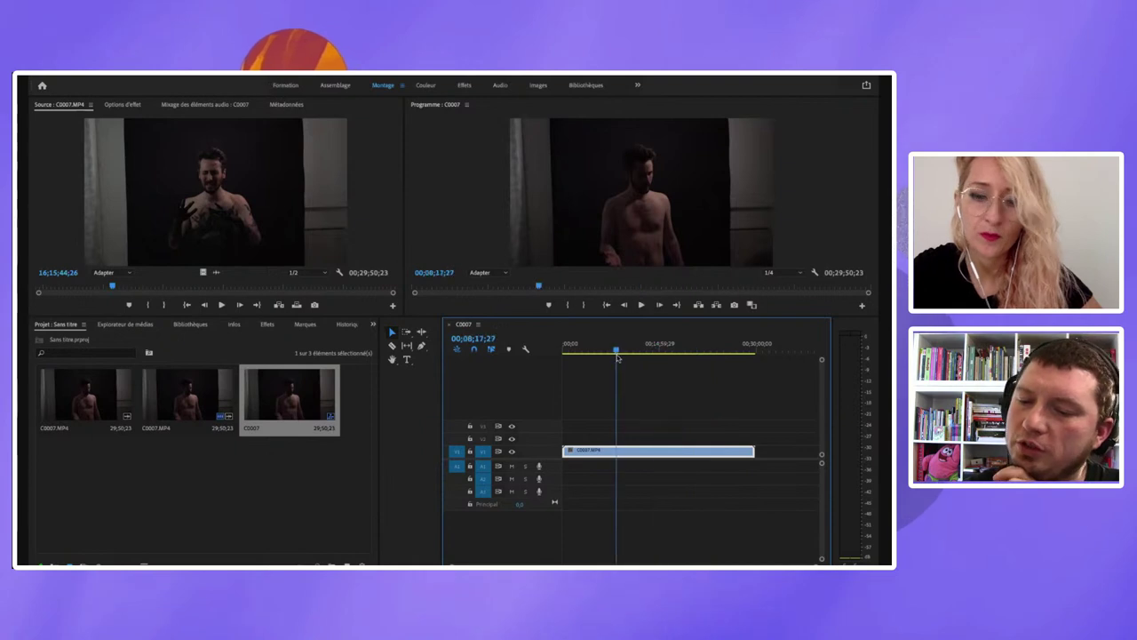
# Step: Dismiss the save-before-closing prompt and cut the V1 clip at the playhead
pyautogui.press('super+q')
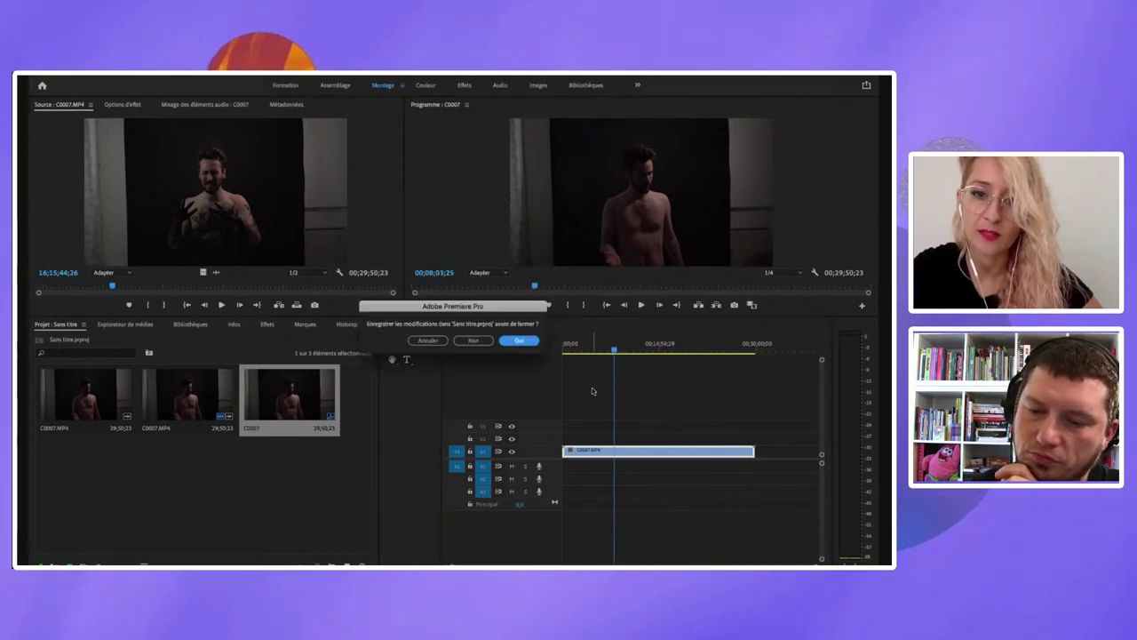
pyautogui.press('Escape')
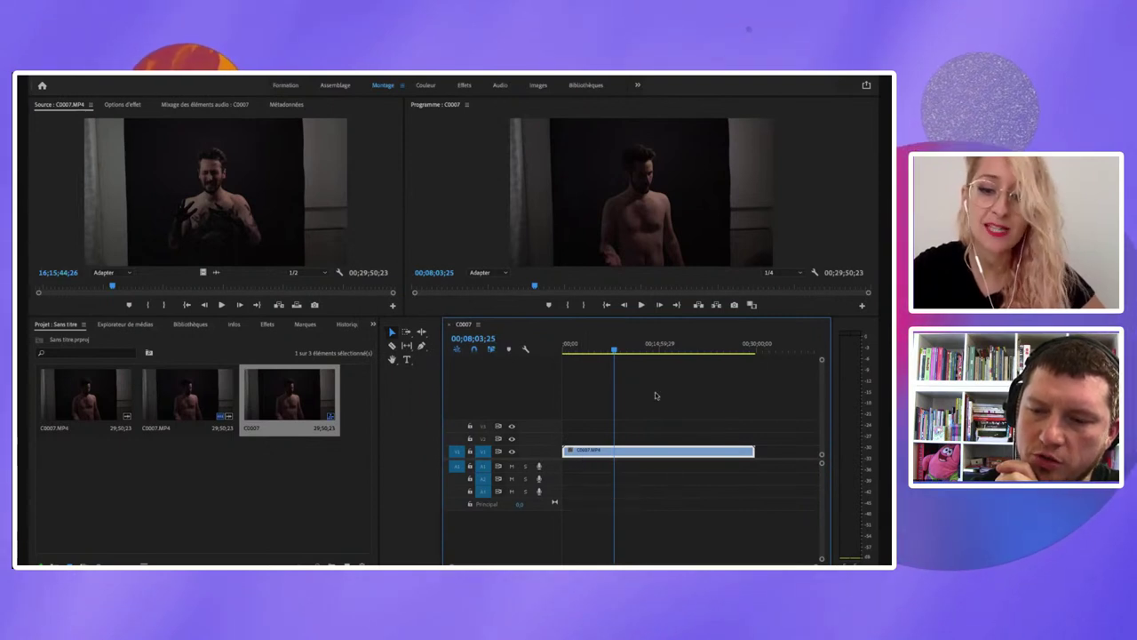
pyautogui.press('super+k')
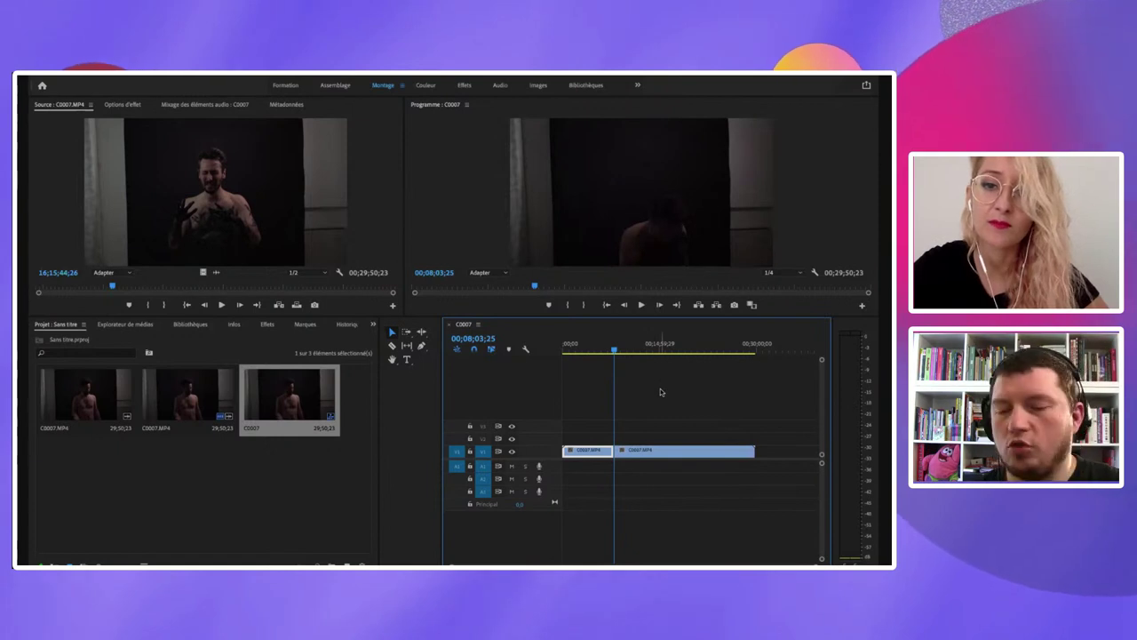
# Step: Cut the clip again further along, then move the playhead to about 00;16;41
pyautogui.click(637, 346)
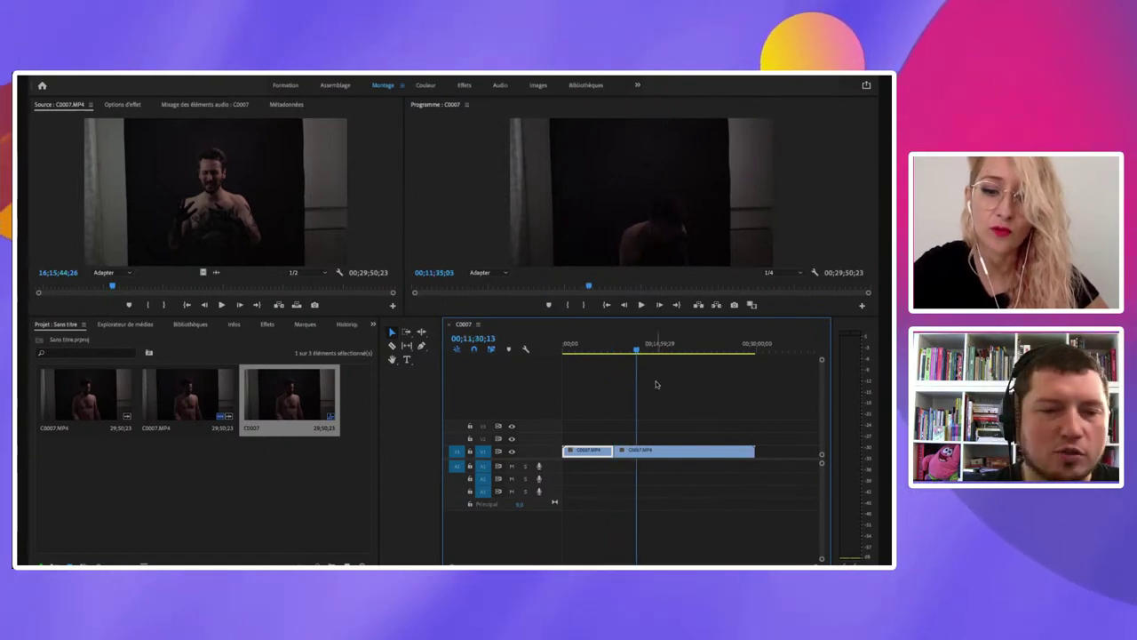
pyautogui.click(699, 349)
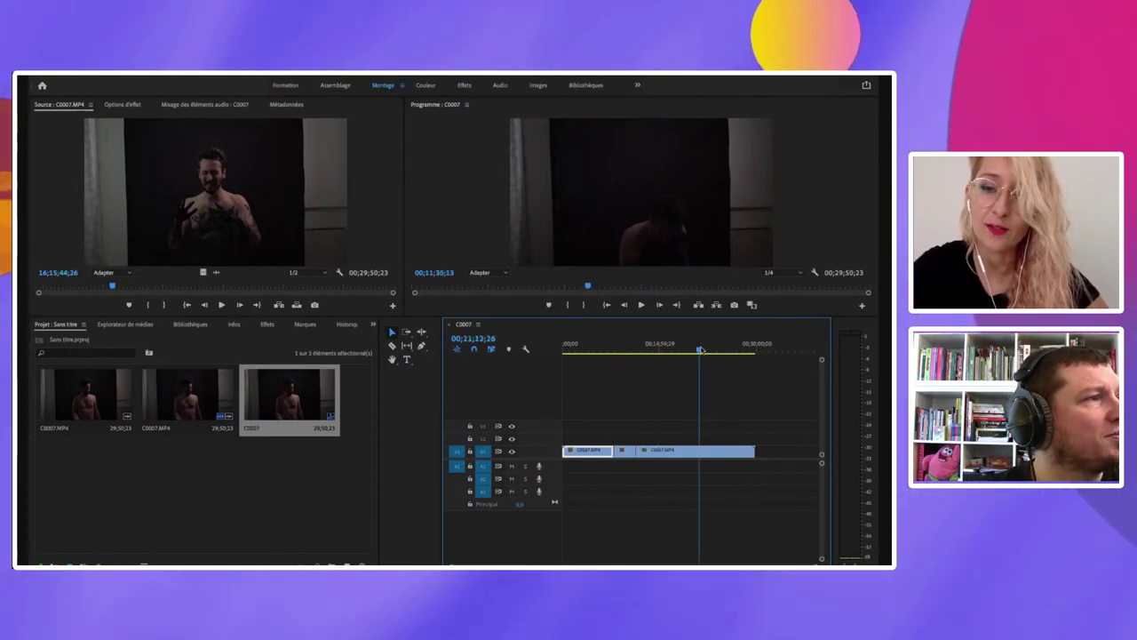
pyautogui.hotkey('ctrl', 'k')
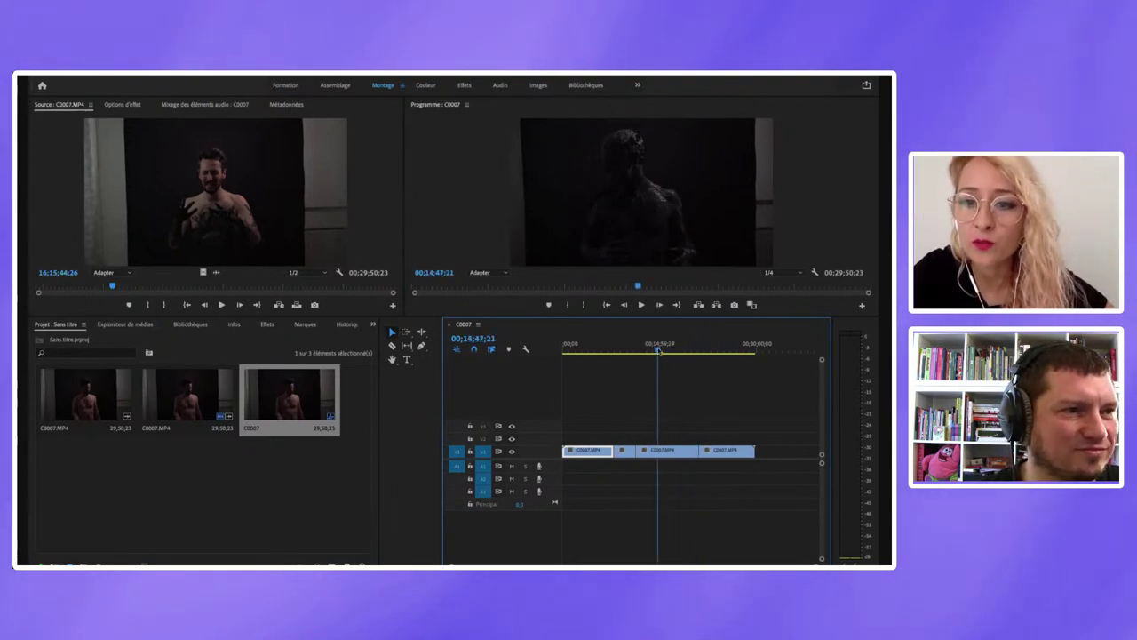
pyautogui.moveTo(657, 350); pyautogui.dragTo(661, 351)
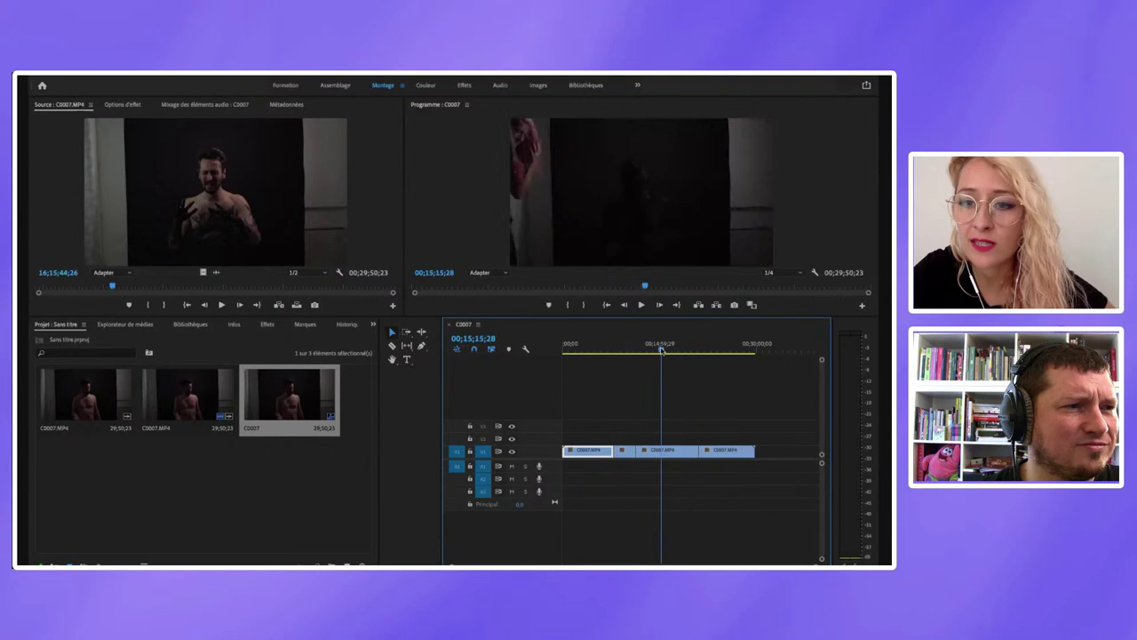
pyautogui.click(671, 352)
pyautogui.press('space')
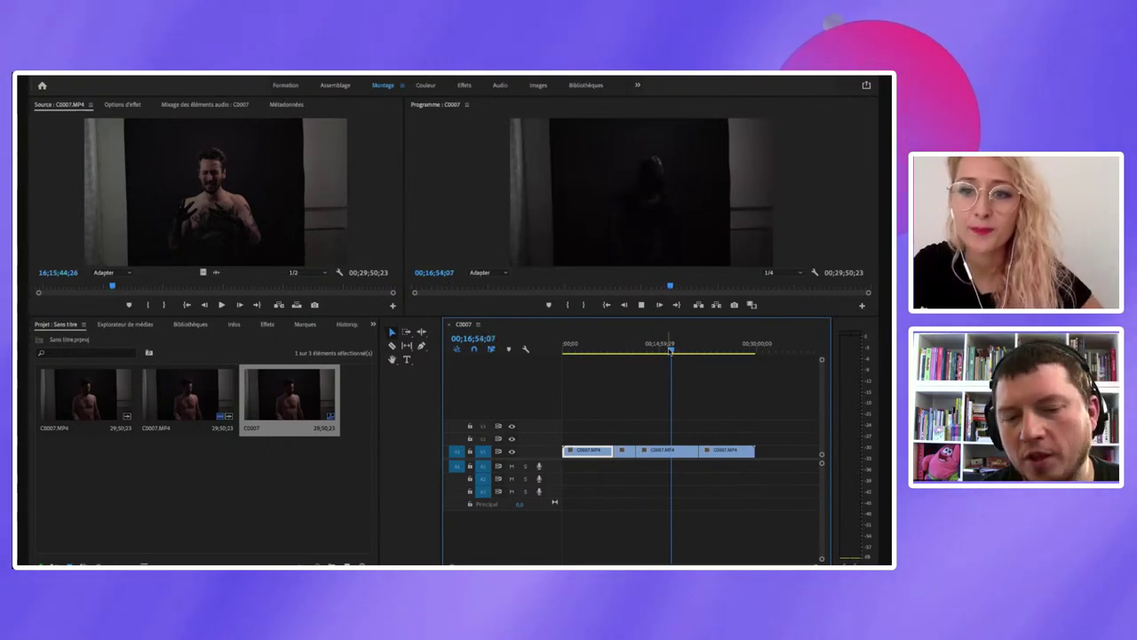
pyautogui.press('space')
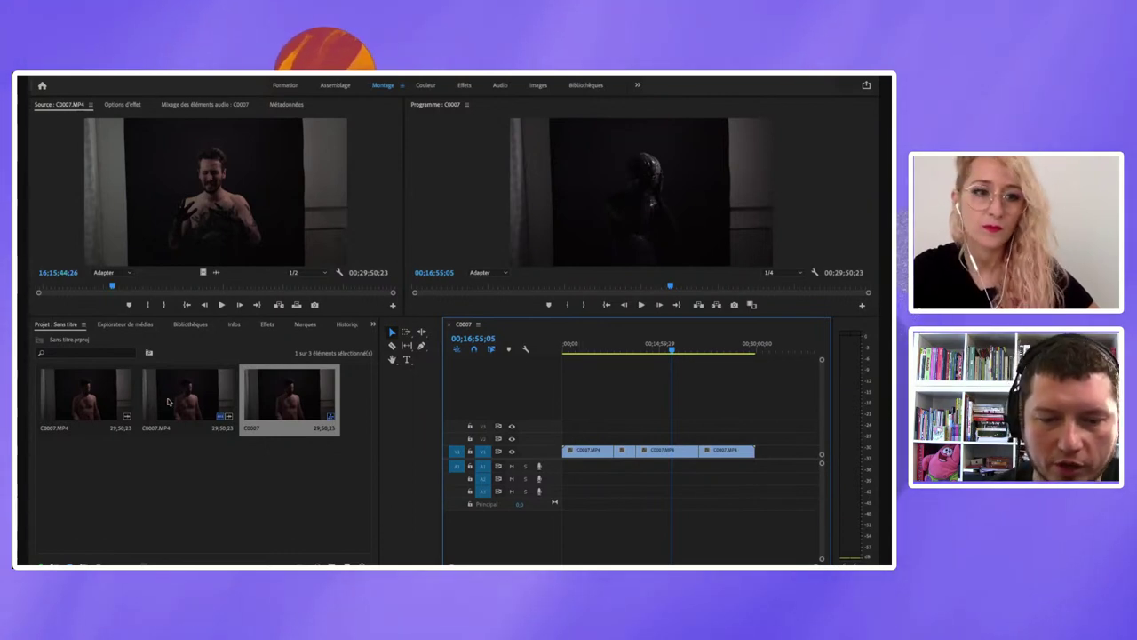
pyautogui.click(589, 451)
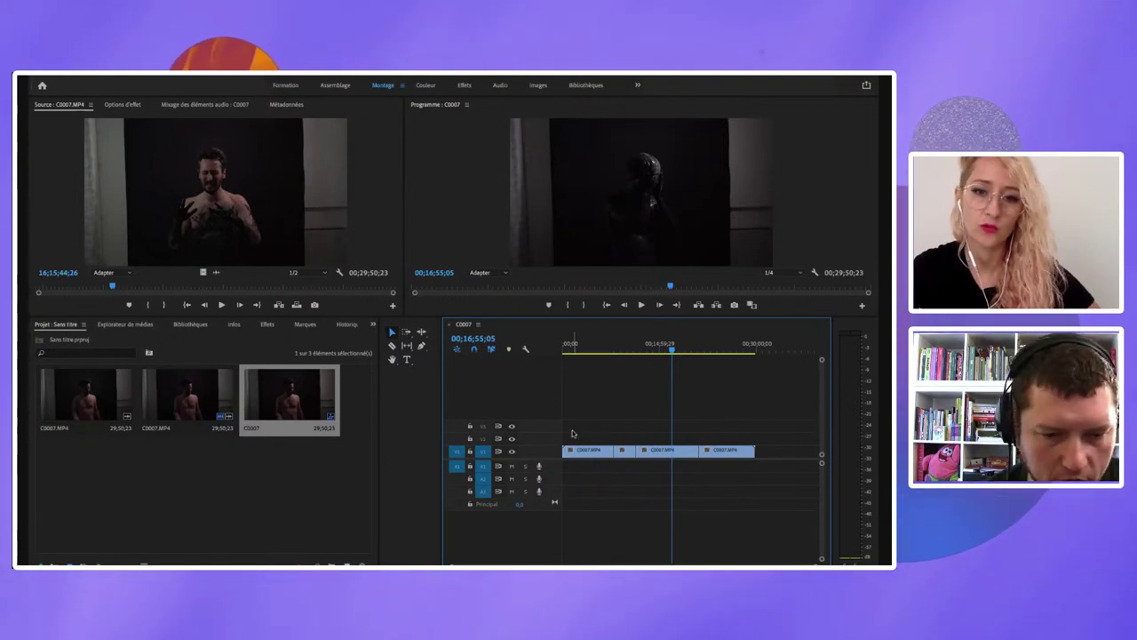
pyautogui.moveTo(573, 432); pyautogui.dragTo(745, 476)
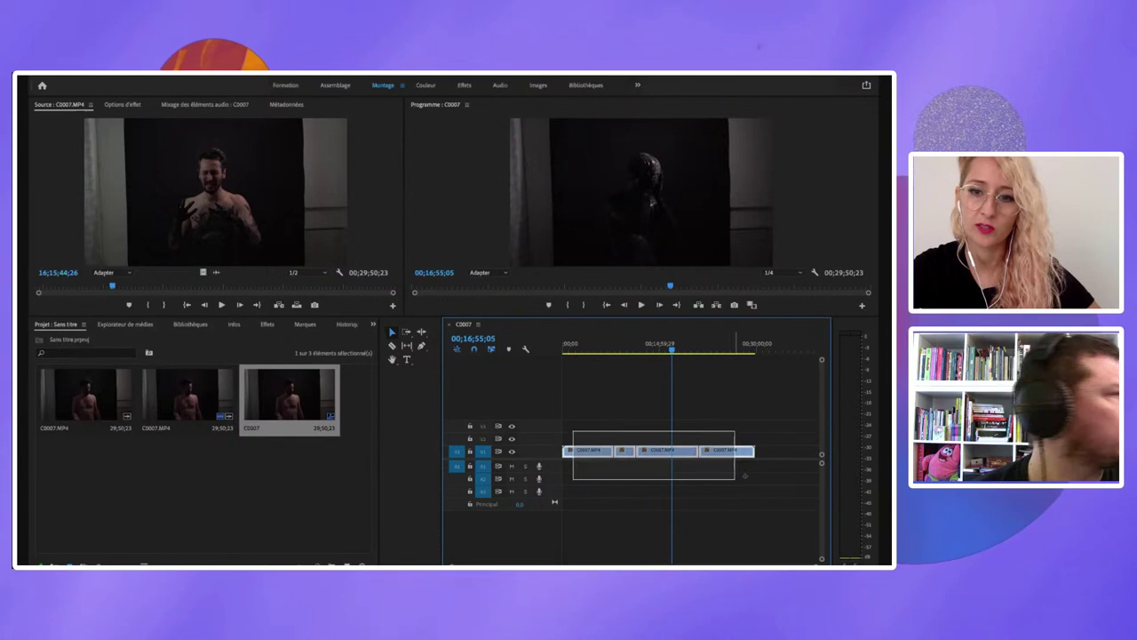
pyautogui.rightClick(587, 454)
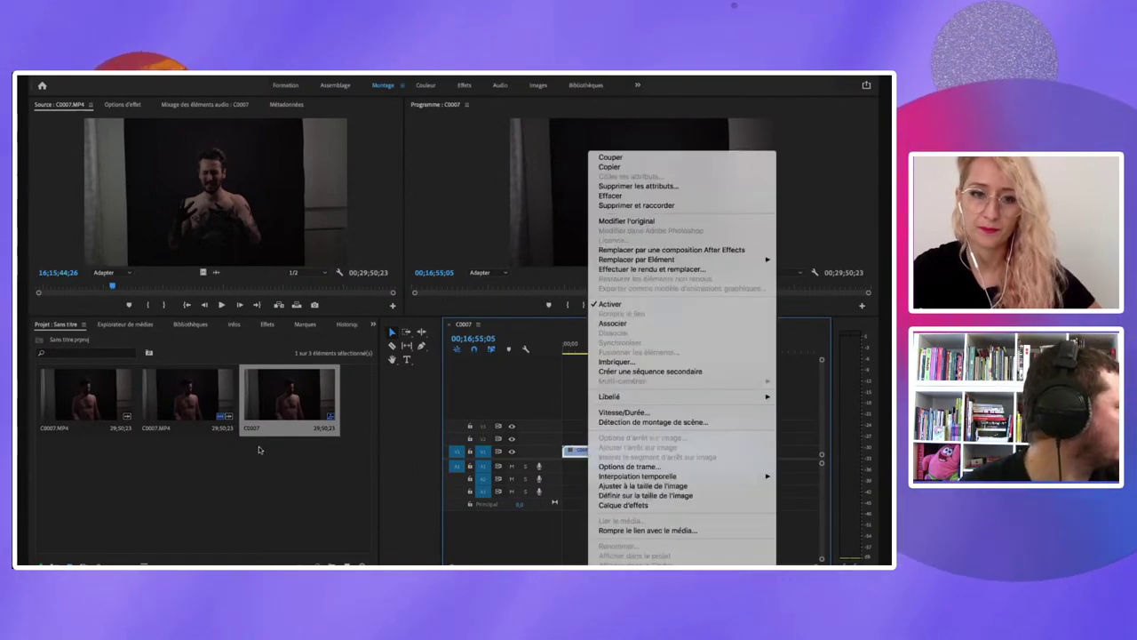
pyautogui.click(196, 482)
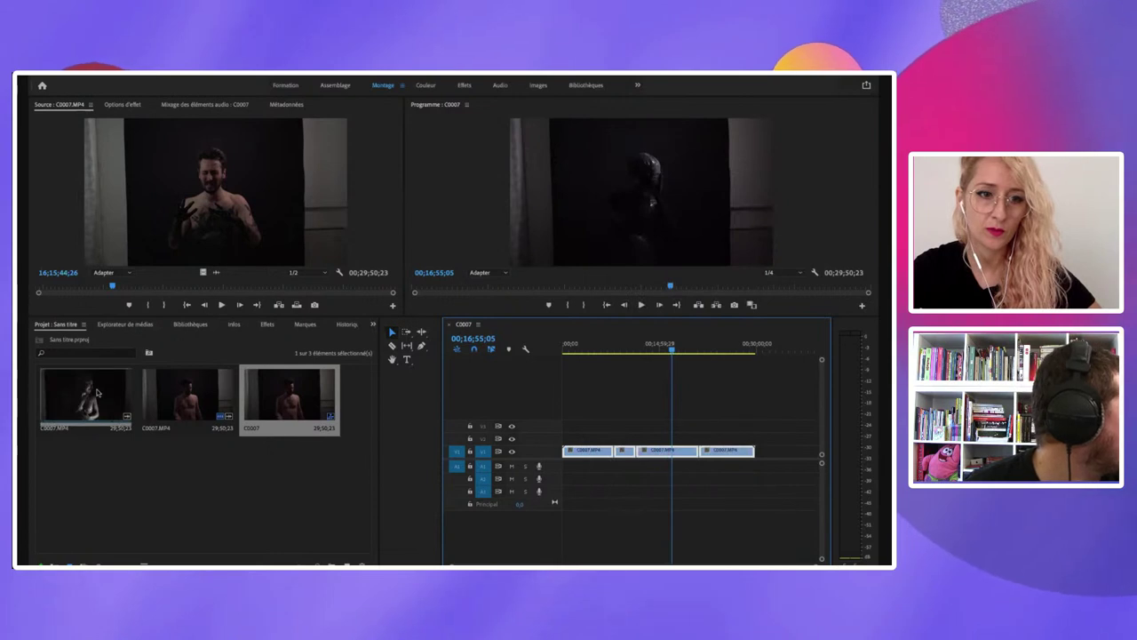
pyautogui.click(95, 391)
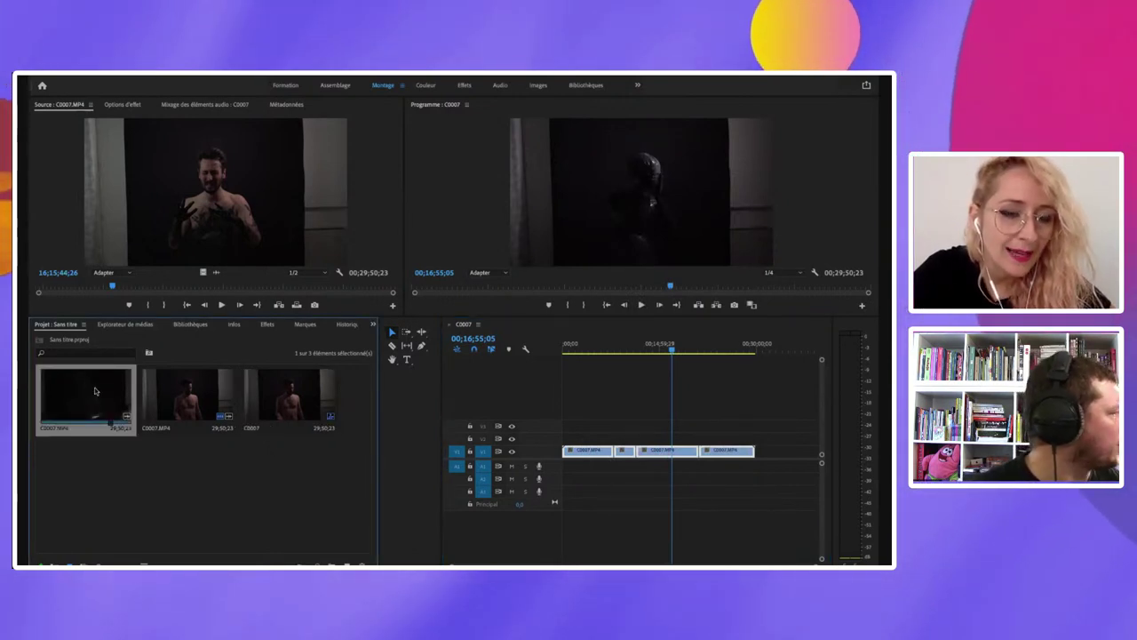
# Step: Deselect the C0007.MP4 project items and open the Project panel menu (≡)
pyautogui.click(179, 399)
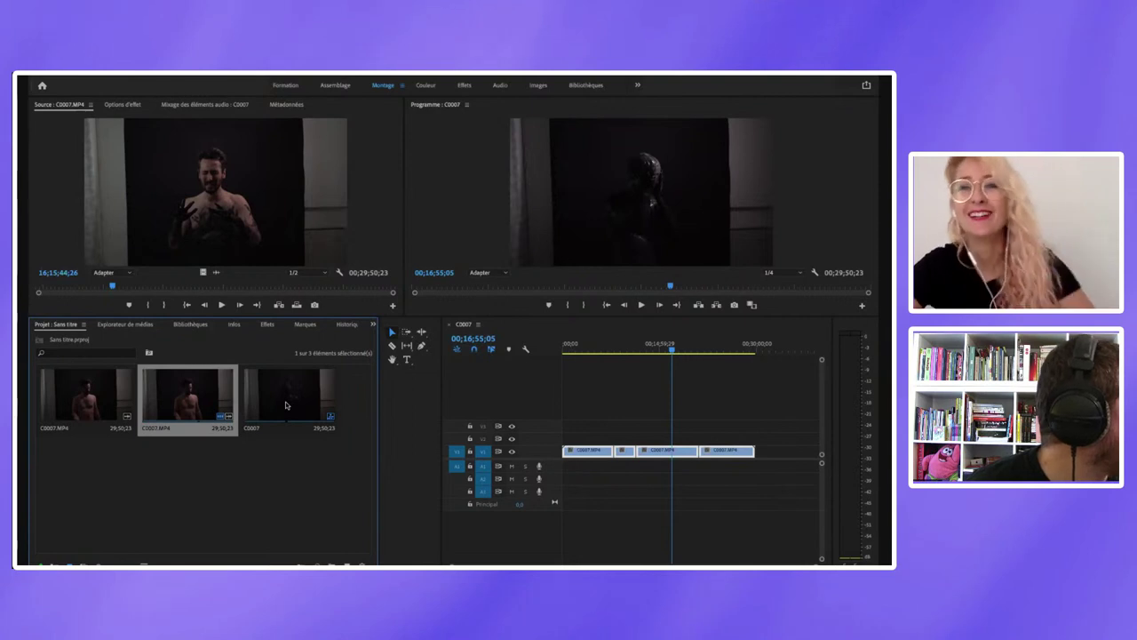
pyautogui.click(263, 481)
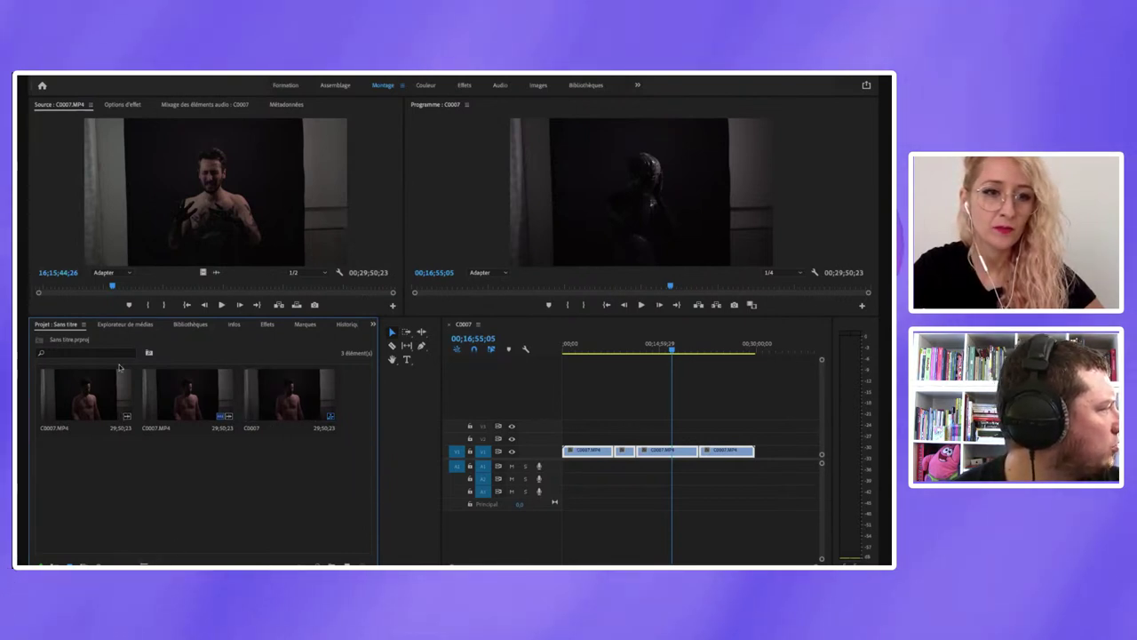
pyautogui.click(84, 324)
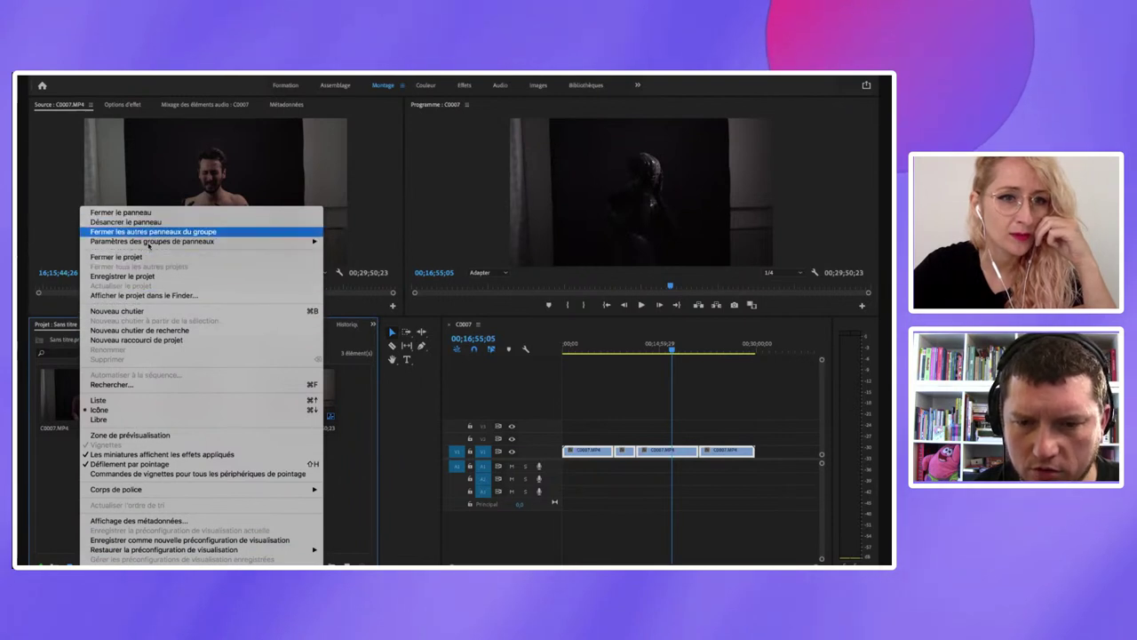
# Step: Turn on Zone de prévisualisation (Preview Area) in the Project panel
pyautogui.click(152, 435)
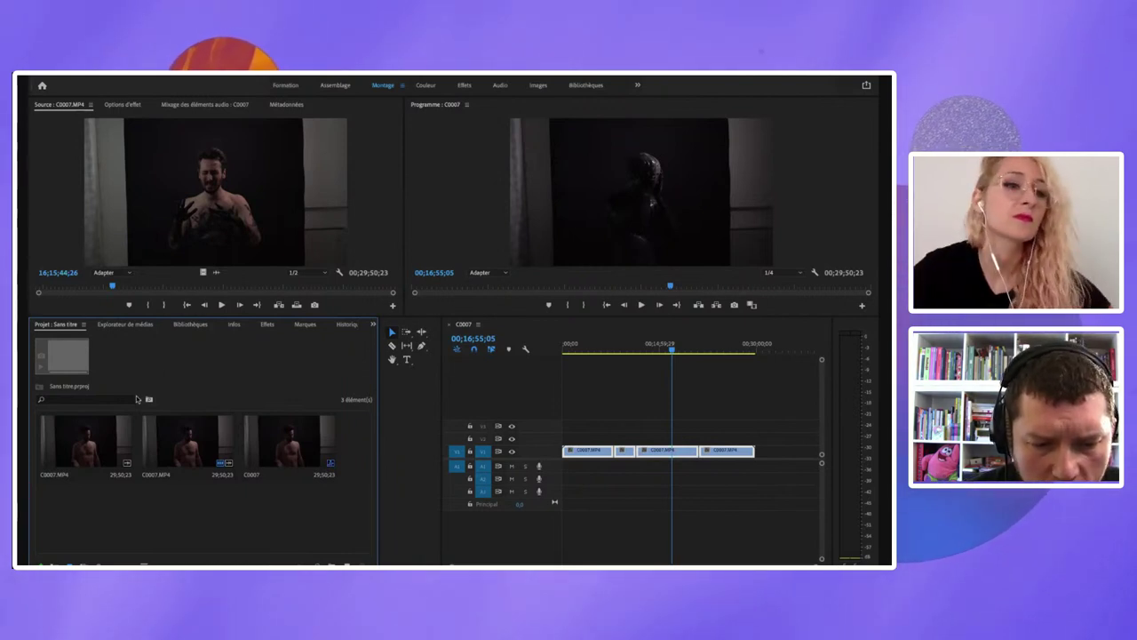
# Step: Select the first C0007.MP4 clip to show its 1920 × 1080, 119,88 i/s details
pyautogui.click(81, 442)
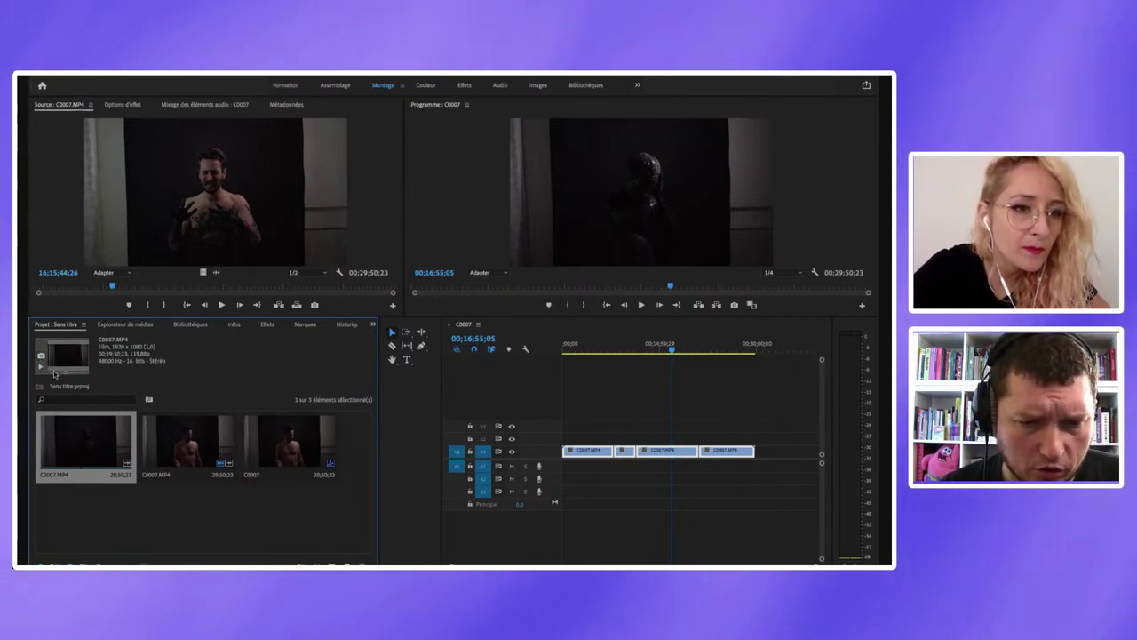
# Step: Select the first C0007.MP4 clip in the Project panel and open its context menu
pyautogui.click(123, 512)
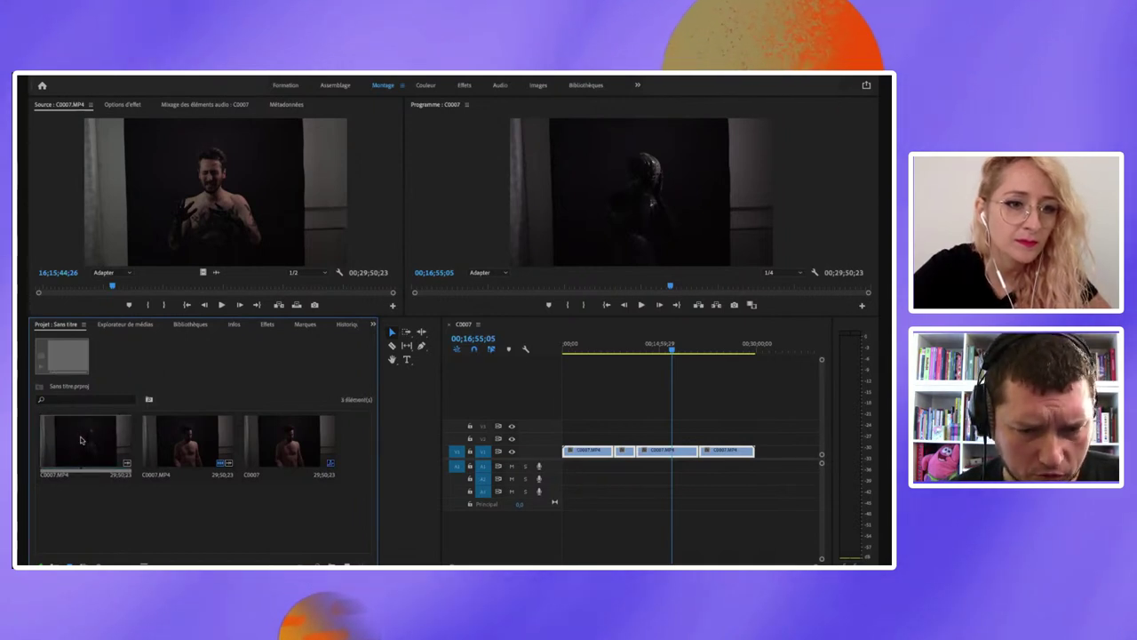
pyautogui.click(102, 451)
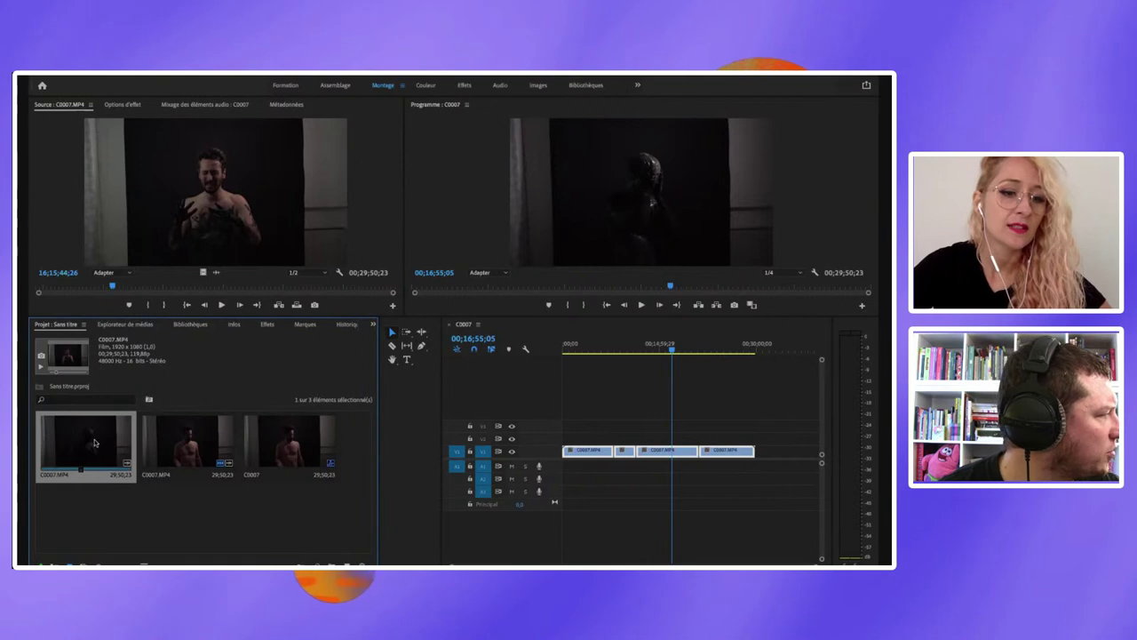
pyautogui.rightClick(54, 480)
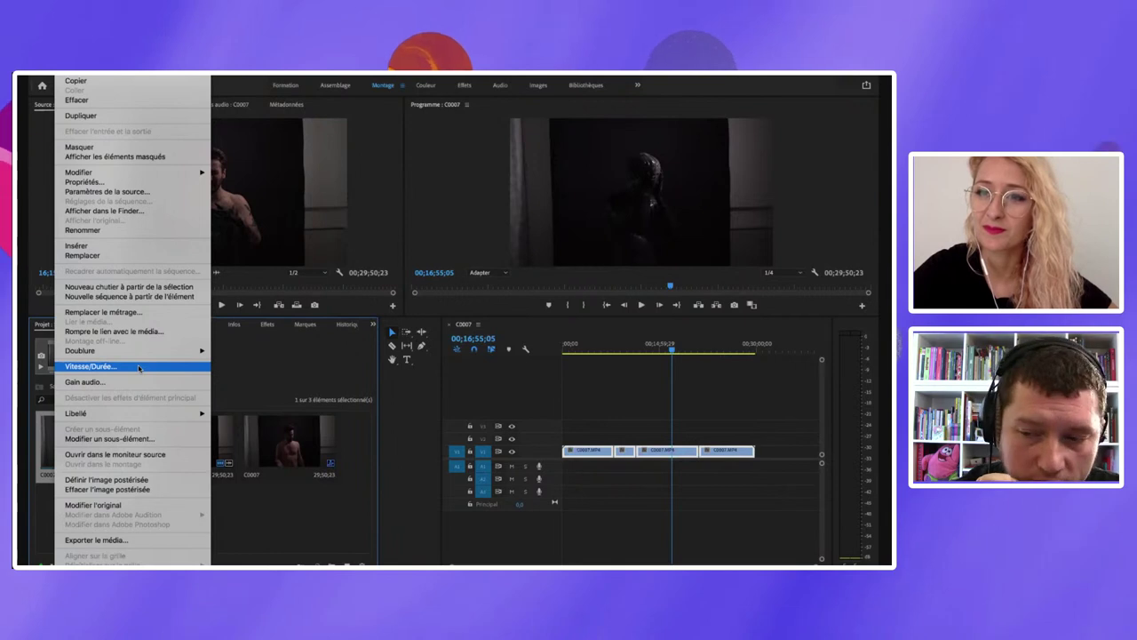
# Step: Set the C0007.MP4 clip's speed to 400%, shortening it to 00;07;27;21
pyautogui.click(86, 367)
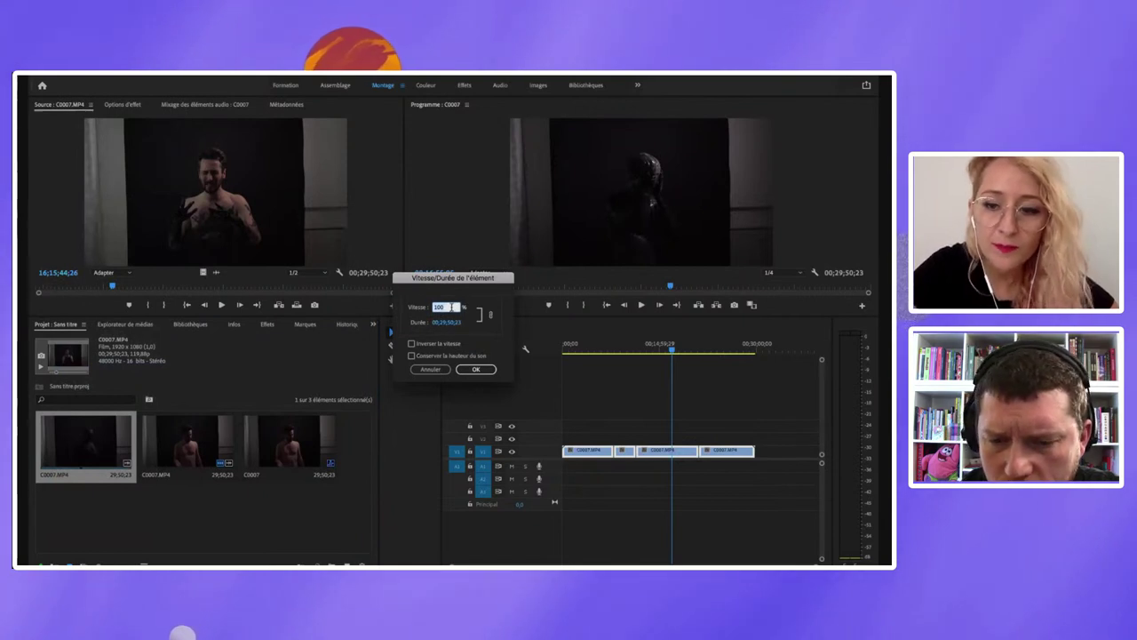
pyautogui.write('400')
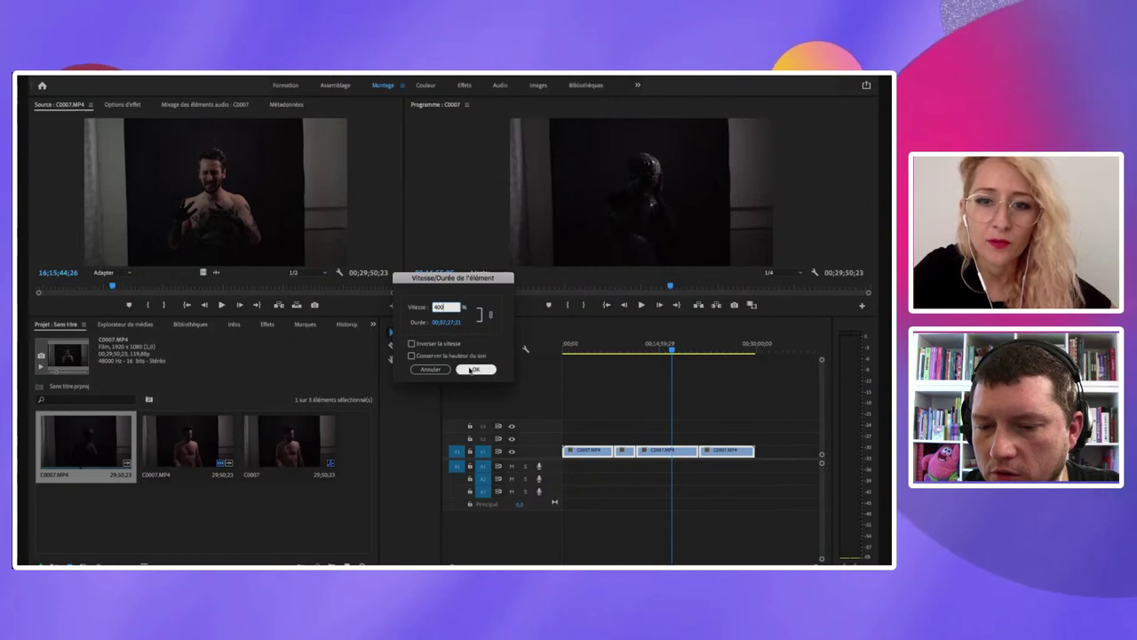
pyautogui.click(476, 369)
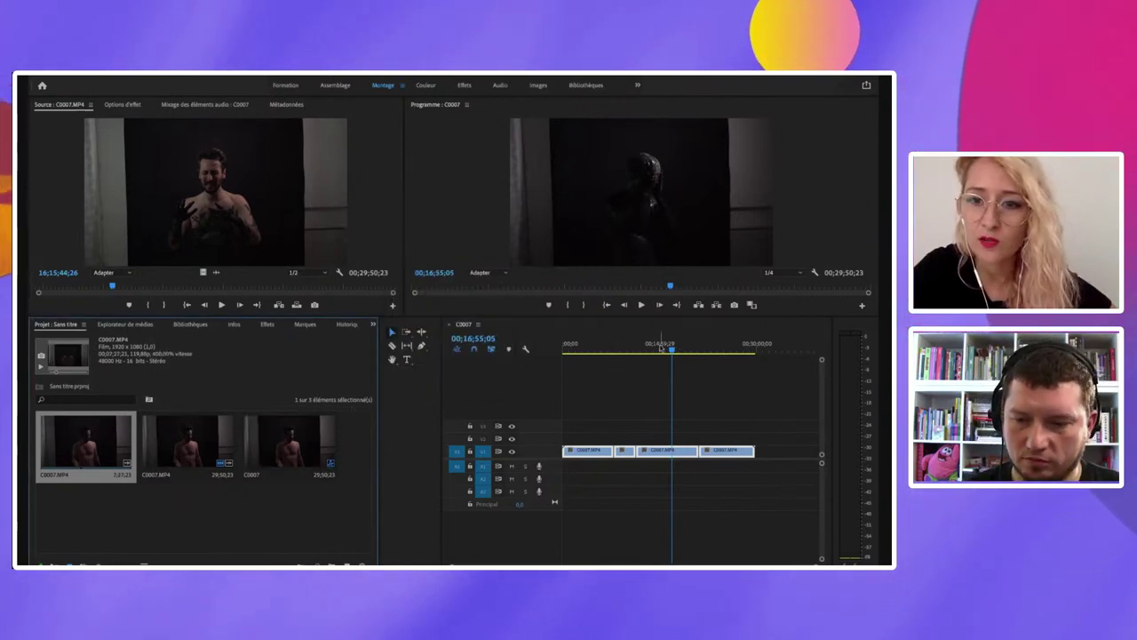
# Step: Scrub the 400% C0007.MP4 in the Source monitor, then open its context menu
pyautogui.doubleClick(80, 439)
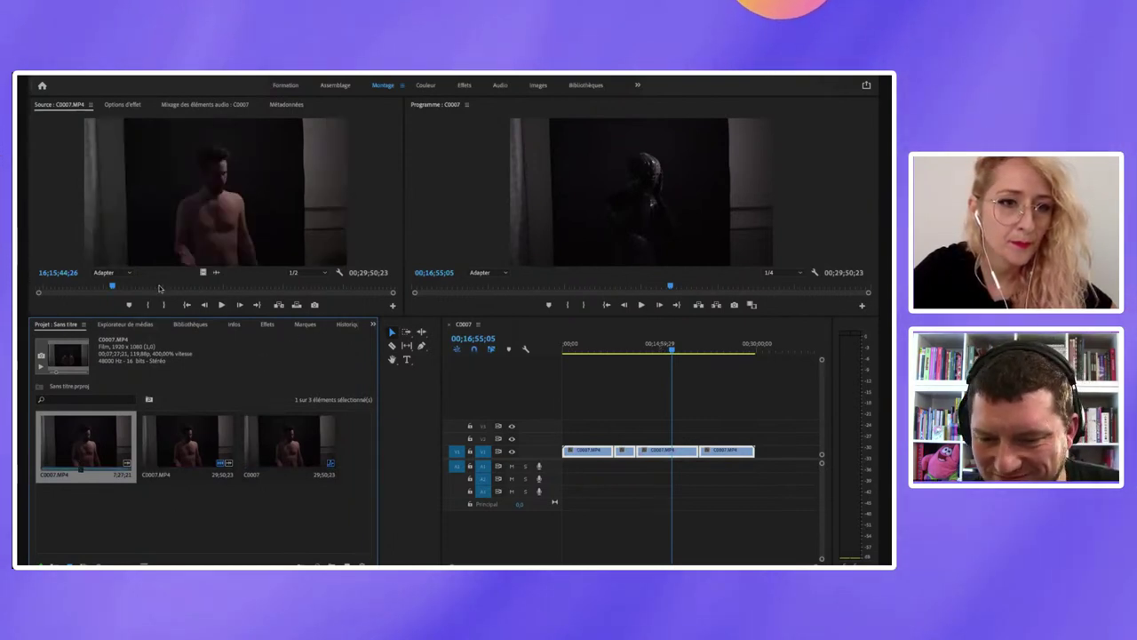
pyautogui.click(214, 305)
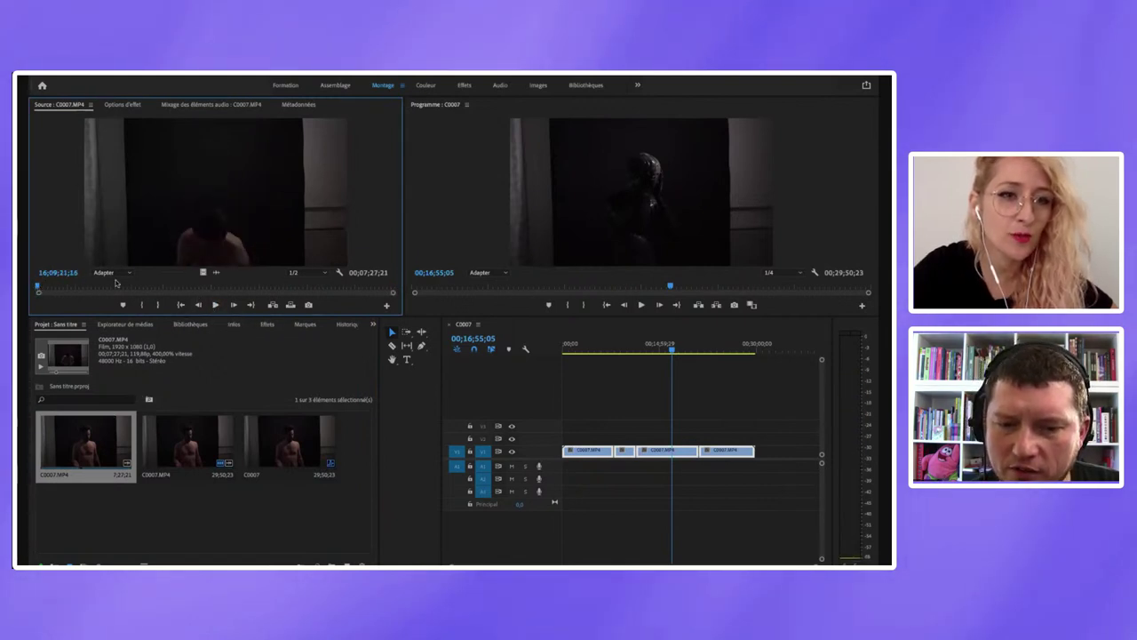
pyautogui.moveTo(115, 285)
pyautogui.mouseDown()
pyautogui.moveTo(217, 291)
pyautogui.moveTo(208, 288)
pyautogui.mouseUp()
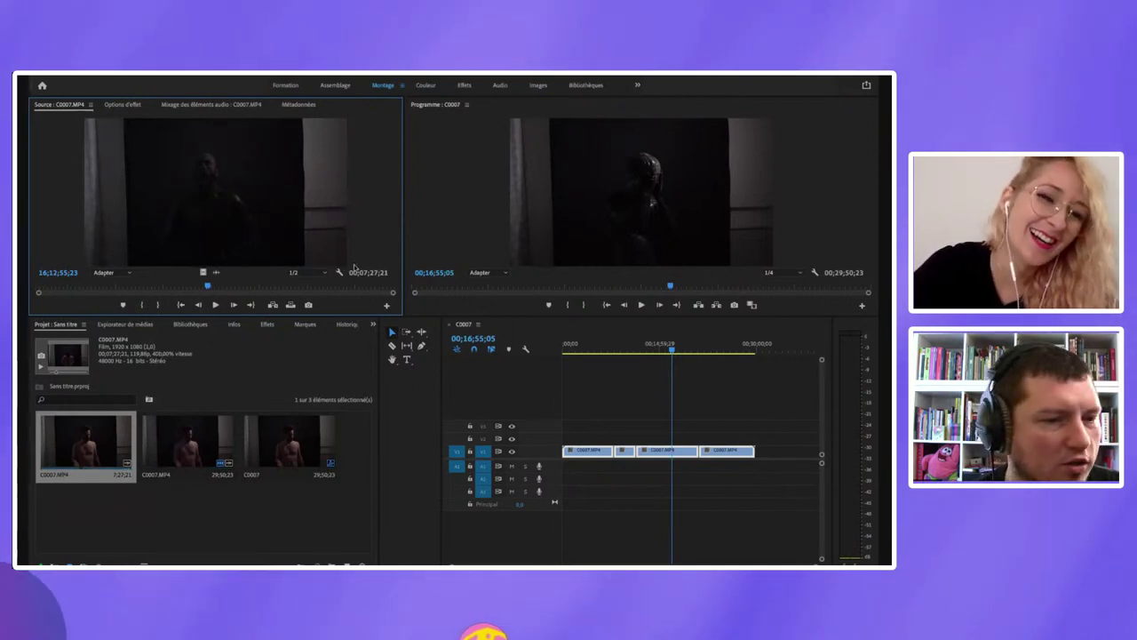
pyautogui.rightClick(51, 468)
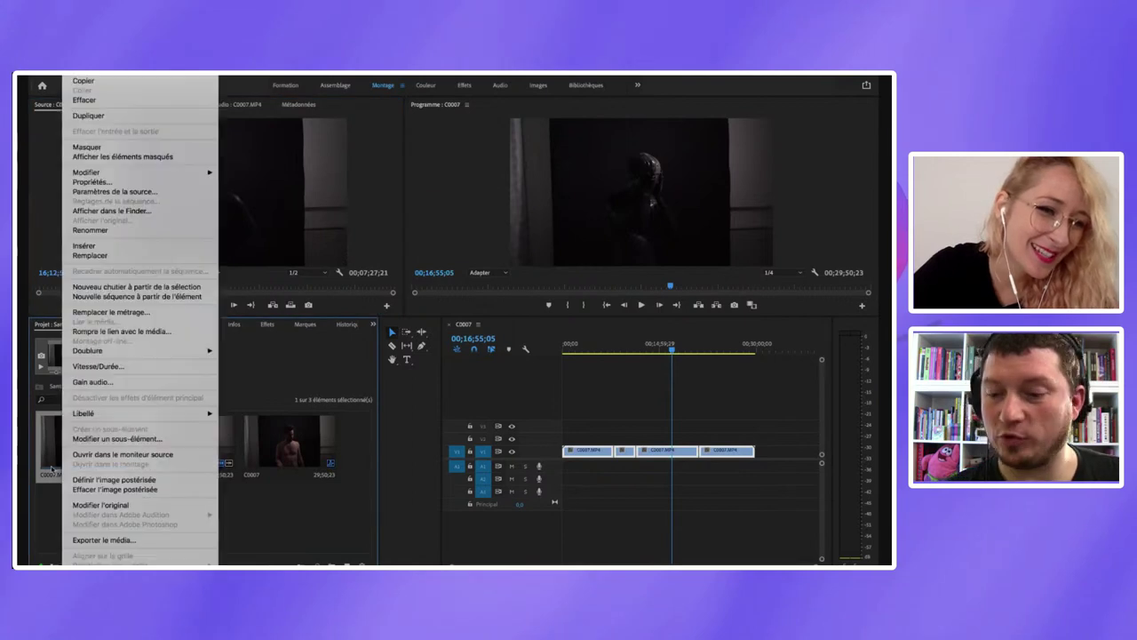
# Step: Enter 25% speed for C0007.MP4 in Vitesse/Durée, giving a 01;59;23;04 duration
pyautogui.click(98, 366)
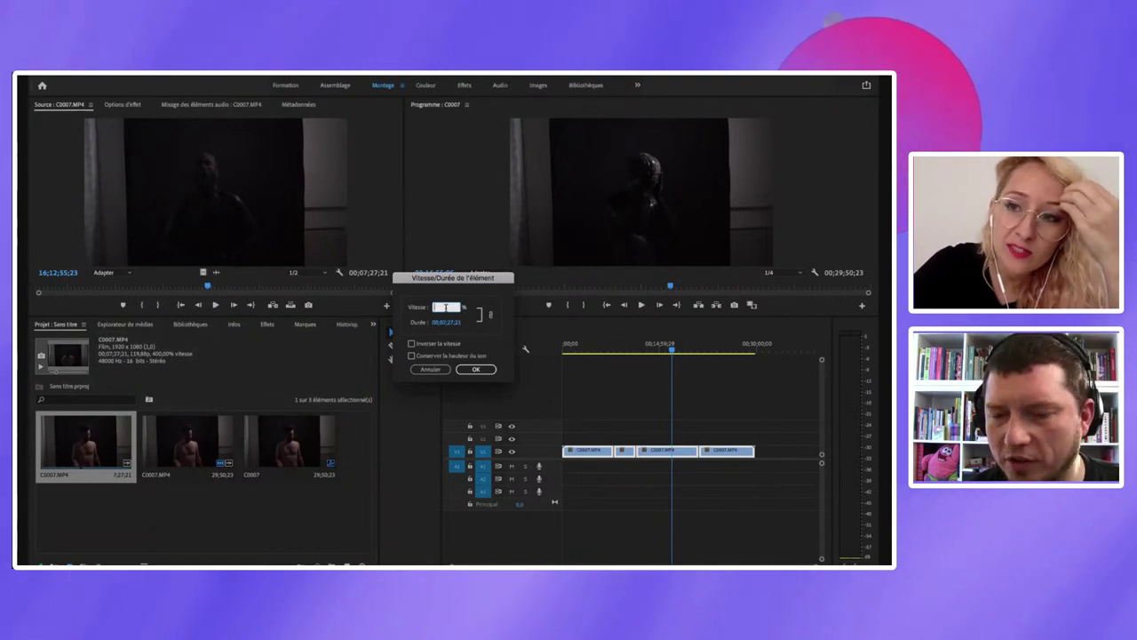
pyautogui.write('2,07')
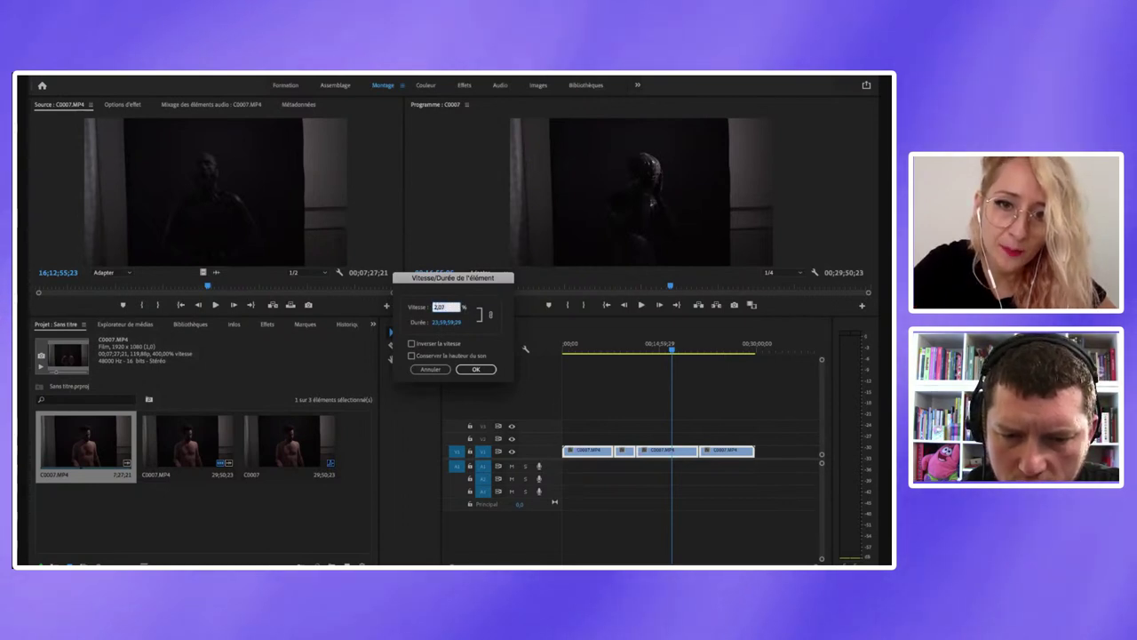
pyautogui.write('2,07')
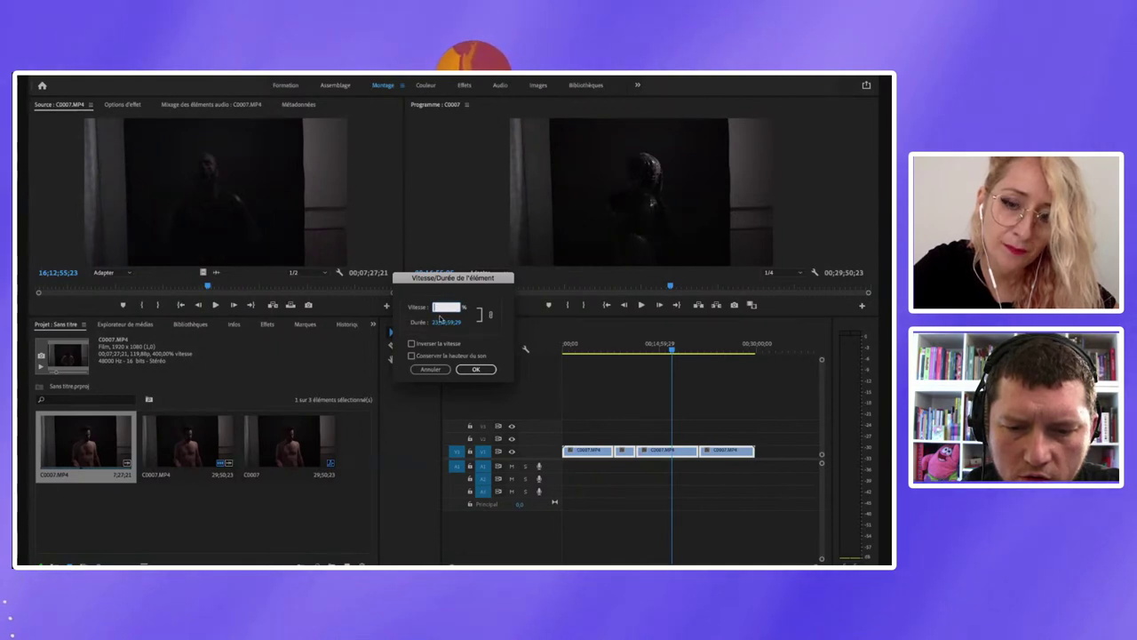
pyautogui.write('2,5')
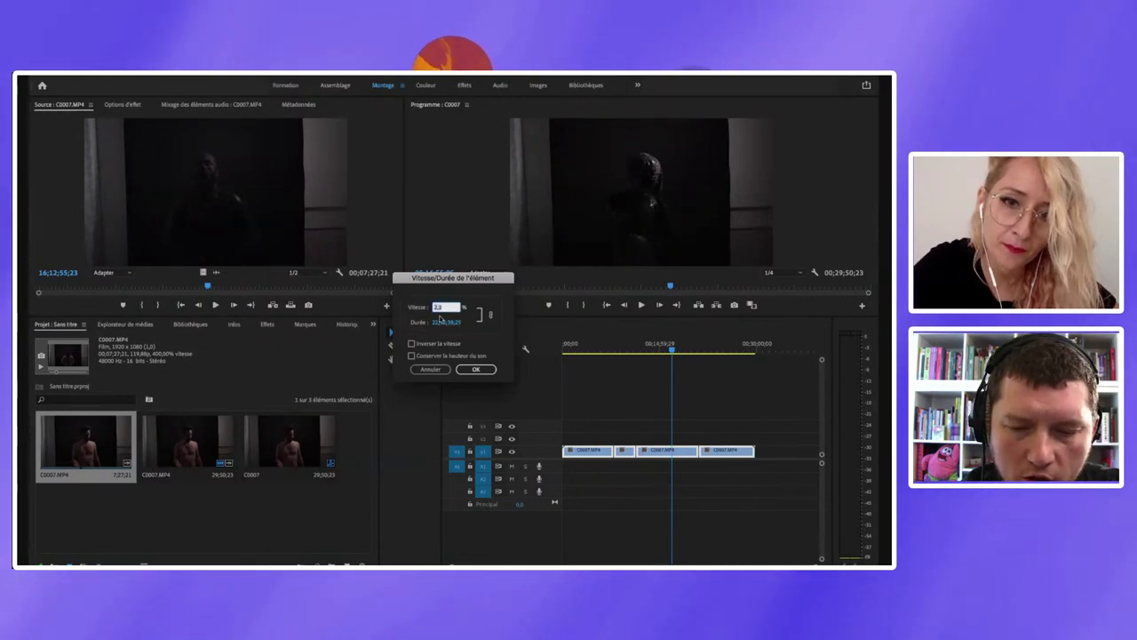
pyautogui.write('3')
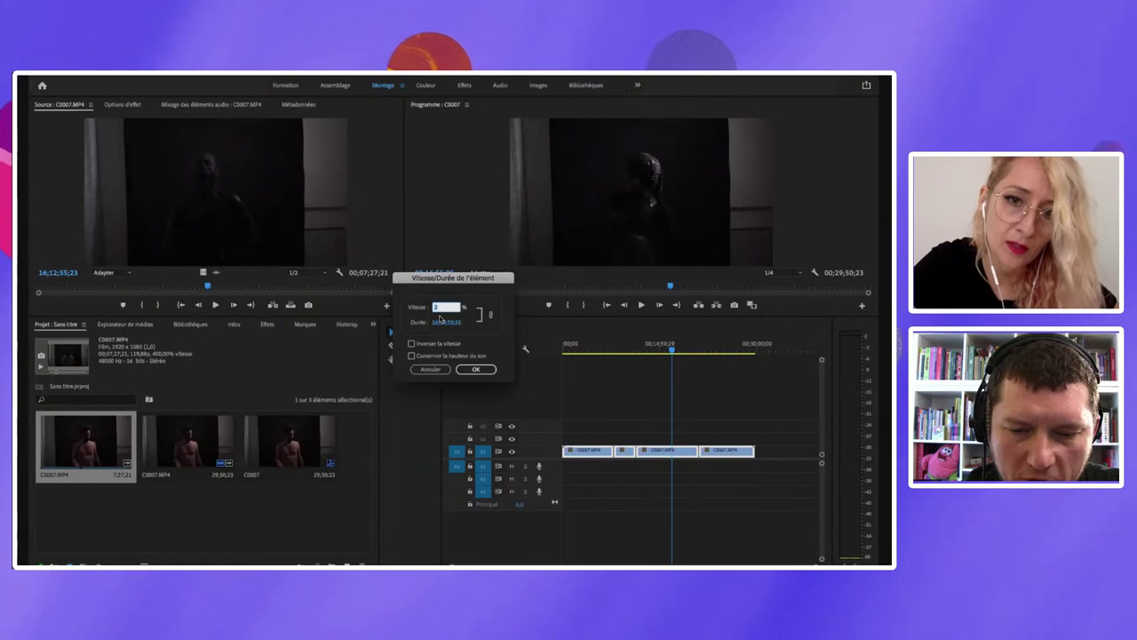
pyautogui.write('4,6')
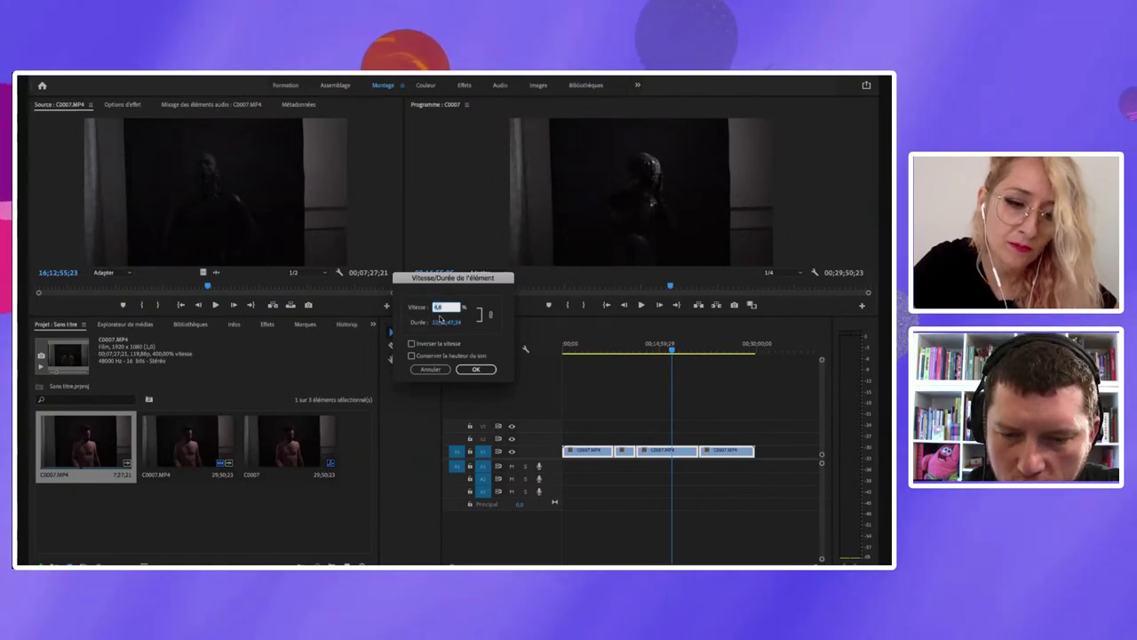
pyautogui.write('12')
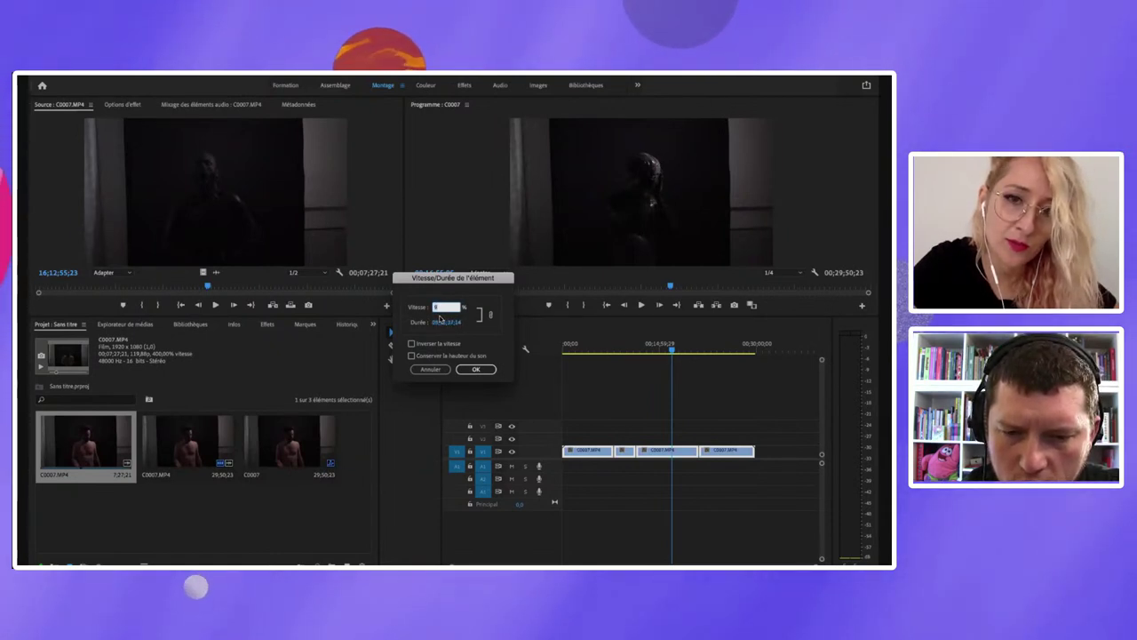
pyautogui.write('23')
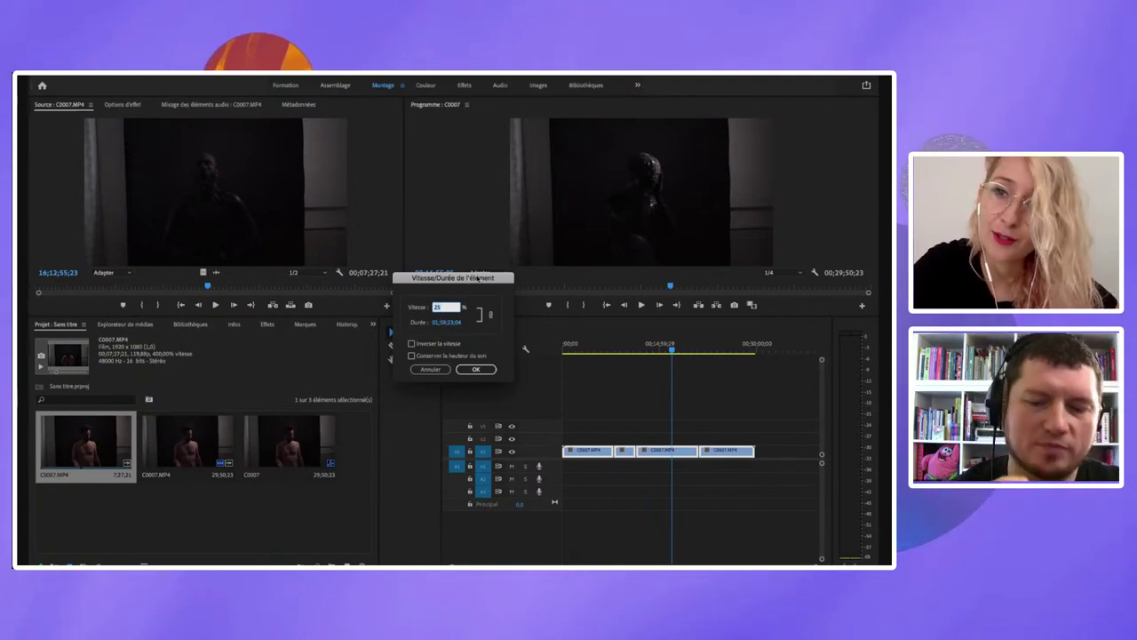
pyautogui.doubleClick(440, 305)
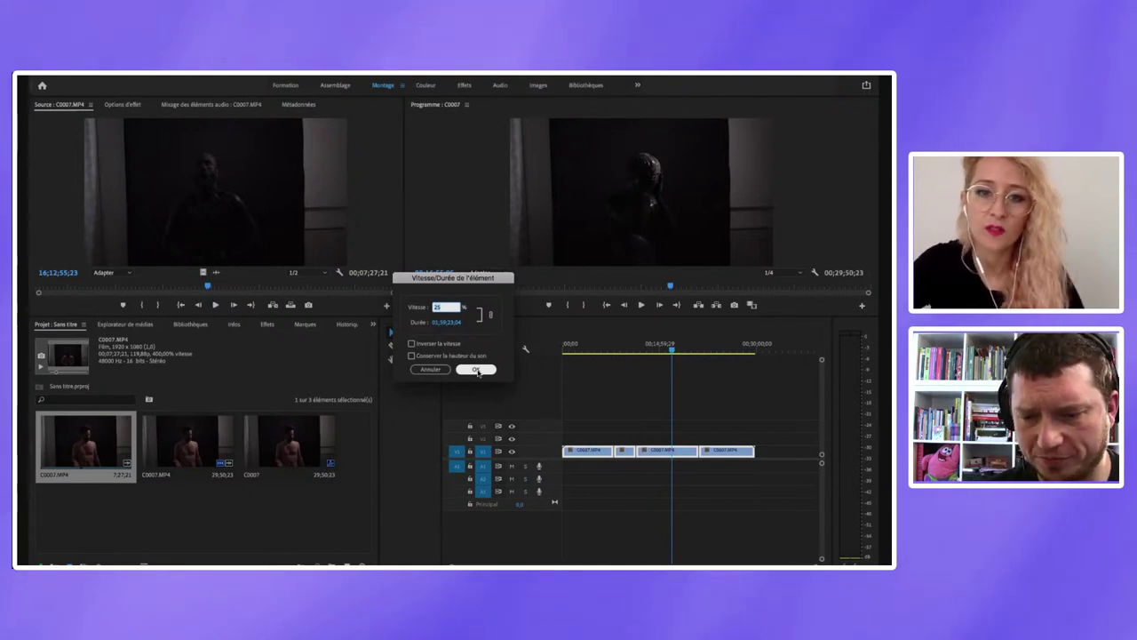
# Step: Apply the 25% speed to C0007.MP4 and delete every clip from the C0007 sequence
pyautogui.click(478, 370)
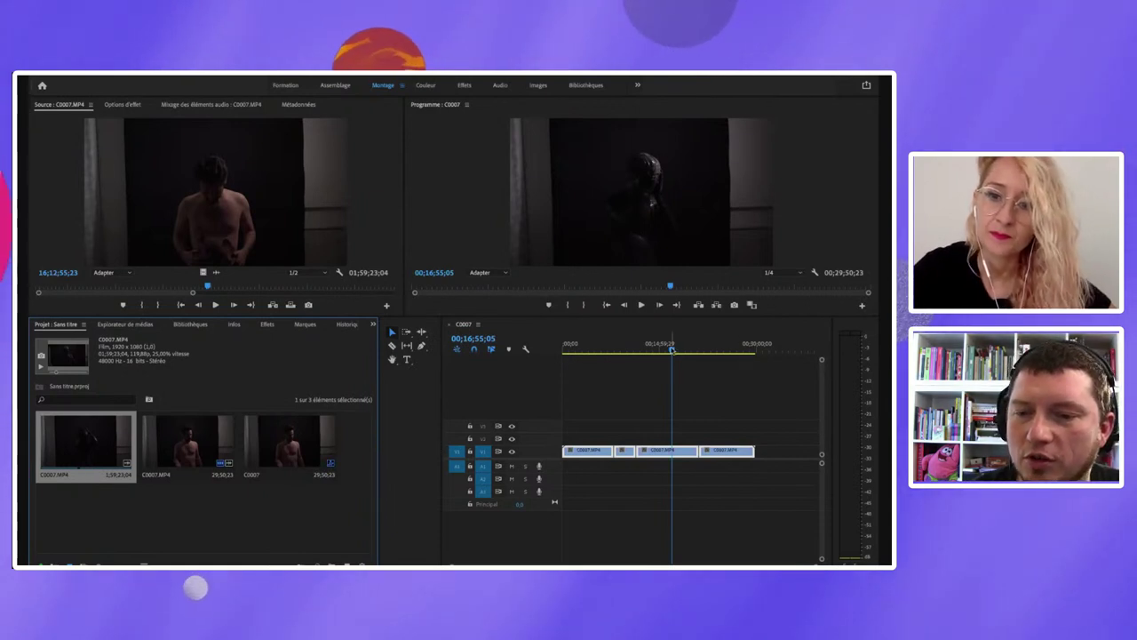
pyautogui.click(673, 350)
pyautogui.moveTo(673, 350)
pyautogui.mouseDown()
pyautogui.moveTo(593, 375)
pyautogui.moveTo(686, 365)
pyautogui.moveTo(581, 356)
pyautogui.mouseUp()
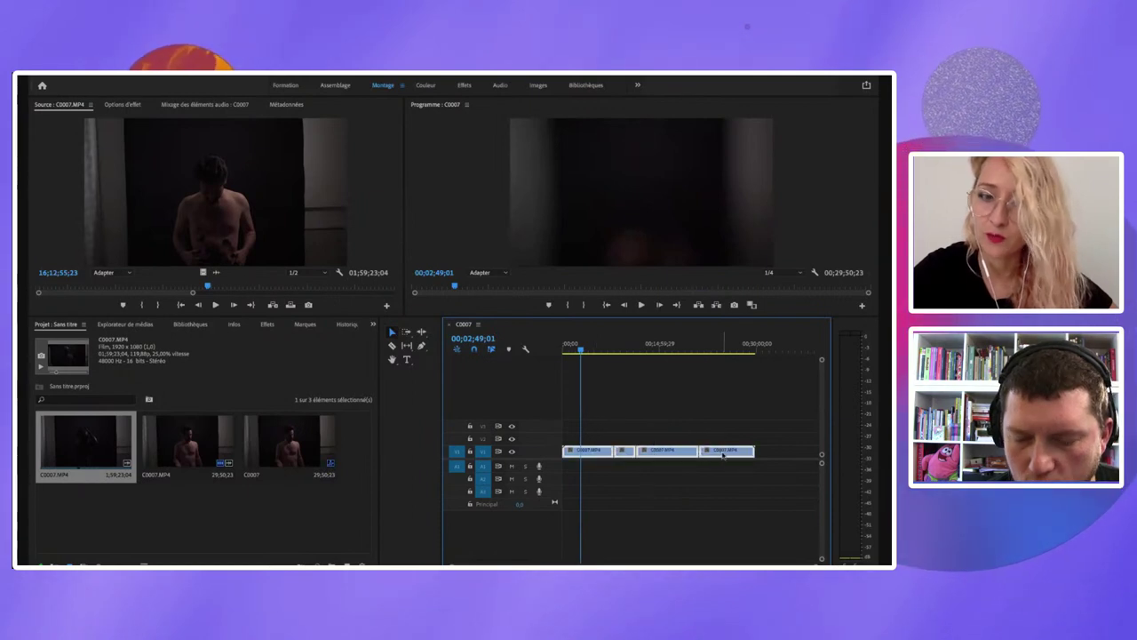
pyautogui.press('Delete')
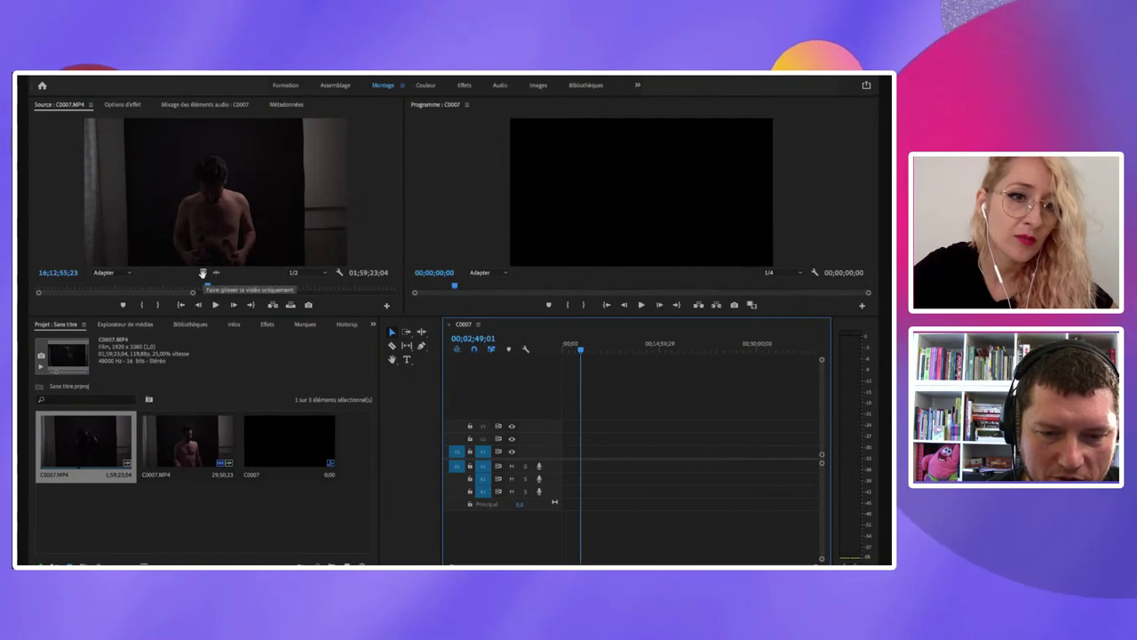
# Step: Drop the 25% C0007.MP4 clip at the start of the C0007 sequence and play it
pyautogui.click(203, 272)
pyautogui.moveTo(395, 371); pyautogui.dragTo(566, 453)
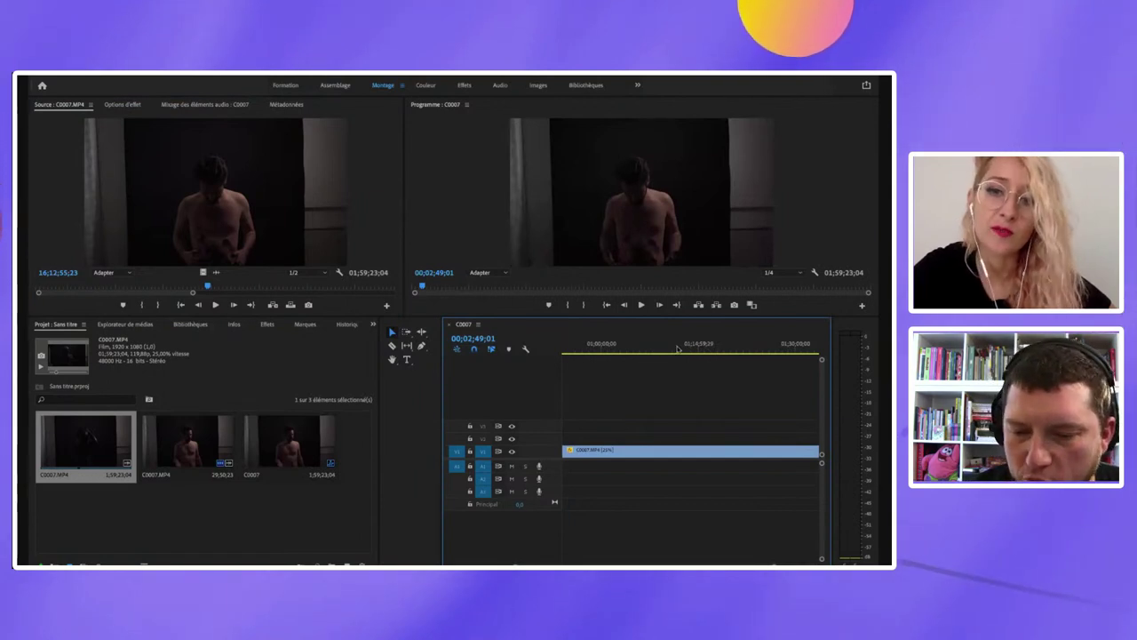
pyautogui.press('space')
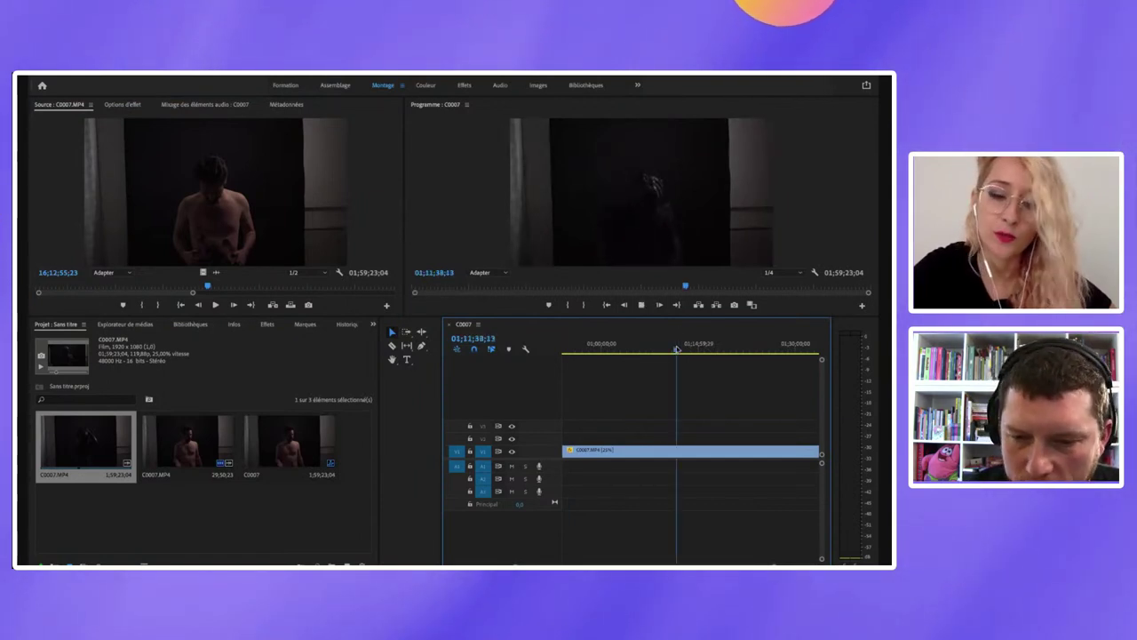
# Step: Zoom the timeline out and move the playhead later to review the whole slowed clip
pyautogui.click(784, 354)
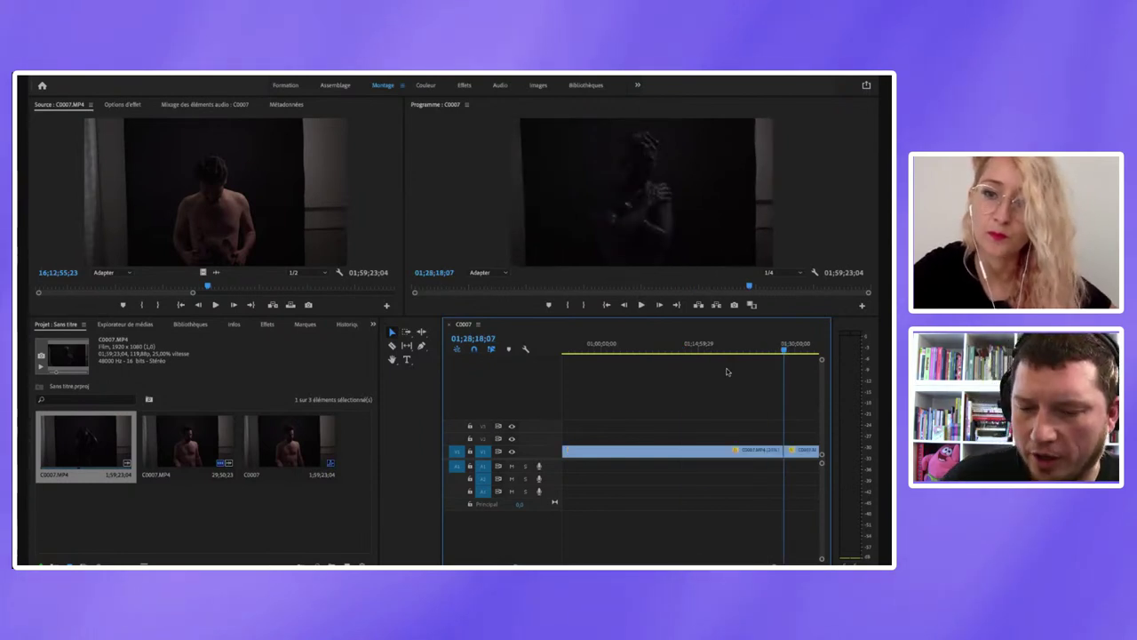
pyautogui.press('-')
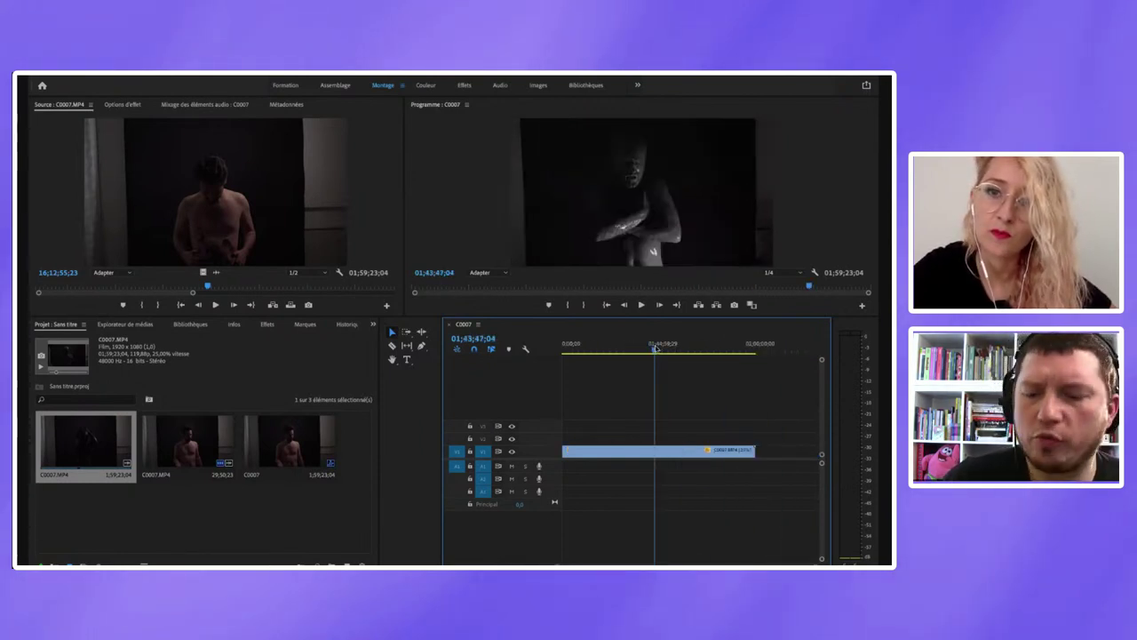
pyautogui.moveTo(686, 352); pyautogui.dragTo(711, 352)
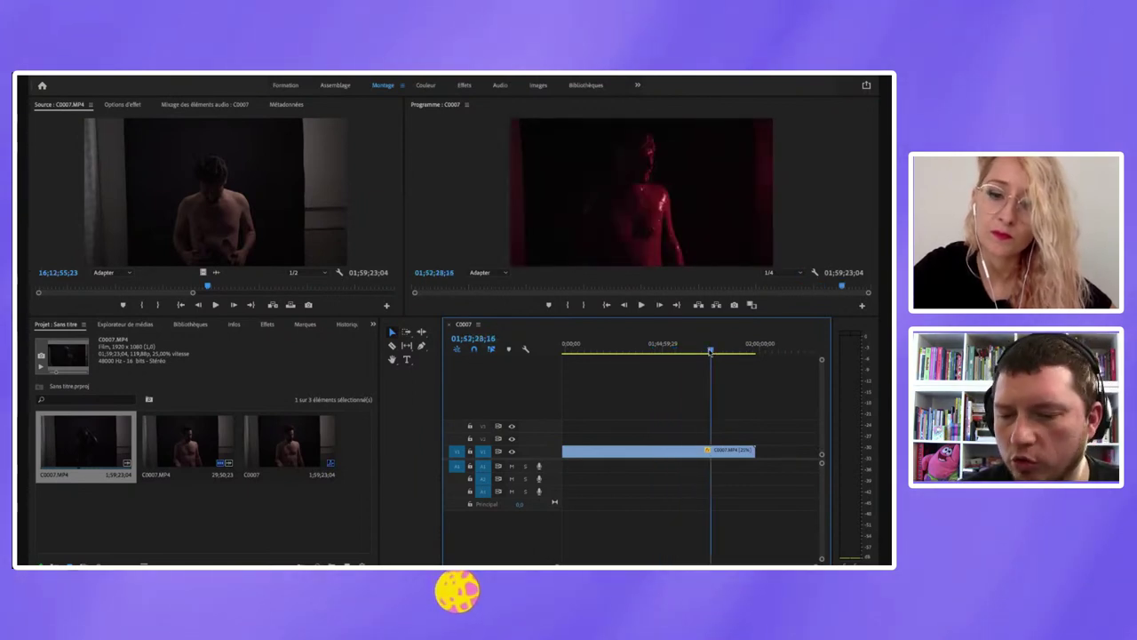
pyautogui.scroll(1, 686, 441)
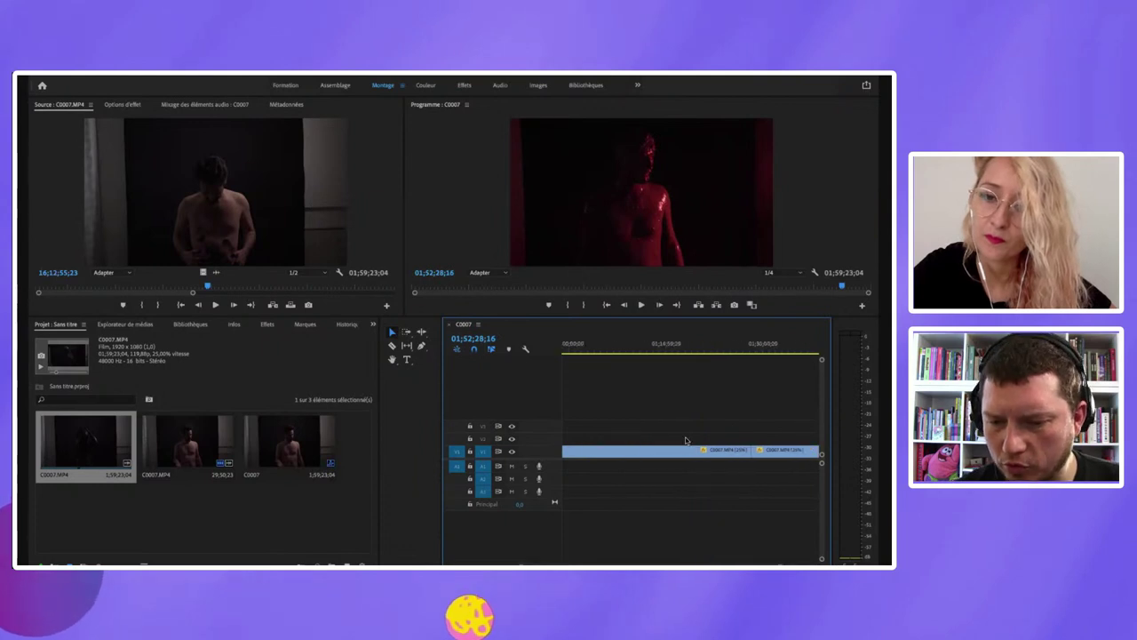
pyautogui.scroll(1, 686, 441)
pyautogui.scroll(5, 686, 441)
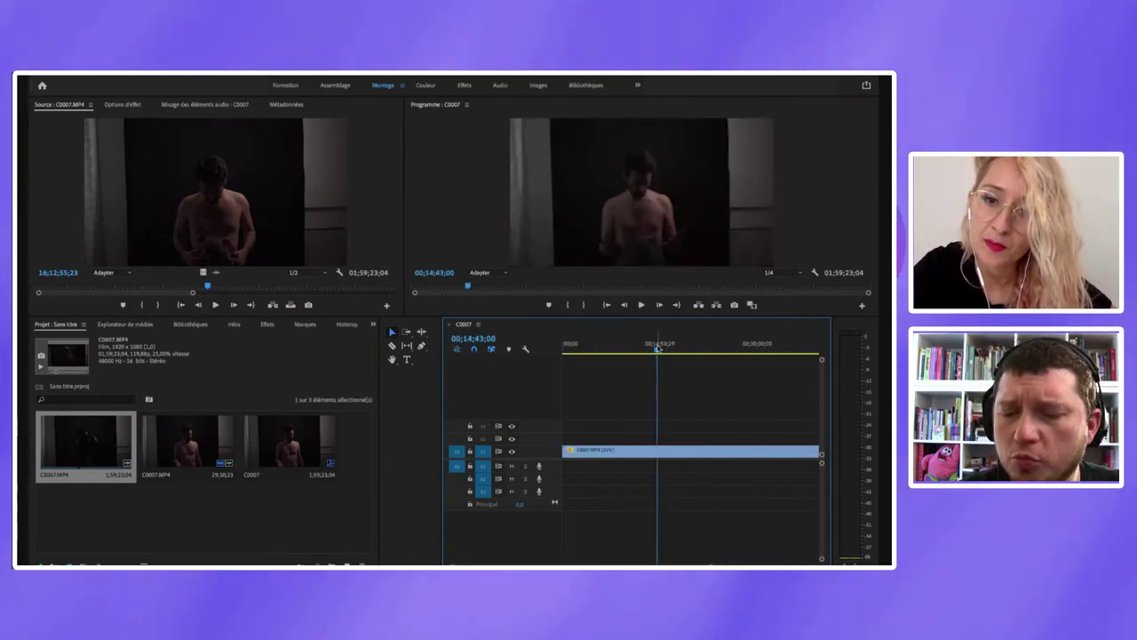
pyautogui.rightClick(620, 453)
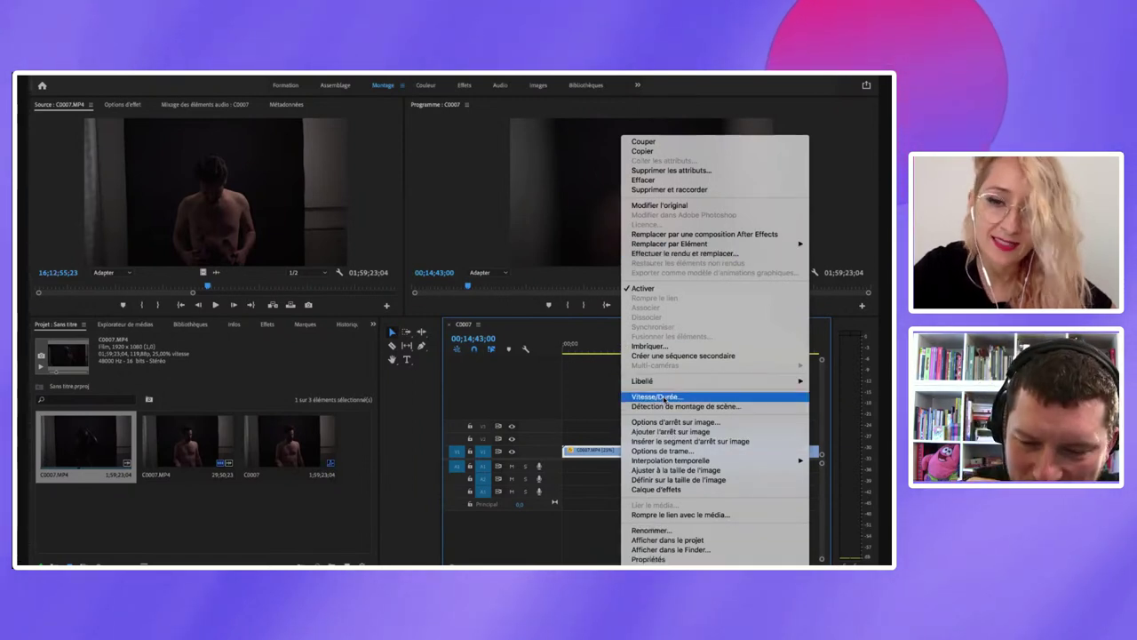
pyautogui.moveTo(662, 564)
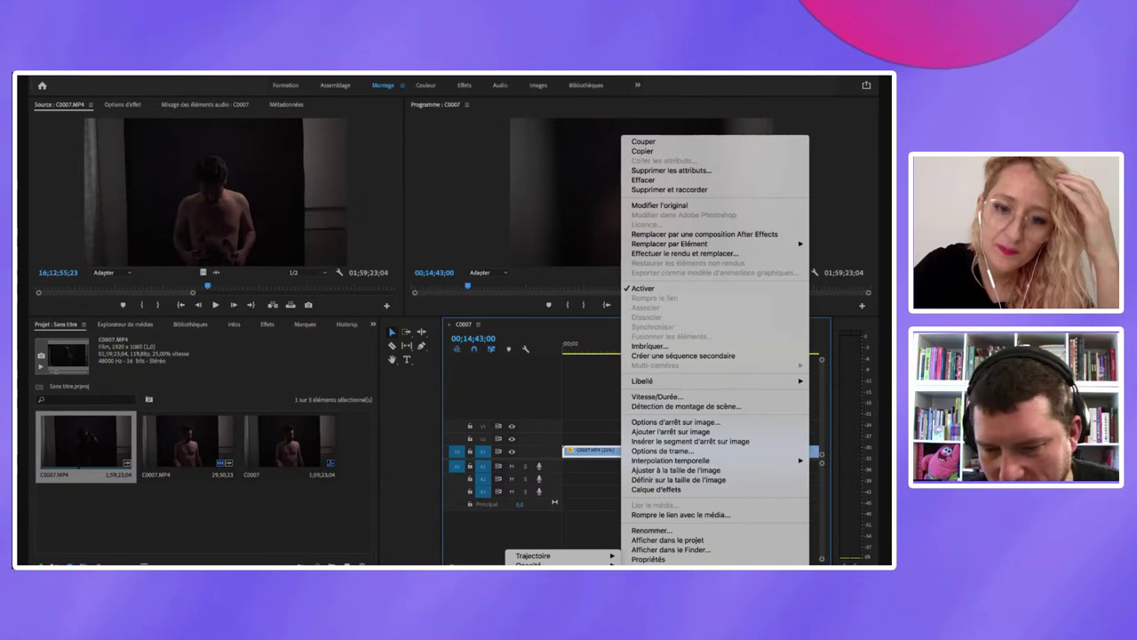
pyautogui.press('Escape')
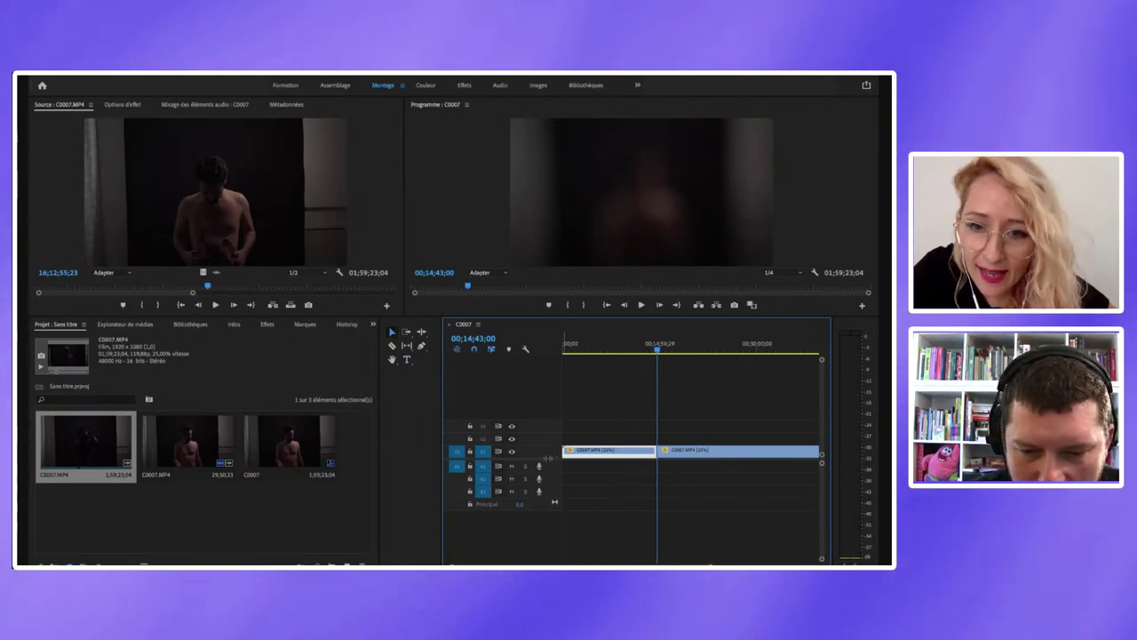
# Step: Expand and heighten track V1, then trial raising and lowering the clip's speed, undoing a mistake
pyautogui.scroll(3, 548, 507)
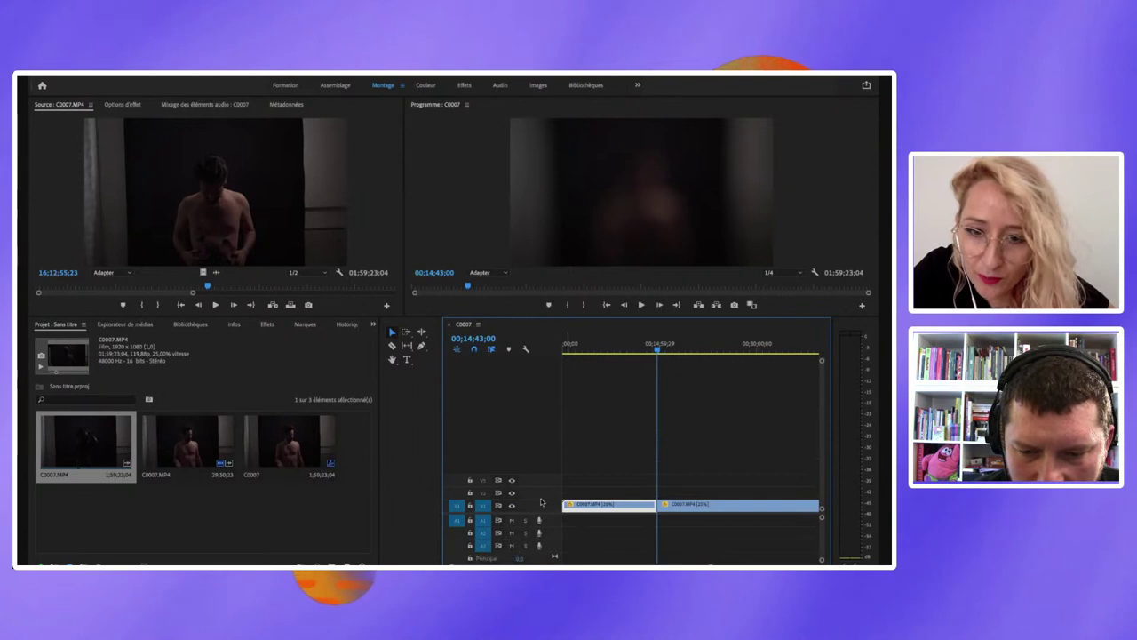
pyautogui.doubleClick(558, 505)
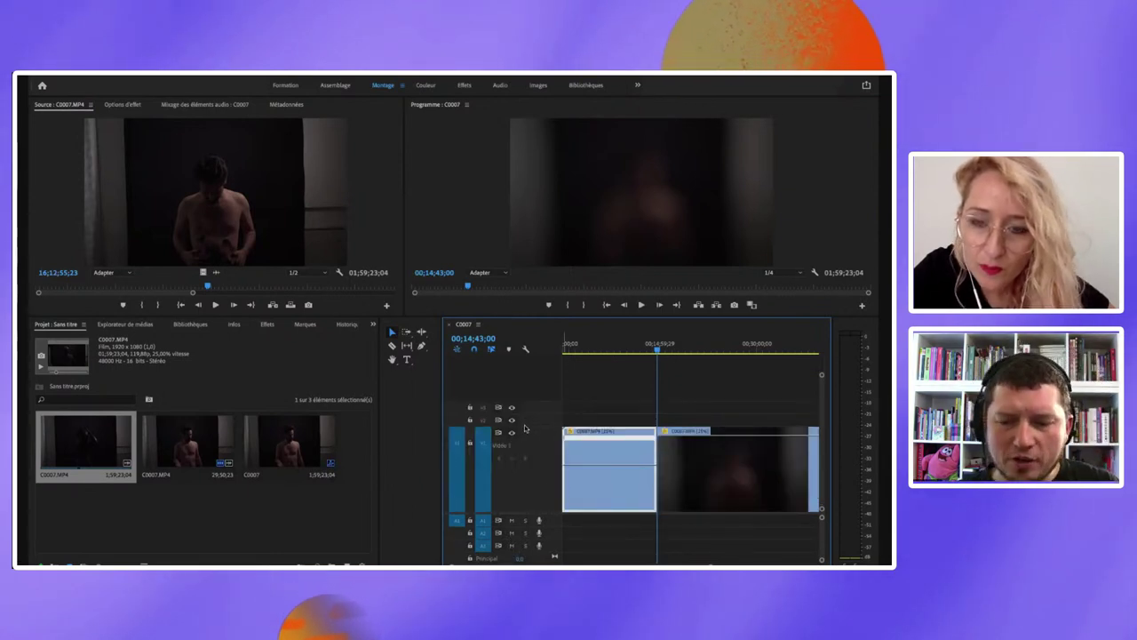
pyautogui.moveTo(524, 429); pyautogui.dragTo(524, 406)
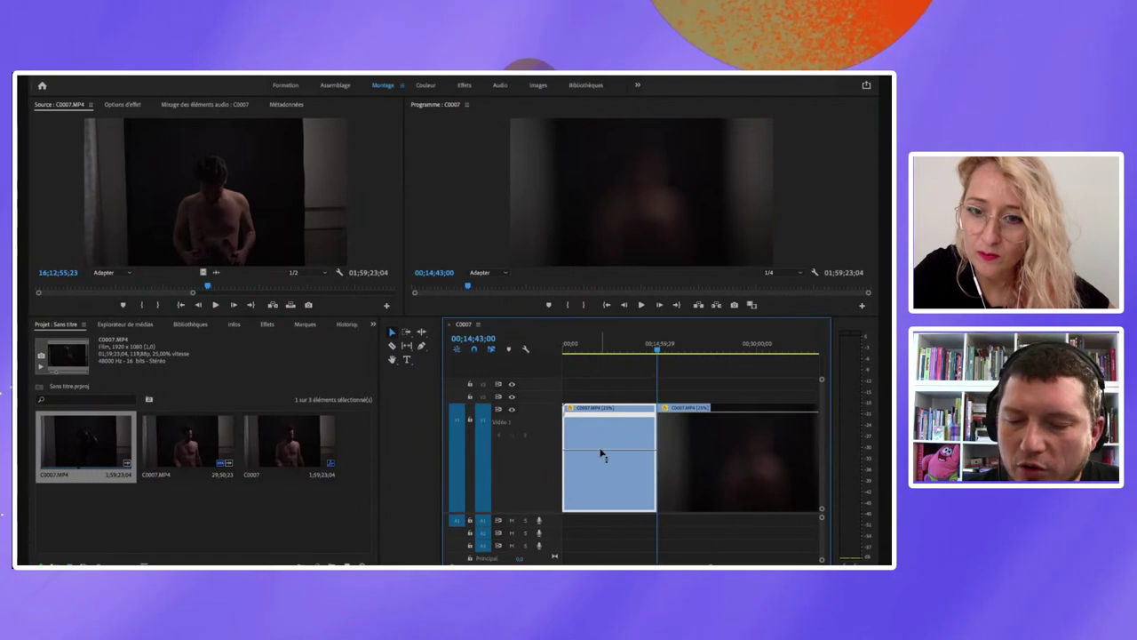
pyautogui.moveTo(597, 455)
pyautogui.mouseDown()
pyautogui.moveTo(602, 426)
pyautogui.moveTo(612, 455)
pyautogui.mouseUp()
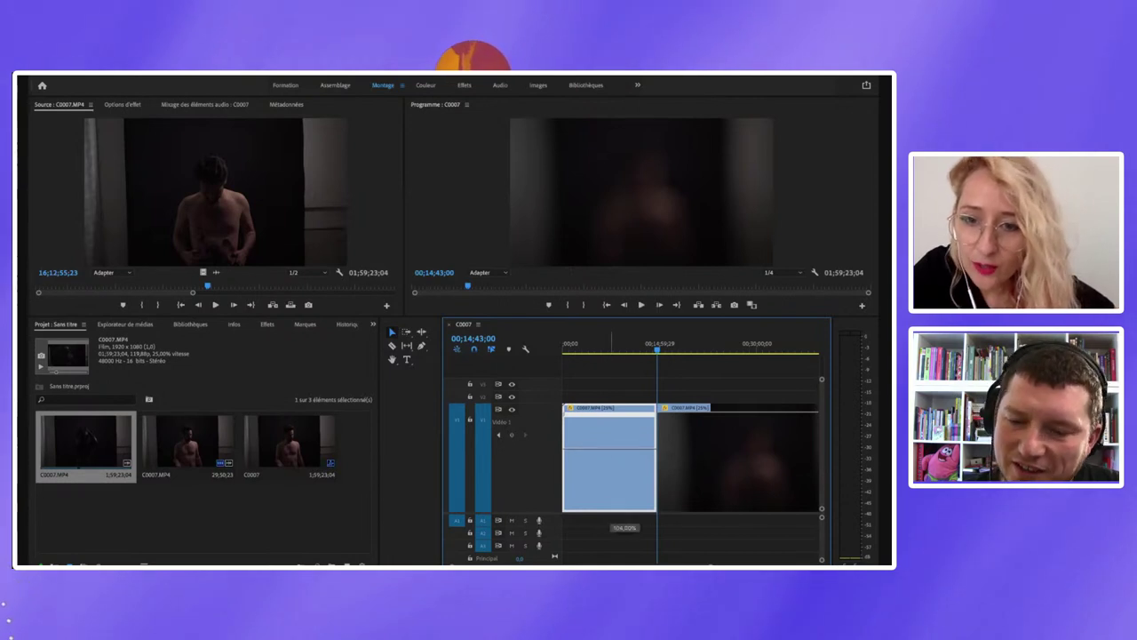
pyautogui.moveTo(611, 423); pyautogui.dragTo(611, 425)
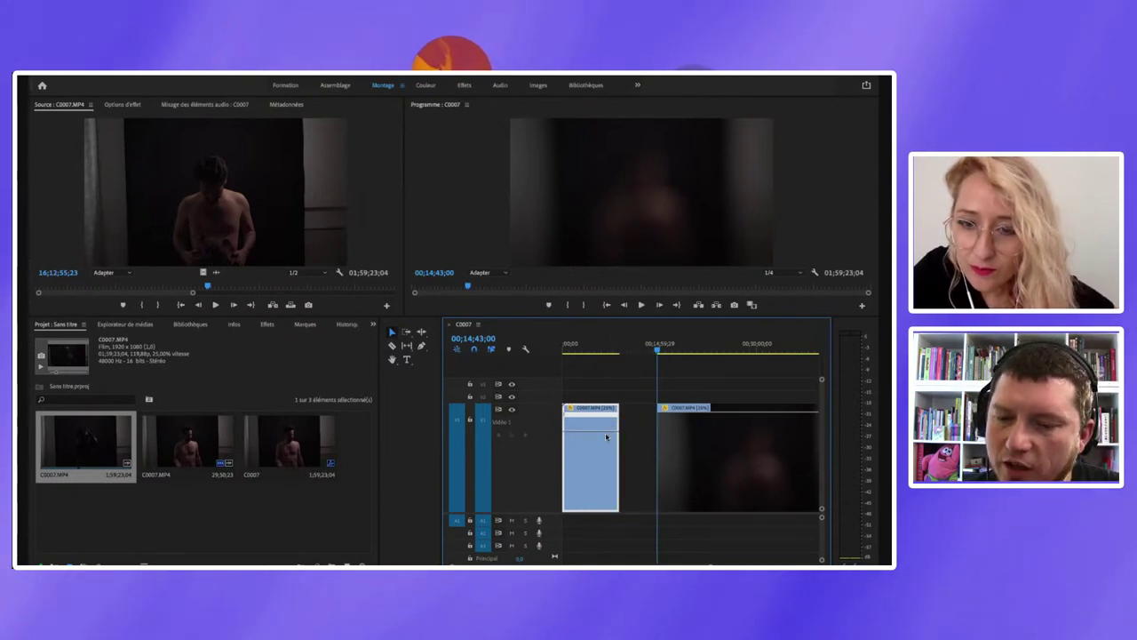
pyautogui.moveTo(609, 516); pyautogui.dragTo(619, 404)
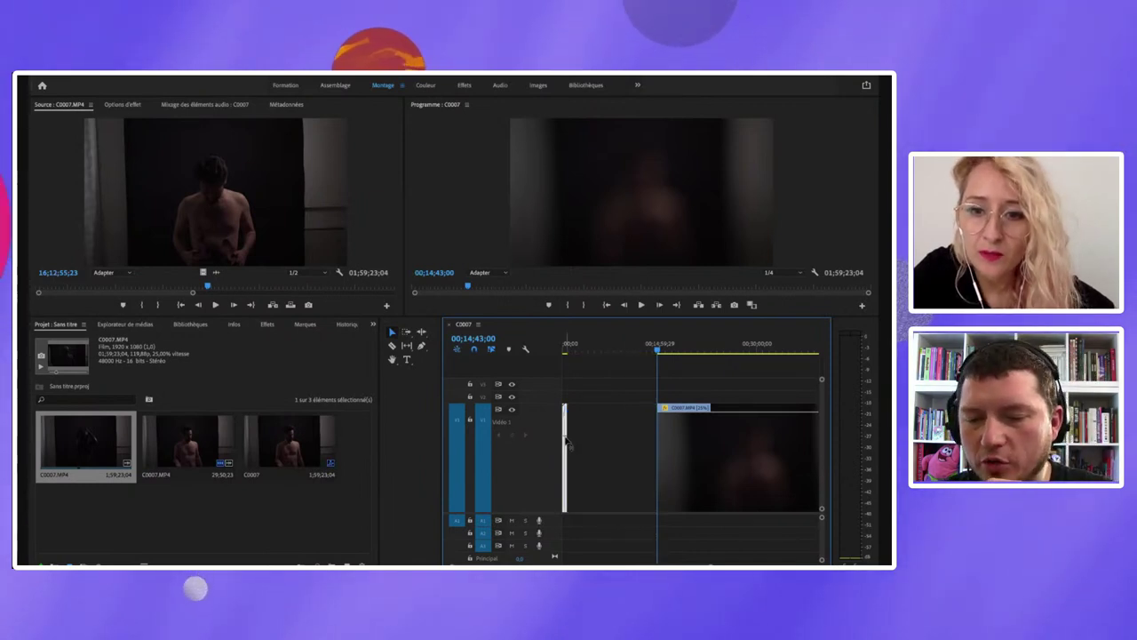
pyautogui.hotkey('ctrl', 'z')
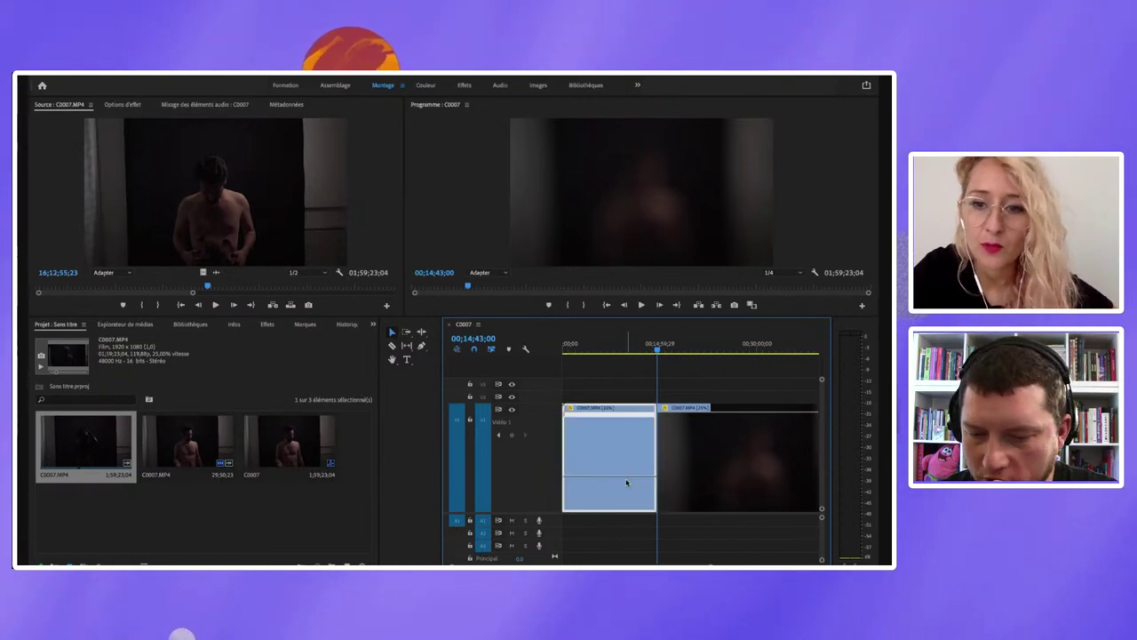
# Step: Speed up a short stretch of the first clip with speed keyframes and ramp transitions
pyautogui.moveTo(622, 481); pyautogui.dragTo(622, 417)
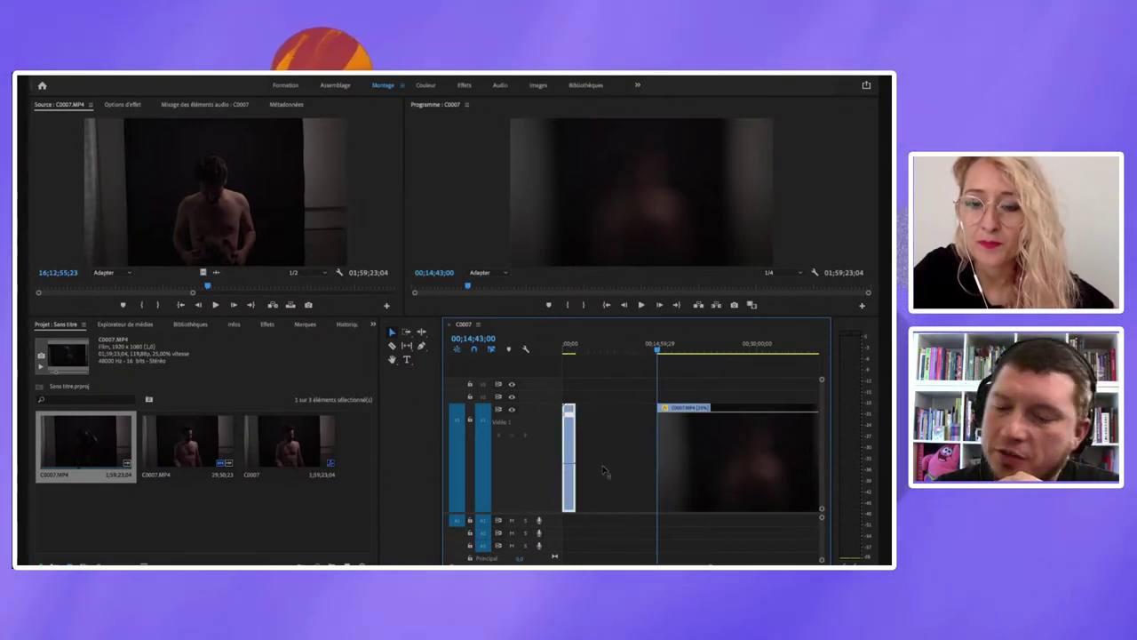
pyautogui.moveTo(573, 468)
pyautogui.mouseDown()
pyautogui.moveTo(589, 468)
pyautogui.moveTo(585, 517)
pyautogui.moveTo(570, 426)
pyautogui.moveTo(574, 482)
pyautogui.mouseUp()
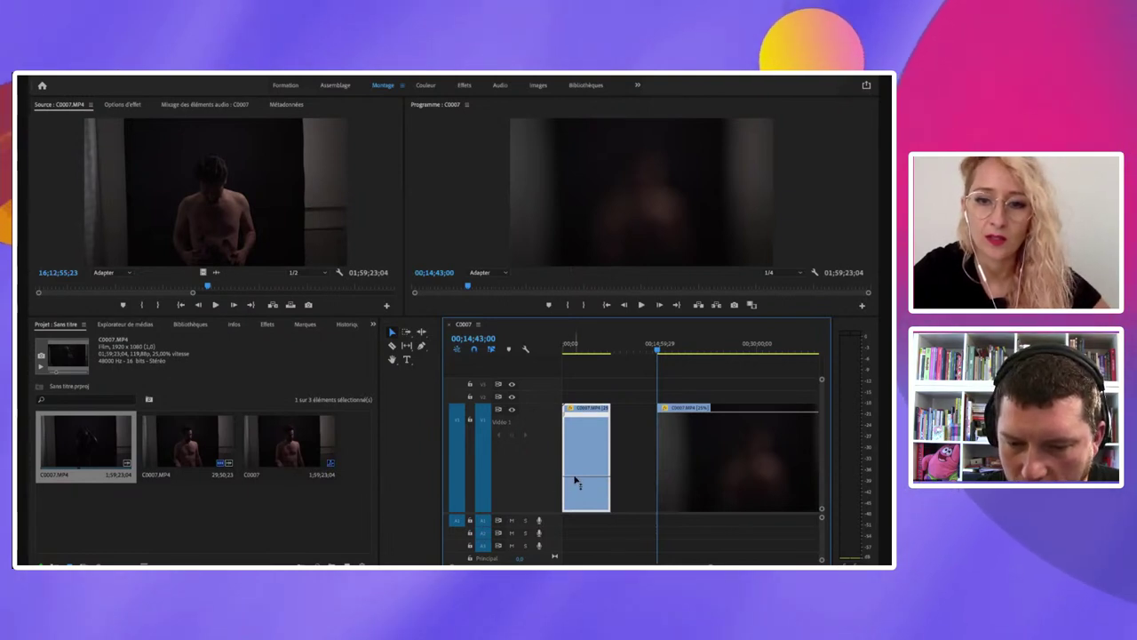
pyautogui.moveTo(575, 481); pyautogui.dragTo(575, 481)
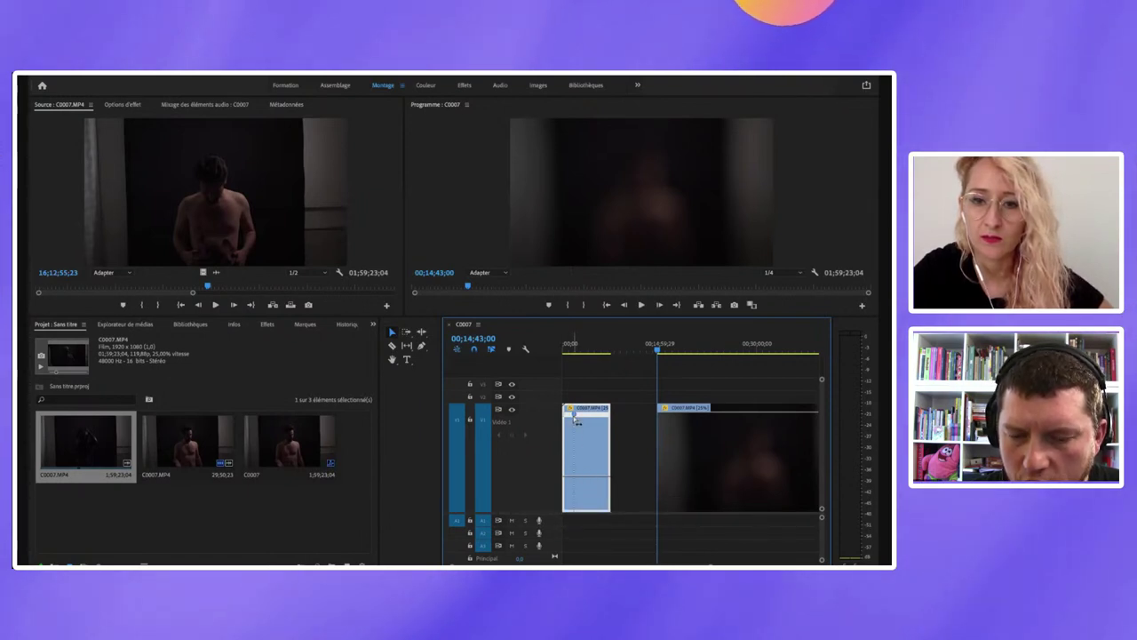
pyautogui.moveTo(582, 418); pyautogui.dragTo(585, 420)
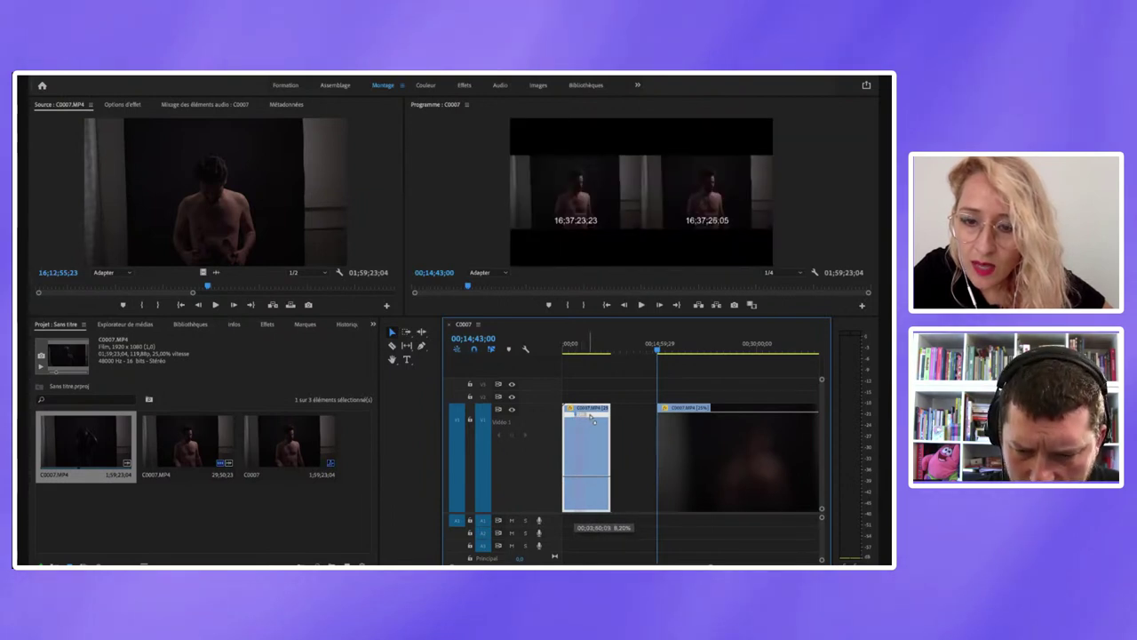
pyautogui.moveTo(596, 420); pyautogui.dragTo(597, 420)
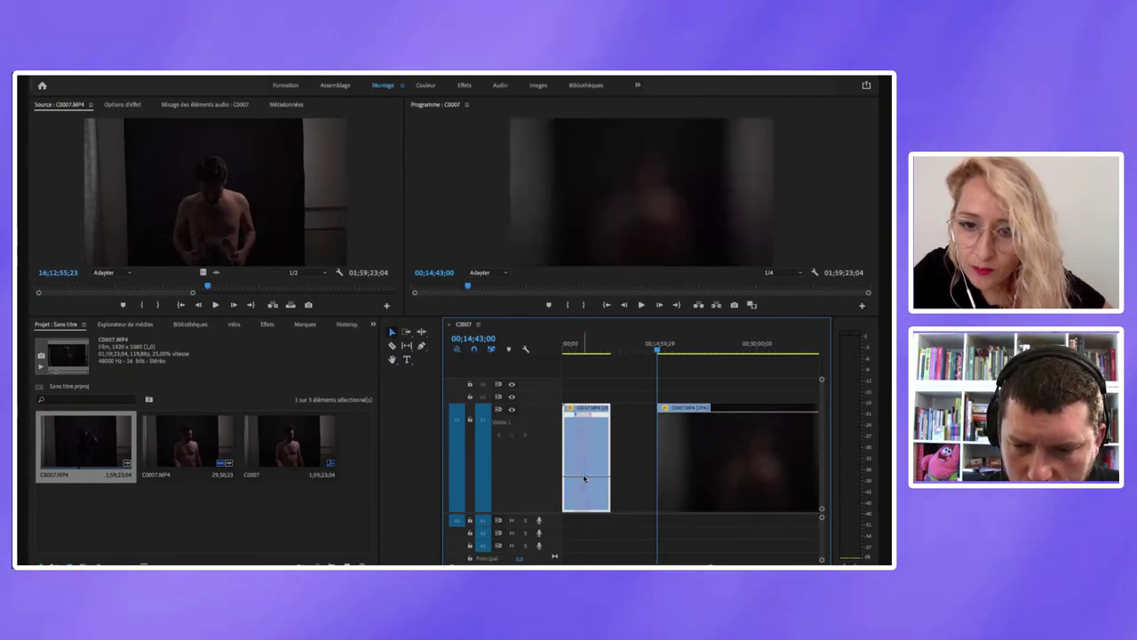
pyautogui.moveTo(584, 479); pyautogui.dragTo(585, 464)
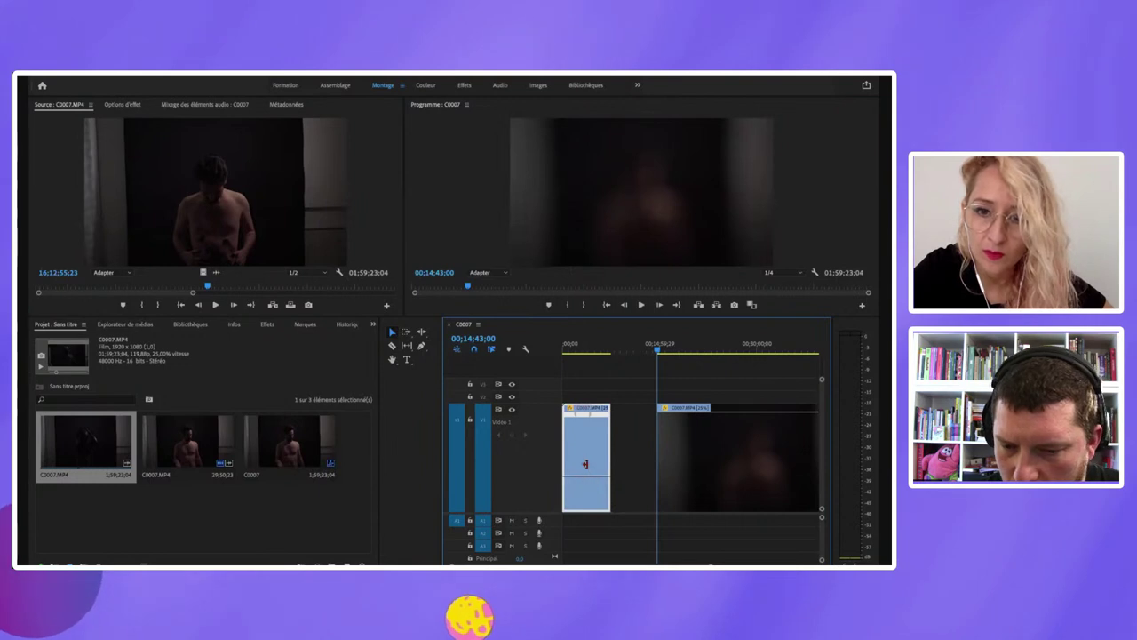
pyautogui.moveTo(594, 419); pyautogui.dragTo(596, 424)
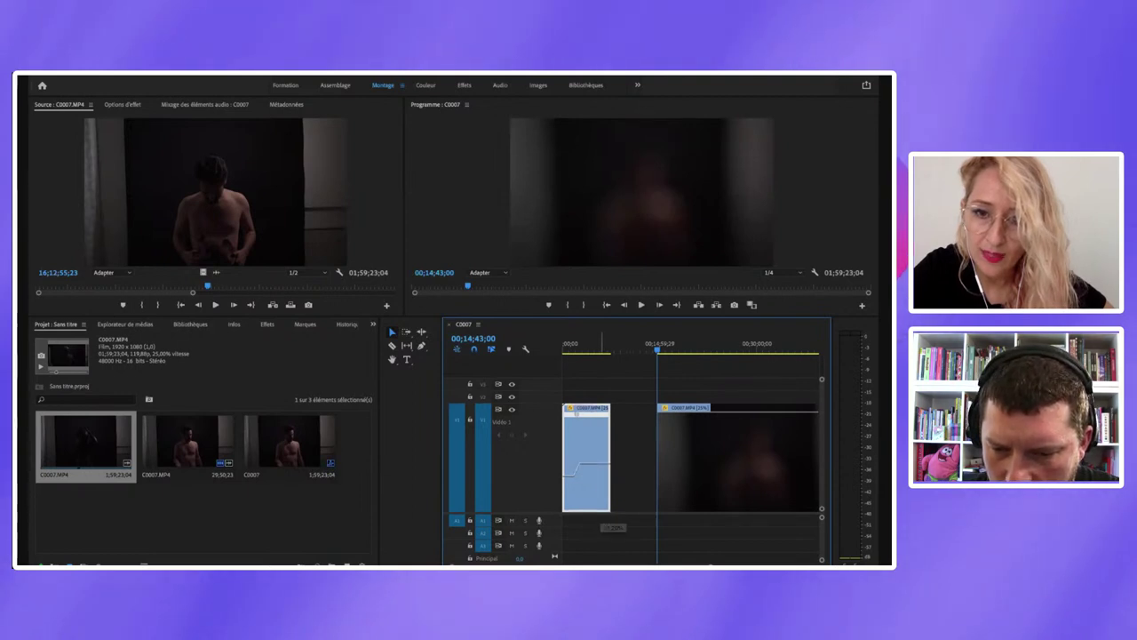
pyautogui.moveTo(609, 458); pyautogui.dragTo(579, 435)
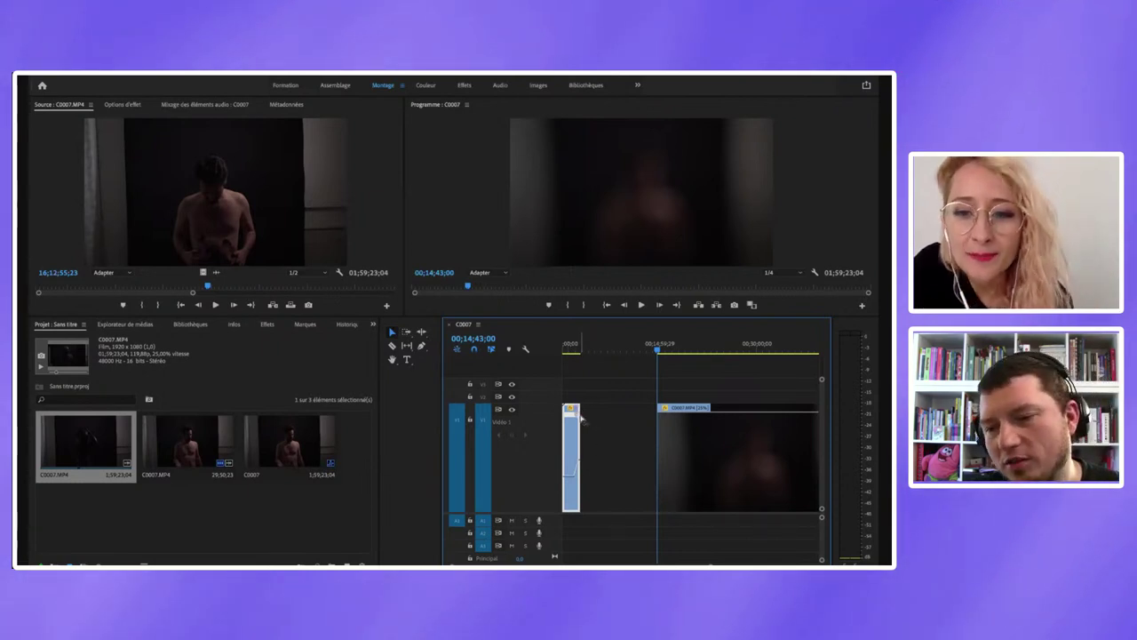
pyautogui.moveTo(580, 411); pyautogui.dragTo(597, 418)
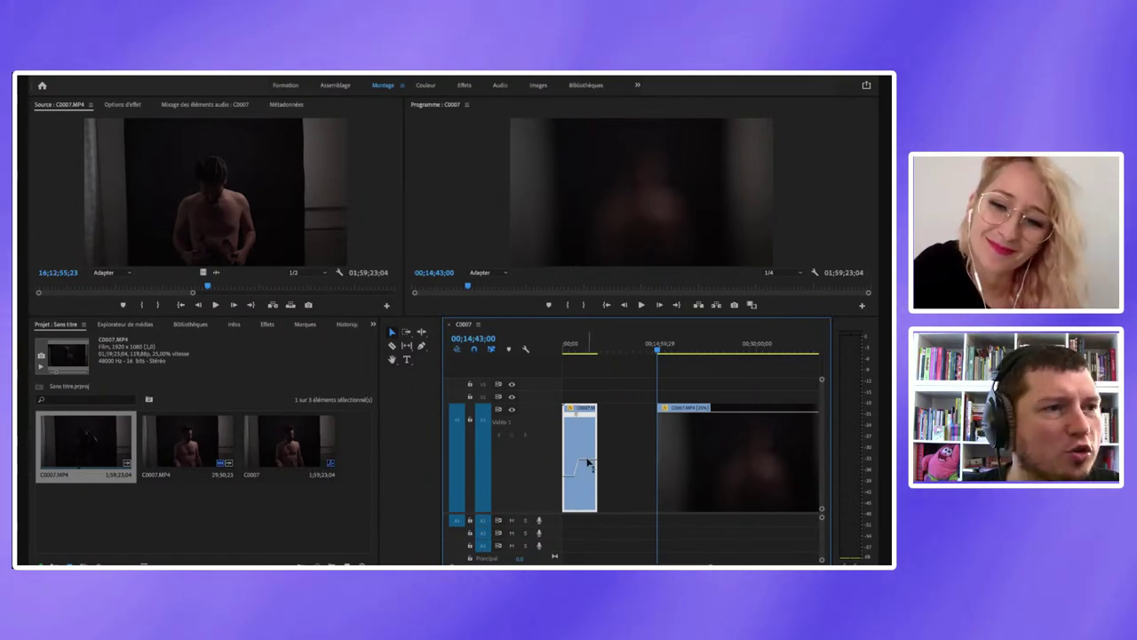
# Step: Slow the ramp's later section so the first clip lengthens to meet the second segment
pyautogui.moveTo(588, 463)
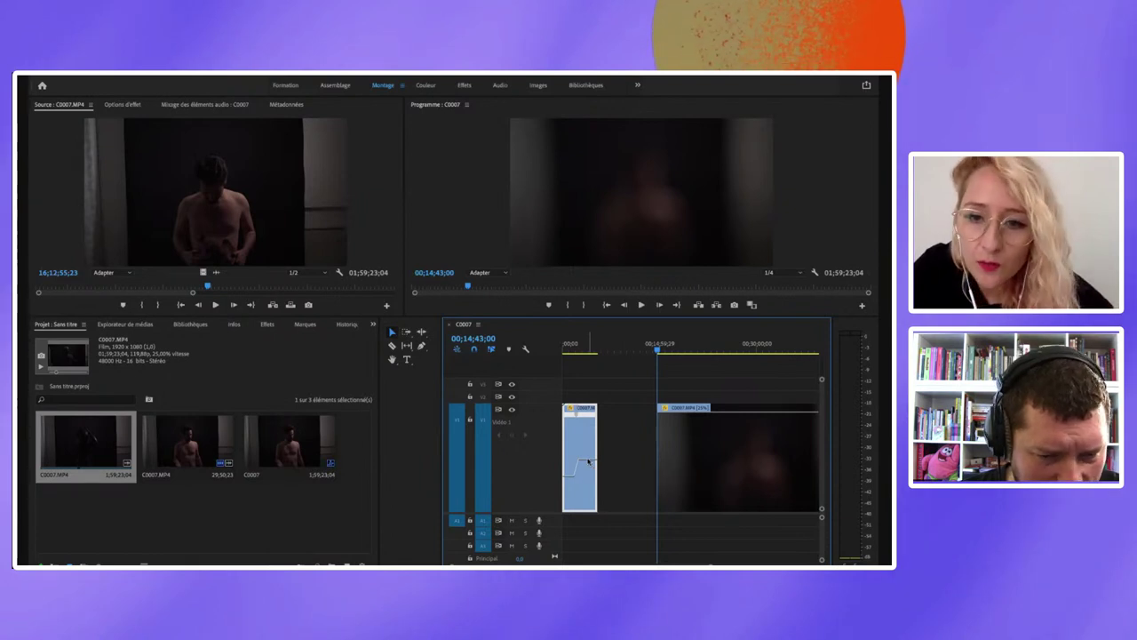
pyautogui.rightClick(588, 462)
pyautogui.press('Escape')
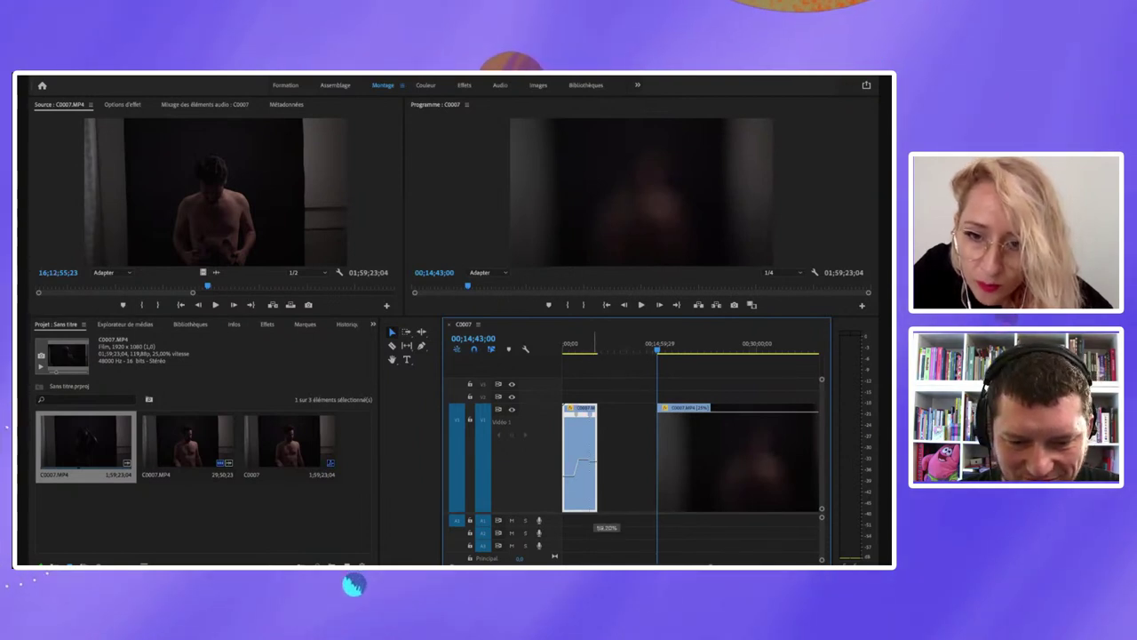
pyautogui.moveTo(592, 469); pyautogui.dragTo(590, 475)
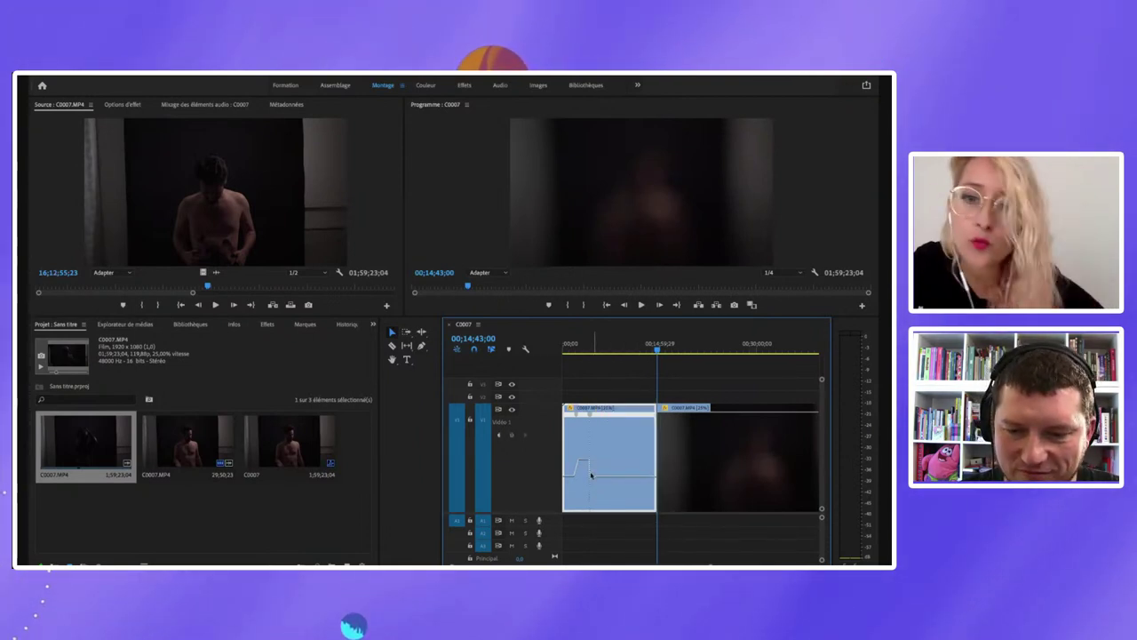
# Step: Scrub and play through the speed ramp, then park the playhead at 00;04;41;24
pyautogui.click(568, 353)
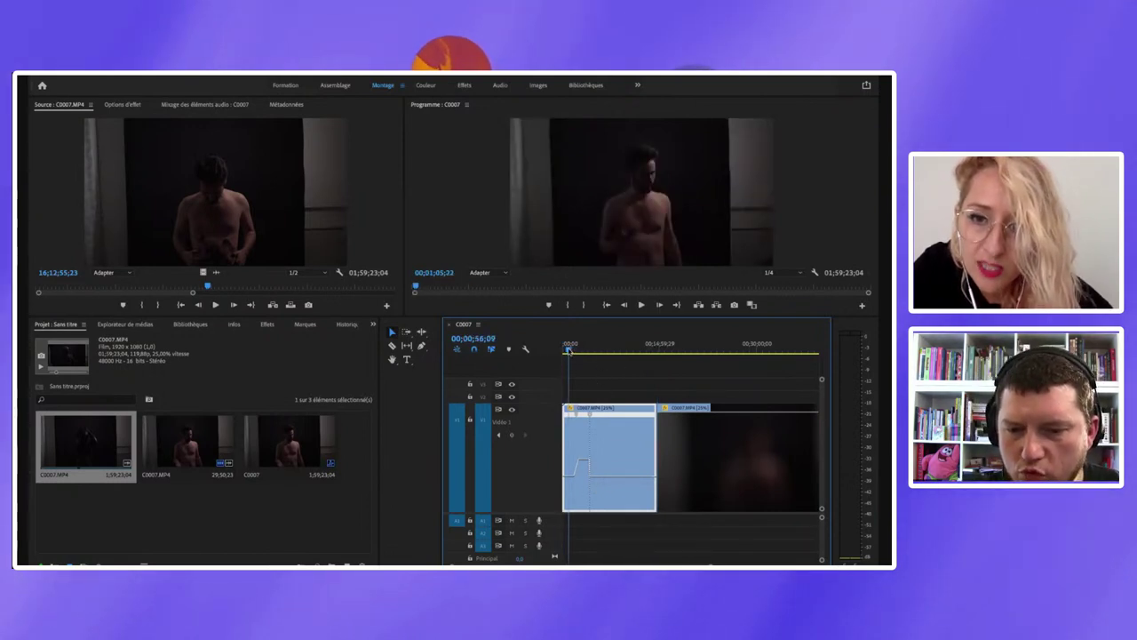
pyautogui.moveTo(567, 351)
pyautogui.mouseDown()
pyautogui.moveTo(582, 348)
pyautogui.moveTo(572, 354)
pyautogui.mouseUp()
pyautogui.click(641, 306)
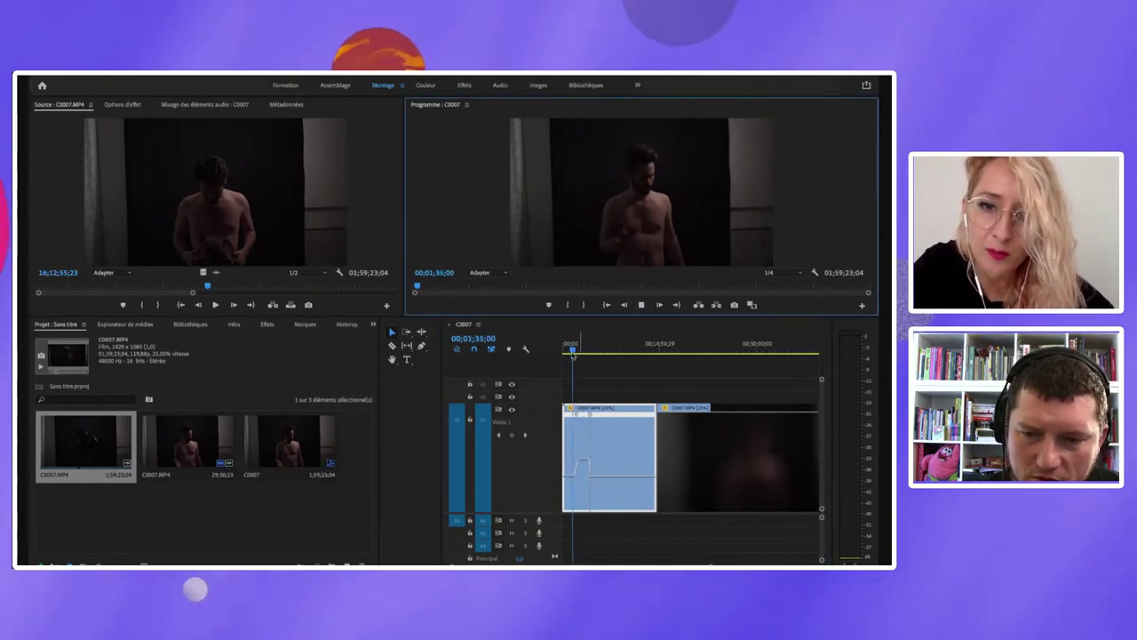
pyautogui.moveTo(573, 353); pyautogui.dragTo(583, 353)
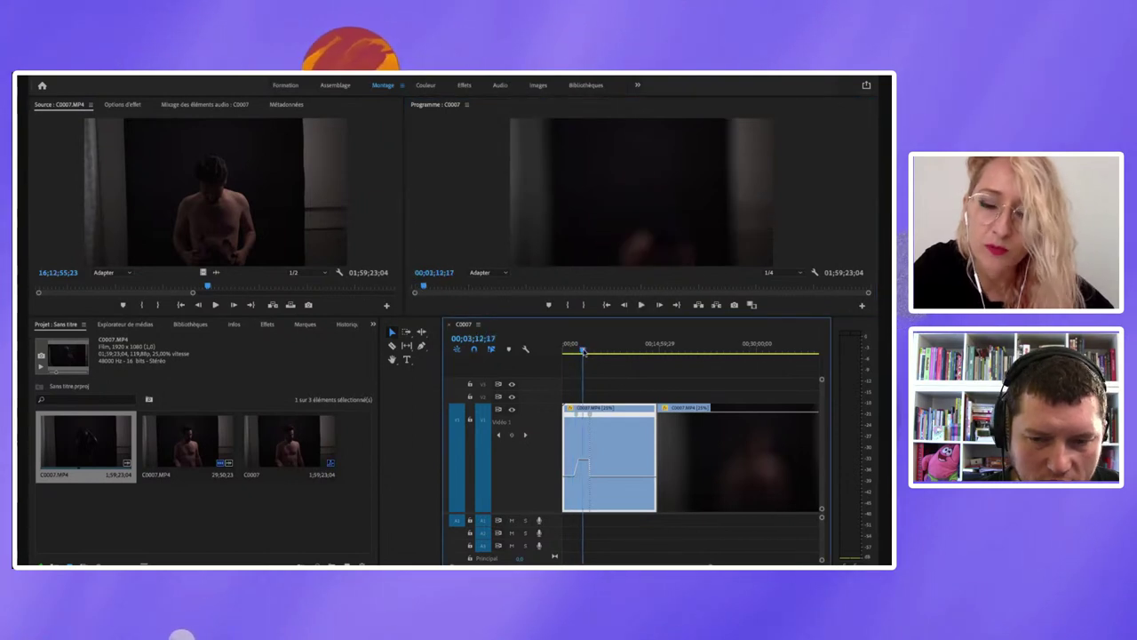
pyautogui.press('space')
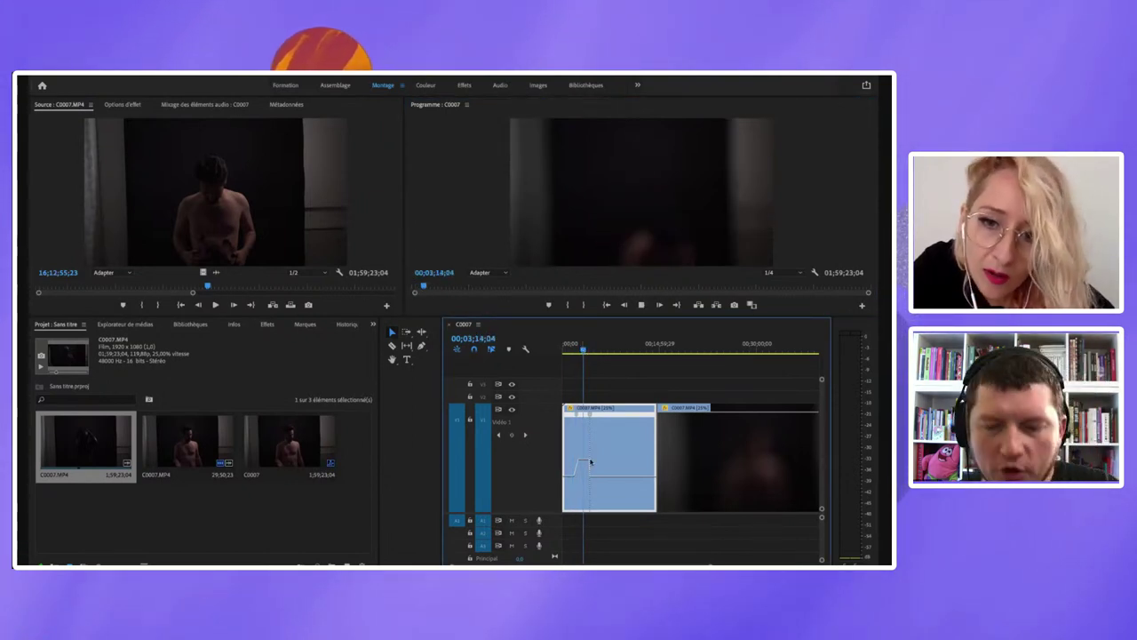
pyautogui.click(589, 351)
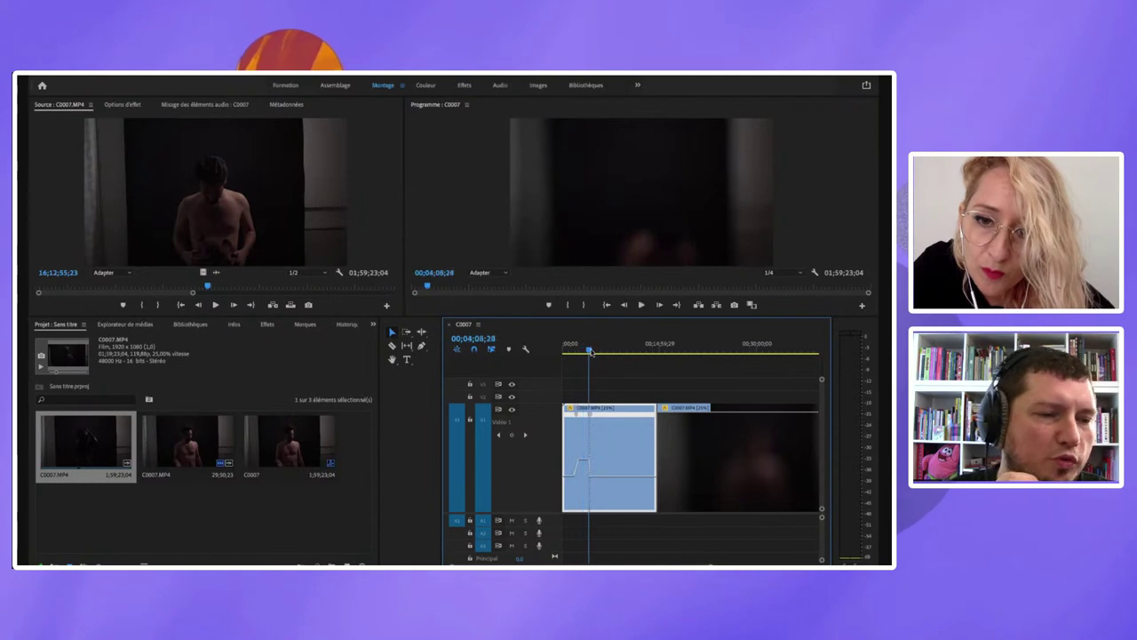
pyautogui.moveTo(589, 351); pyautogui.dragTo(599, 354)
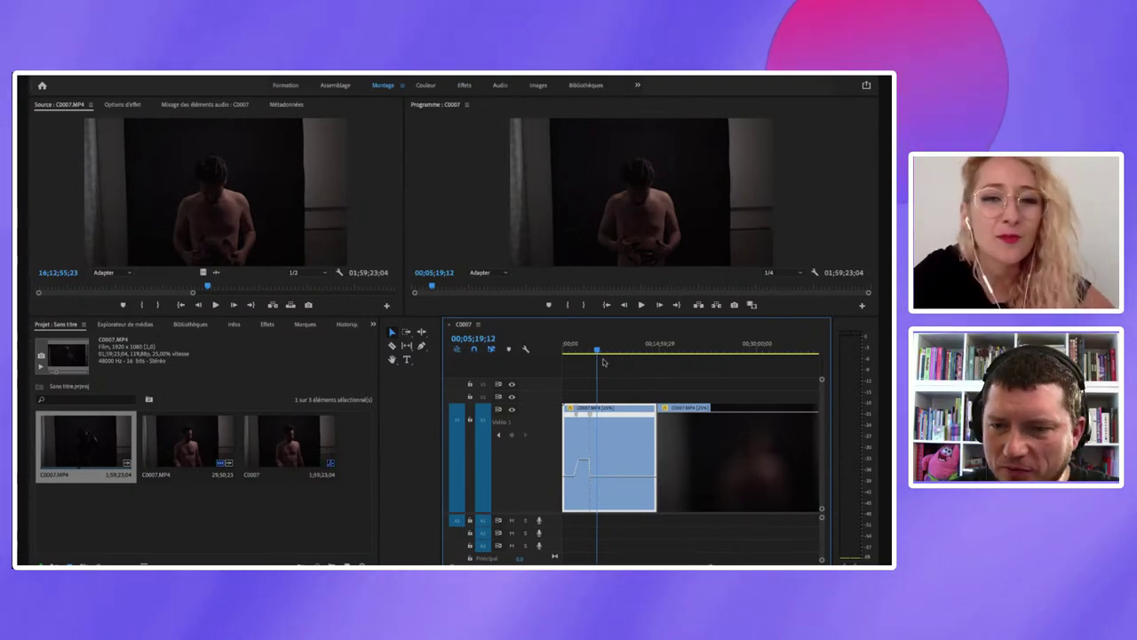
pyautogui.click(622, 363)
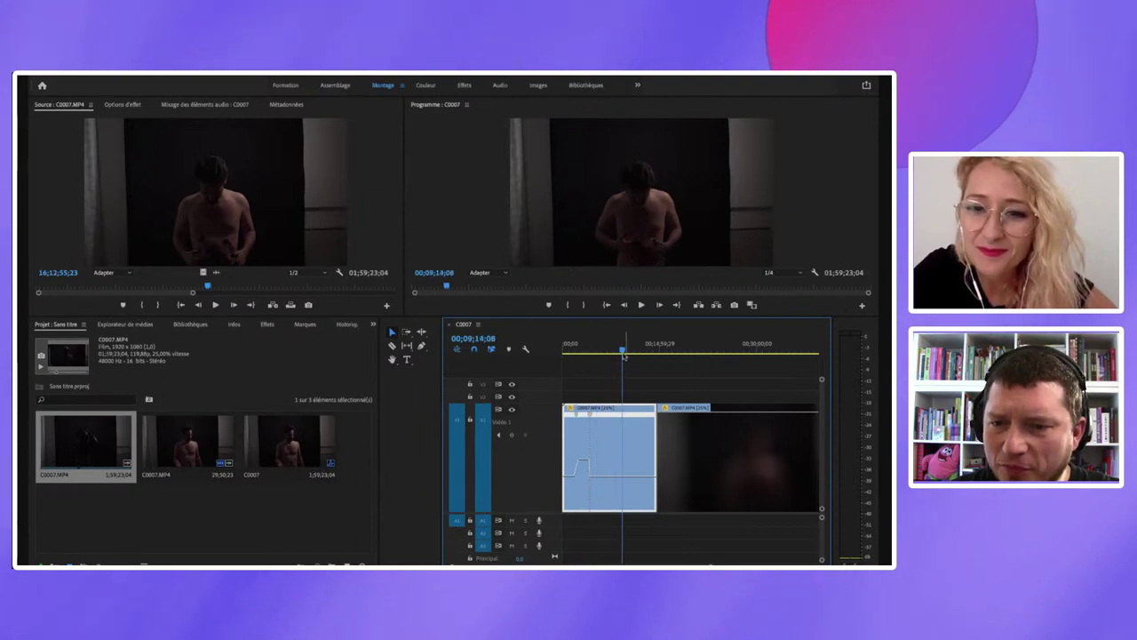
pyautogui.click(593, 351)
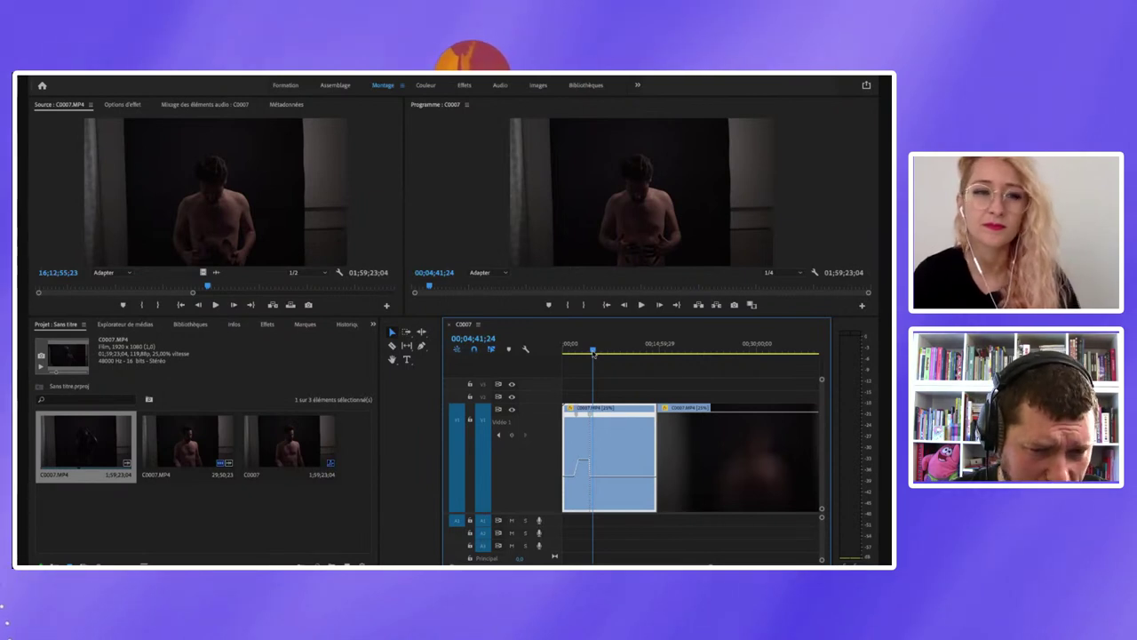
# Step: Create a new project via Fichier > Nouveau > Projet and show its Paramètres d'ingestion
pyautogui.click(143, 511)
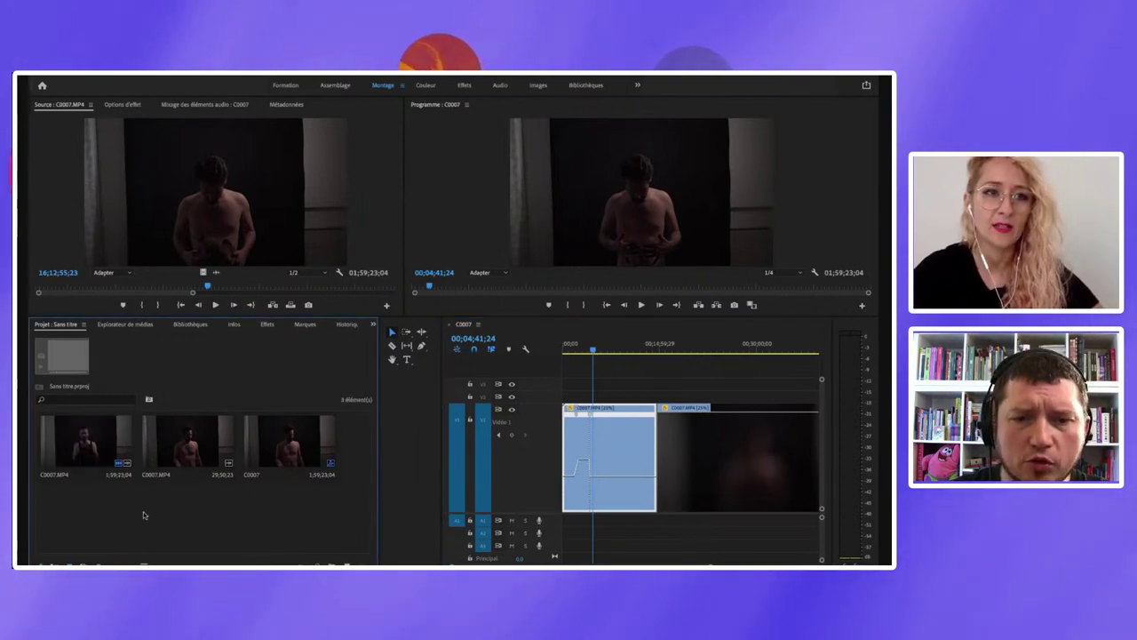
pyautogui.click(122, 75)
pyautogui.moveTo(177, 73)
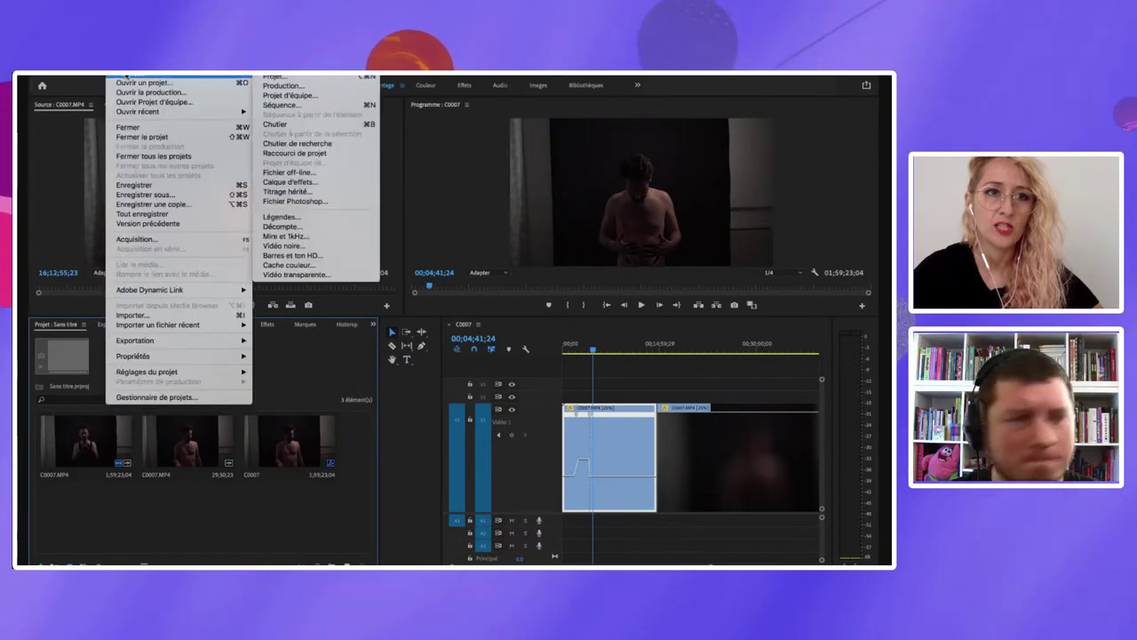
pyautogui.click(282, 77)
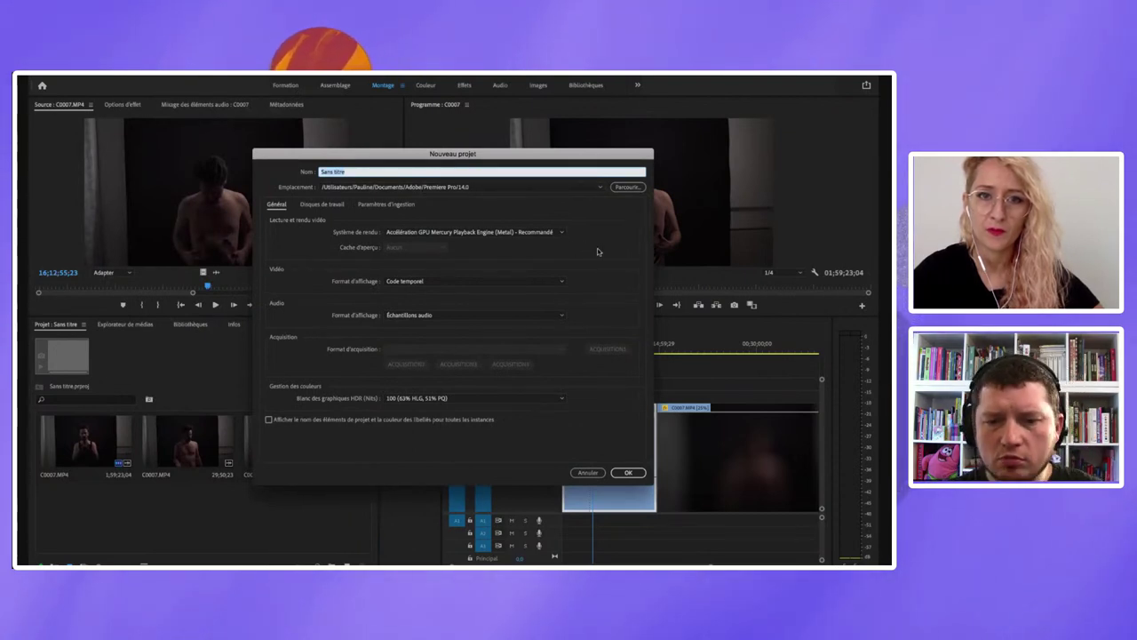
pyautogui.click(386, 205)
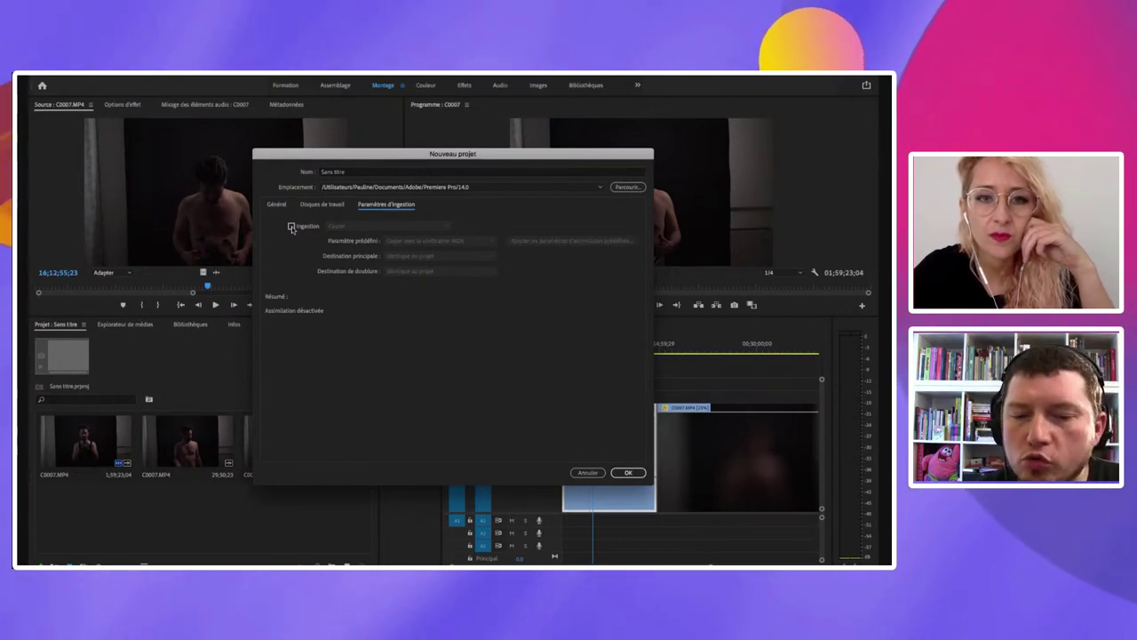
# Step: Check Ingestion and keep the Copier avec la vérification MD5 preset
pyautogui.click(292, 227)
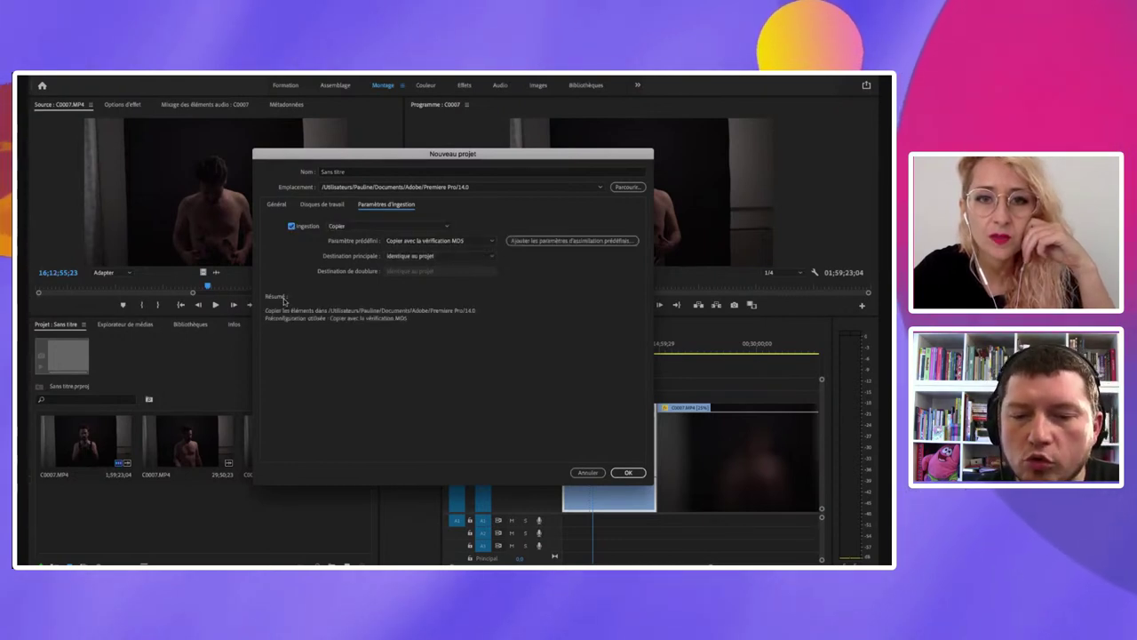
pyautogui.click(478, 240)
pyautogui.click(491, 221)
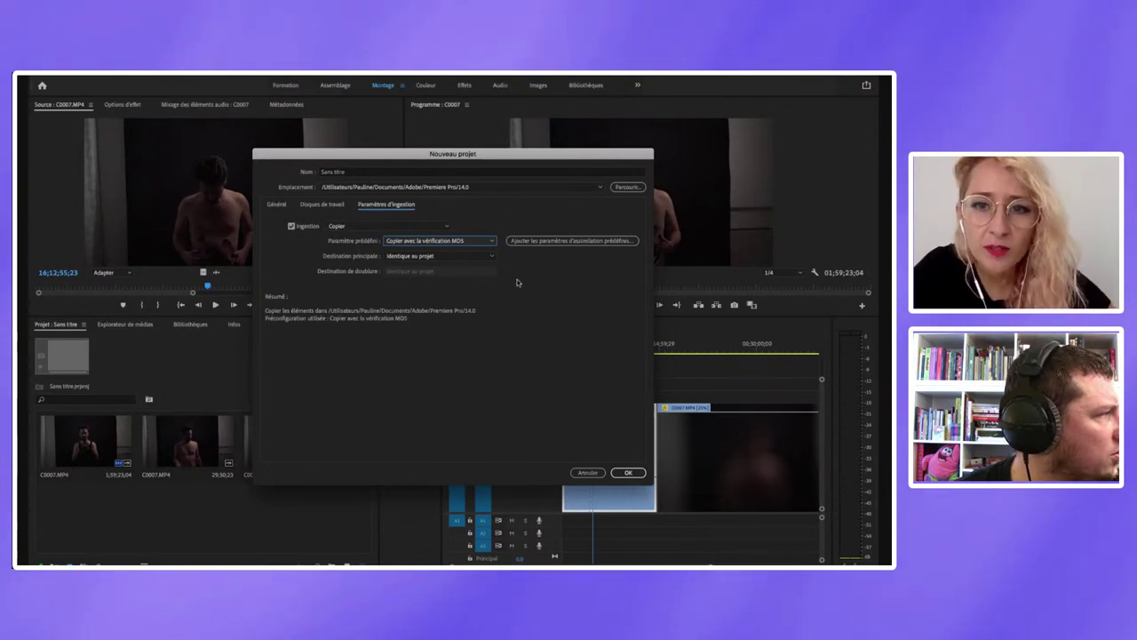
pyautogui.click(346, 227)
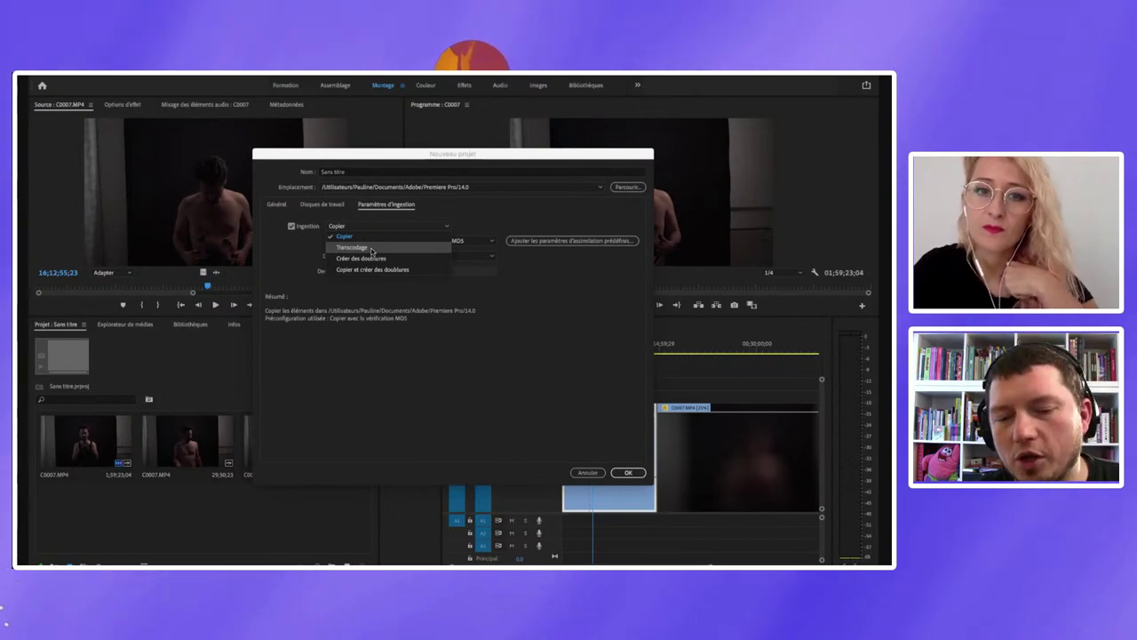
# Step: Switch ingest to Transcodage with Match Source - AVC-Intra preset and destination Identique au projet
pyautogui.click(371, 249)
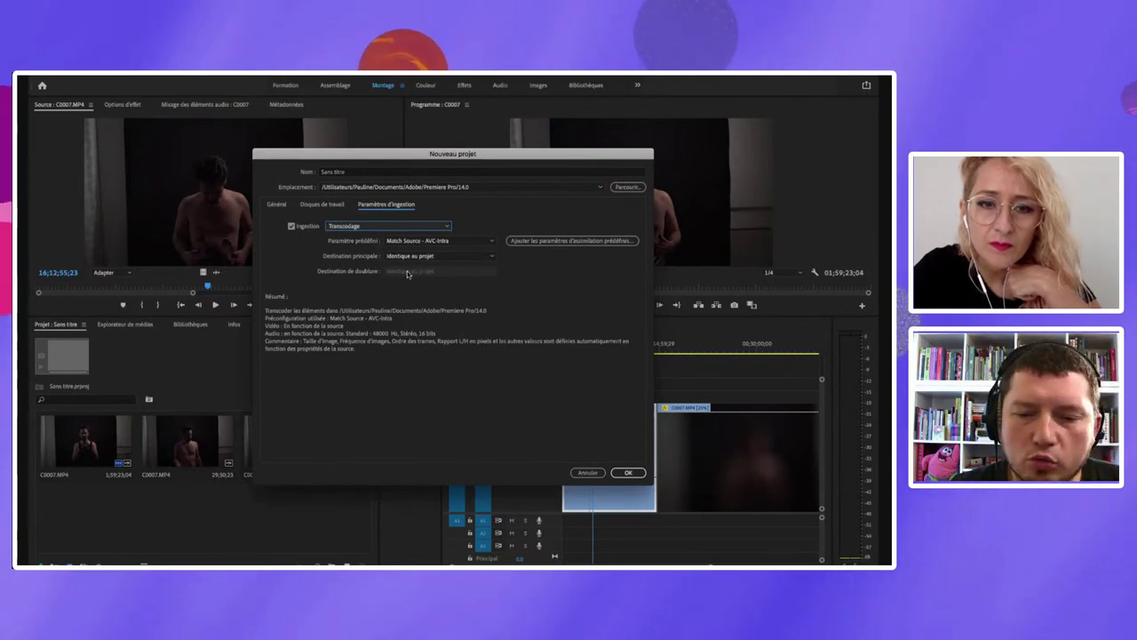
pyautogui.click(453, 256)
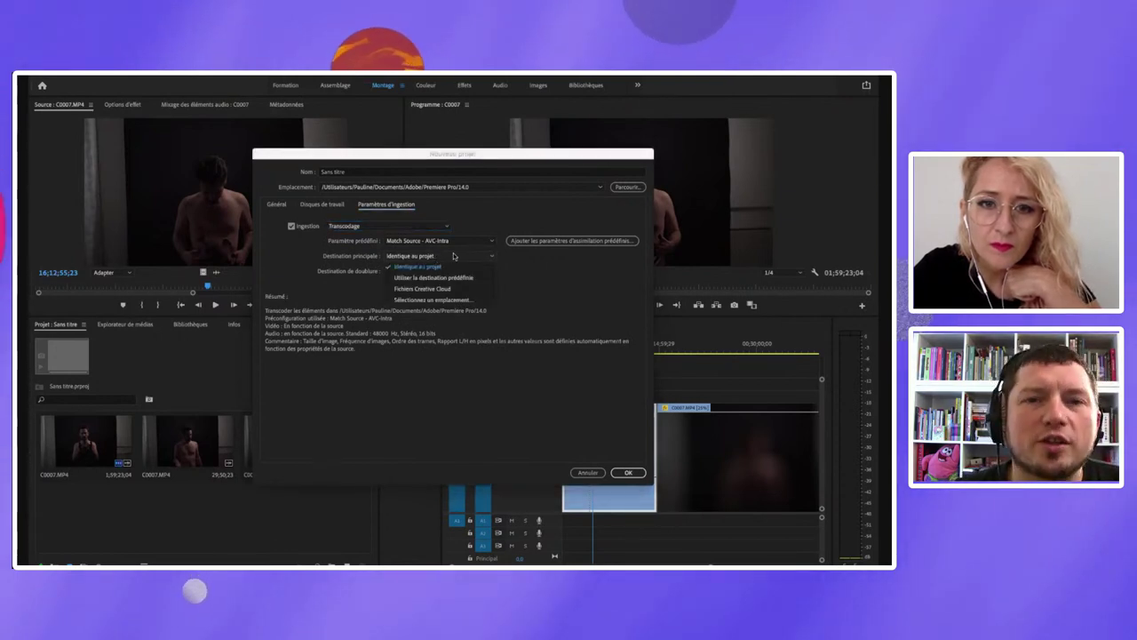
pyautogui.click(448, 266)
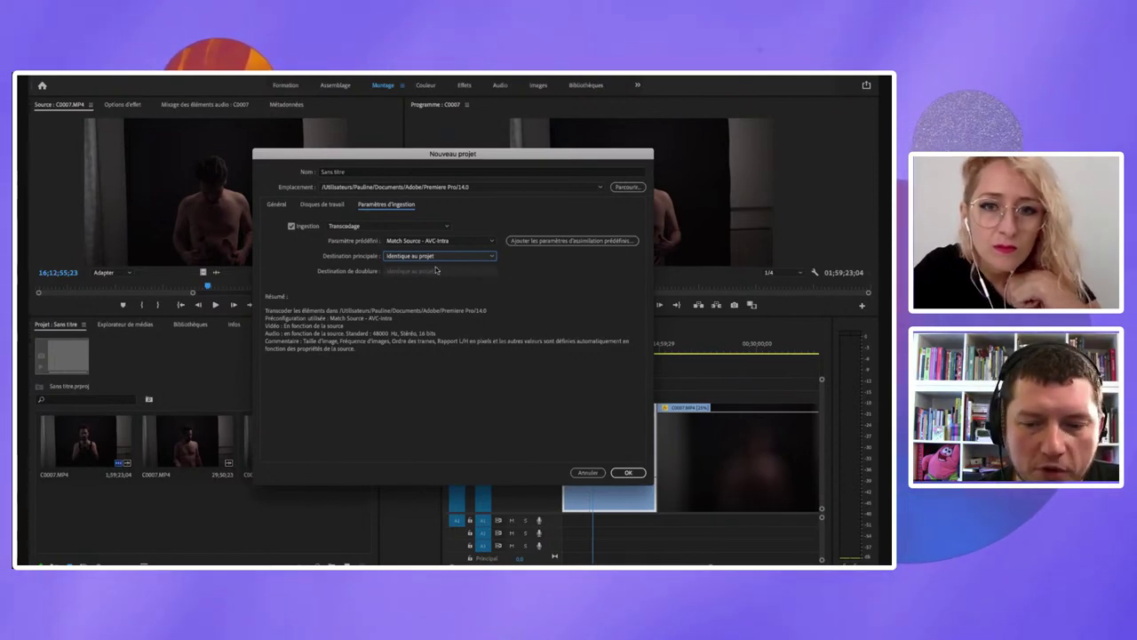
pyautogui.click(425, 241)
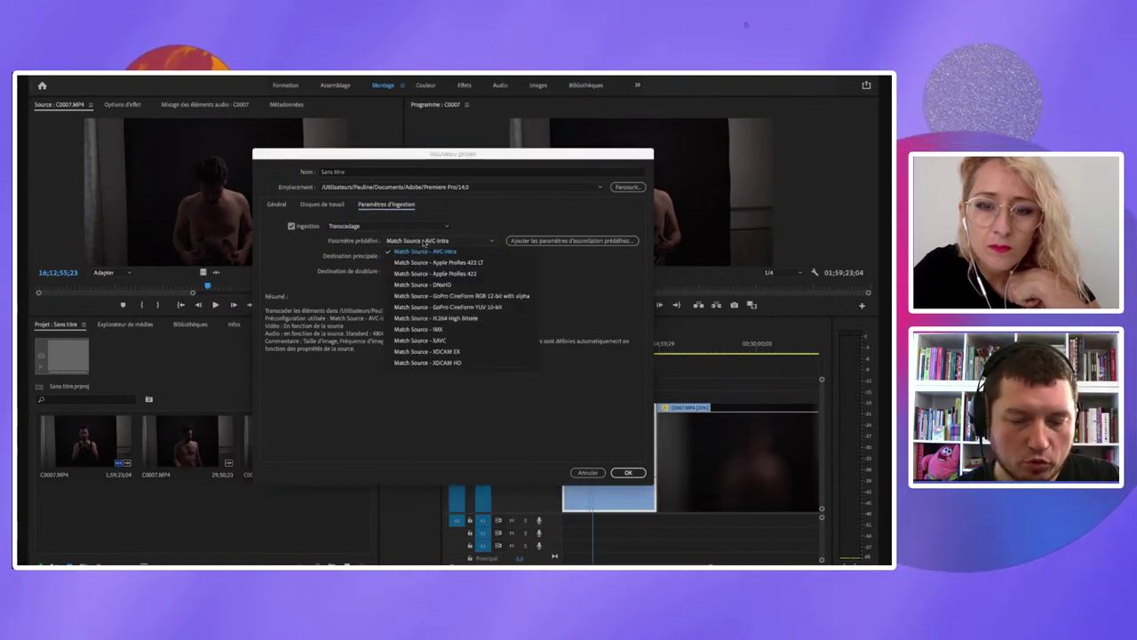
pyautogui.click(425, 252)
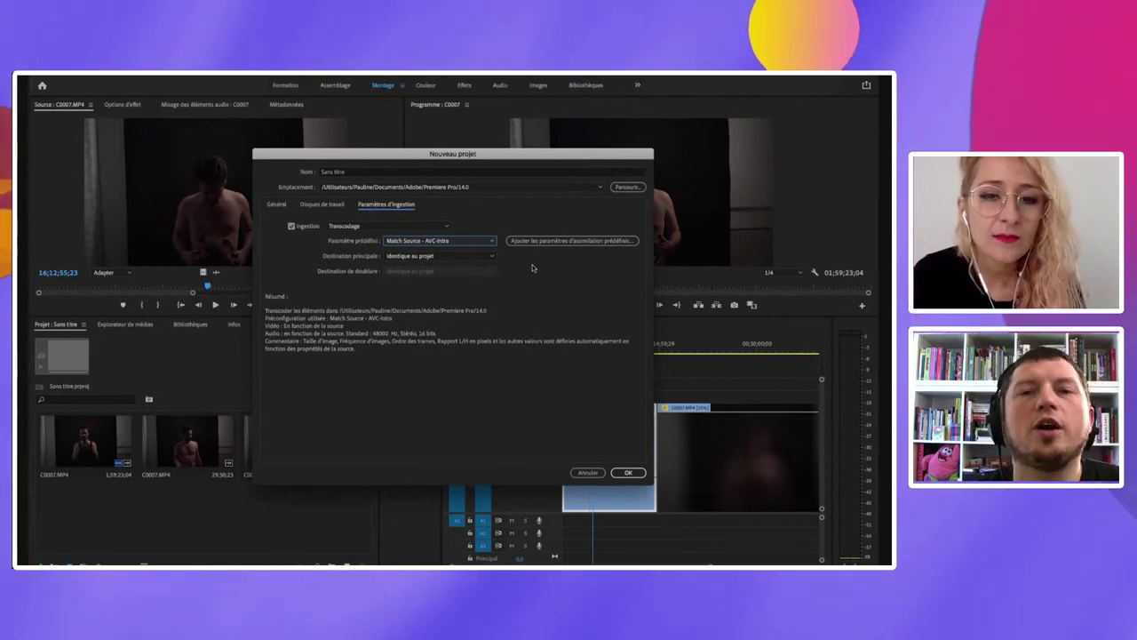
# Step: Change the ingest action to Créer des doublures, leaving the destination as Identique au projet
pyautogui.click(480, 258)
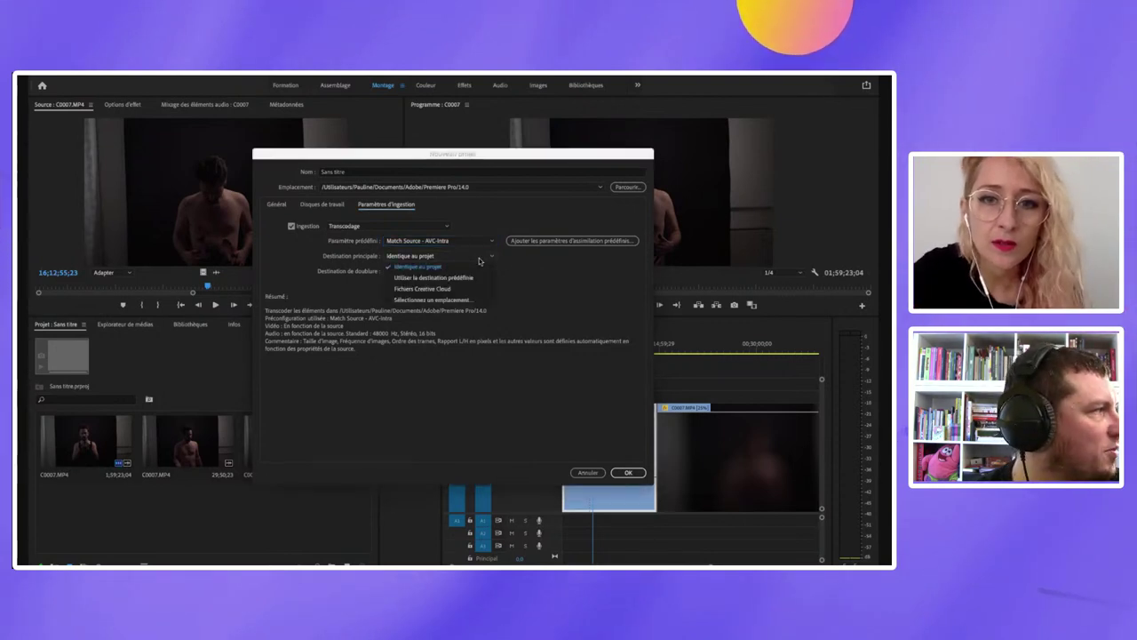
pyautogui.click(513, 269)
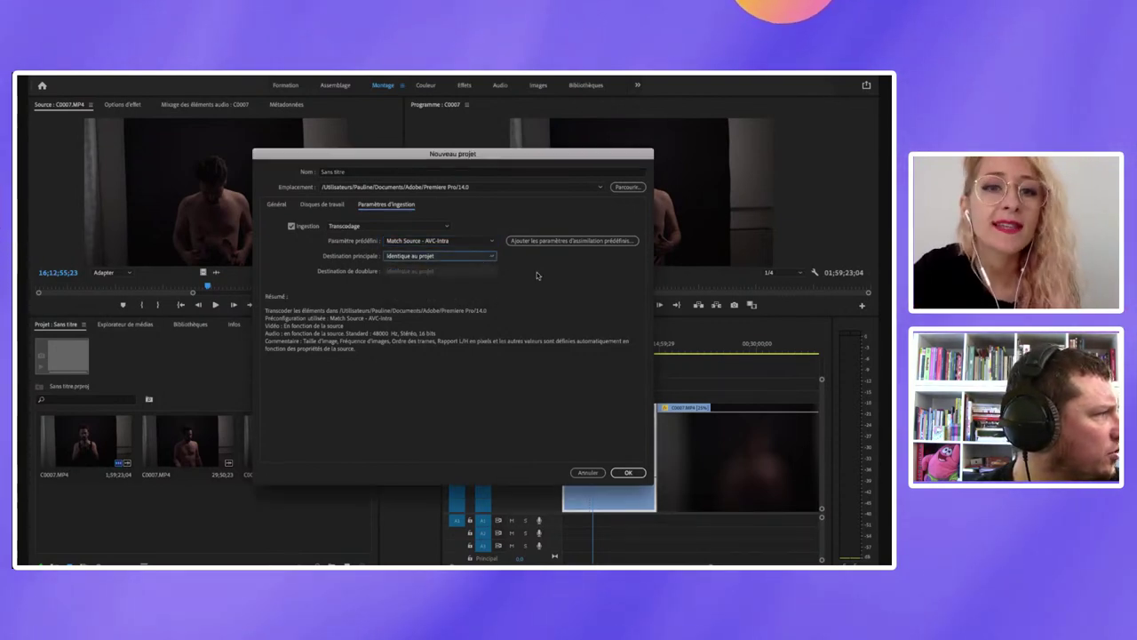
pyautogui.click(463, 258)
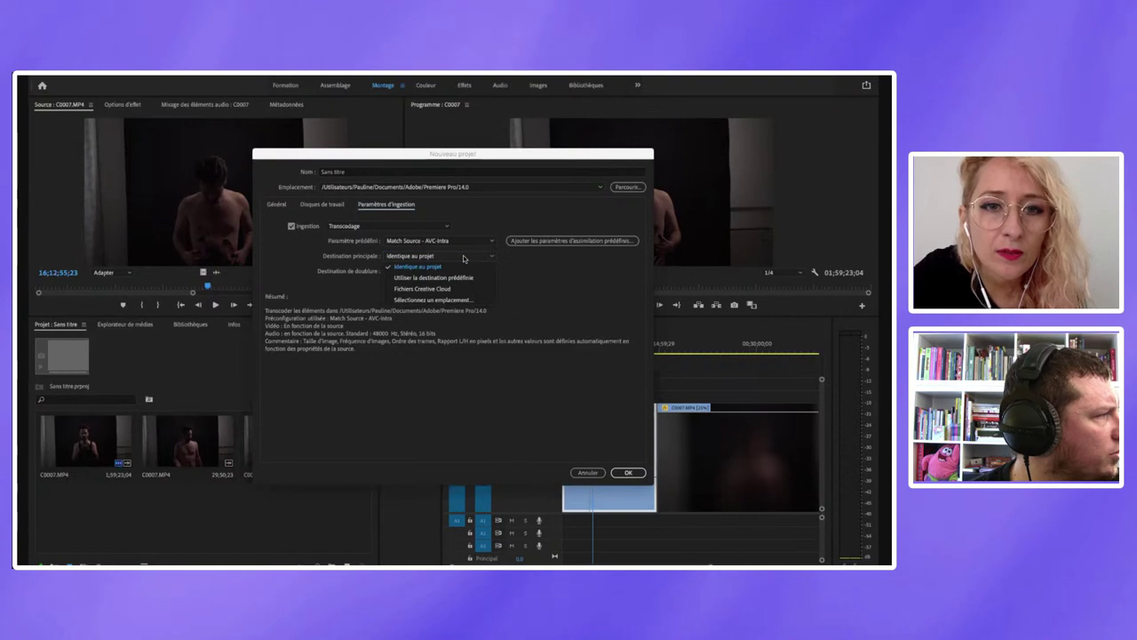
pyautogui.click(454, 255)
pyautogui.click(435, 241)
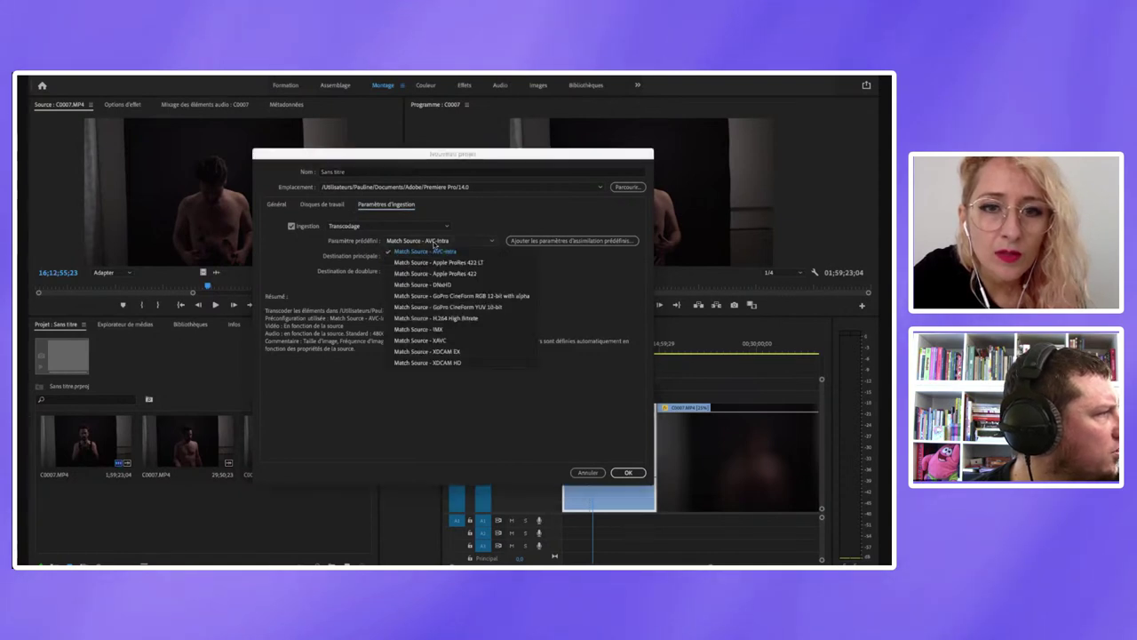
pyautogui.click(434, 244)
pyautogui.click(387, 225)
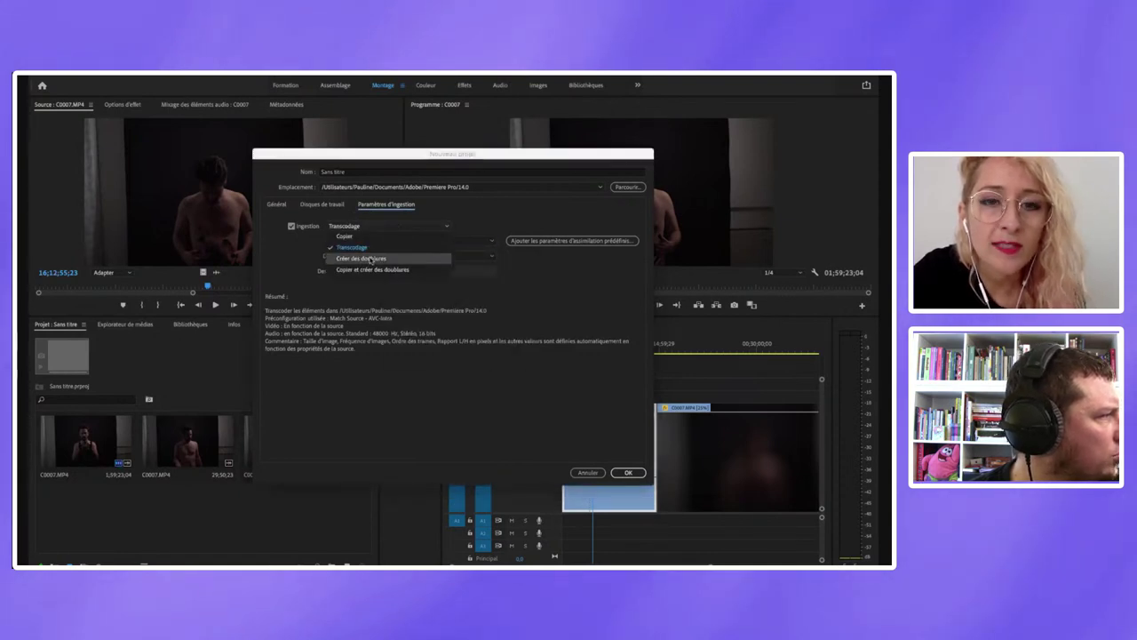
pyautogui.click(370, 258)
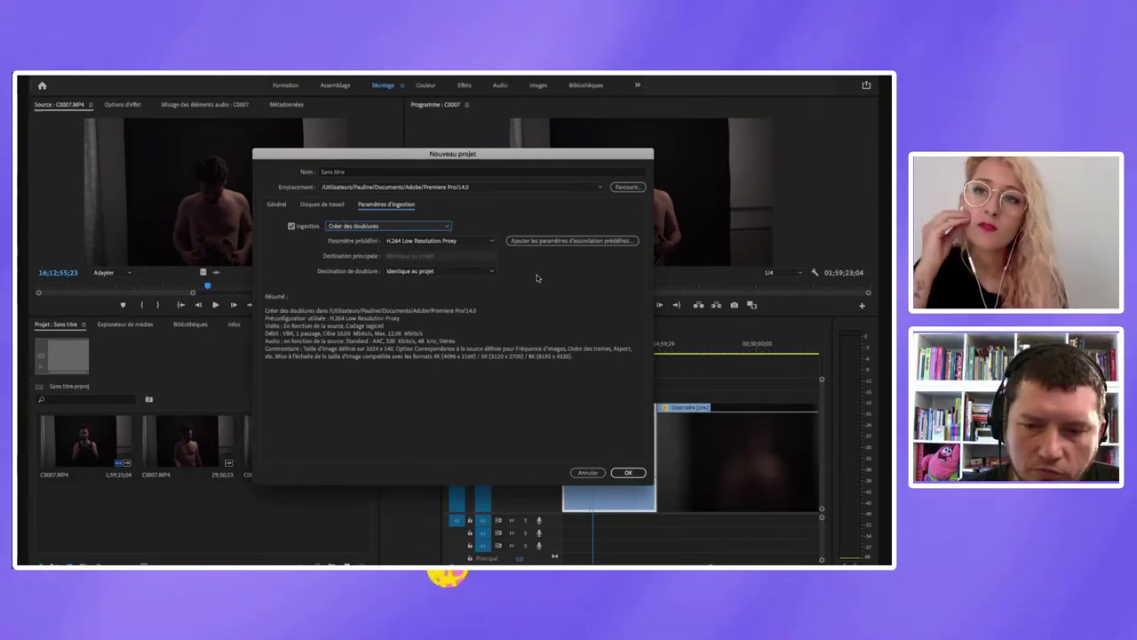
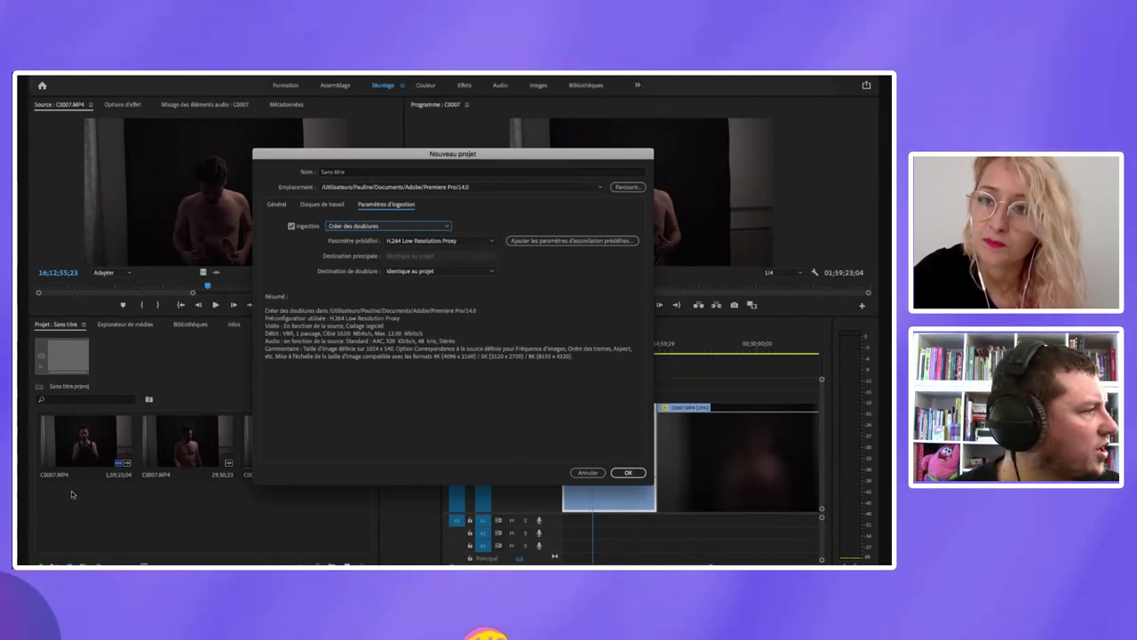
# Step: Cancel the Nouveau projet dialog, fit the whole sequence and select its last clip
pyautogui.click(587, 472)
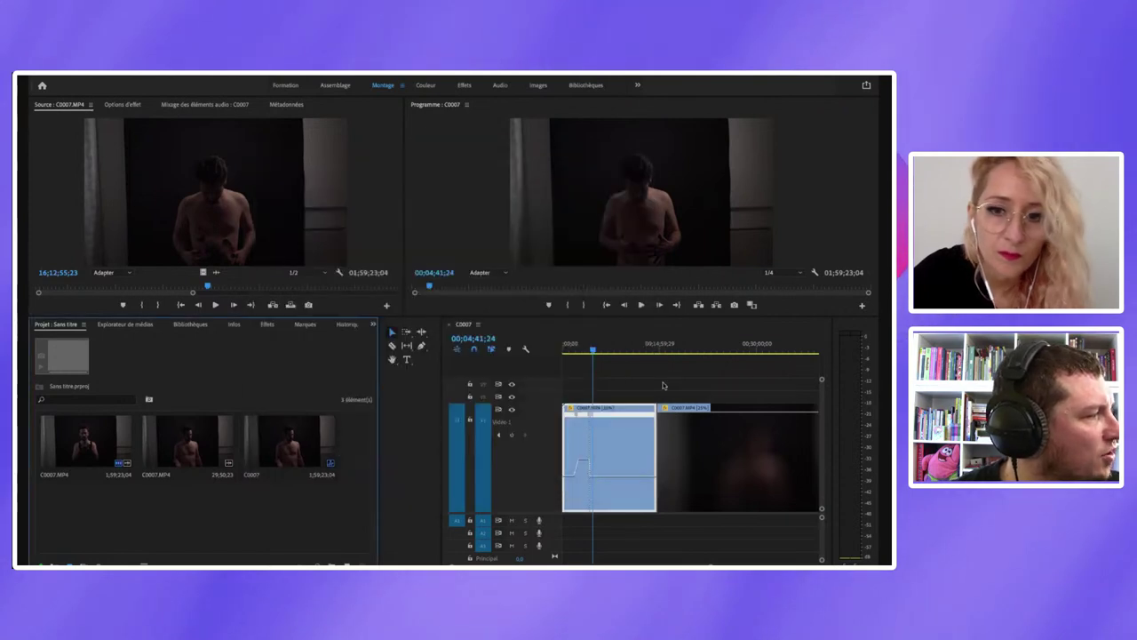
pyautogui.scroll(-5, 710, 396)
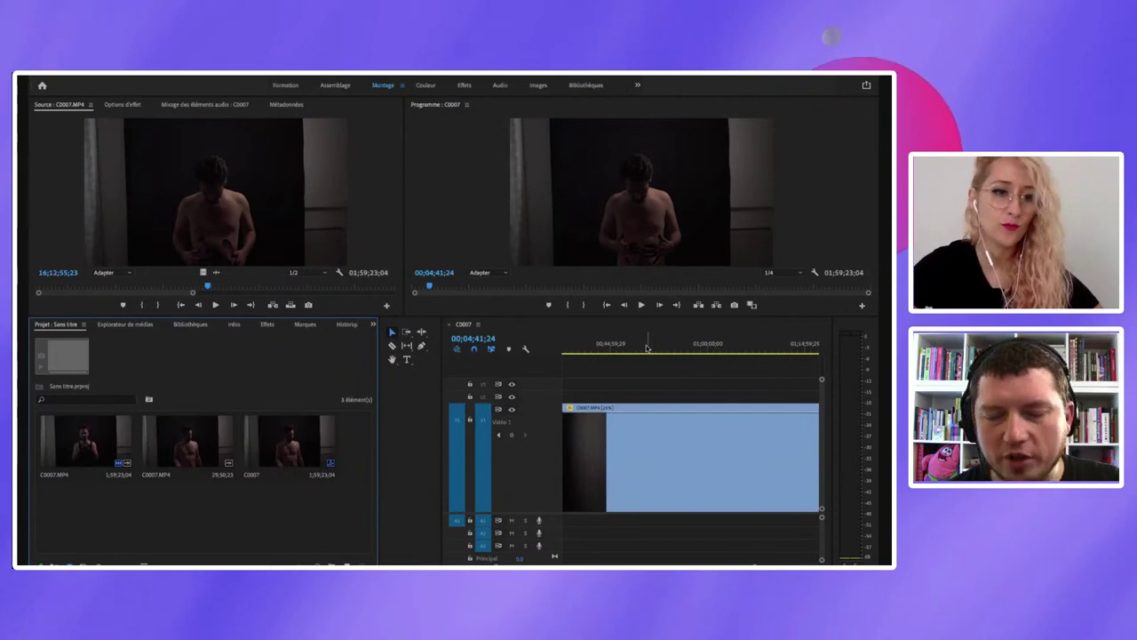
pyautogui.press('\\')
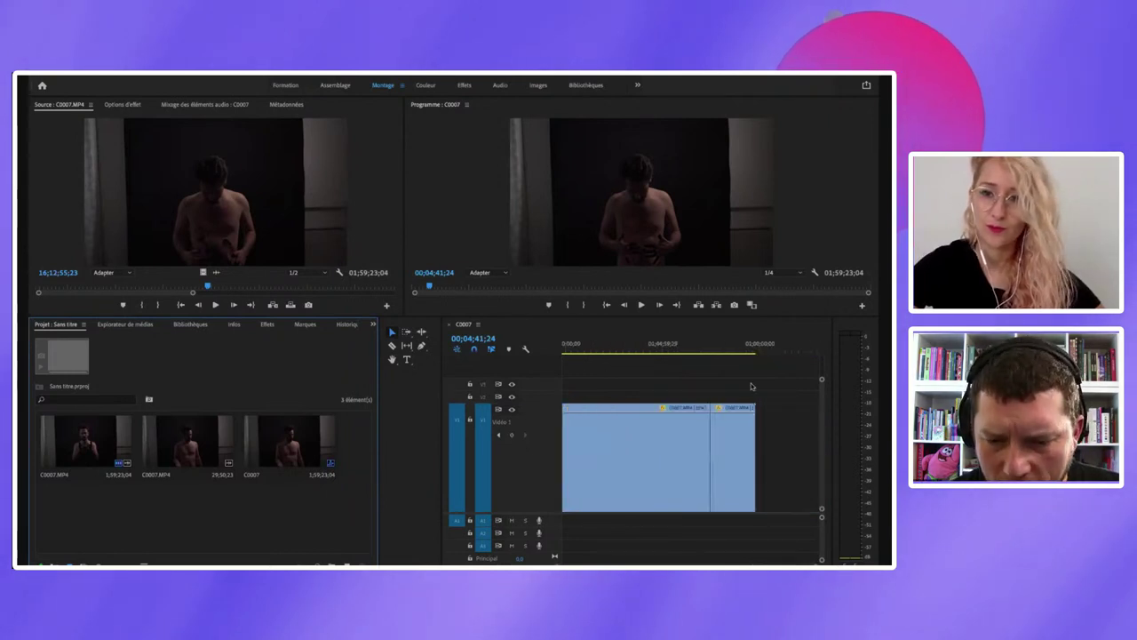
pyautogui.click(723, 349)
pyautogui.click(726, 415)
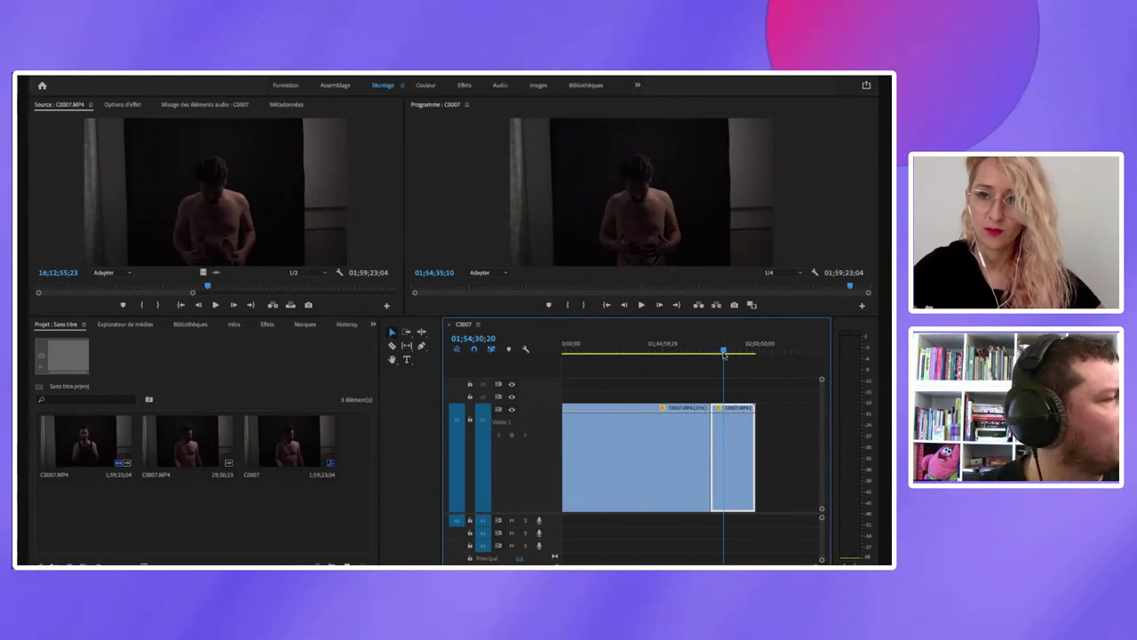
# Step: Play the sequence and load the last C0007.MP4 clip into the Source monitor
pyautogui.click(645, 306)
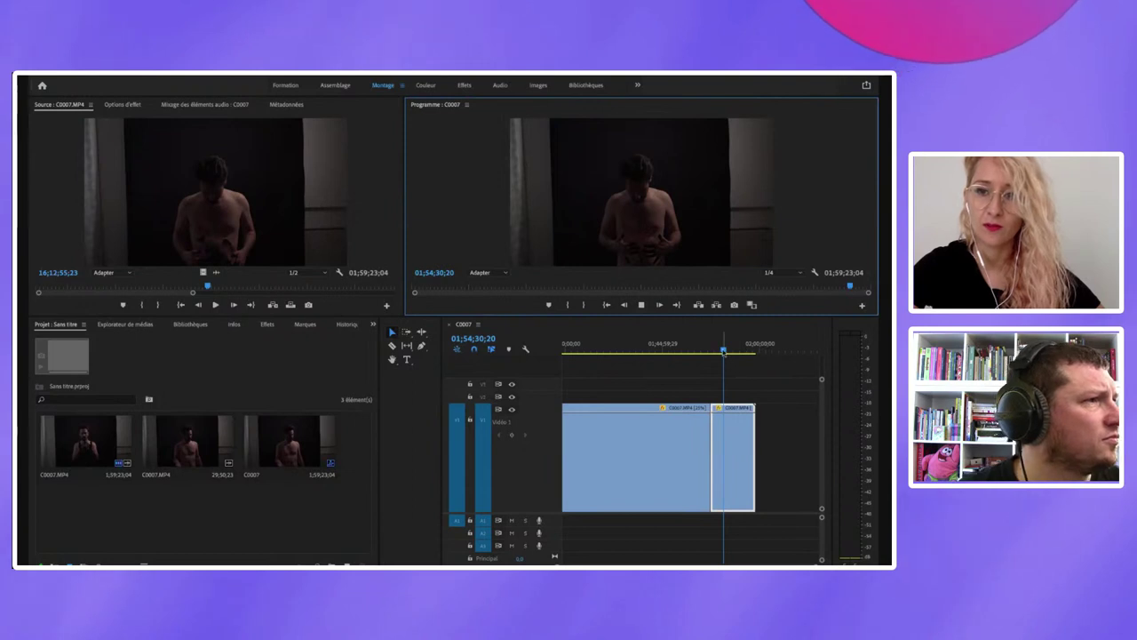
pyautogui.moveTo(724, 350); pyautogui.dragTo(720, 352)
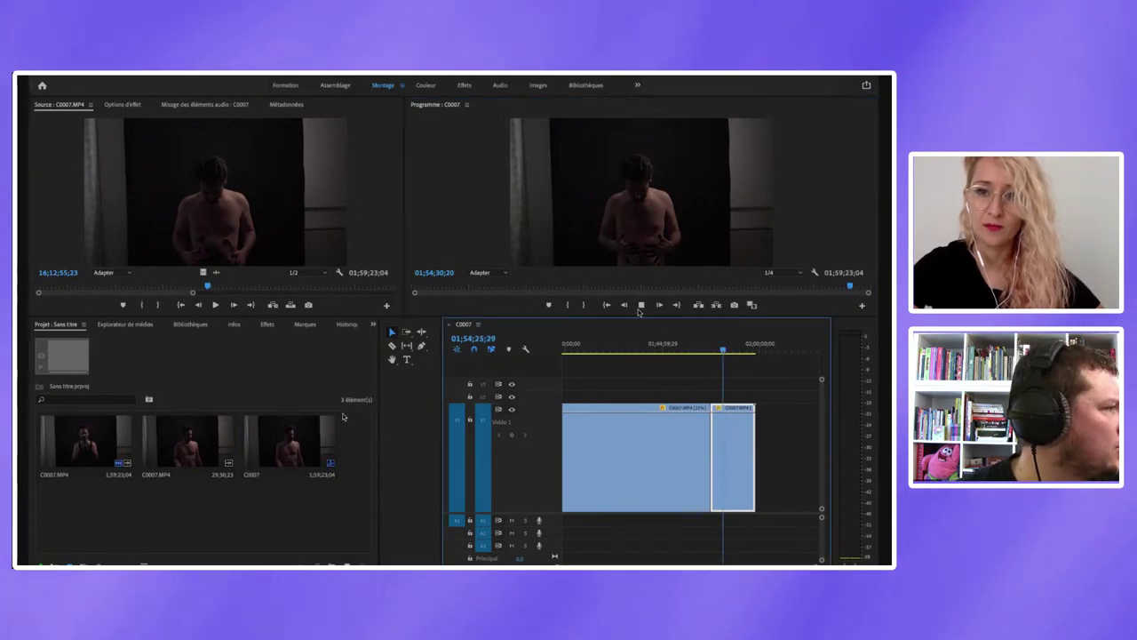
pyautogui.doubleClick(740, 409)
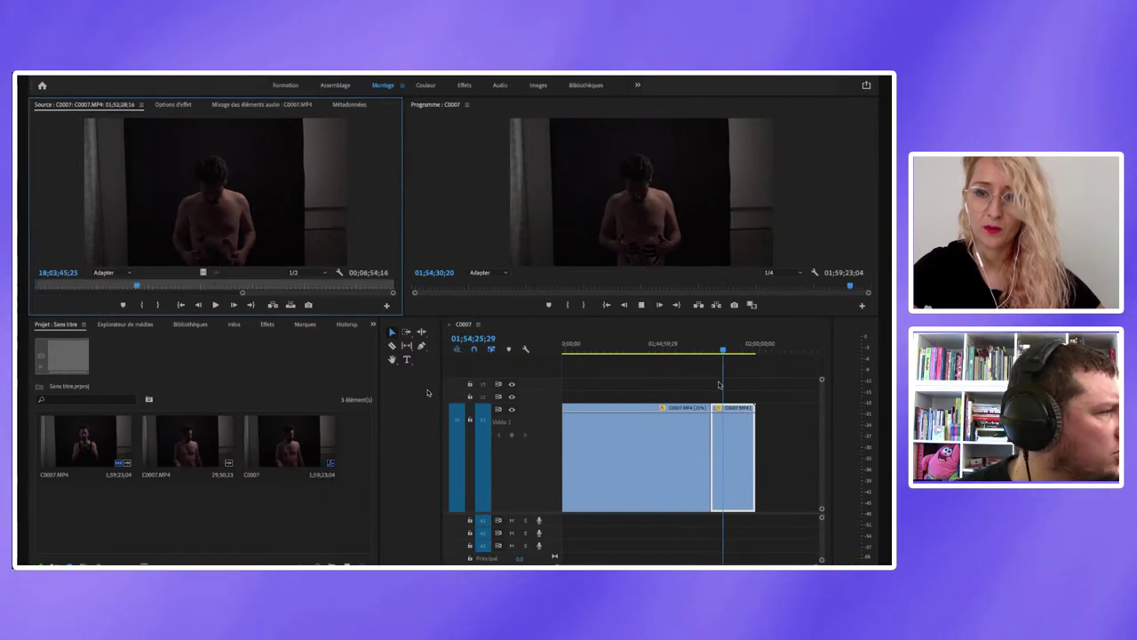
# Step: Give the last clip a 25% speed change with ripple edit and Interpolation time interpolation
pyautogui.rightClick(743, 414)
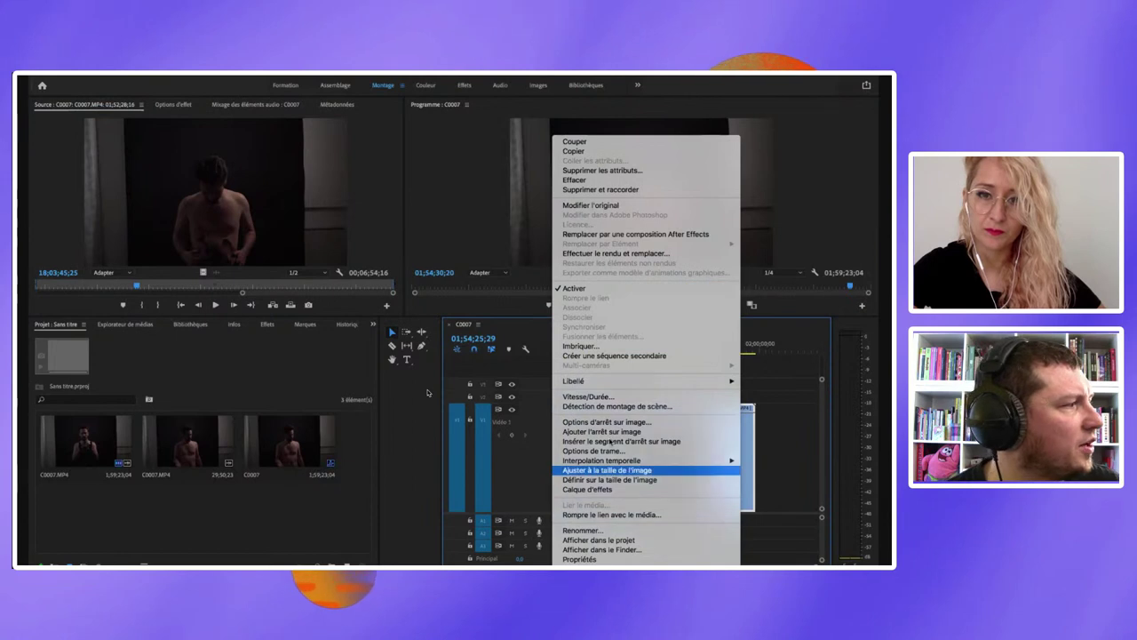
pyautogui.click(600, 398)
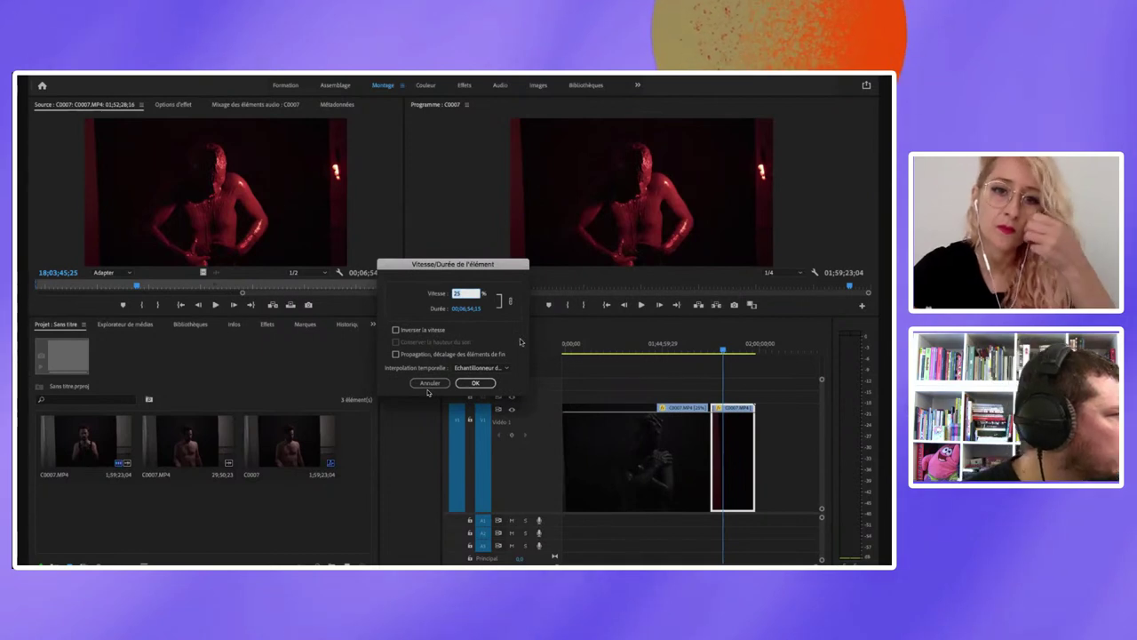
pyautogui.click(396, 354)
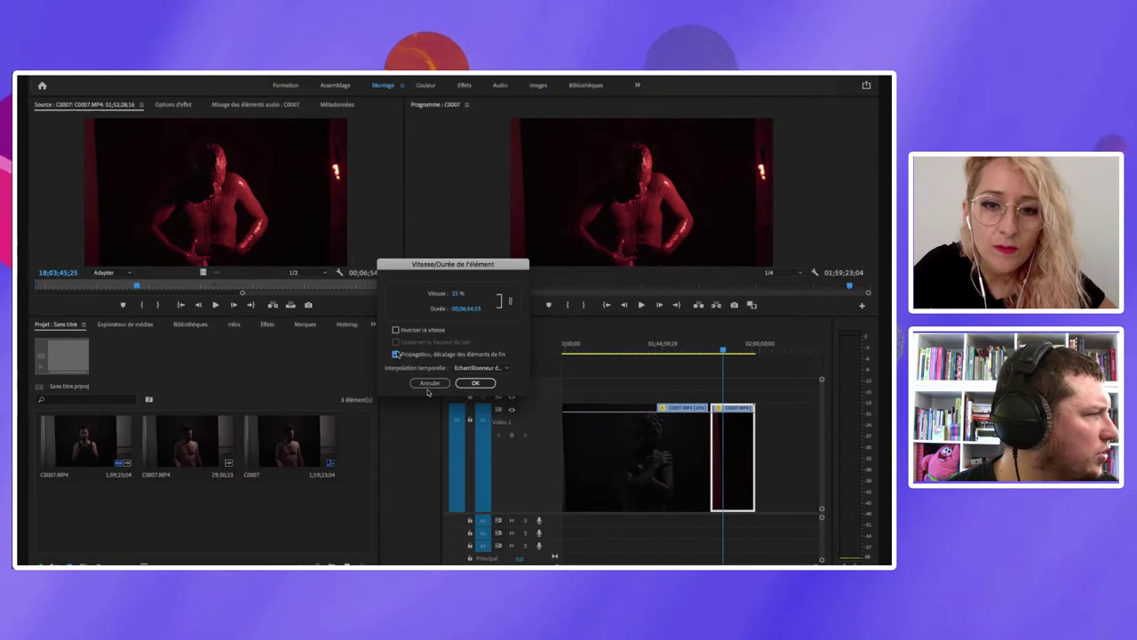
pyautogui.click(491, 369)
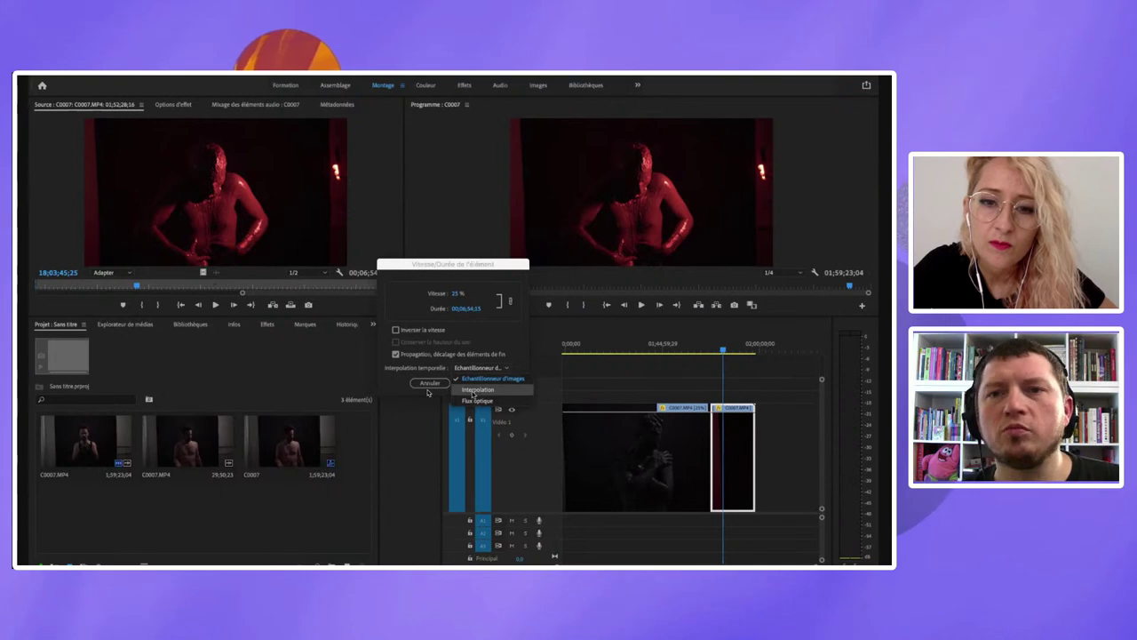
pyautogui.click(476, 391)
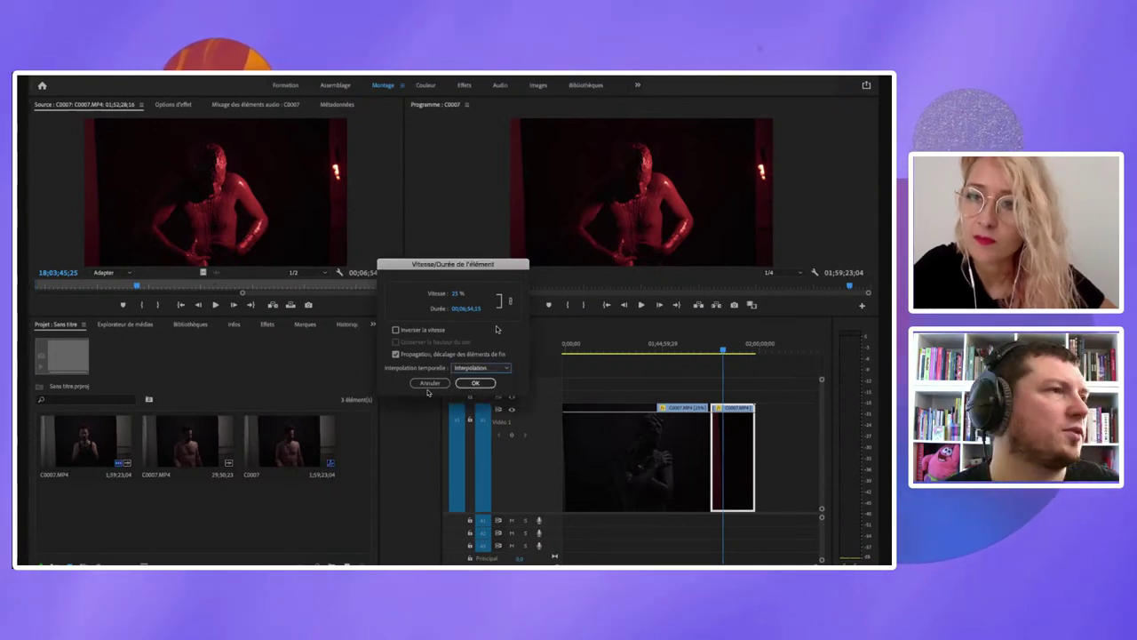
pyautogui.click(493, 372)
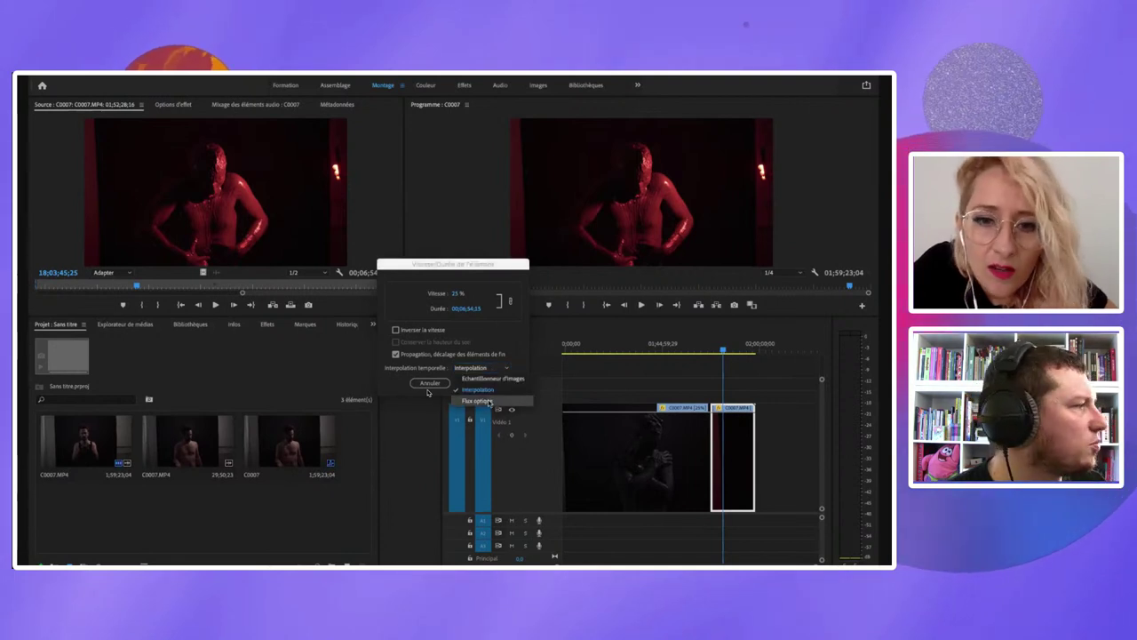
pyautogui.click(487, 370)
pyautogui.click(487, 370)
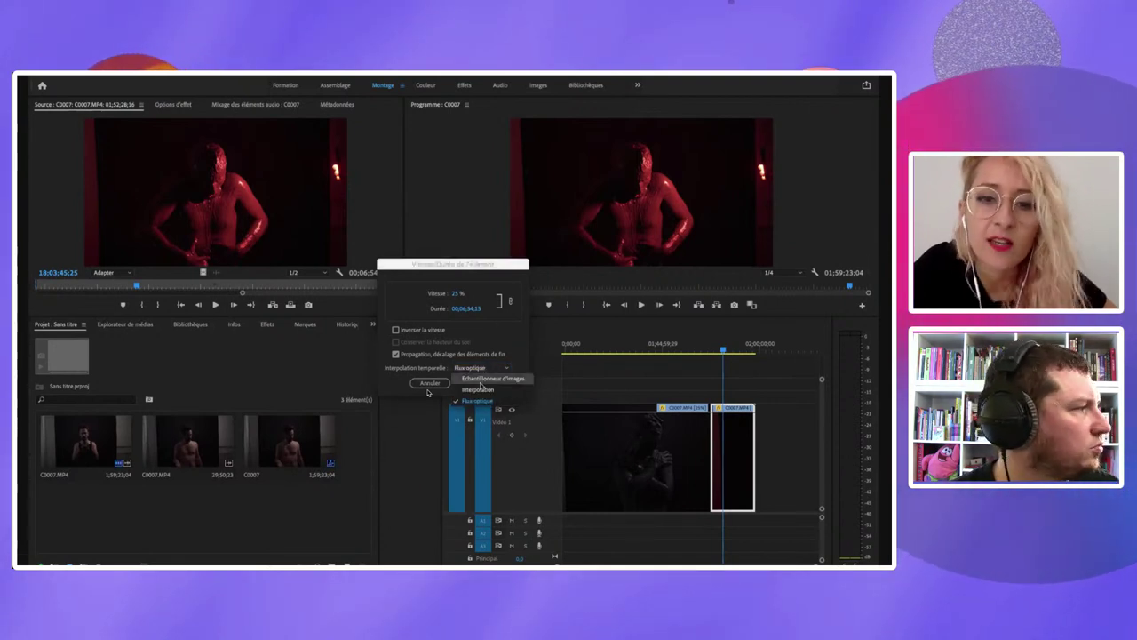
pyautogui.click(476, 384)
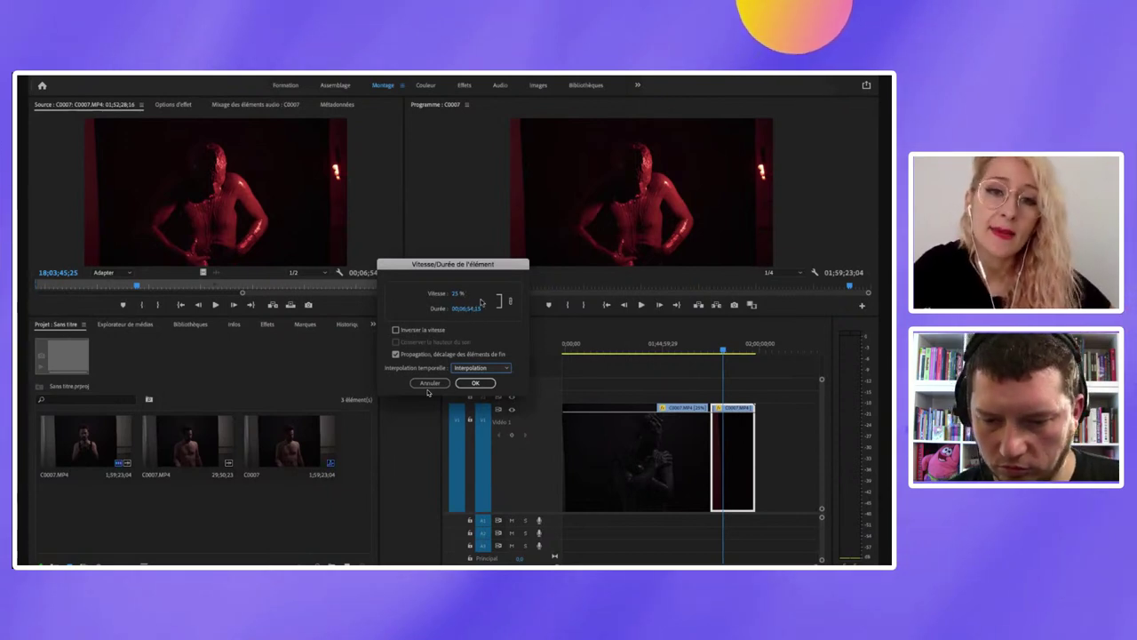
pyautogui.moveTo(478, 264); pyautogui.dragTo(484, 256)
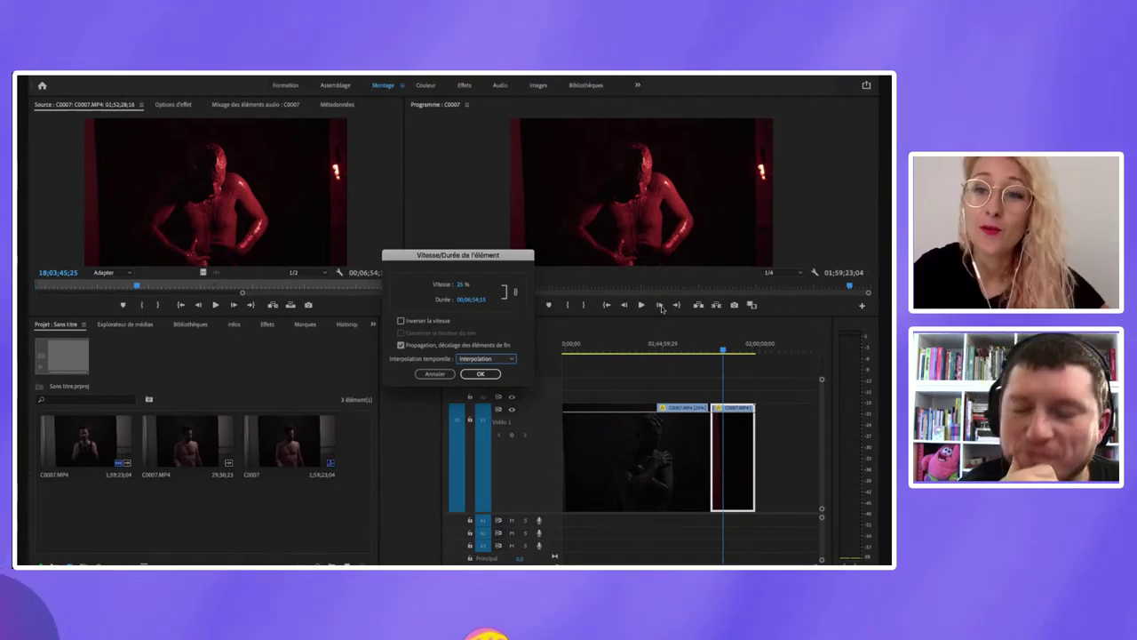
pyautogui.press('Return')
pyautogui.click(603, 349)
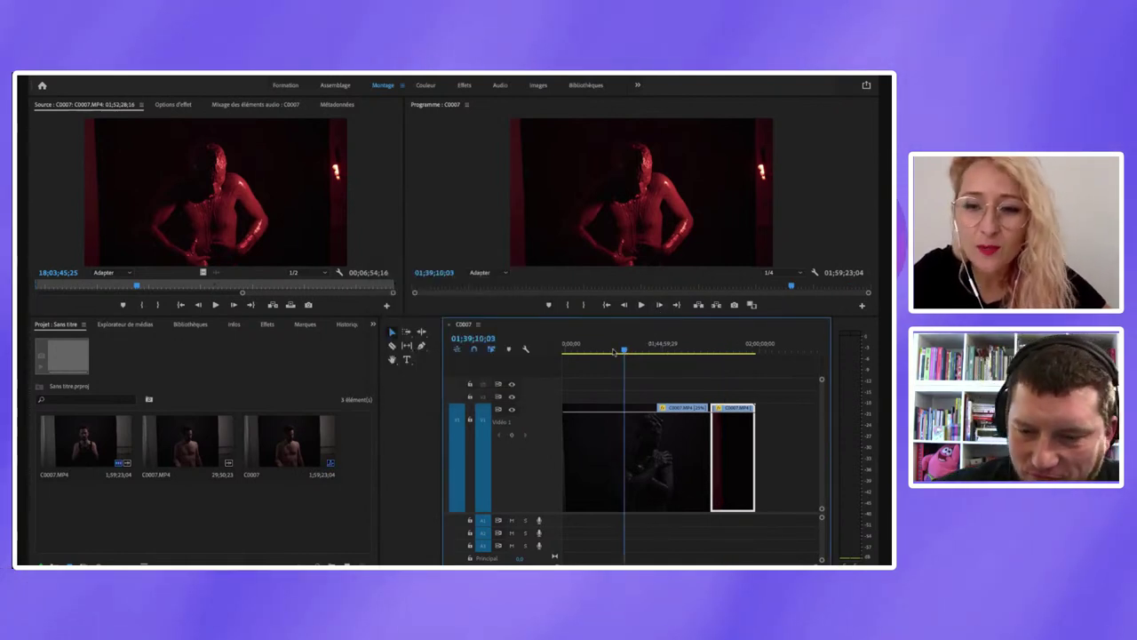
pyautogui.press('=')
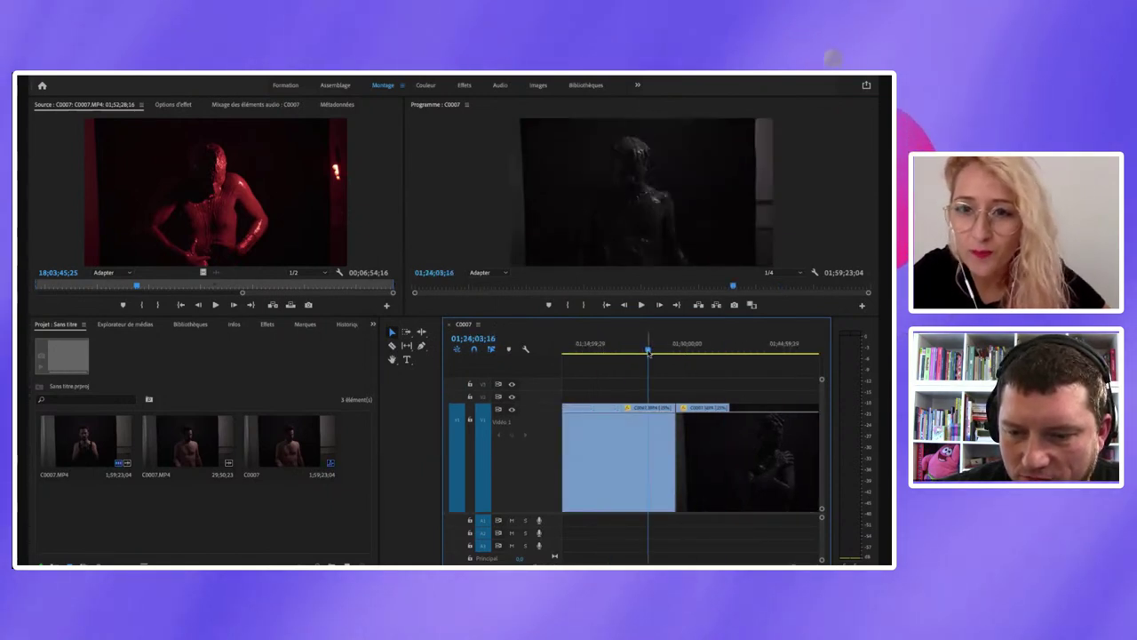
pyautogui.moveTo(656, 354); pyautogui.dragTo(655, 353)
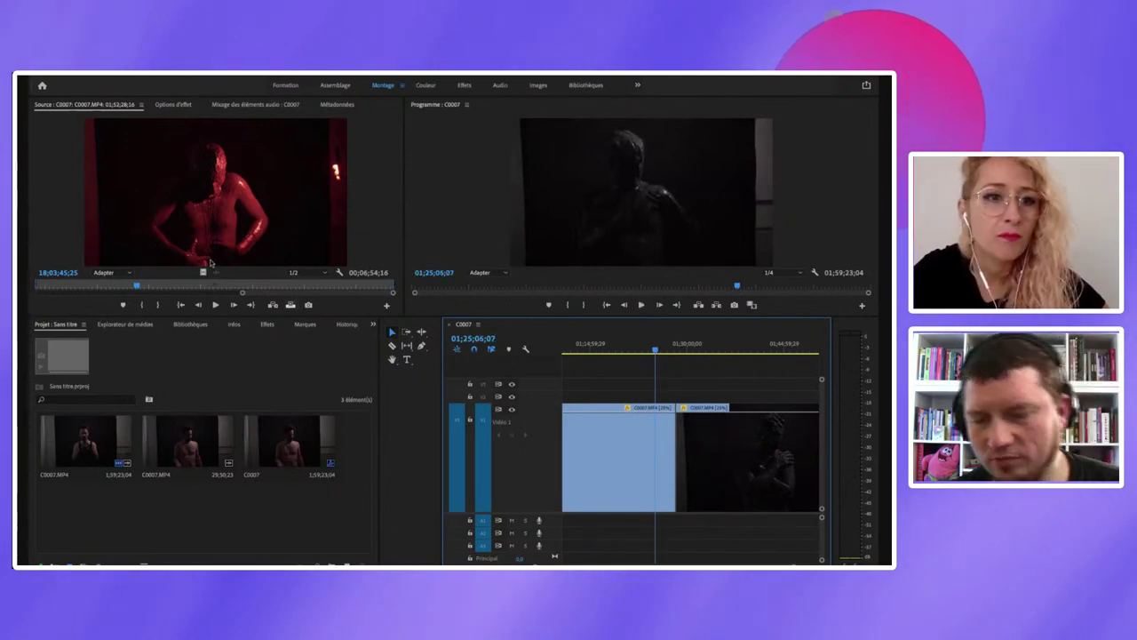
pyautogui.moveTo(136, 285); pyautogui.dragTo(66, 284)
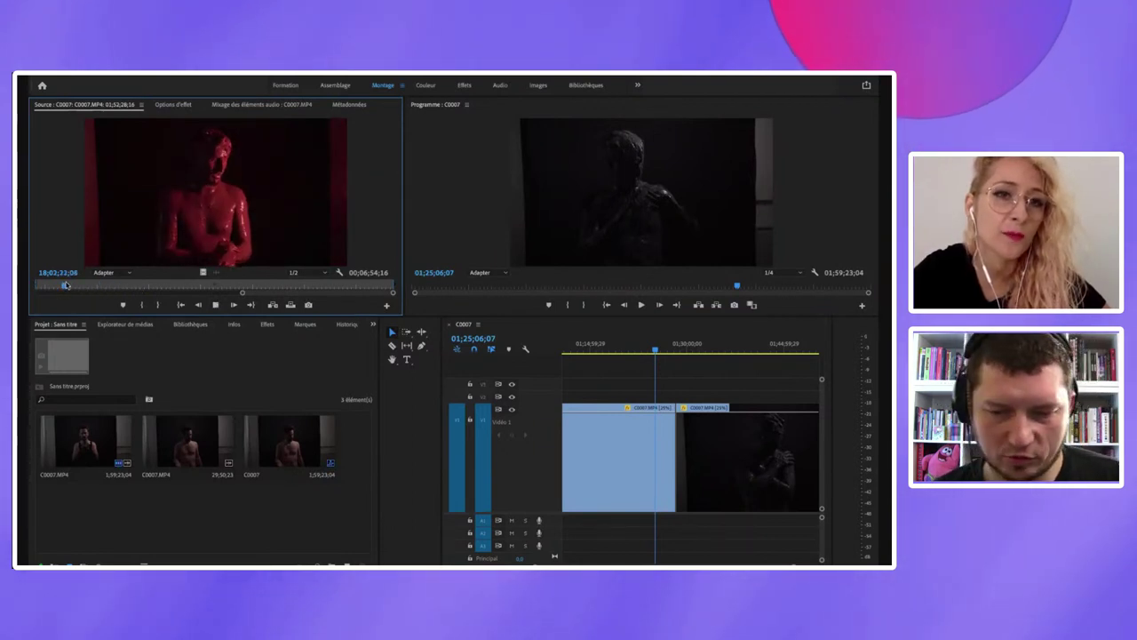
pyautogui.press('space')
pyautogui.press('space')
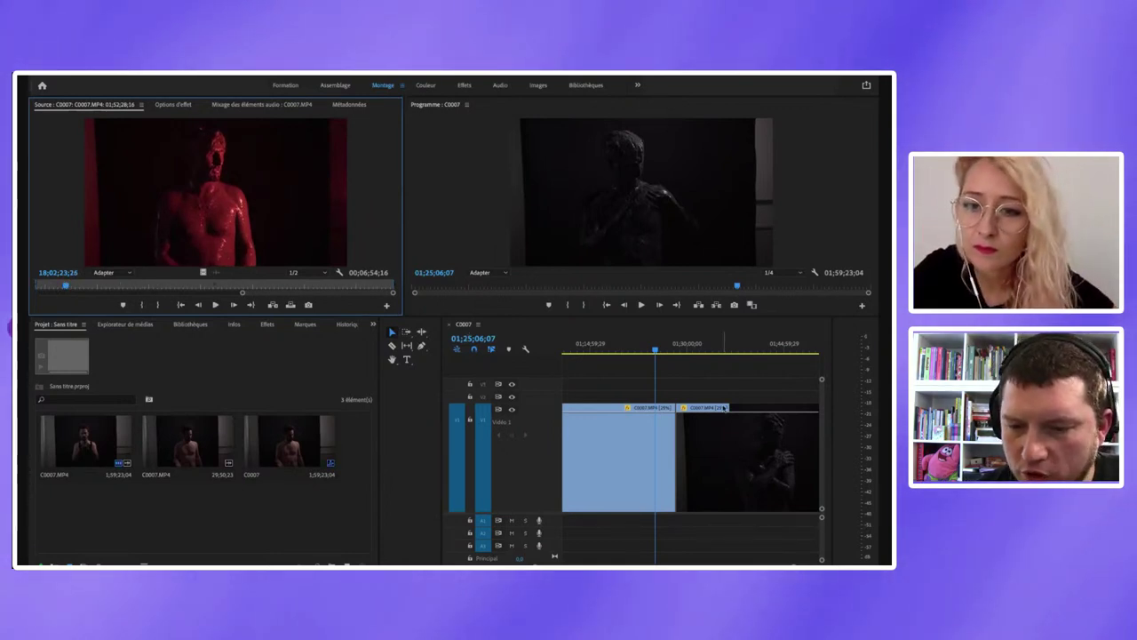
pyautogui.scroll(2, 725, 408)
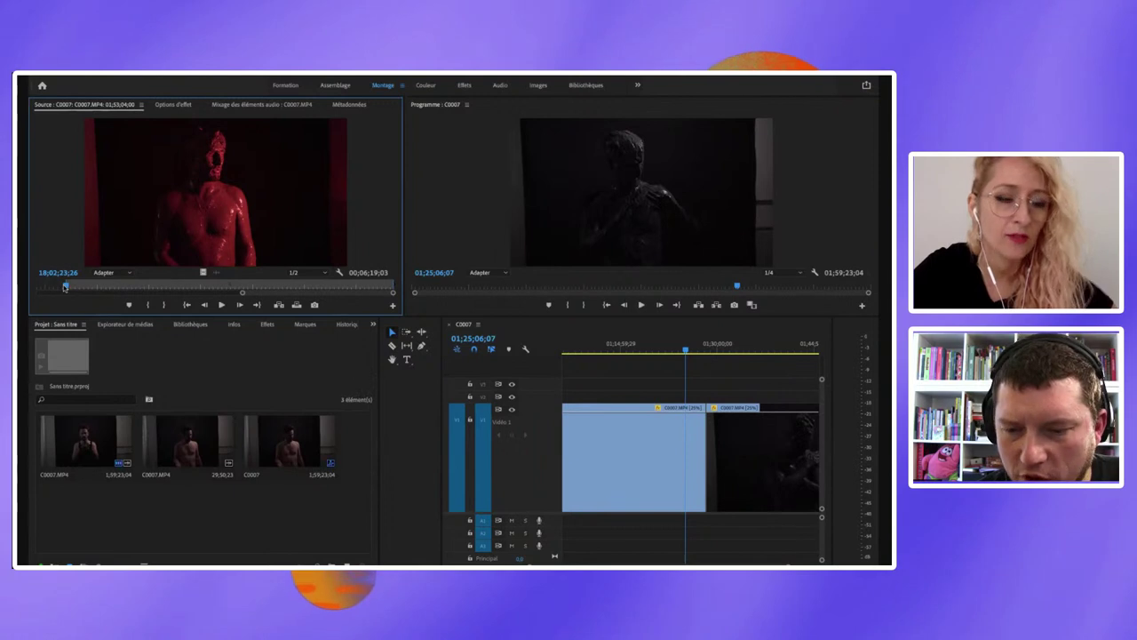
pyautogui.moveTo(65, 286); pyautogui.dragTo(37, 286)
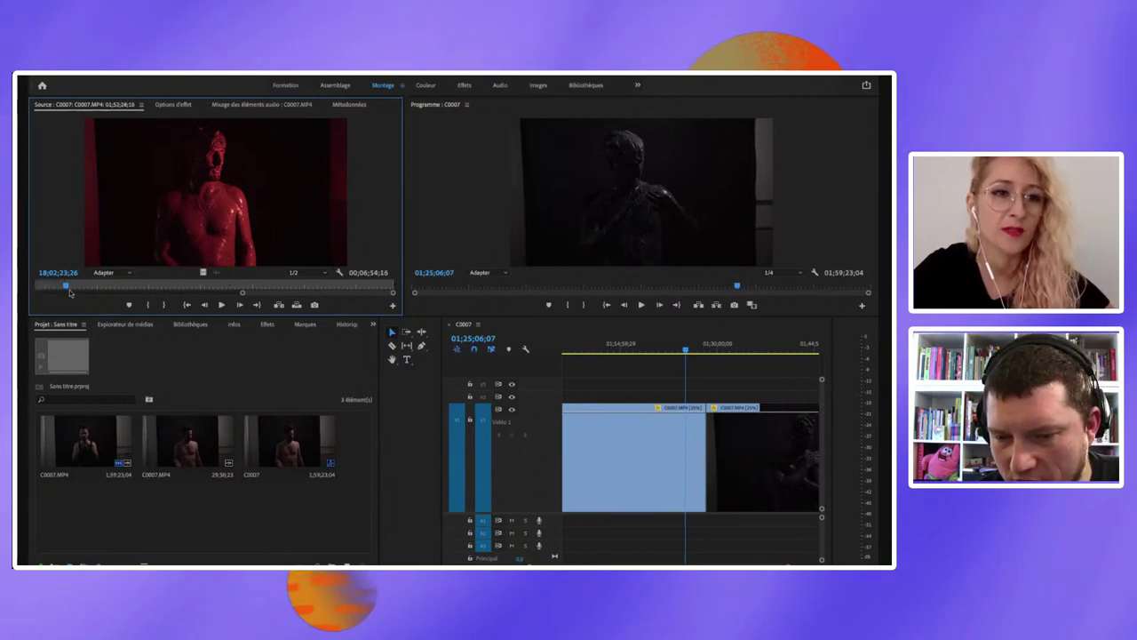
pyautogui.click(668, 350)
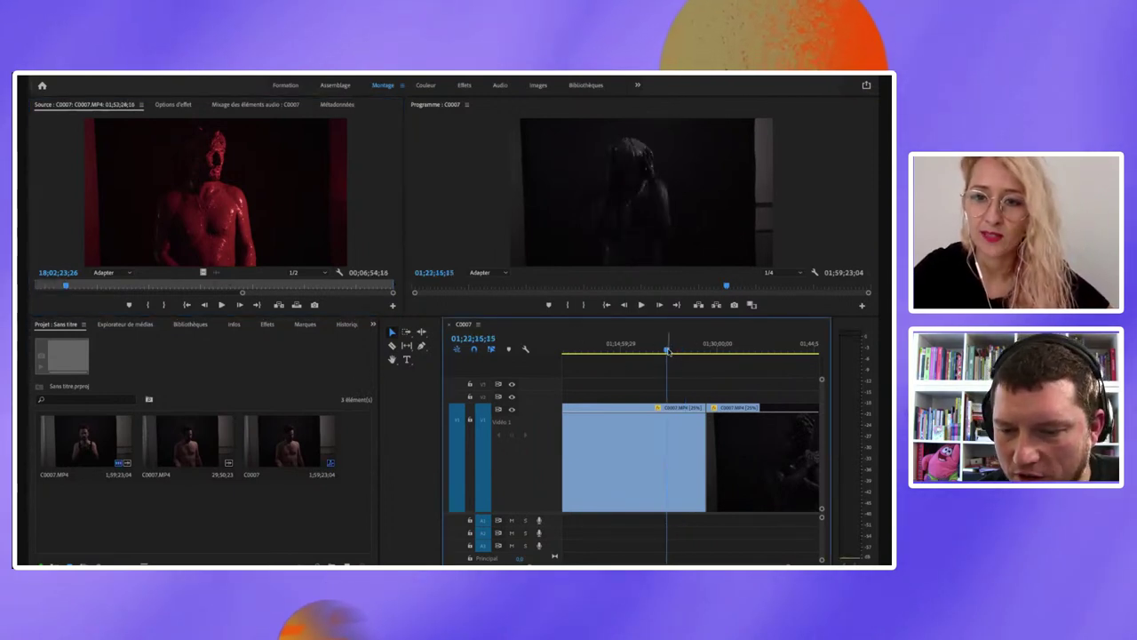
pyautogui.moveTo(628, 352); pyautogui.dragTo(626, 352)
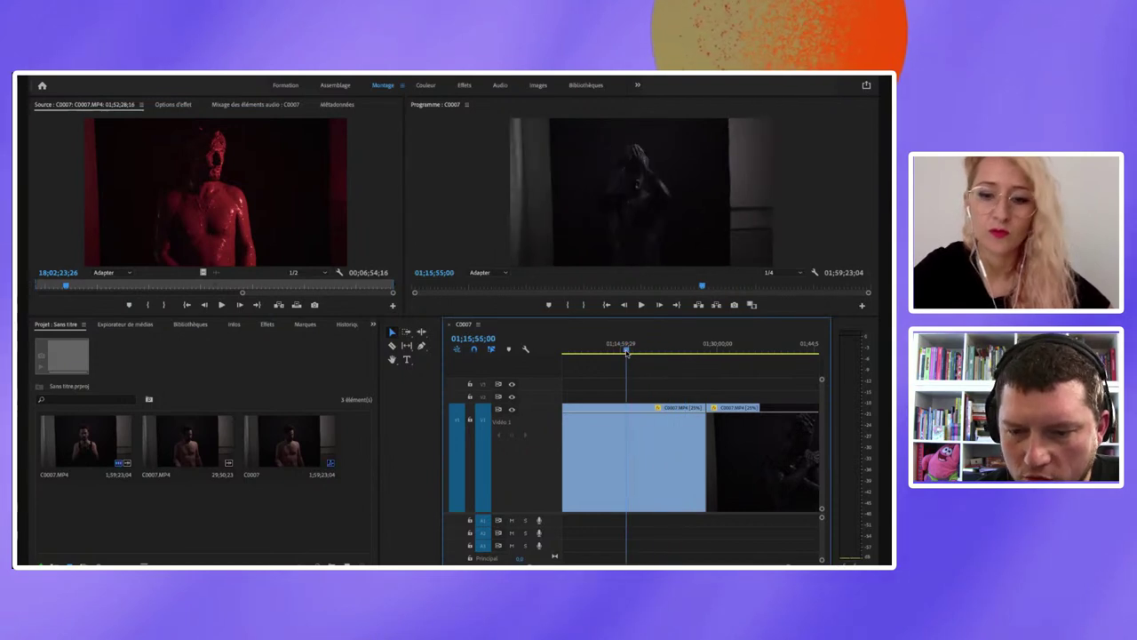
pyautogui.press('i')
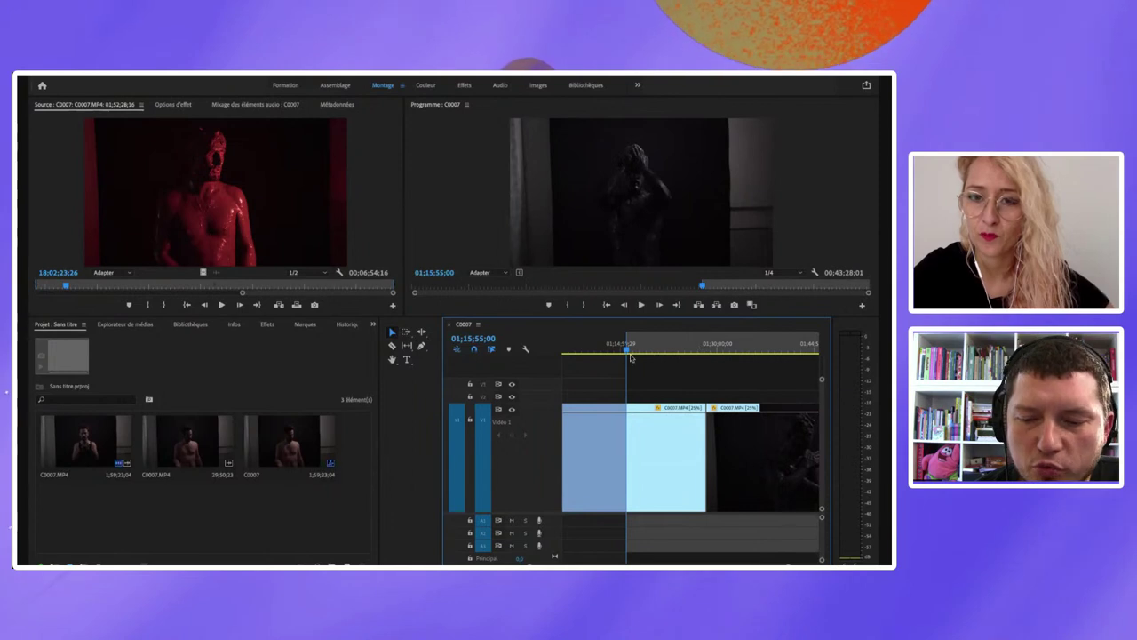
pyautogui.press('Right')
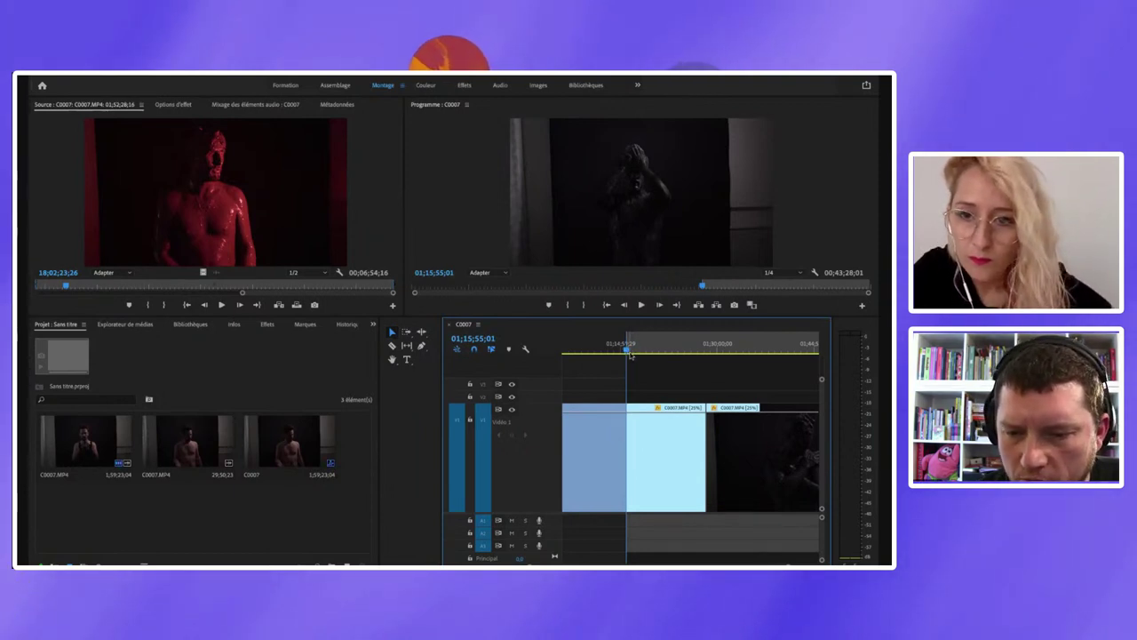
pyautogui.moveTo(627, 351); pyautogui.dragTo(634, 350)
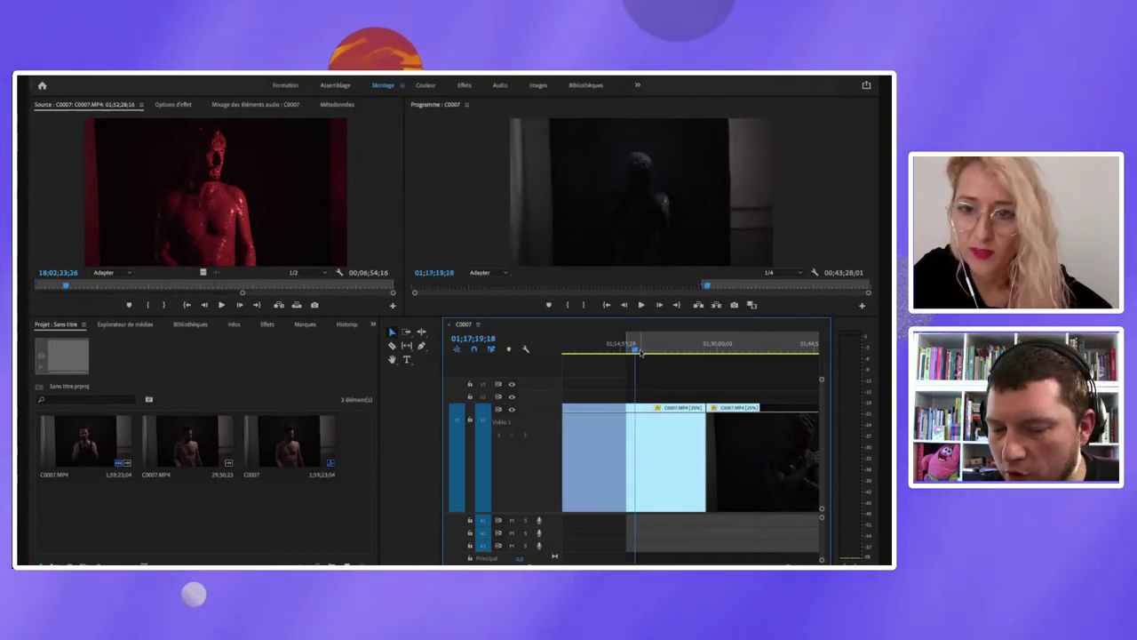
pyautogui.moveTo(634, 350); pyautogui.dragTo(637, 354)
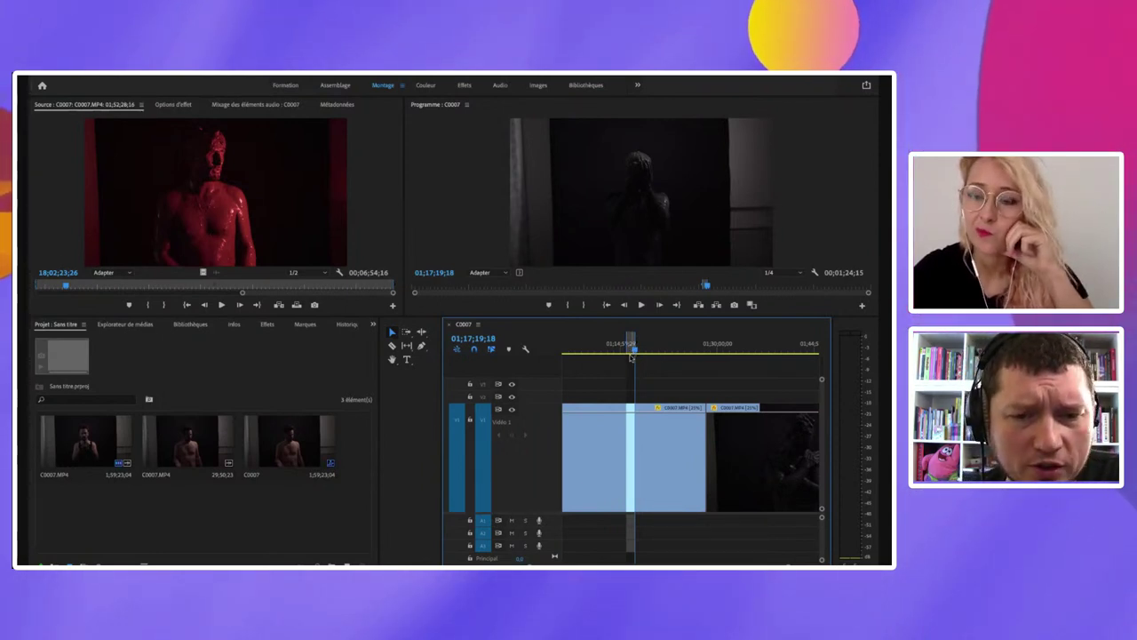
# Step: Open the Séquence menu and show the Atteindre l'espace submenu
pyautogui.click(226, 75)
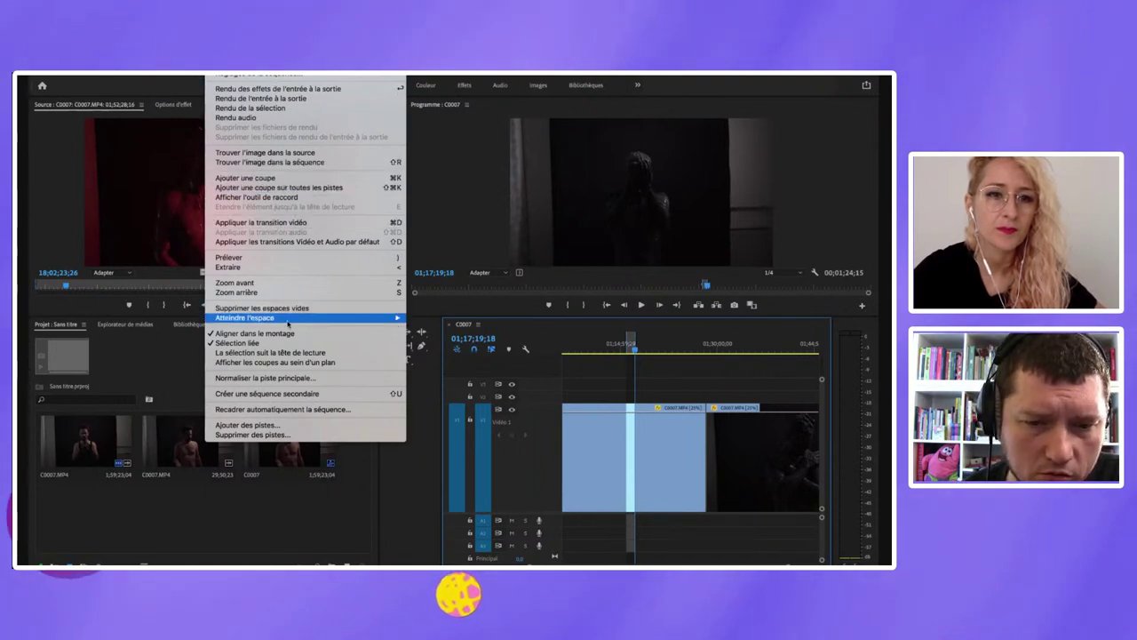
pyautogui.moveTo(288, 320)
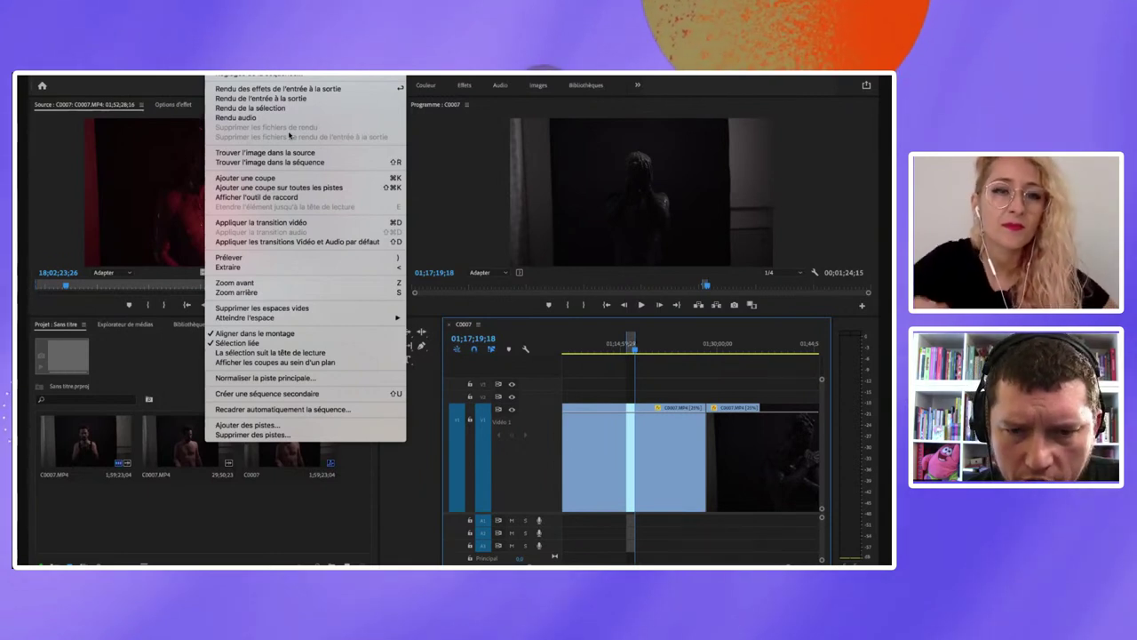
# Step: Render the selected range and set an out point at 01;42;36;21
pyautogui.click(264, 110)
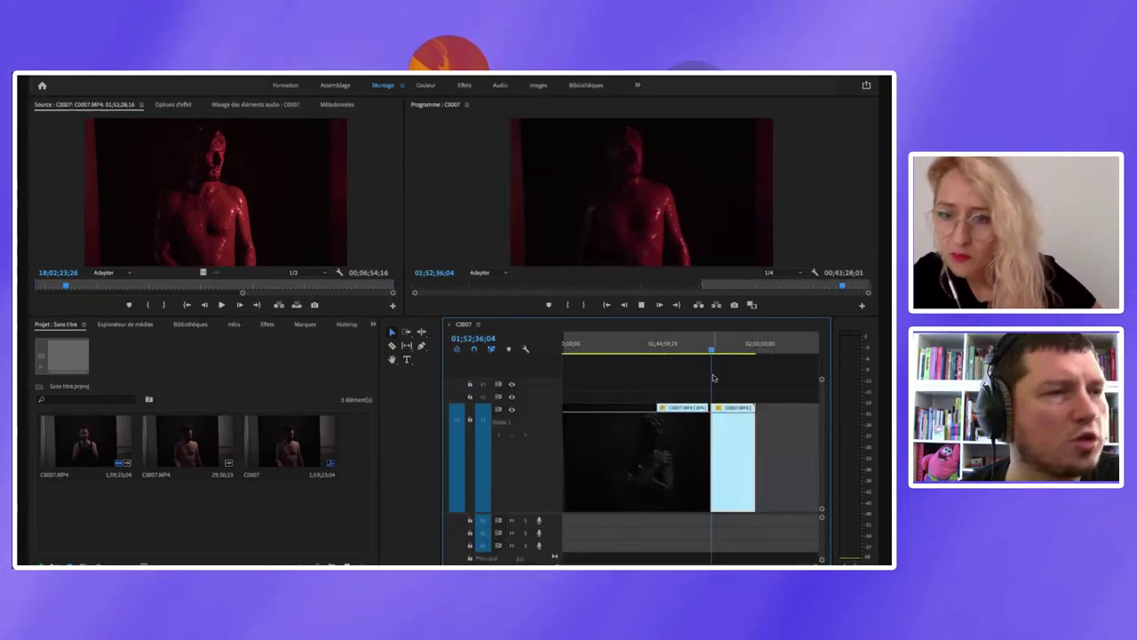
pyautogui.click(673, 350)
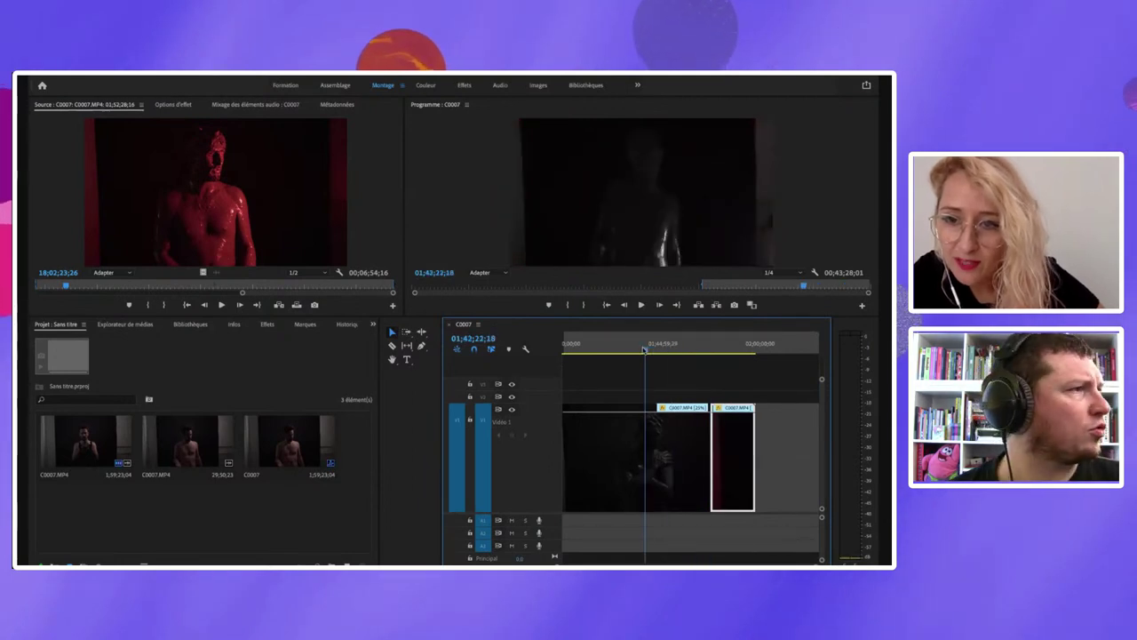
pyautogui.moveTo(672, 350); pyautogui.dragTo(638, 348)
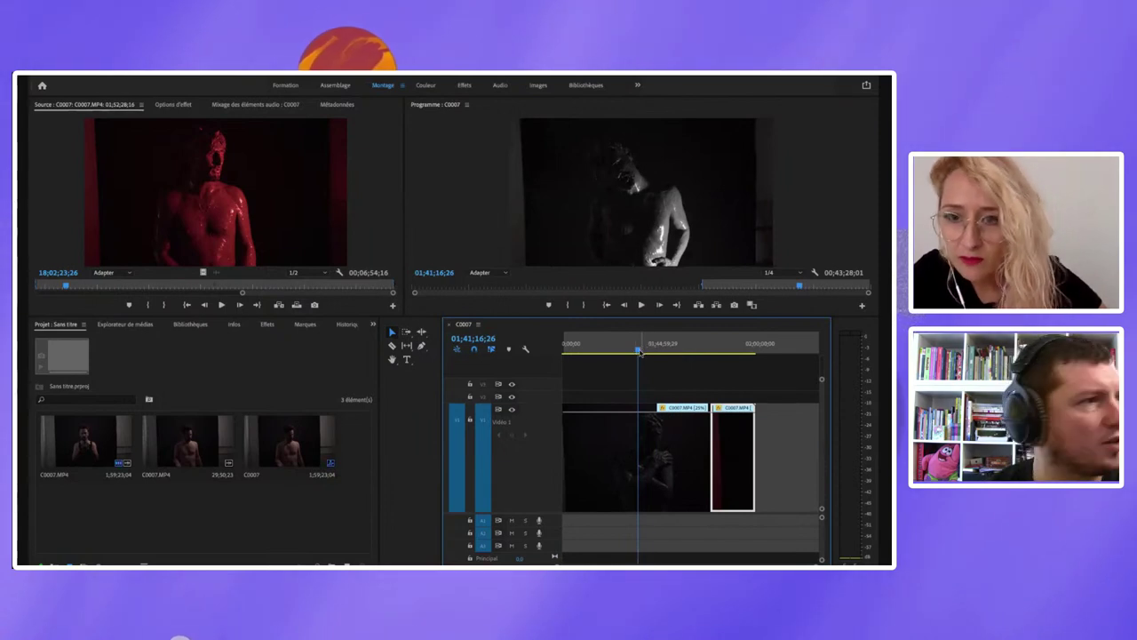
pyautogui.click(652, 373)
pyautogui.moveTo(638, 351); pyautogui.dragTo(634, 353)
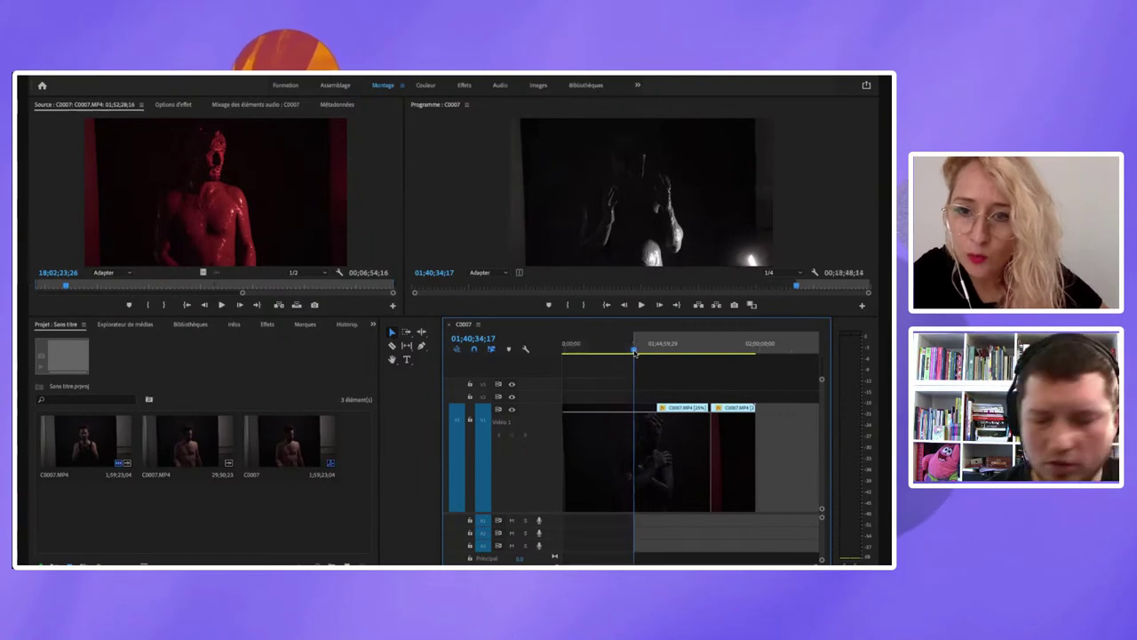
pyautogui.moveTo(635, 353); pyautogui.dragTo(646, 353)
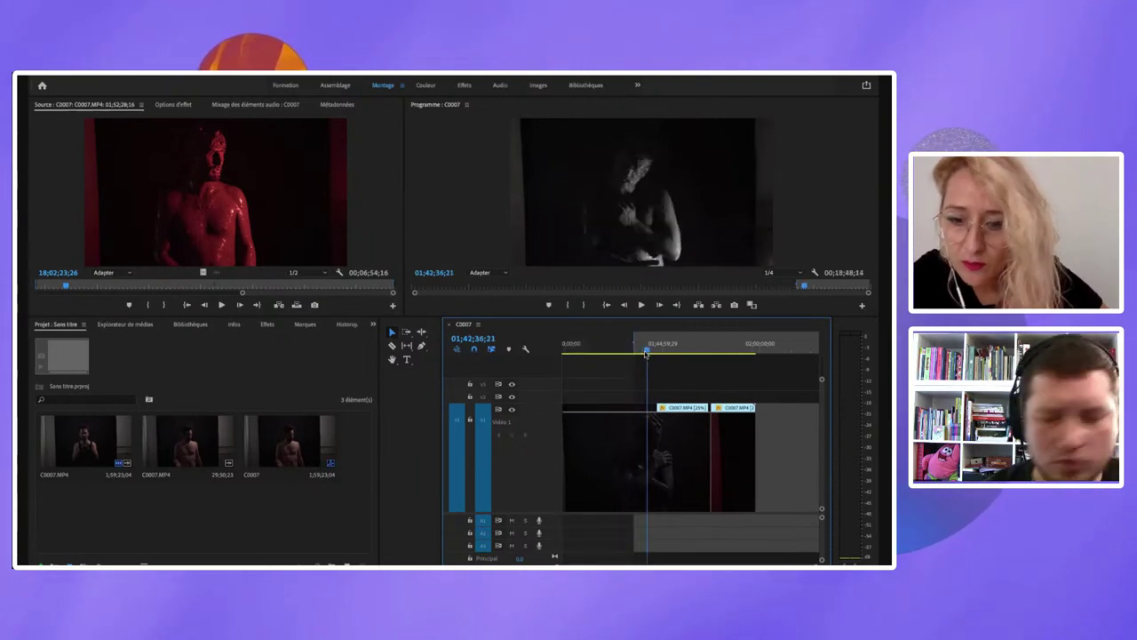
pyautogui.press('o')
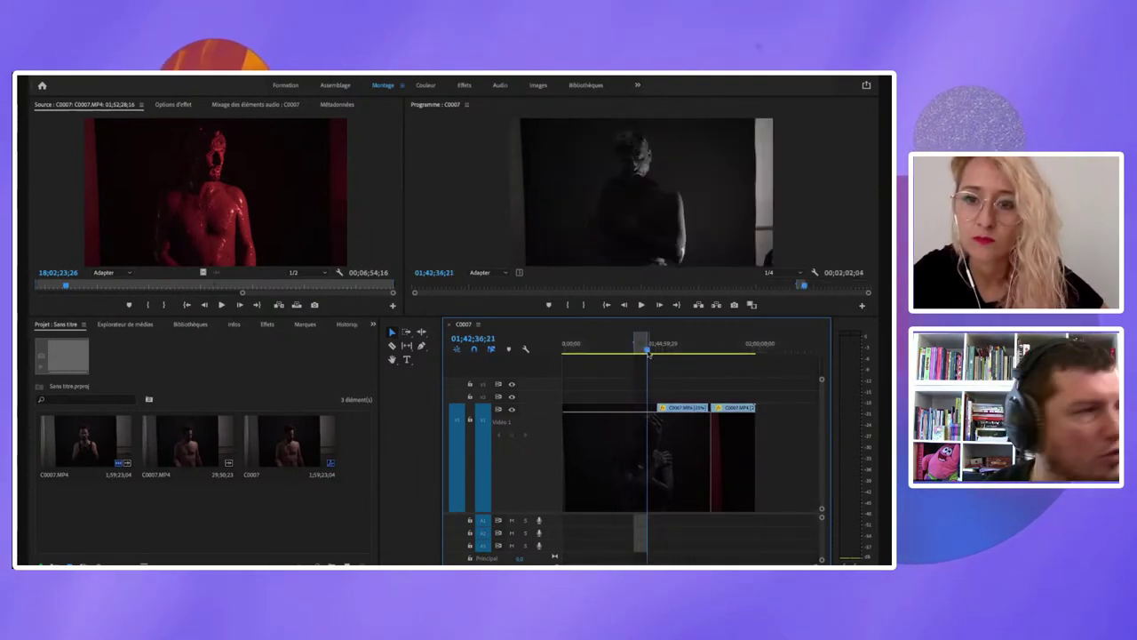
pyautogui.click(642, 351)
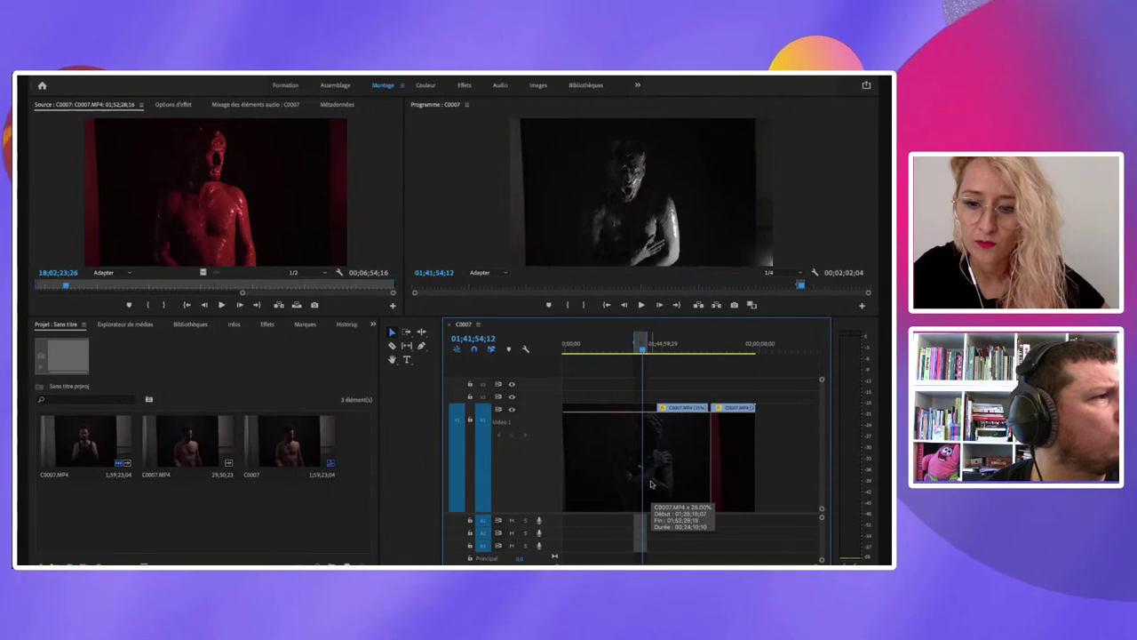
# Step: Toggle the maximized timeline and zoom between the whole sequence and the current clip
pyautogui.press('`')
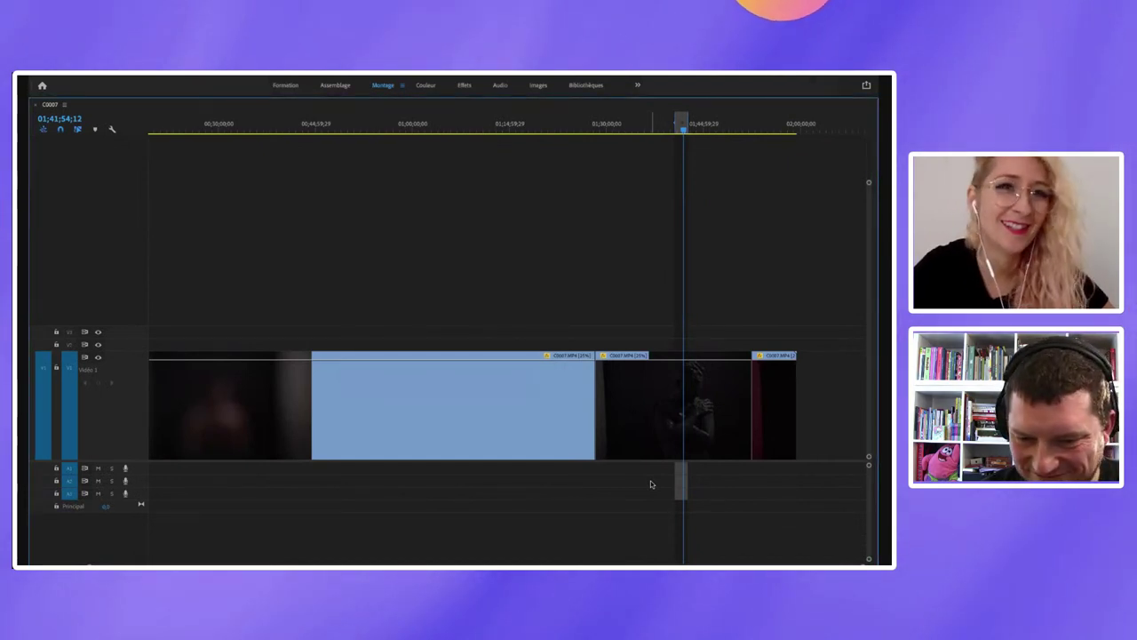
pyautogui.press('`')
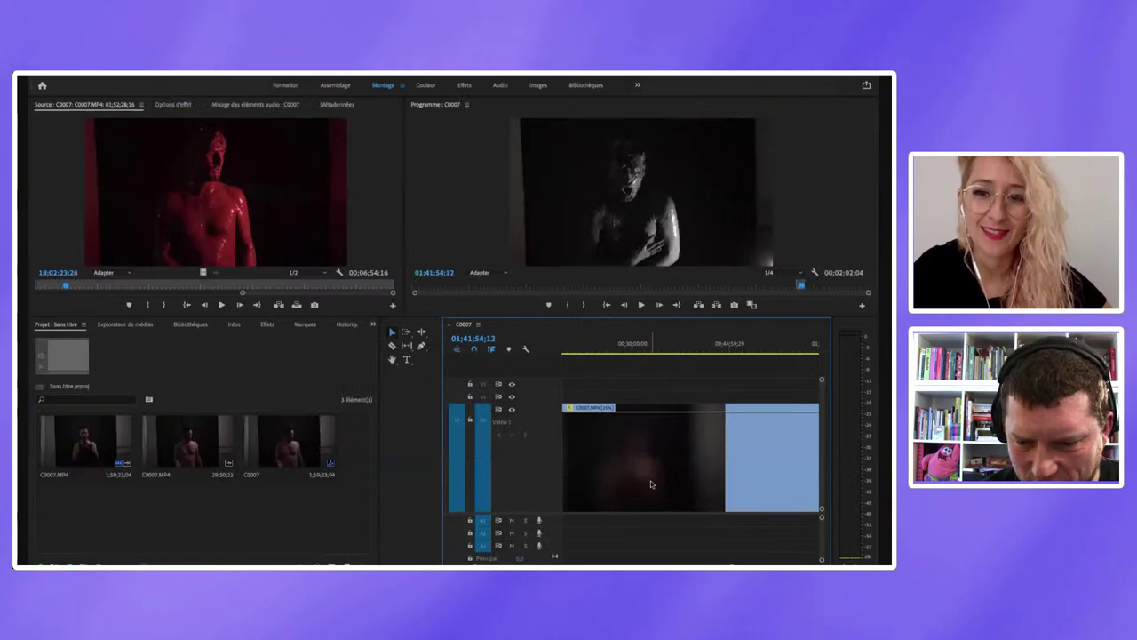
pyautogui.press('`')
pyautogui.press('`')
pyautogui.press('`')
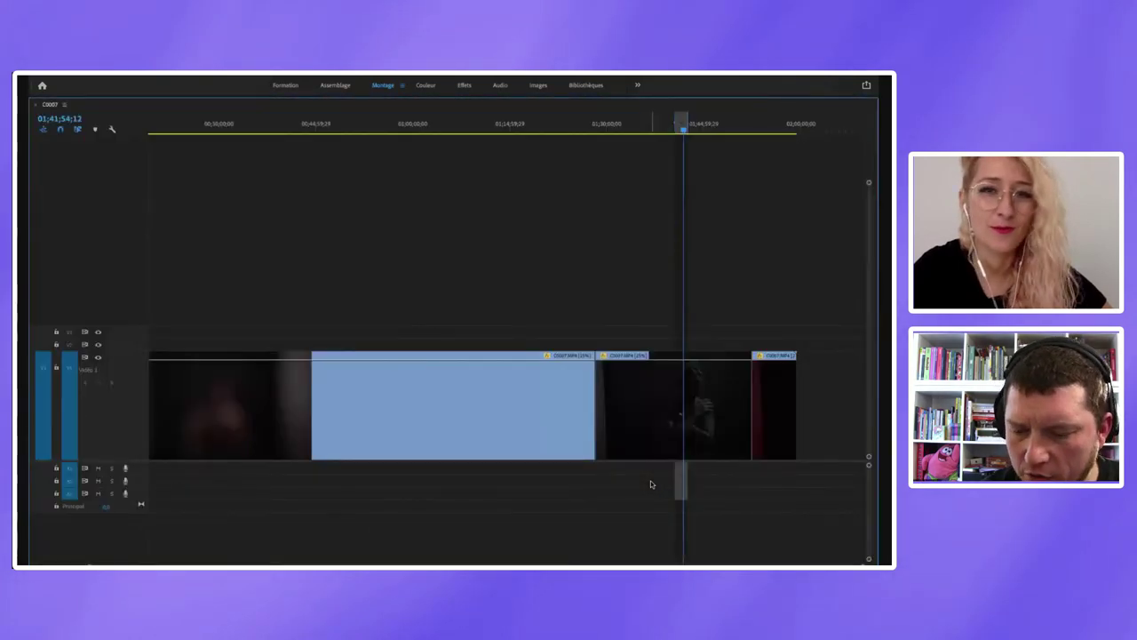
pyautogui.press('`')
pyautogui.press('`')
pyautogui.press('`')
pyautogui.press('`')
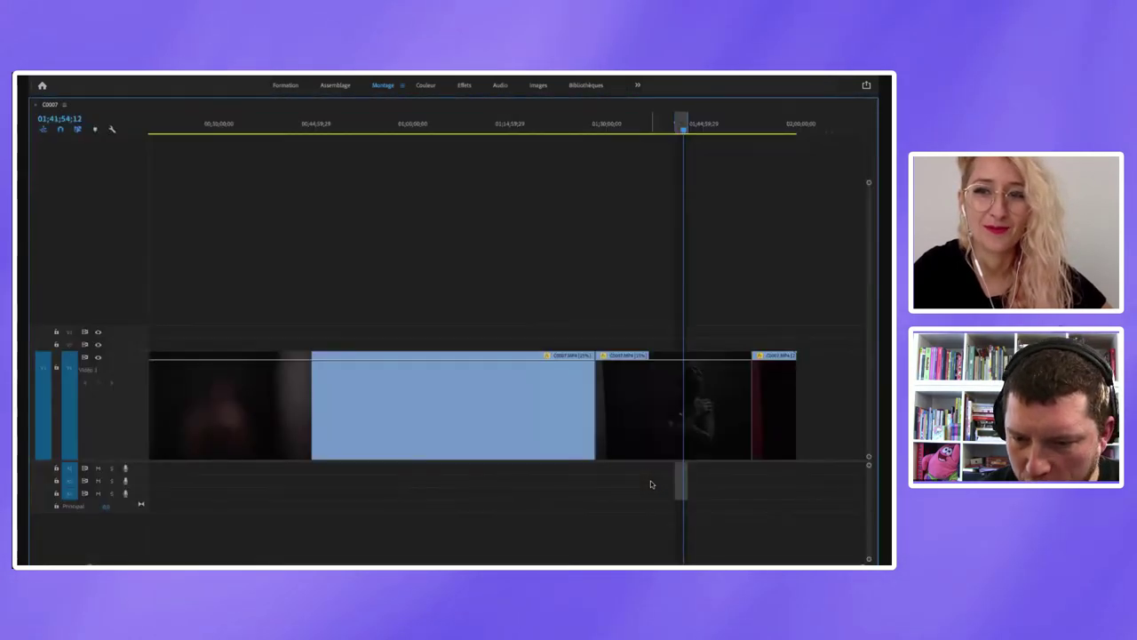
pyautogui.press('`')
pyautogui.press('`')
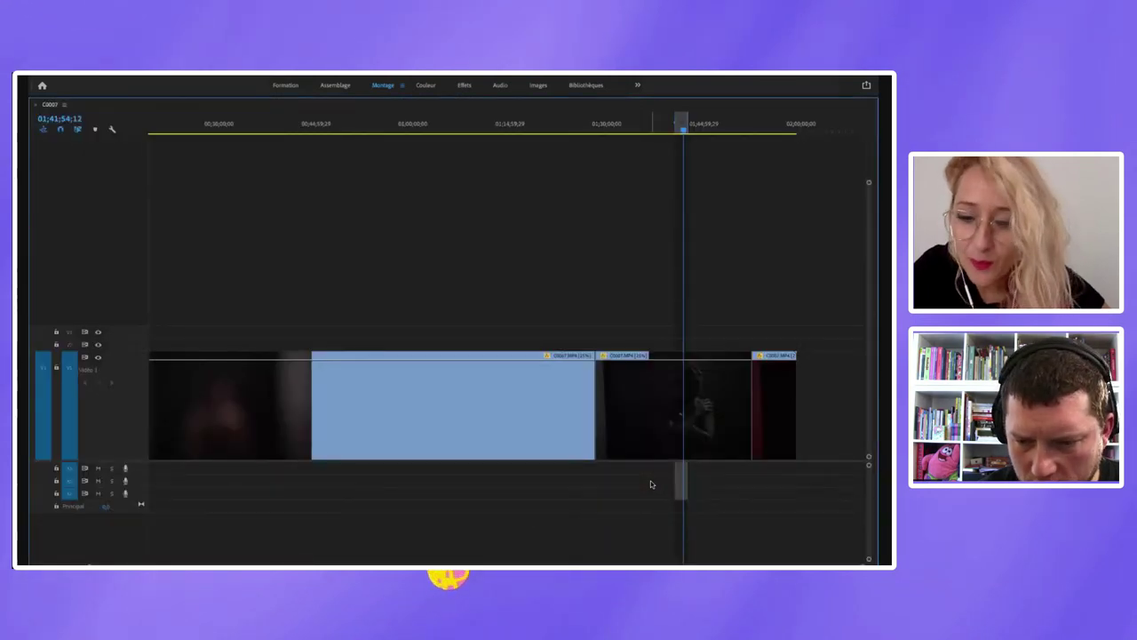
pyautogui.press('\\')
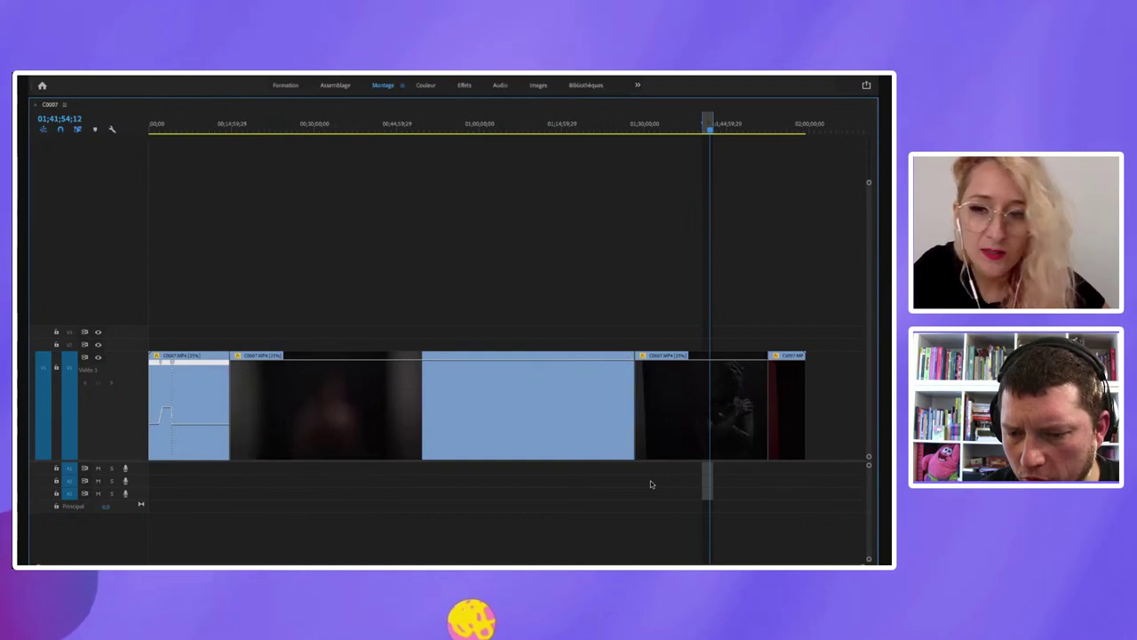
pyautogui.press('\\')
pyautogui.press('\\')
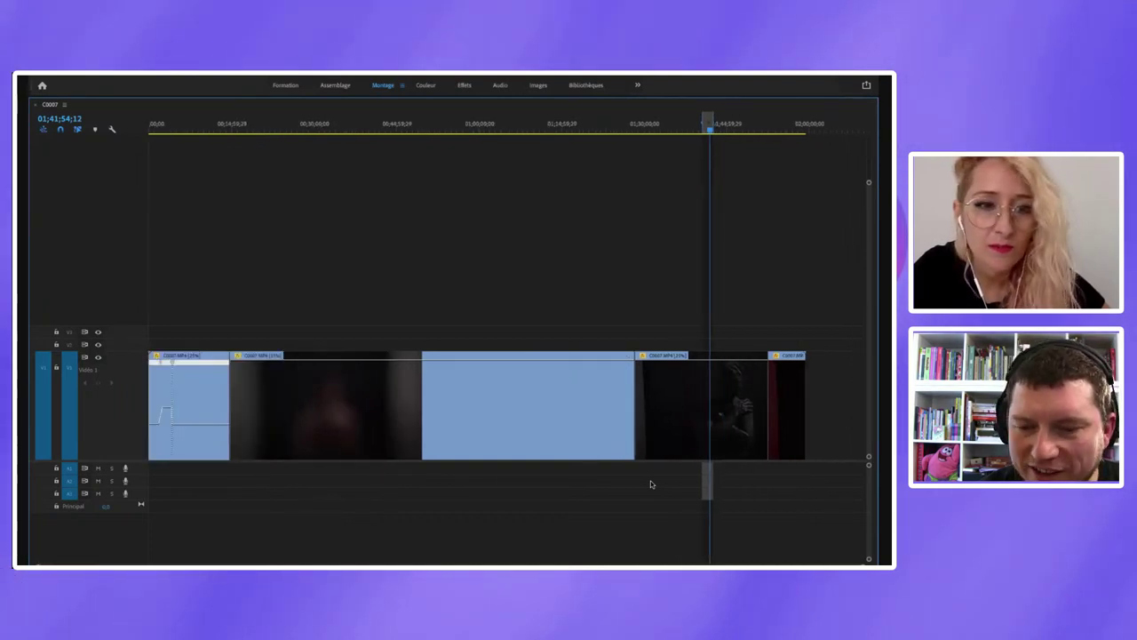
pyautogui.press('=')
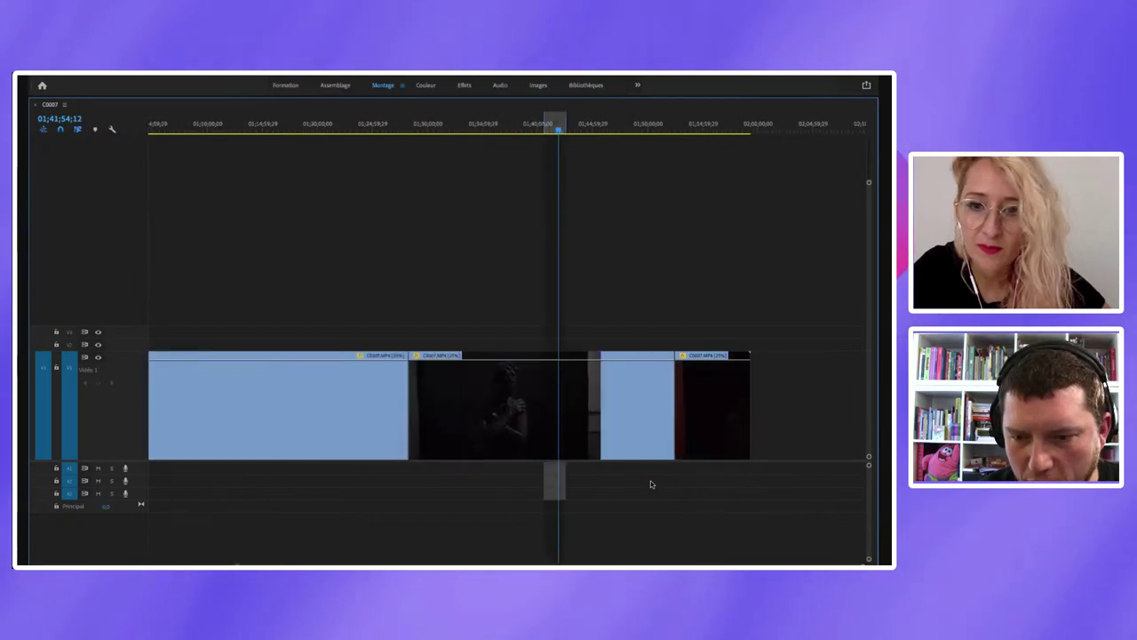
pyautogui.press('=')
pyautogui.press('=')
pyautogui.press('=')
pyautogui.press('=')
pyautogui.press('=')
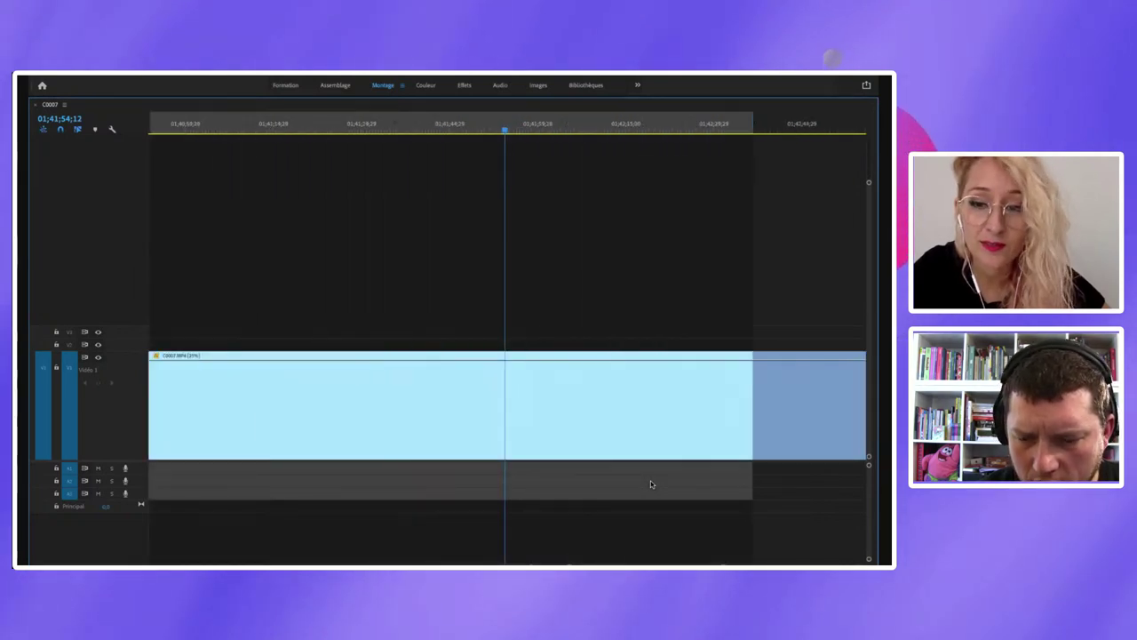
pyautogui.press('\\')
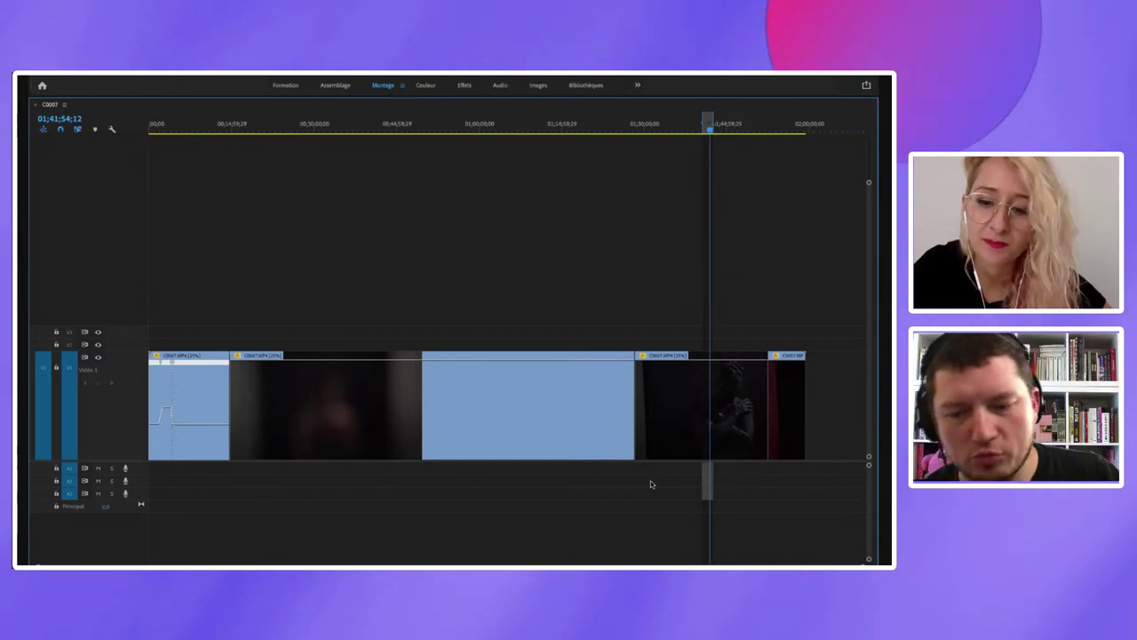
pyautogui.press('\\')
pyautogui.press('\\')
pyautogui.press('\\')
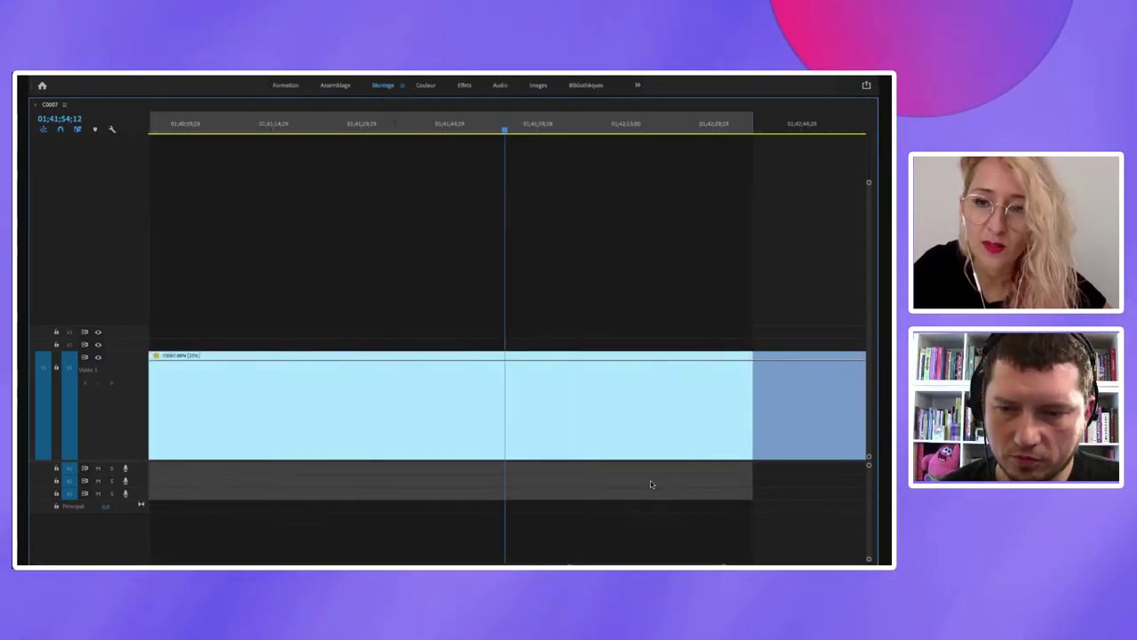
pyautogui.press('\\')
pyautogui.press('\\')
pyautogui.press('\\')
pyautogui.press('\\')
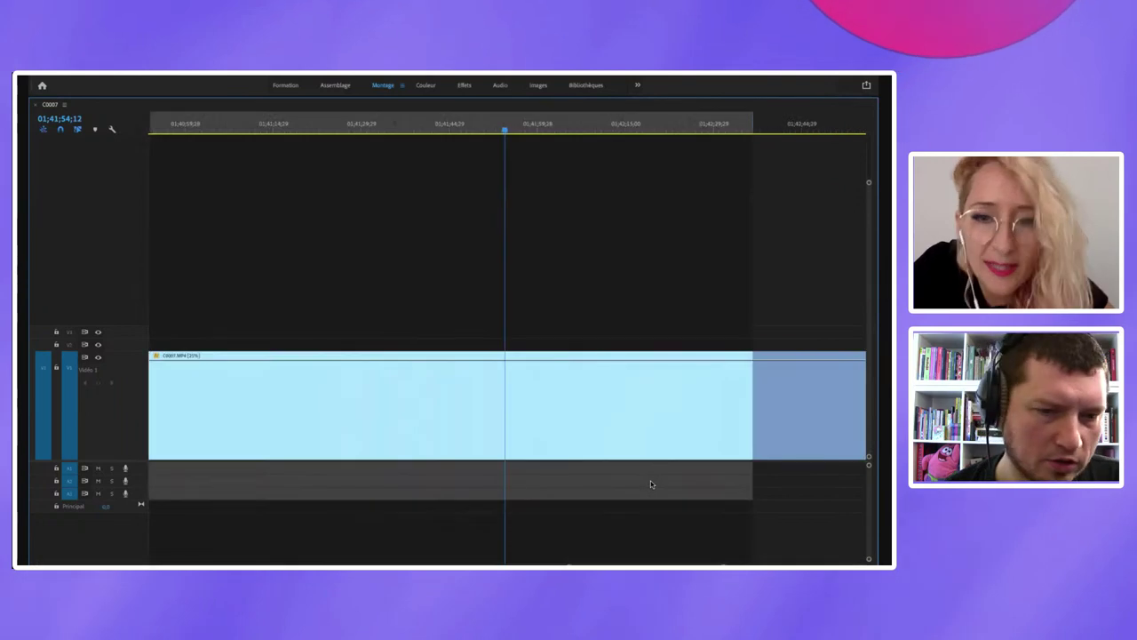
pyautogui.press('\\')
pyautogui.press('\\')
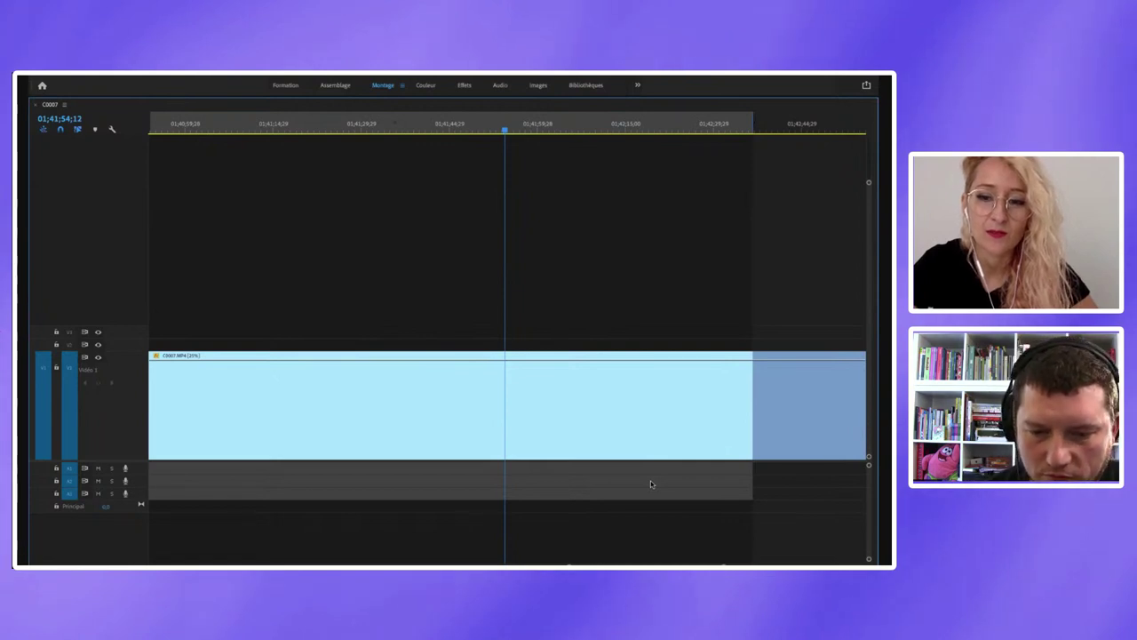
pyautogui.press('`')
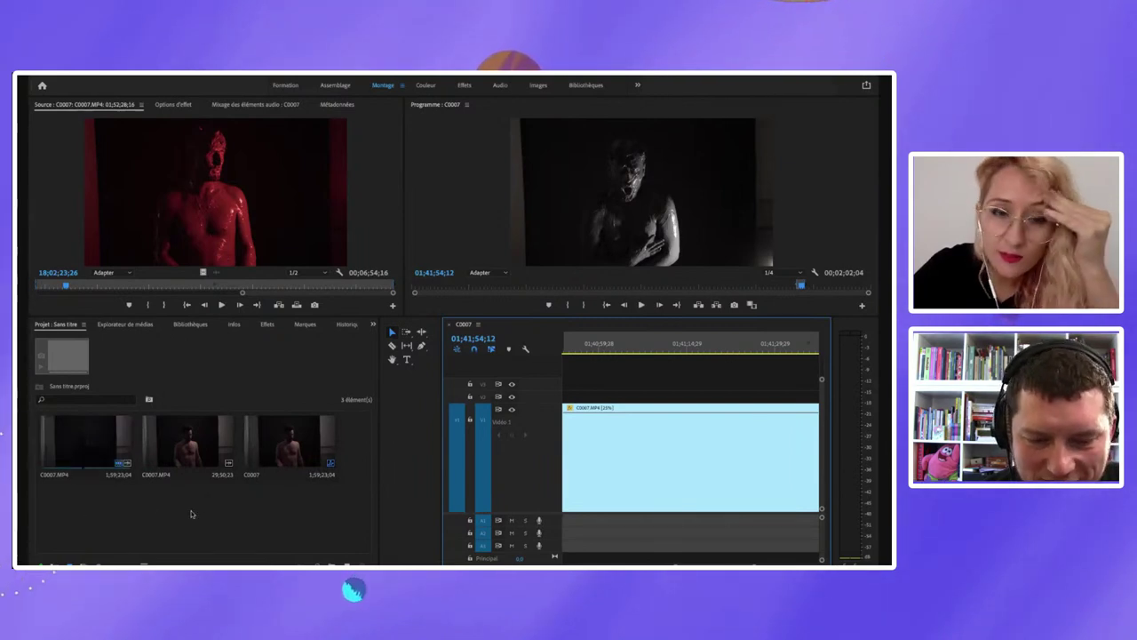
# Step: Select the C0007 sequence in the Project panel and bring up its context menu
pyautogui.click(284, 447)
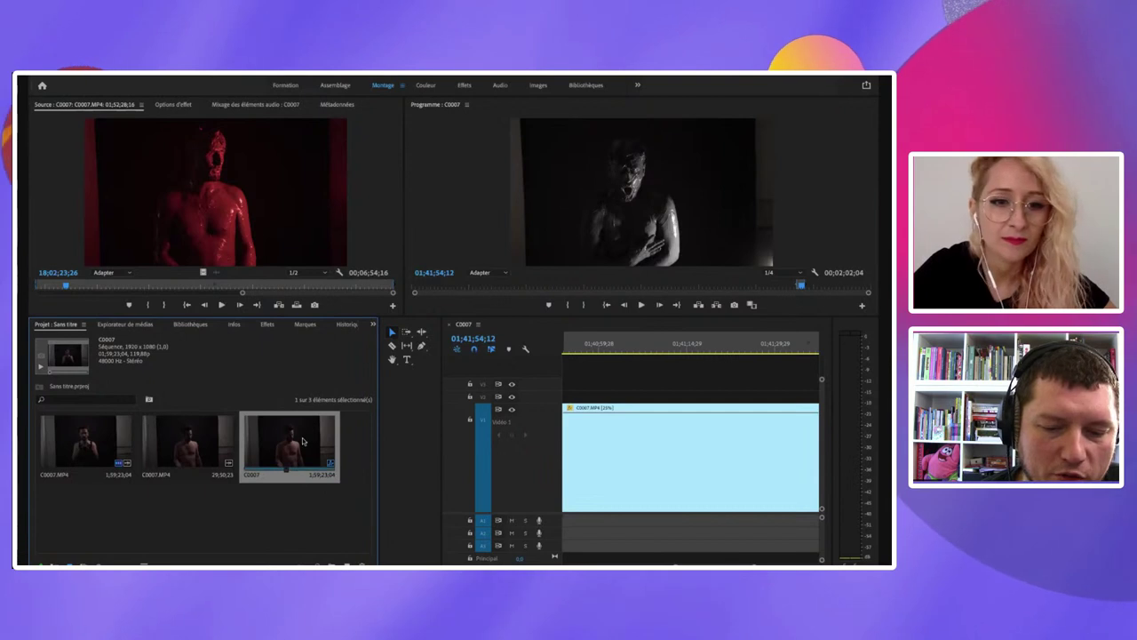
pyautogui.rightClick(253, 462)
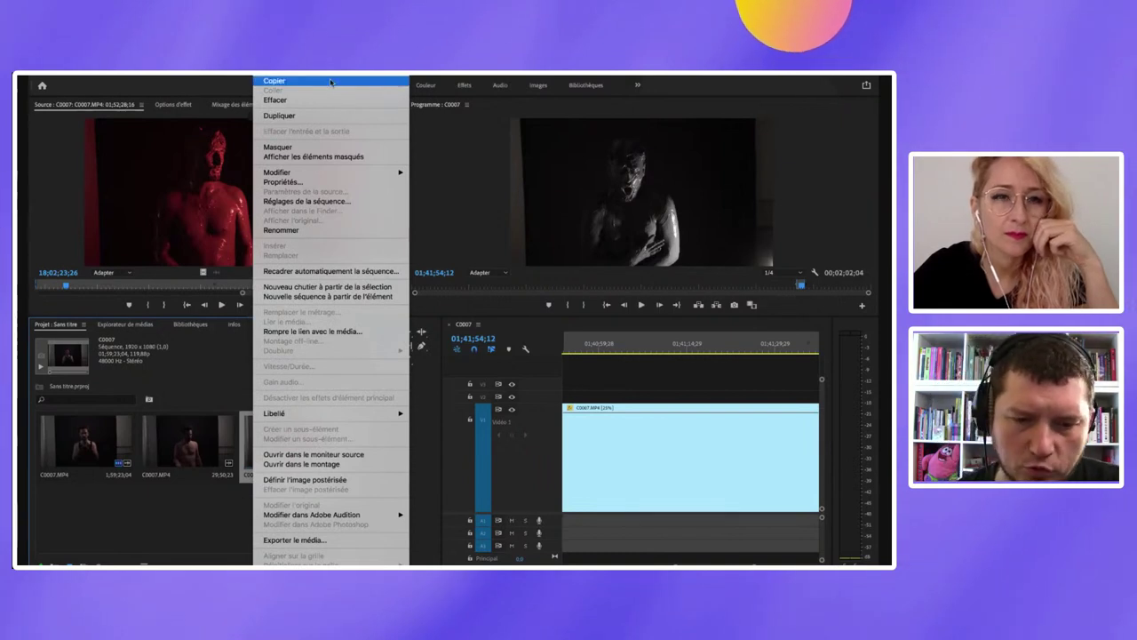
# Step: Open Exporter le média for C0007, preview around 01;41;39 and browse the Format list
pyautogui.click(325, 541)
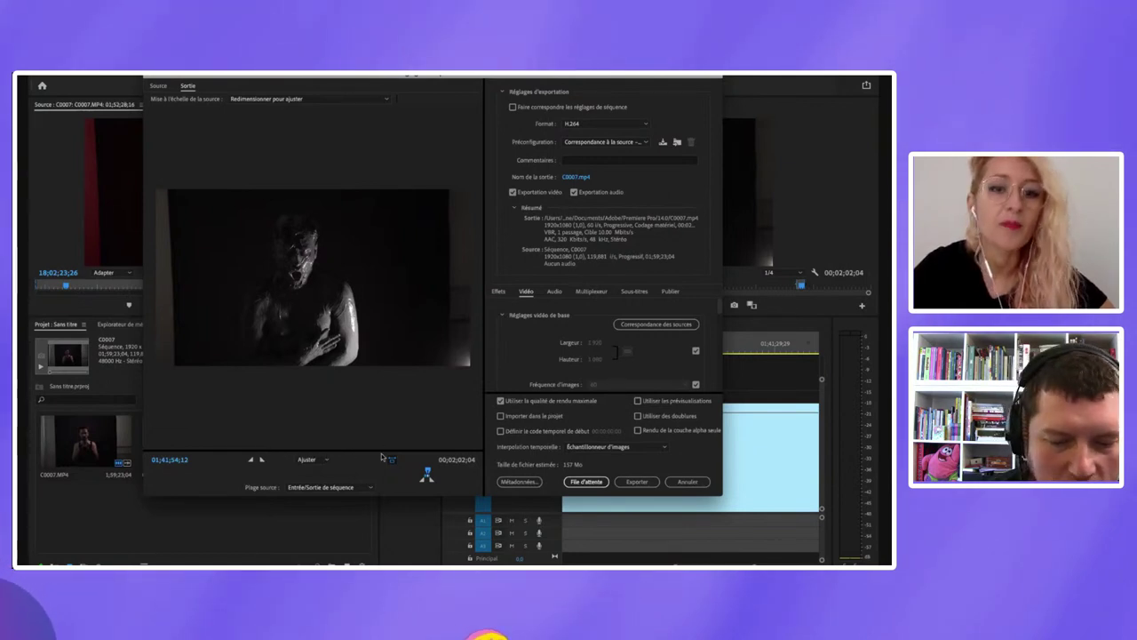
pyautogui.click(427, 473)
pyautogui.moveTo(427, 474); pyautogui.dragTo(427, 473)
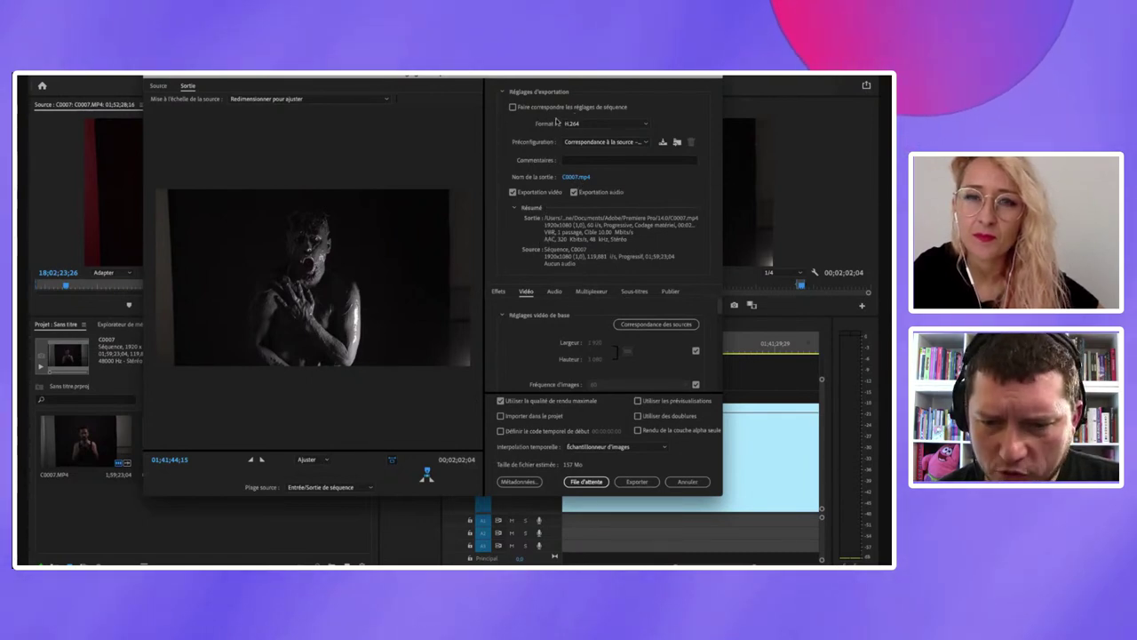
pyautogui.click(594, 123)
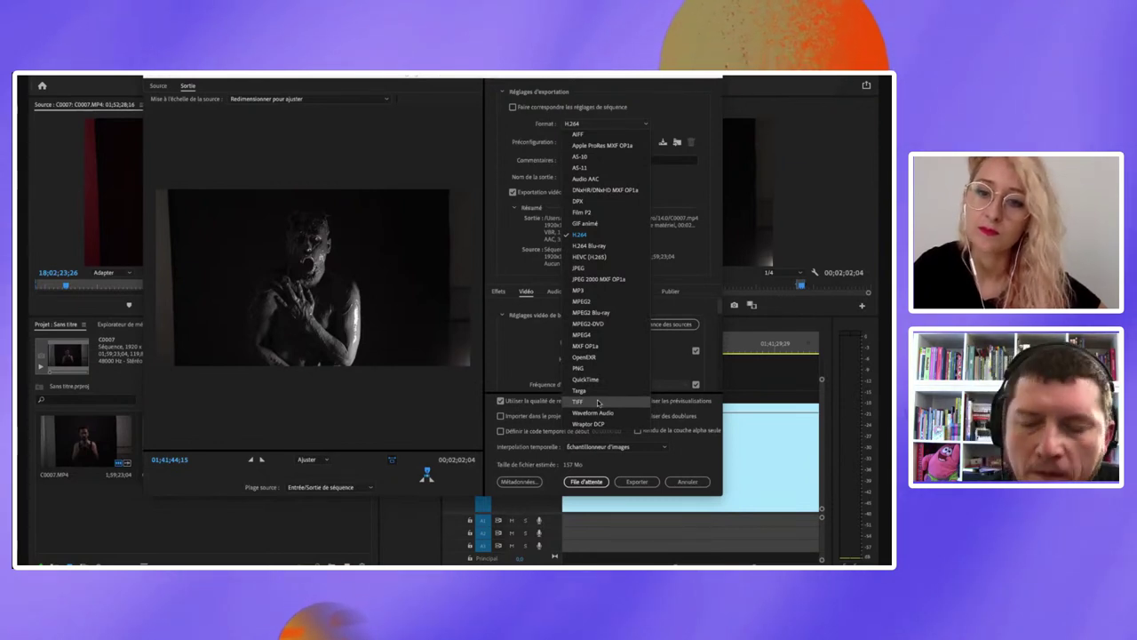
pyautogui.click(598, 402)
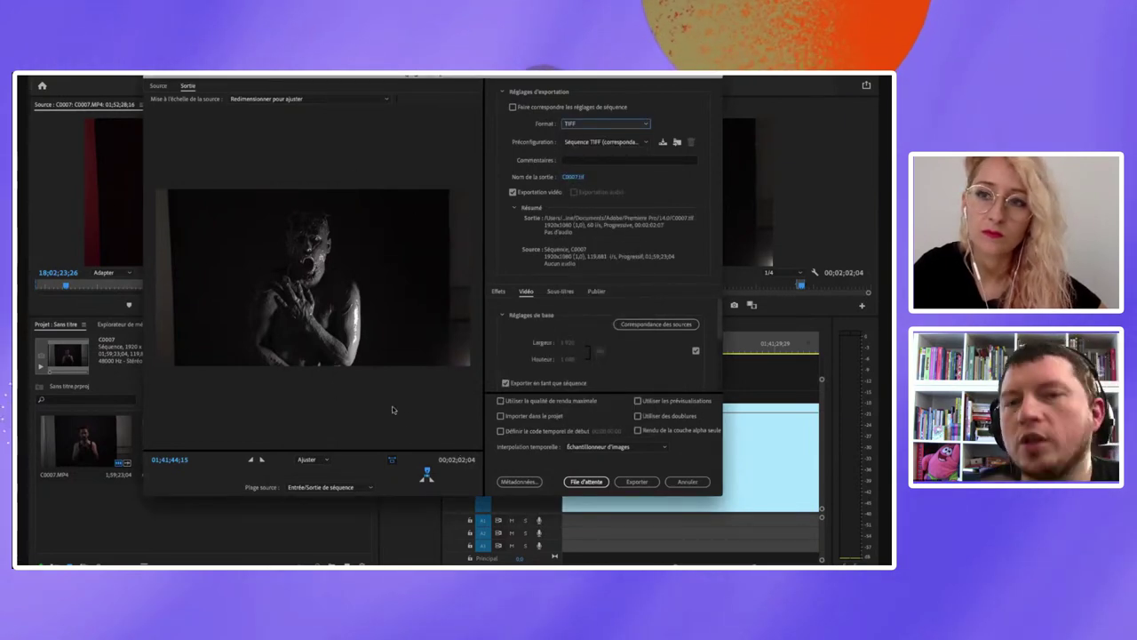
pyautogui.click(623, 126)
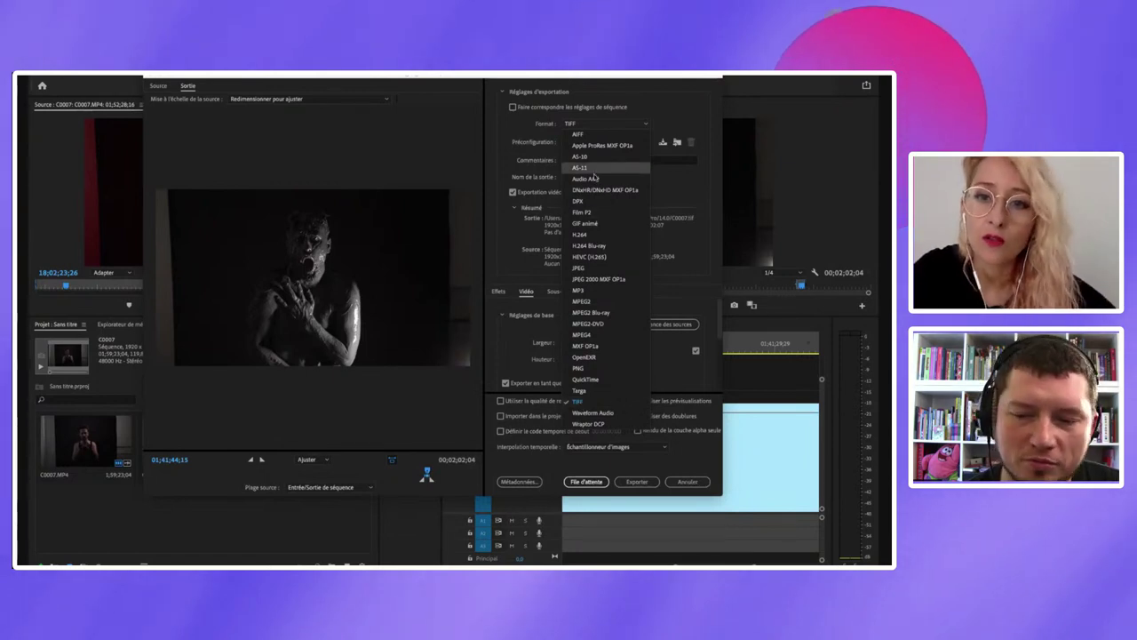
pyautogui.click(585, 269)
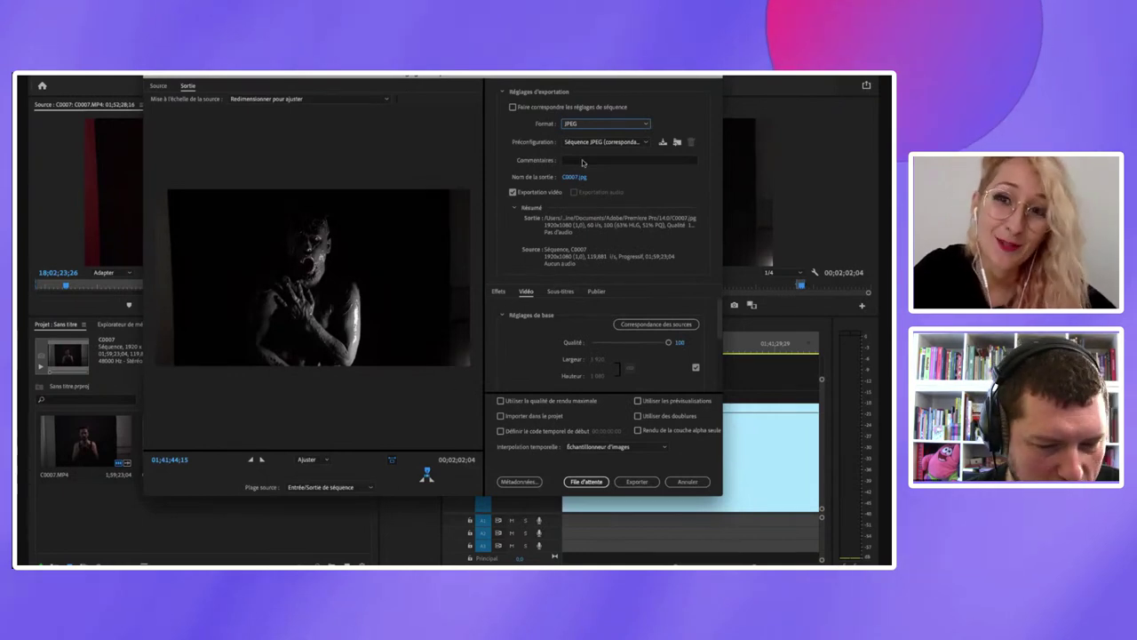
pyautogui.click(591, 126)
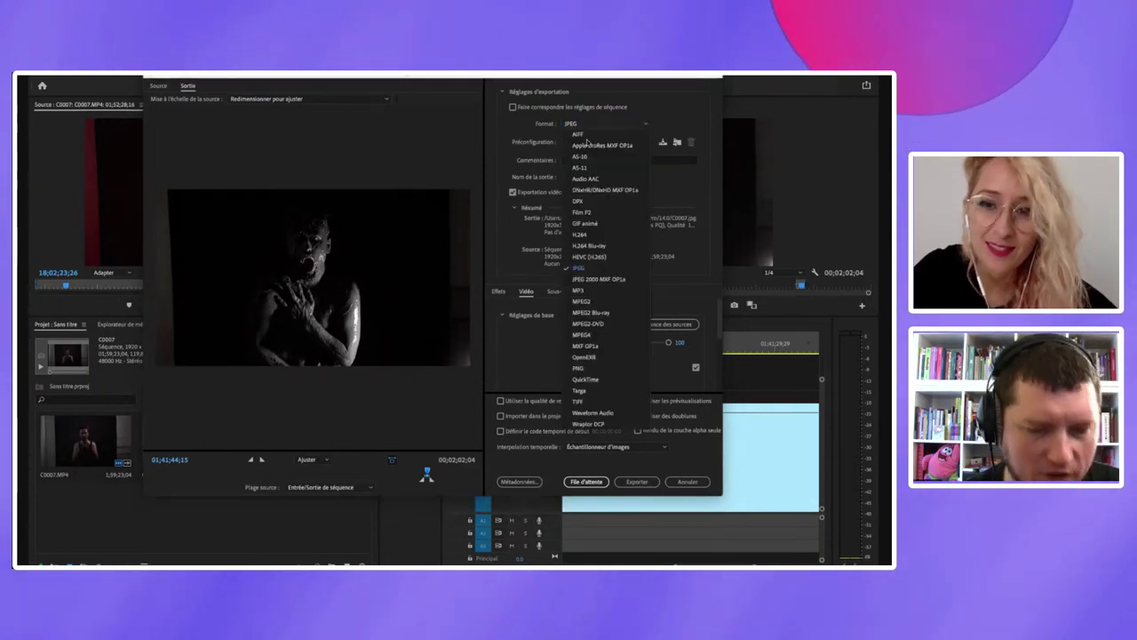
pyautogui.click(579, 399)
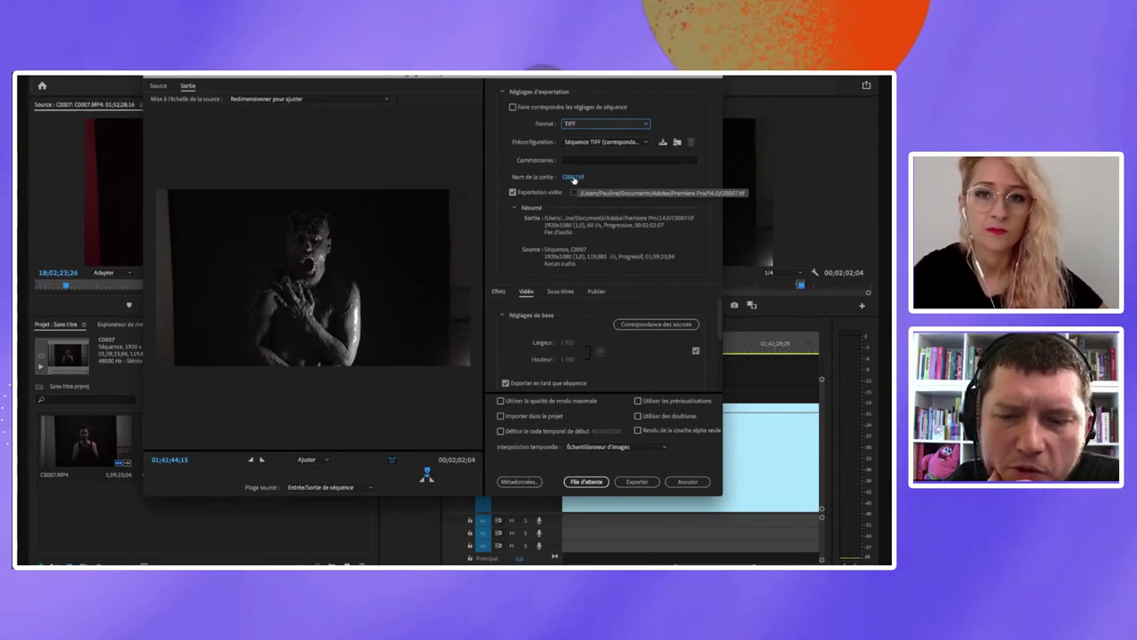
# Step: Create a SEQUENCE MAX folder on the Bureau as the export destination
pyautogui.click(573, 178)
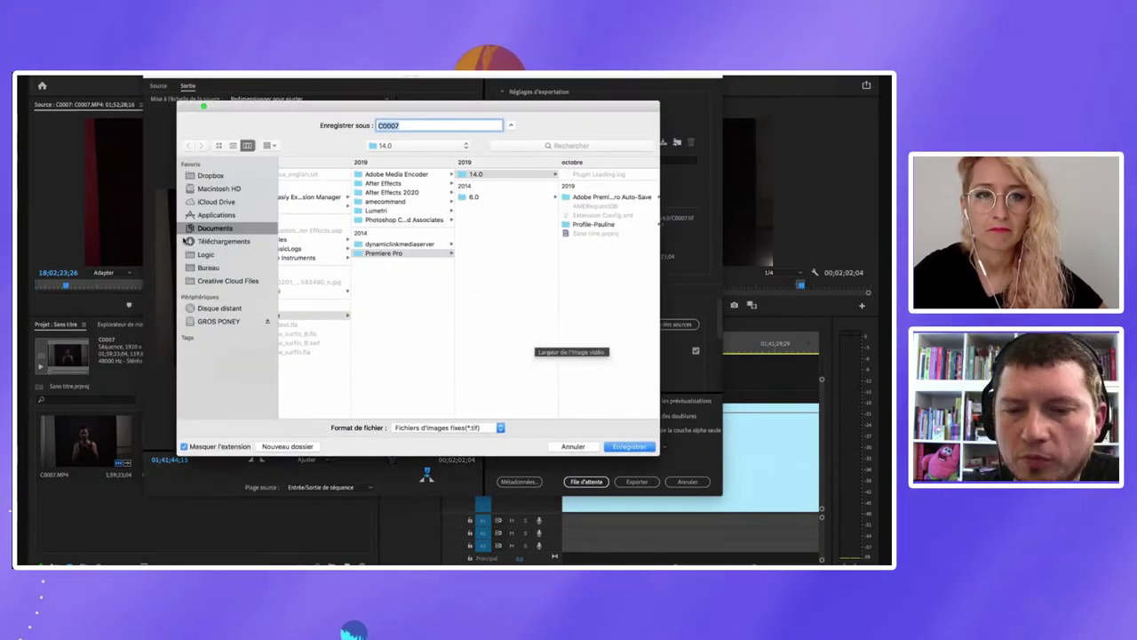
pyautogui.click(209, 268)
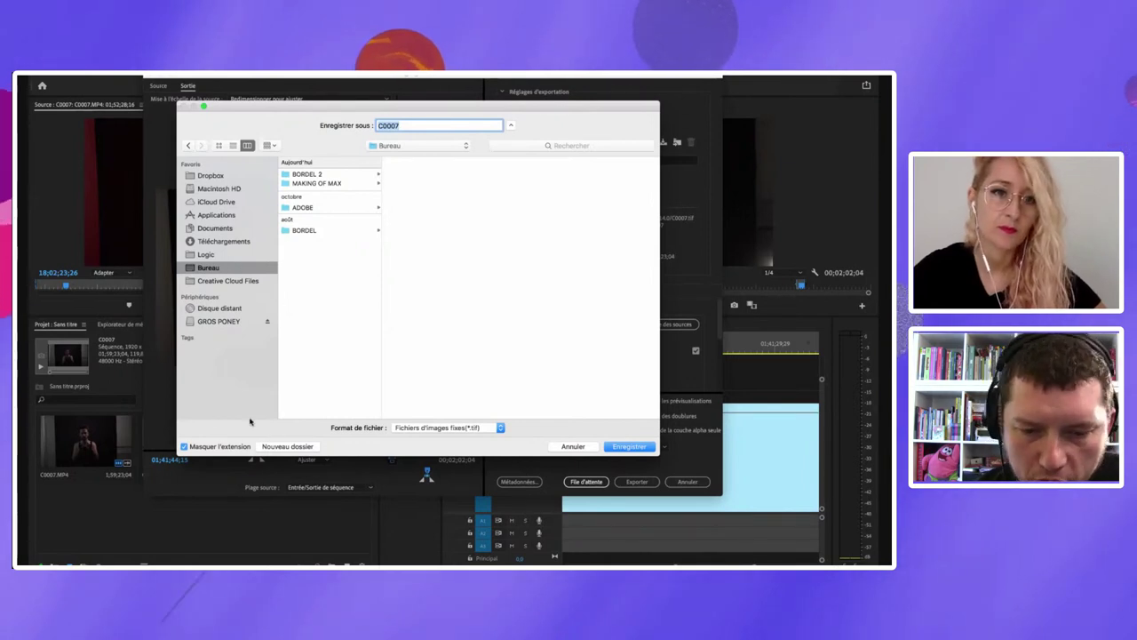
pyautogui.click(282, 446)
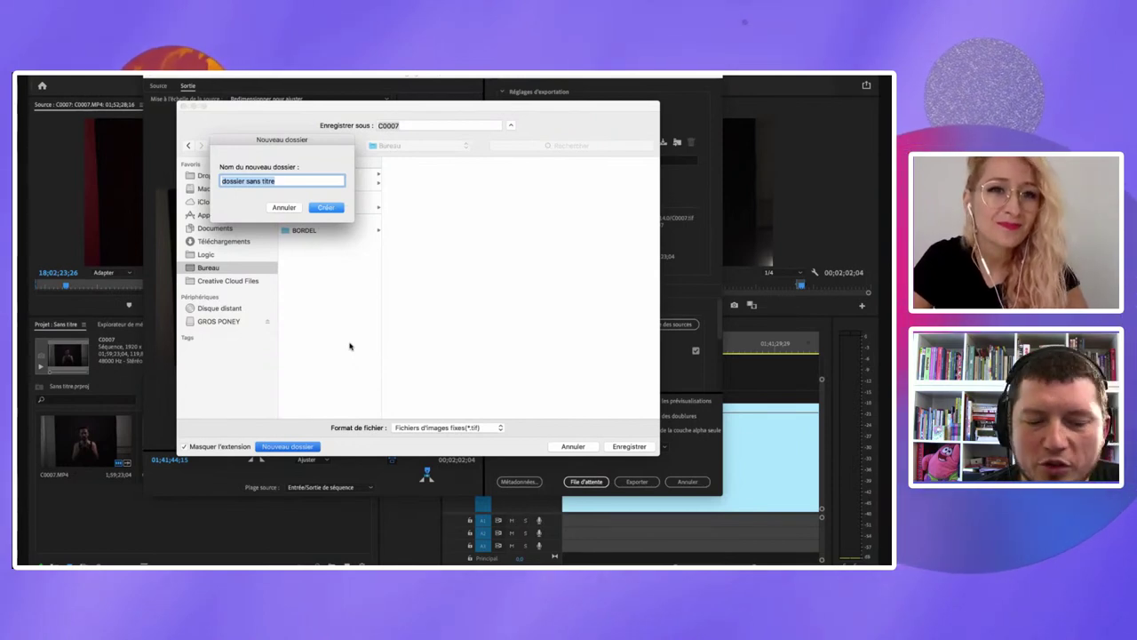
pyautogui.write('St')
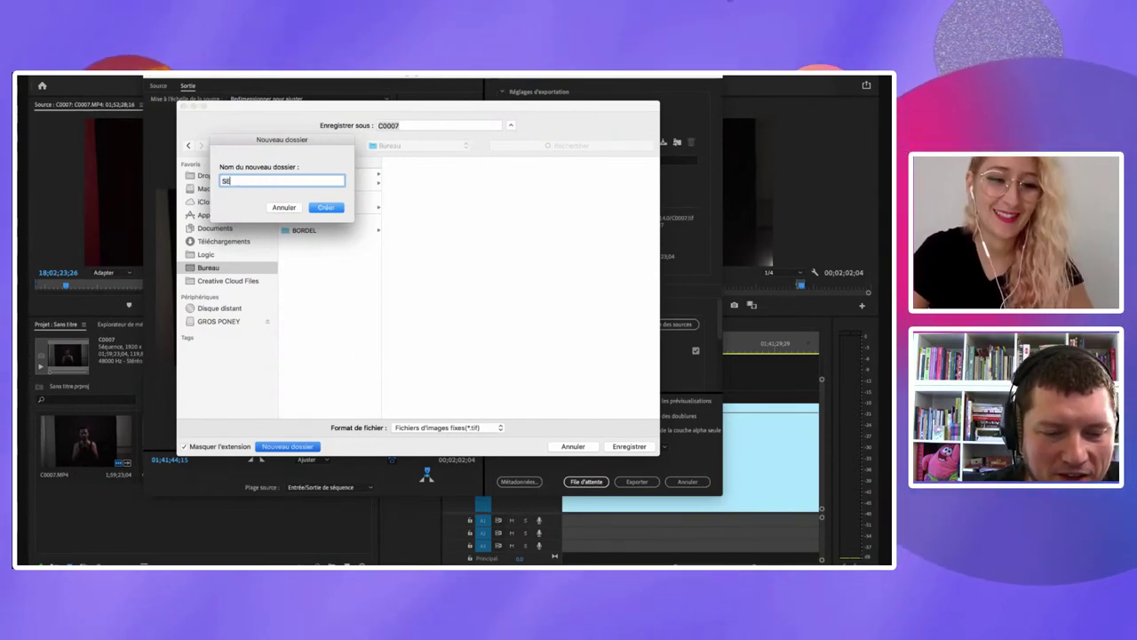
pyautogui.write('QUENCE')
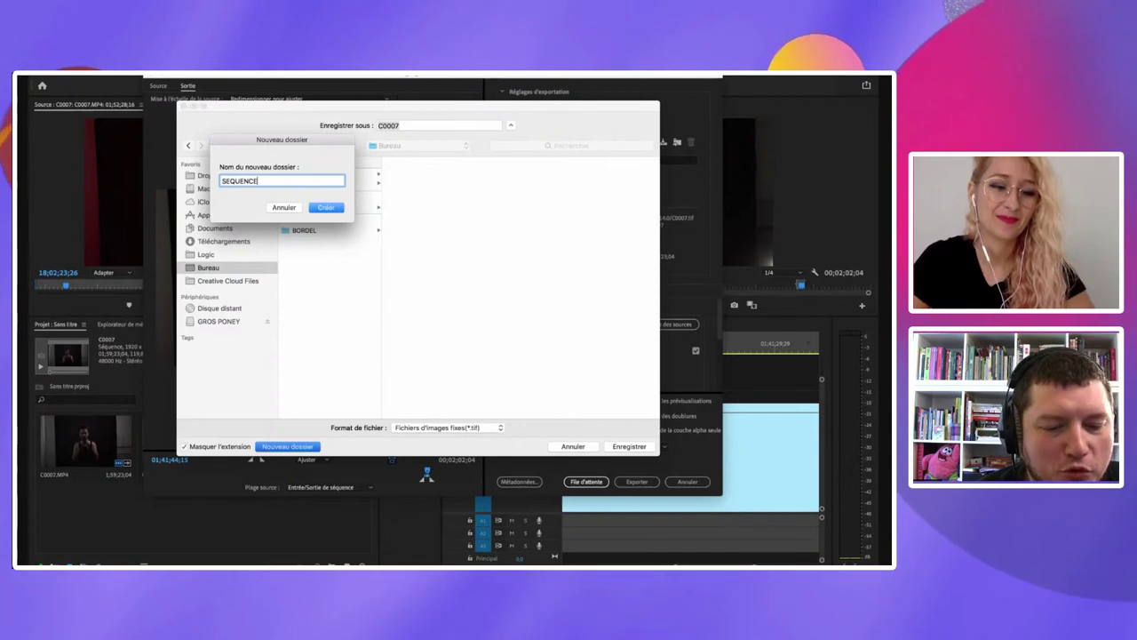
pyautogui.write(' MAX')
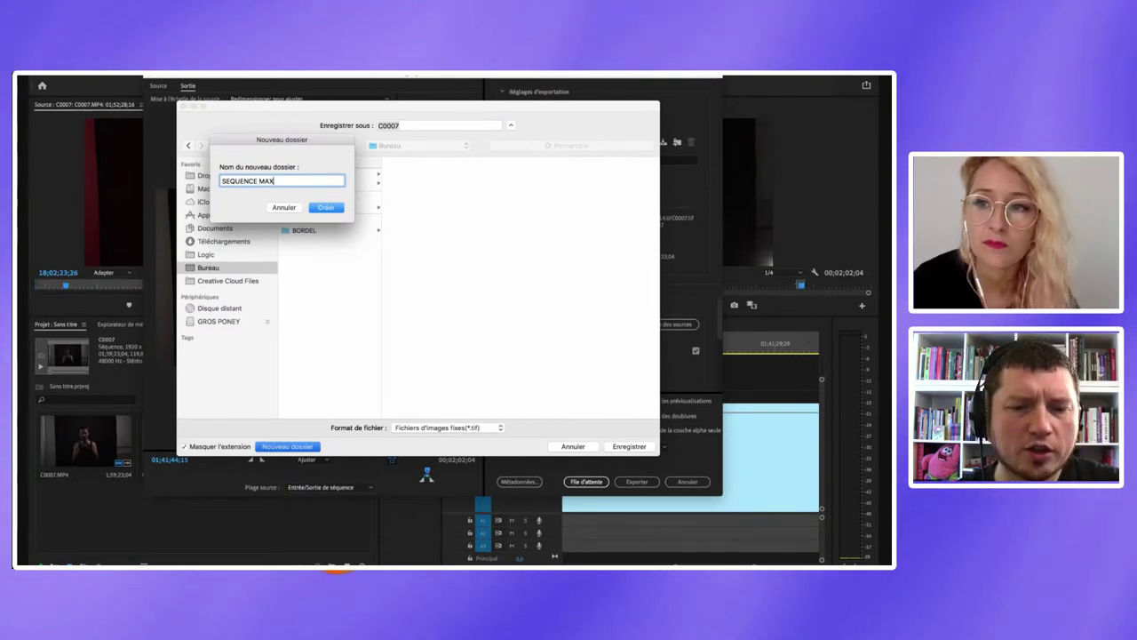
pyautogui.click(334, 211)
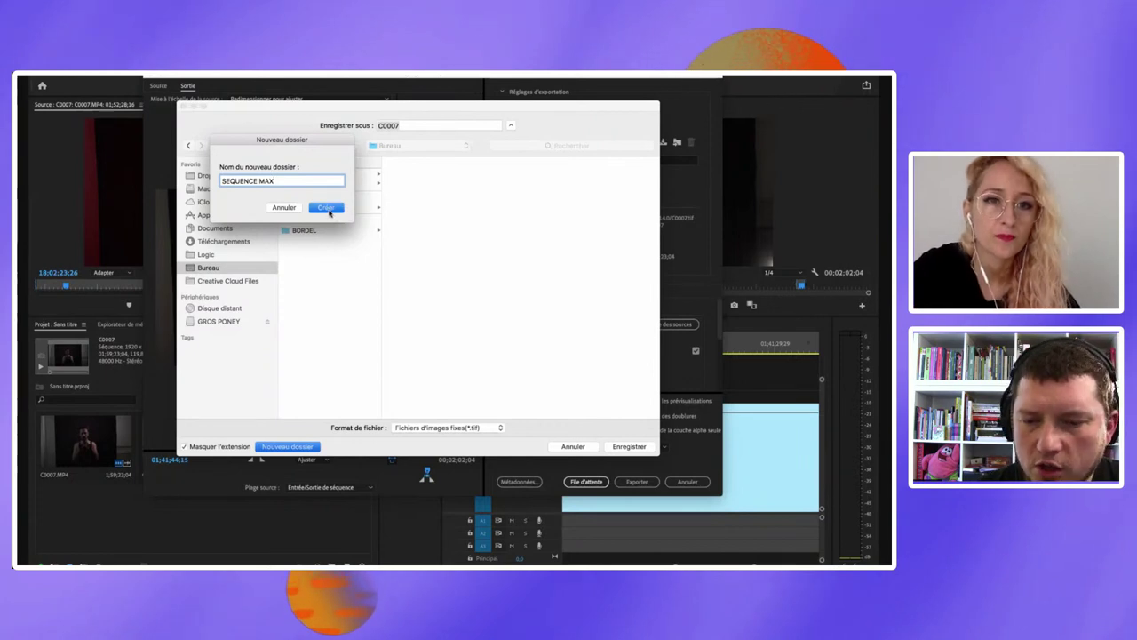
# Step: Save C0007.tif into SEQUENCE MAX and queue the export in Media Encoder
pyautogui.click(628, 447)
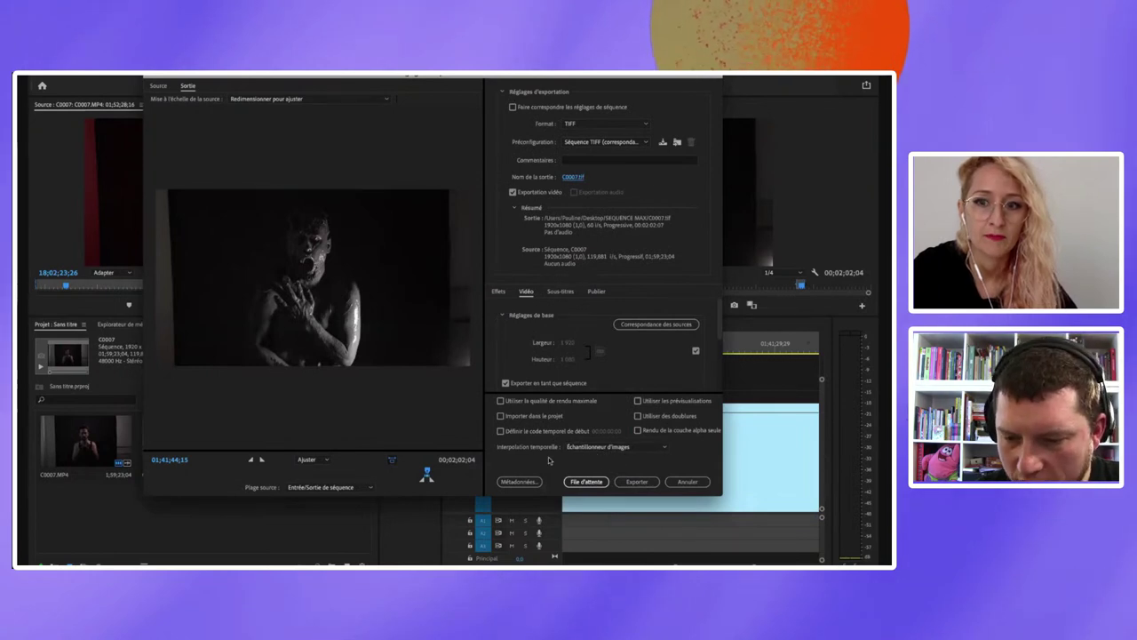
pyautogui.click(585, 480)
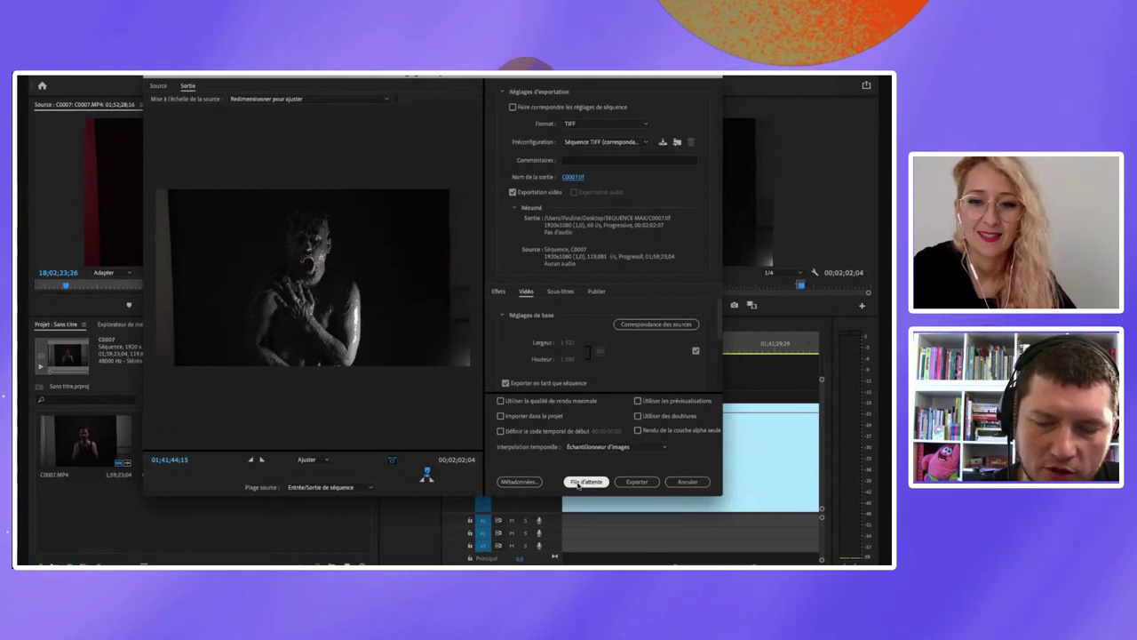
pyautogui.click(585, 481)
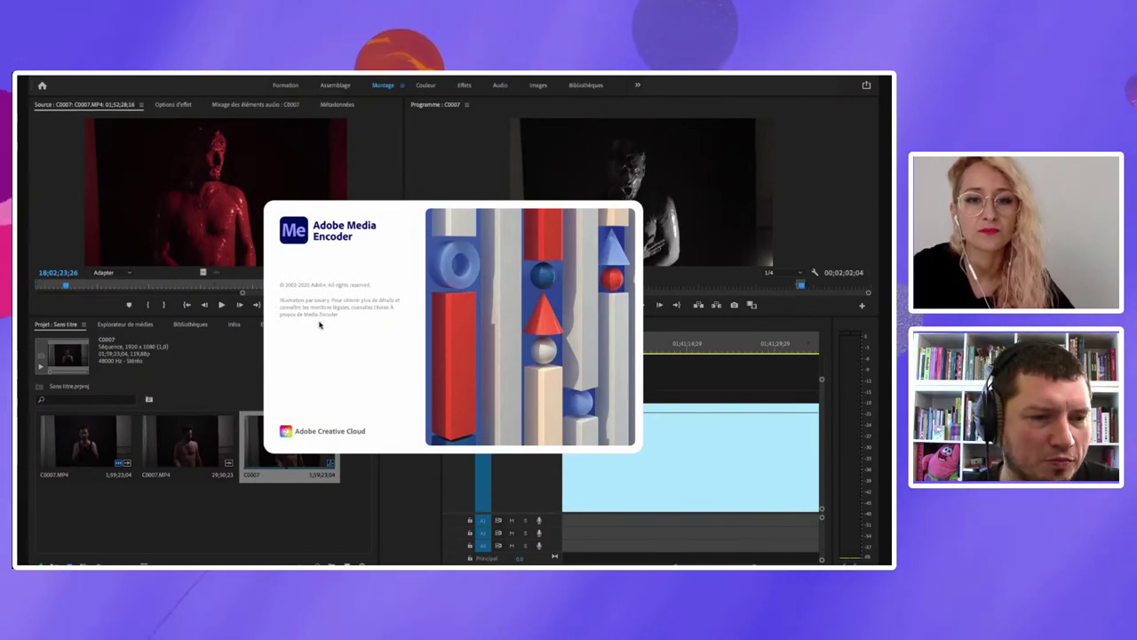
# Step: Wait while Adobe Media Encoder launches and loads the queued C0007 export
pyautogui.moveTo(111, 557)
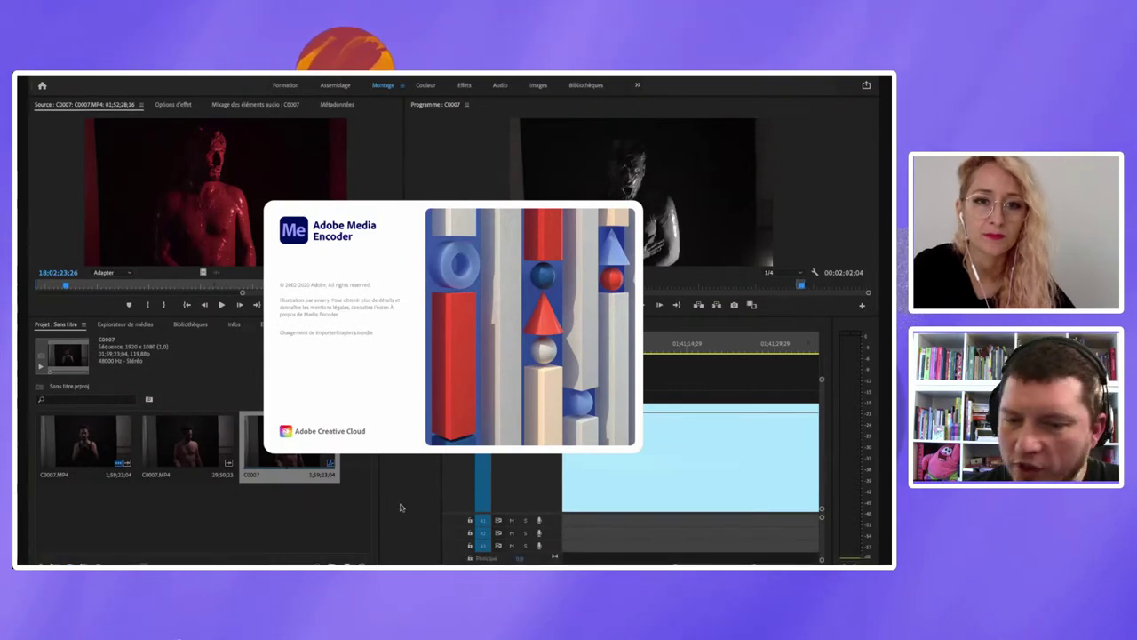
pyautogui.moveTo(737, 559)
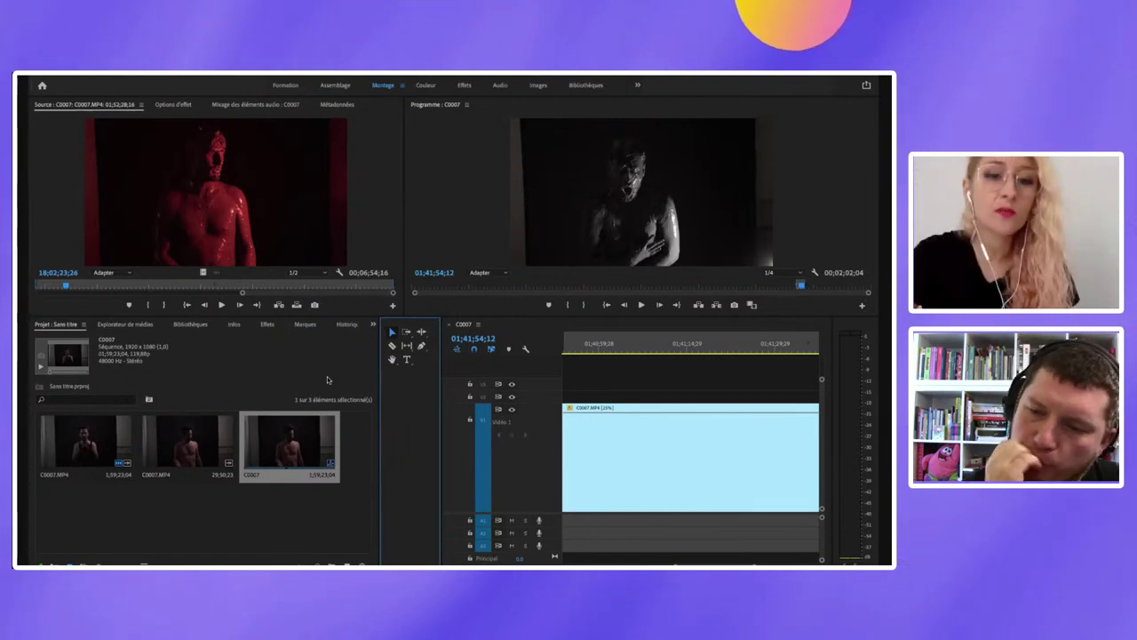
pyautogui.moveTo(401, 556)
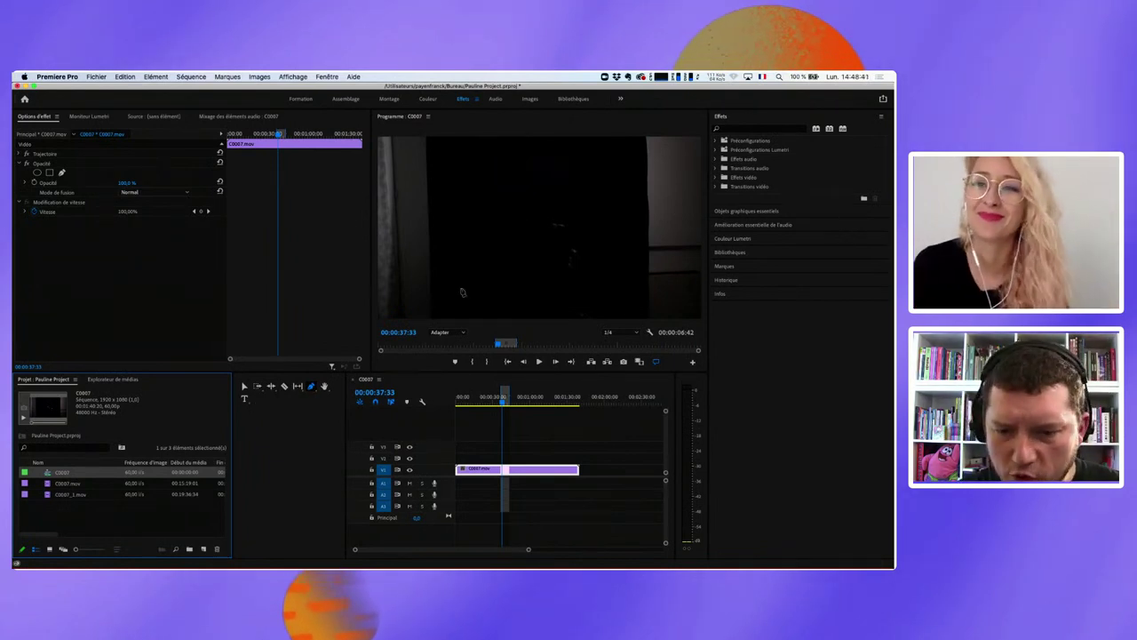
# Step: Set the Program monitor zoom to 25% and resize the Premiere Pro window
pyautogui.scroll(-2, 545, 228)
pyautogui.scroll(4, 545, 228)
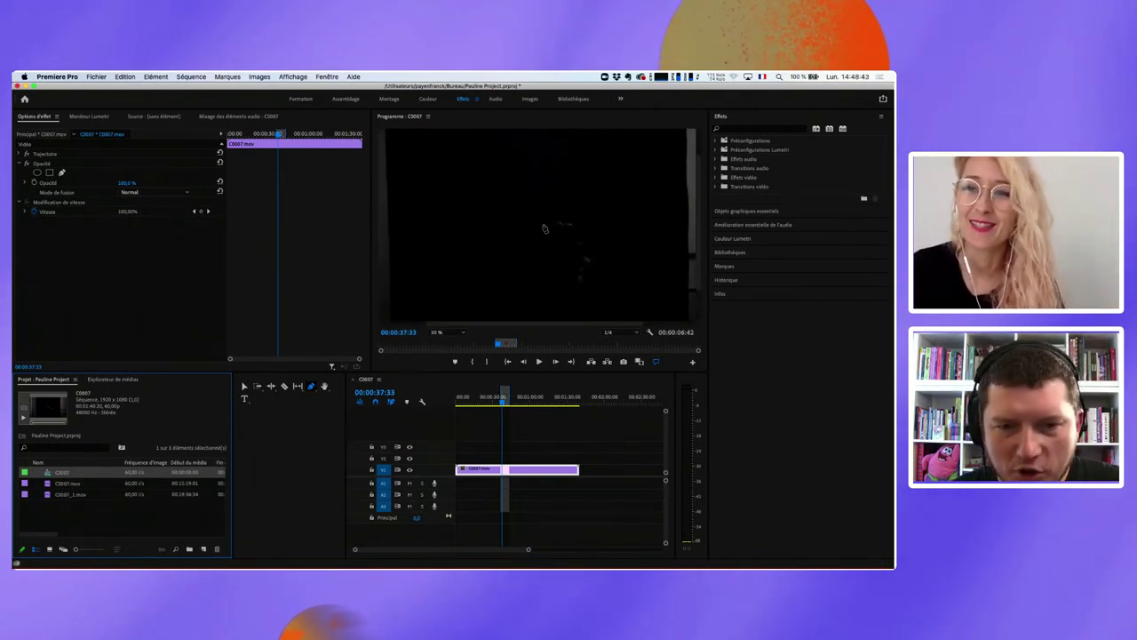
pyautogui.scroll(-1, 549, 227)
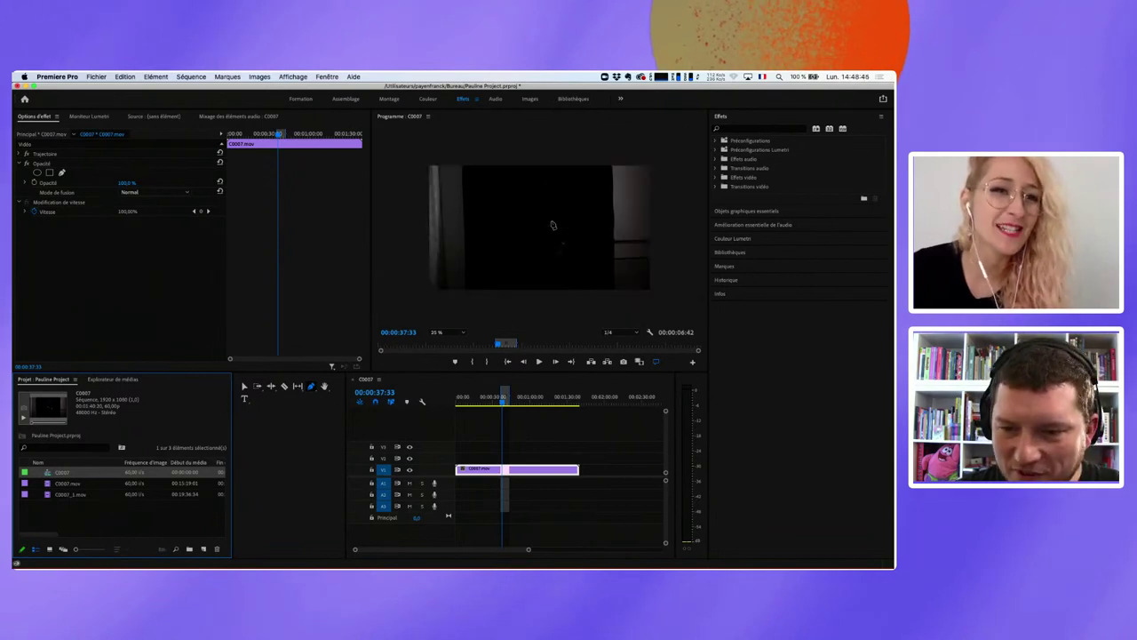
pyautogui.doubleClick(795, 90)
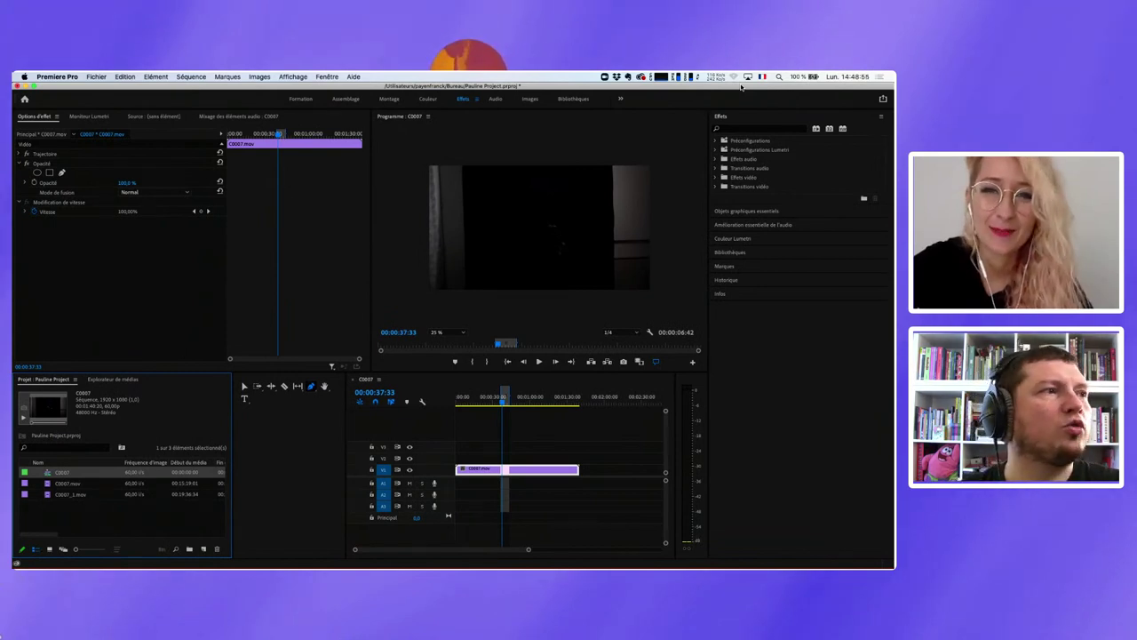
pyautogui.click(293, 76)
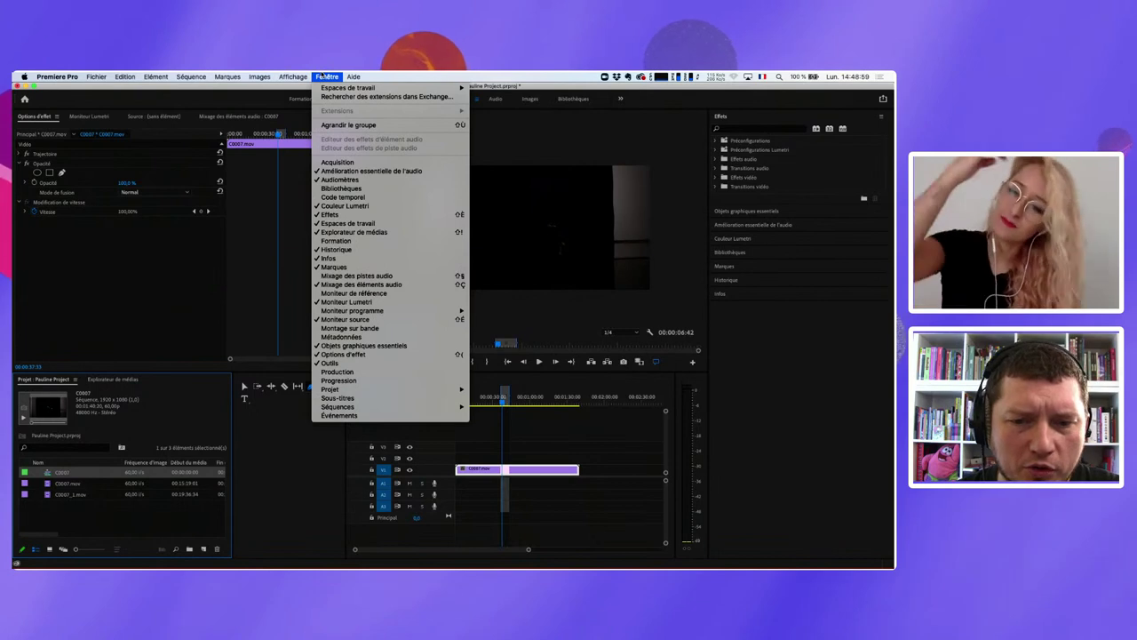
pyautogui.moveTo(354, 77)
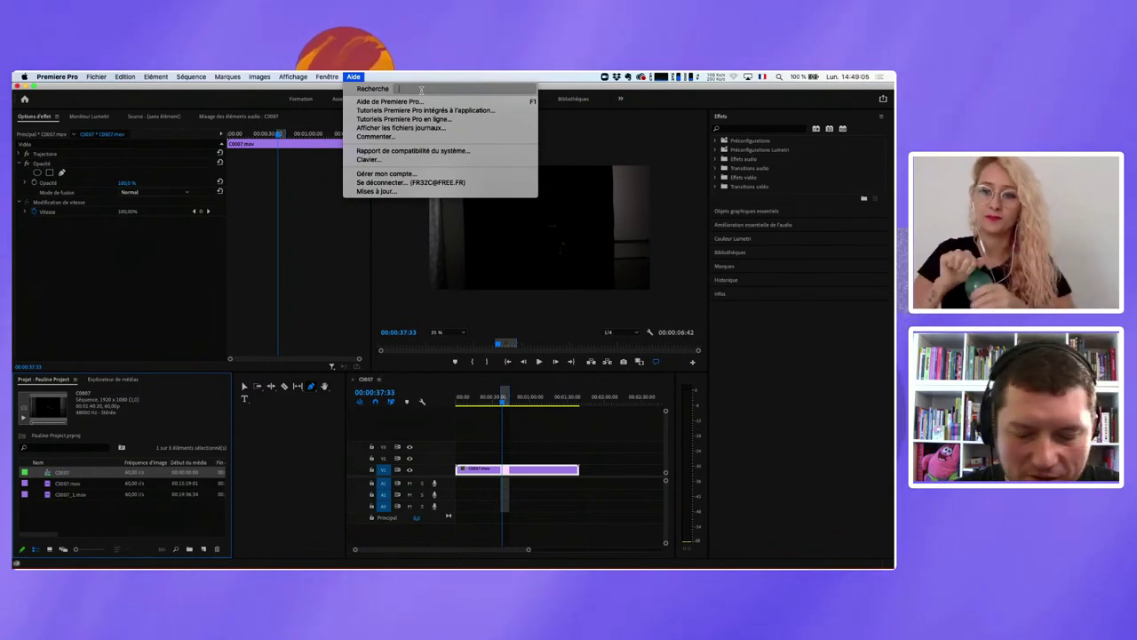
pyautogui.write('automatisation')
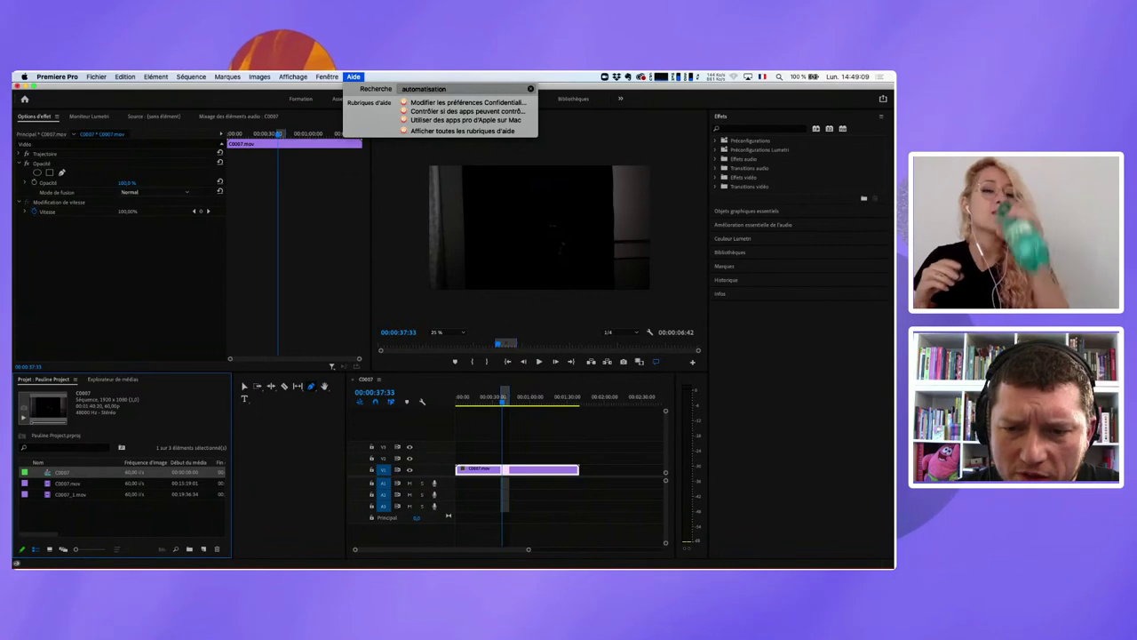
pyautogui.click(555, 74)
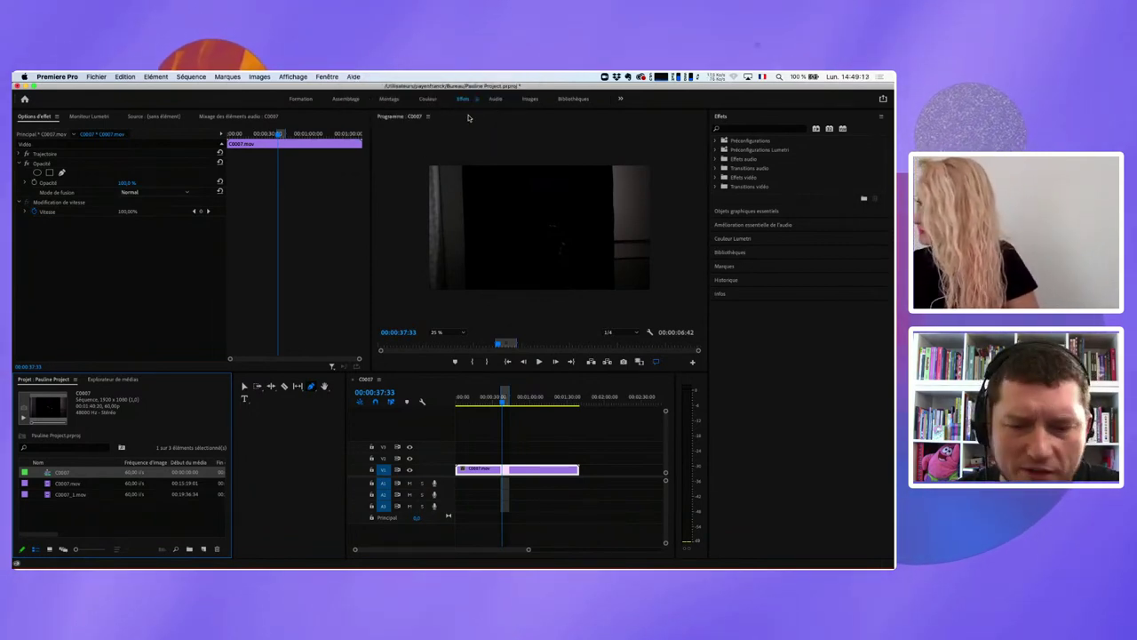
pyautogui.click(121, 76)
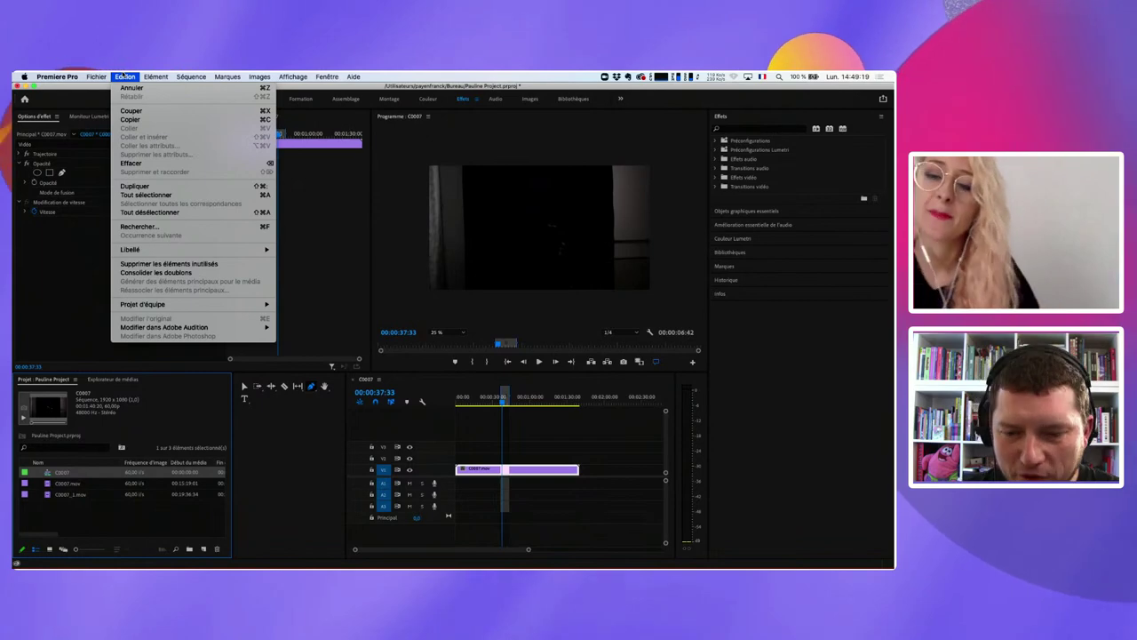
# Step: Open the Essential Graphics templates and remove the library filter
pyautogui.click(788, 221)
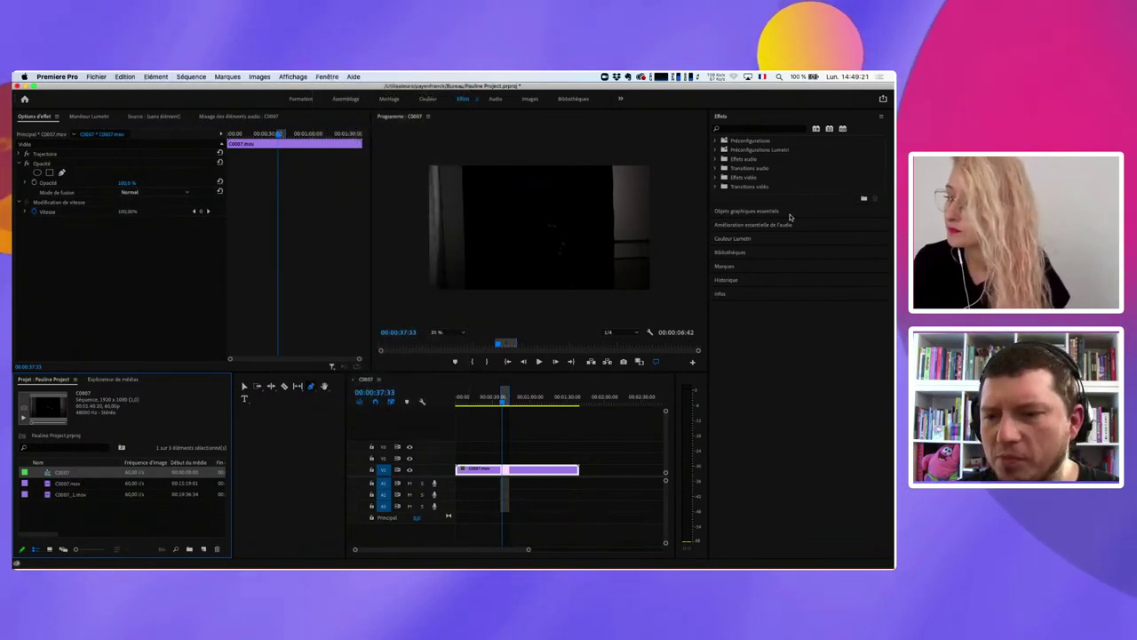
pyautogui.click(769, 212)
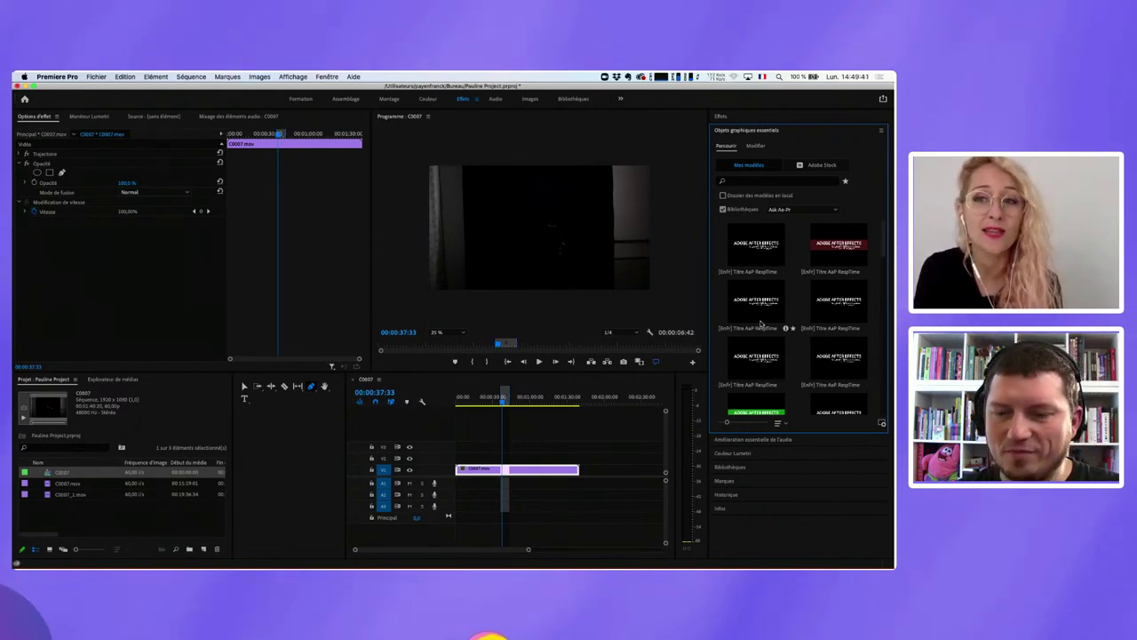
pyautogui.scroll(-1, 760, 325)
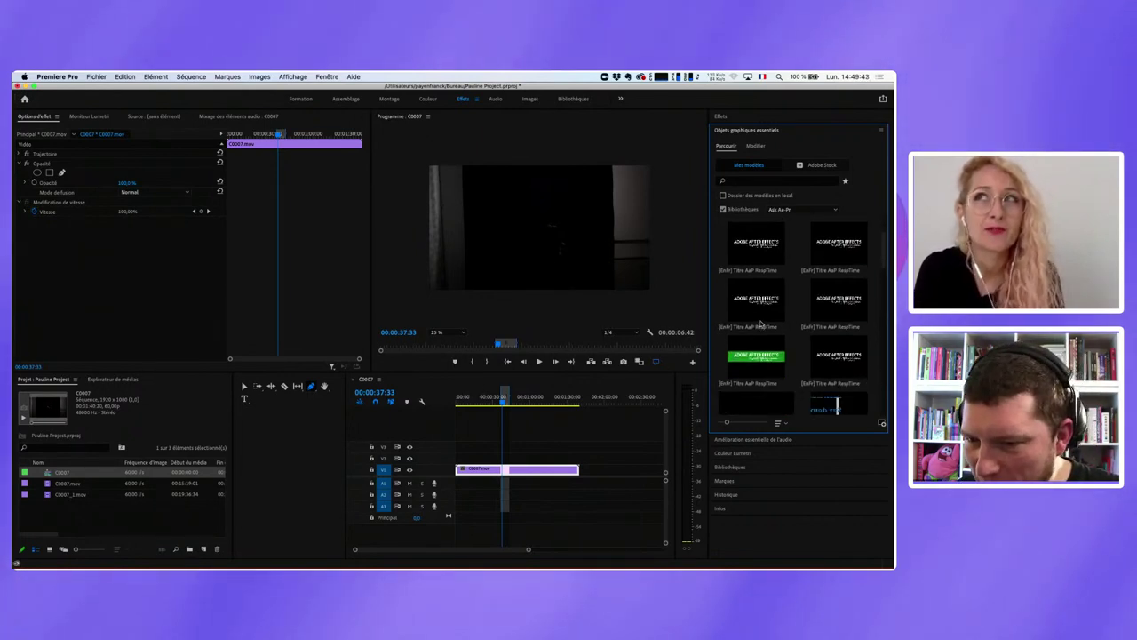
pyautogui.click(737, 210)
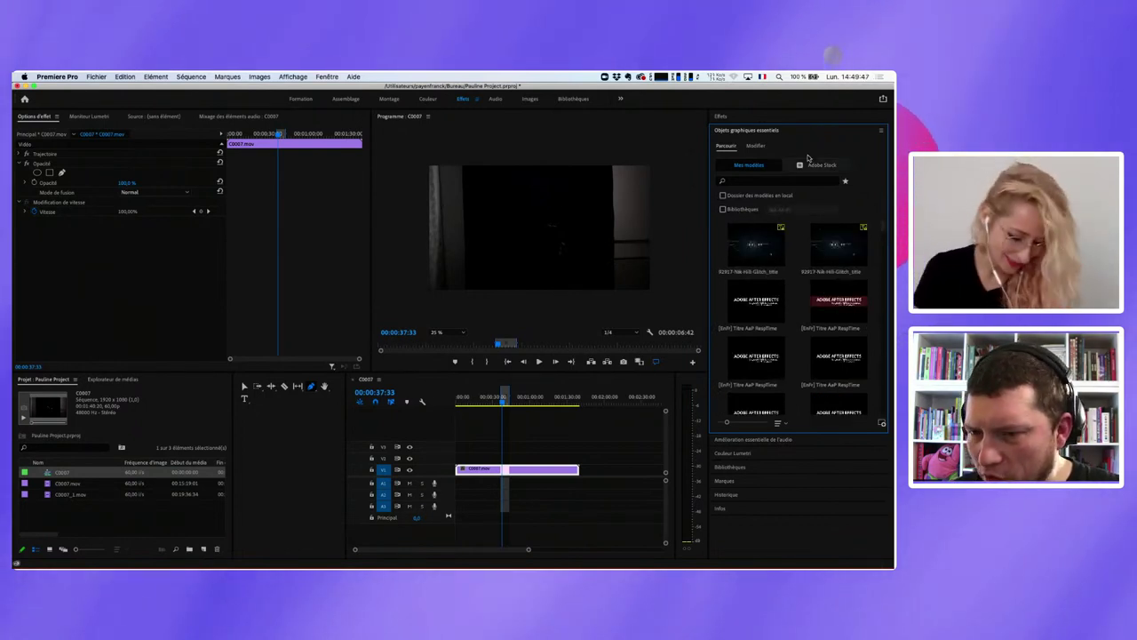
# Step: Show page 2 of the Adobe Stock templates with the panel maximized
pyautogui.click(810, 166)
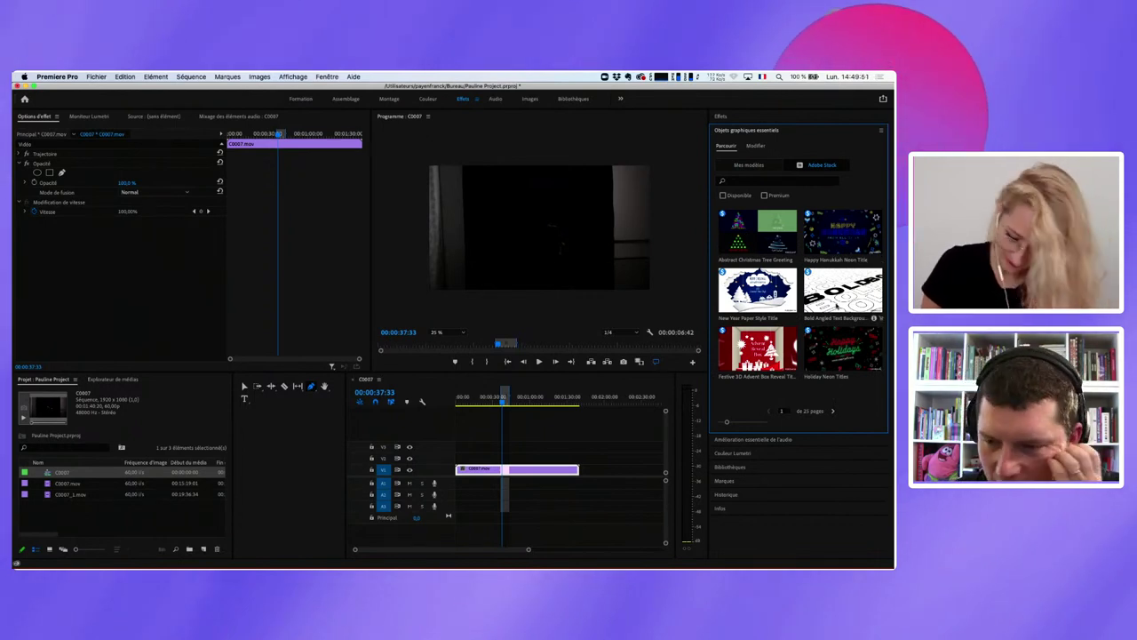
pyautogui.click(833, 412)
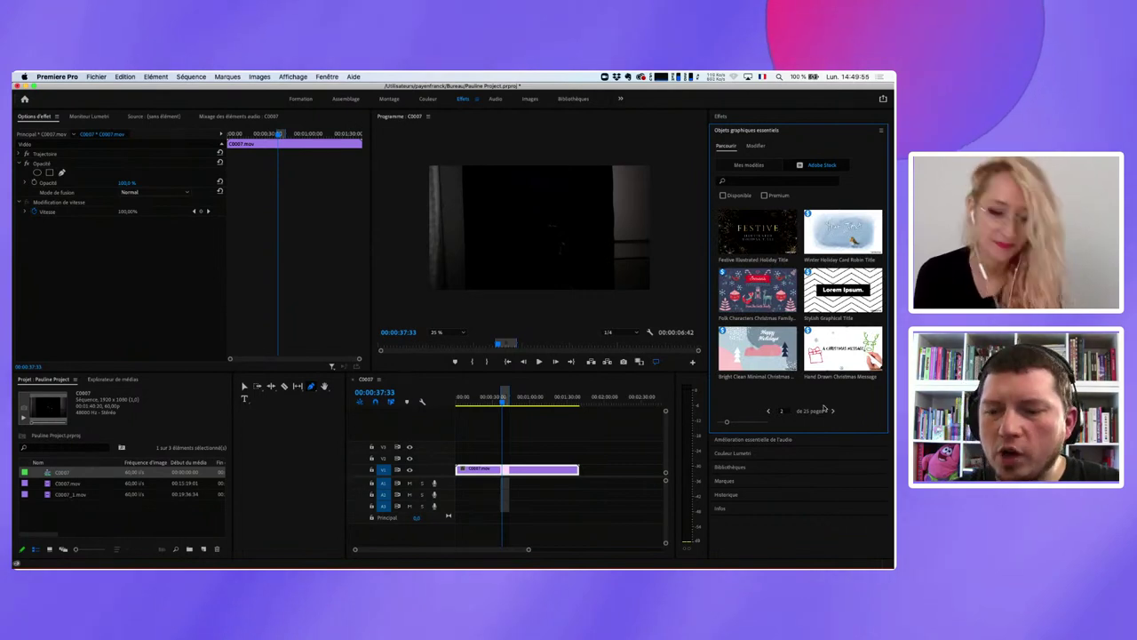
pyautogui.press('`')
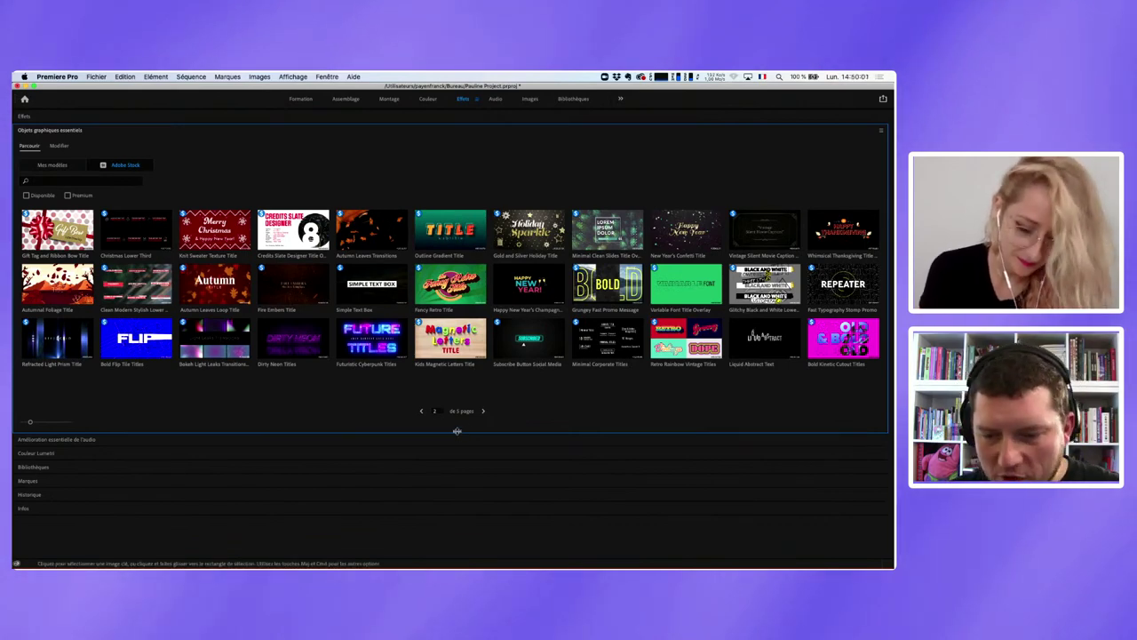
# Step: Enlarge the template grid, then restore the normal multi-panel editing layout
pyautogui.moveTo(457, 431); pyautogui.dragTo(460, 540)
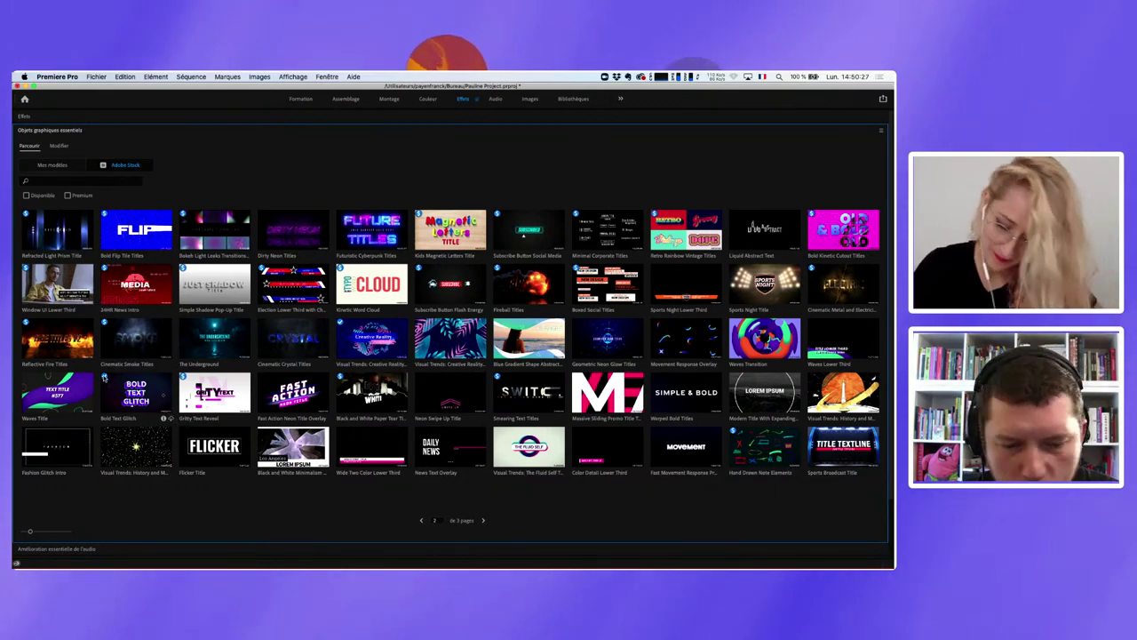
pyautogui.press('`')
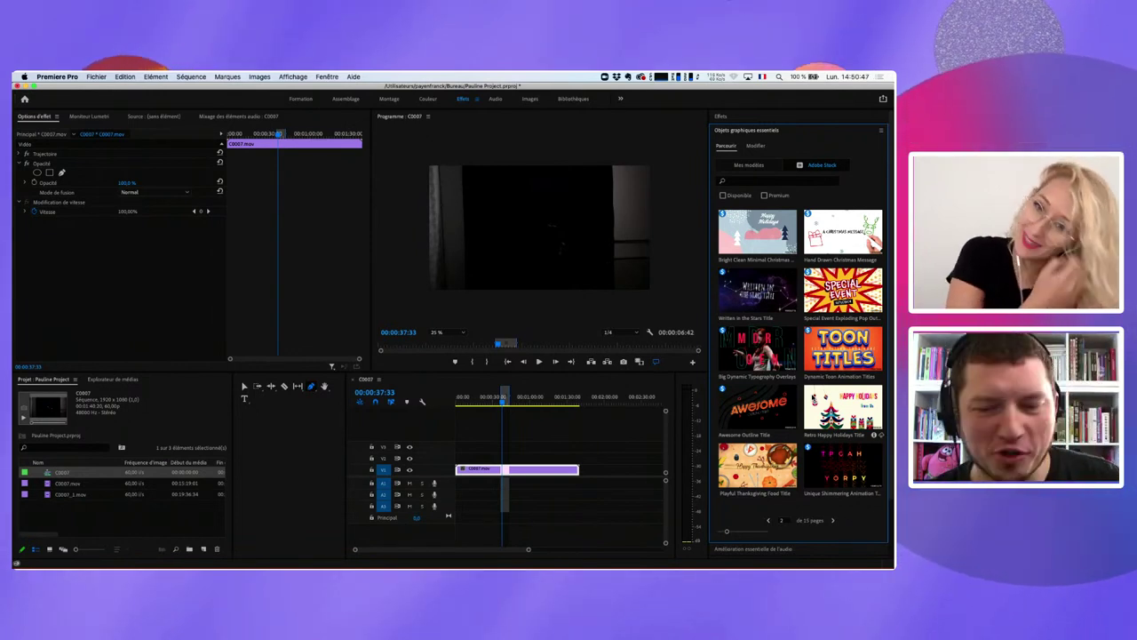
# Step: Search the Adobe Stock templates for 'bold'
pyautogui.scroll(-2, 802, 358)
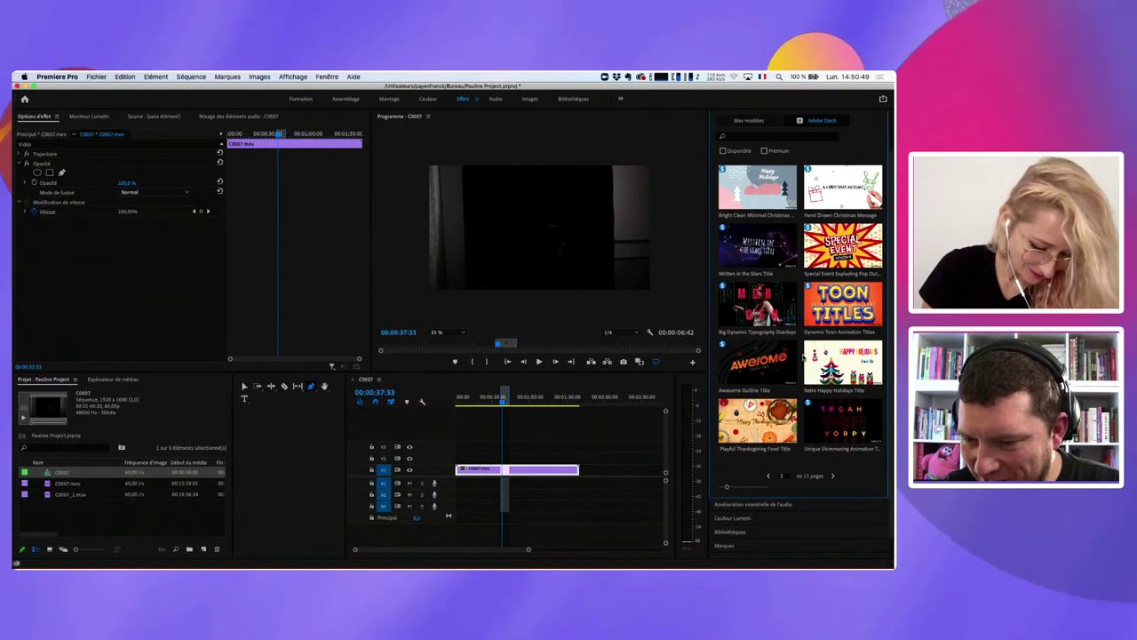
pyautogui.scroll(2, 784, 478)
pyautogui.click(773, 181)
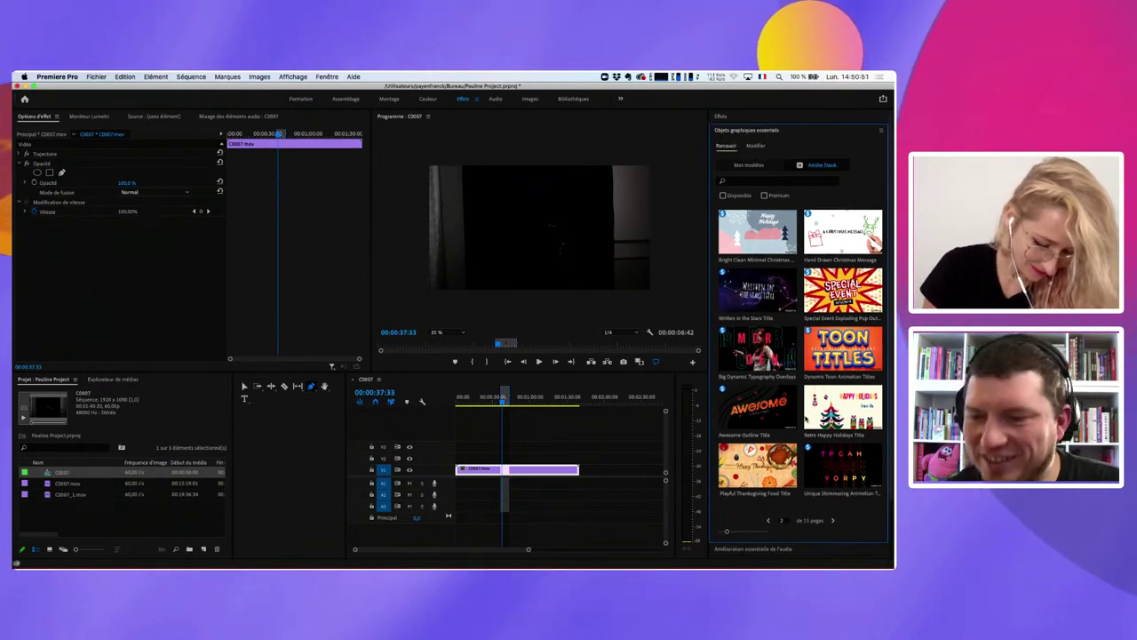
pyautogui.write('li')
pyautogui.write('old')
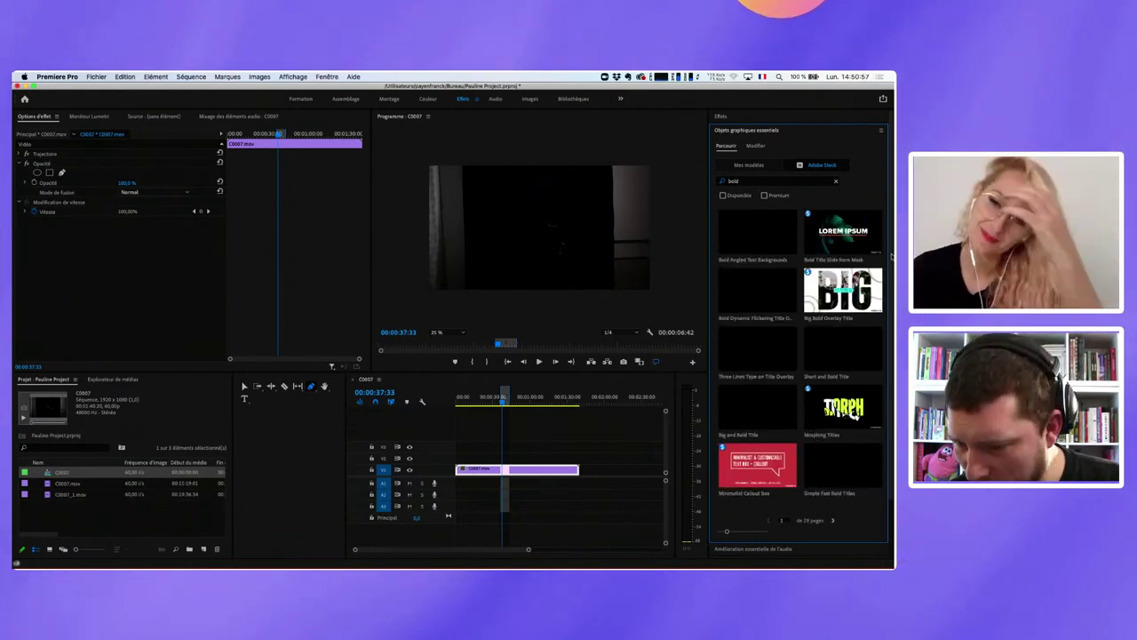
# Step: Page through the 'bold' results and filter them to Disponible templates only
pyautogui.scroll(-1, 829, 268)
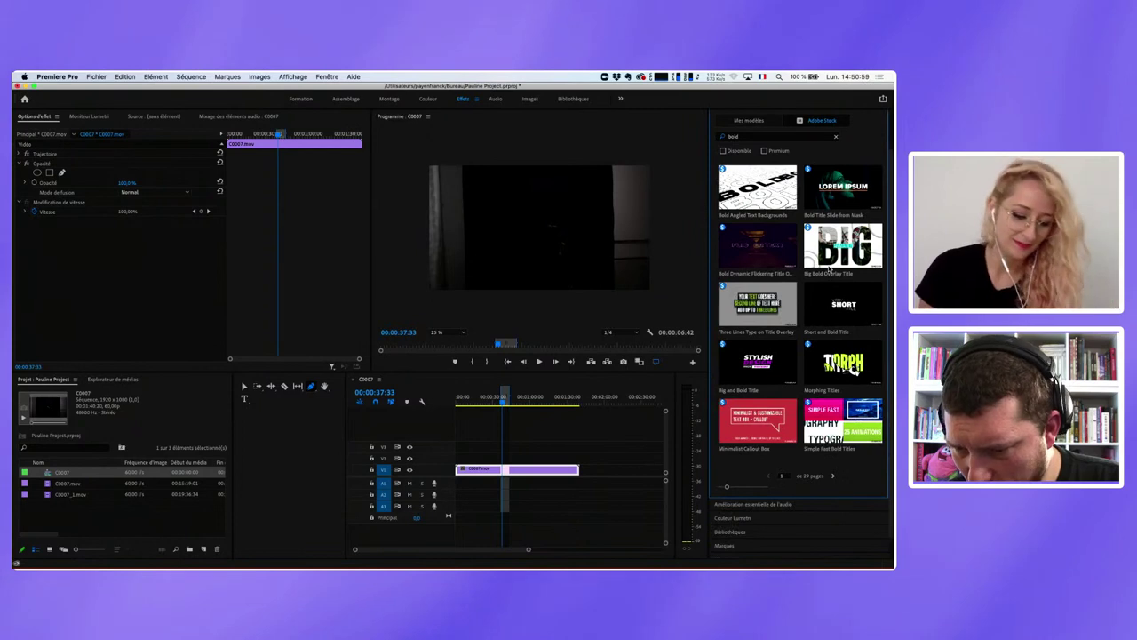
pyautogui.click(835, 476)
pyautogui.click(834, 477)
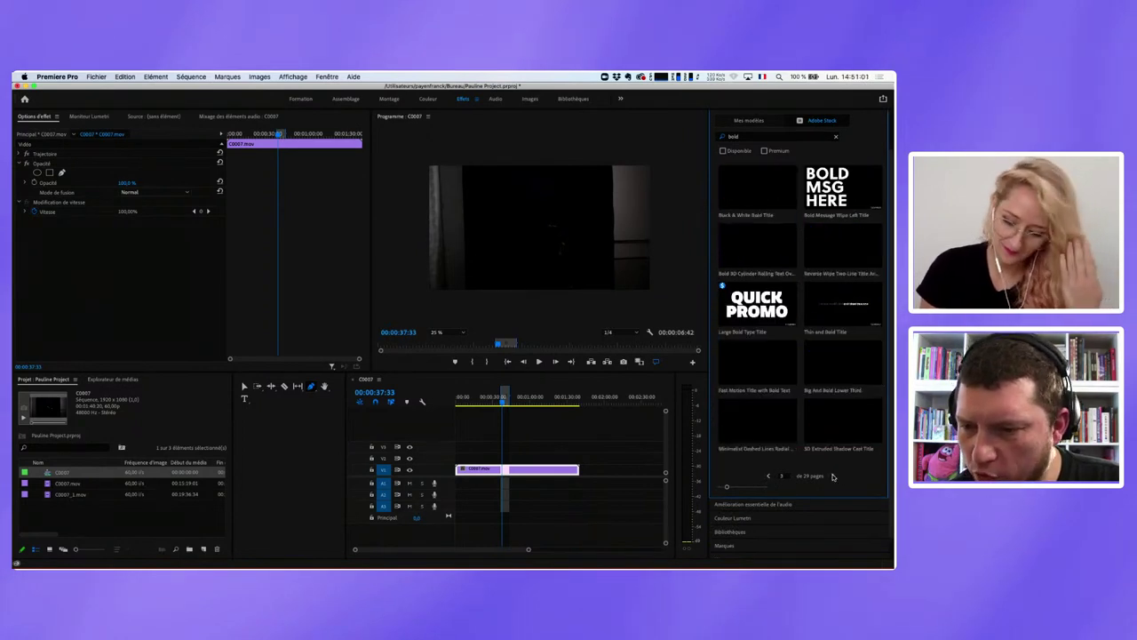
pyautogui.click(834, 476)
pyautogui.click(834, 476)
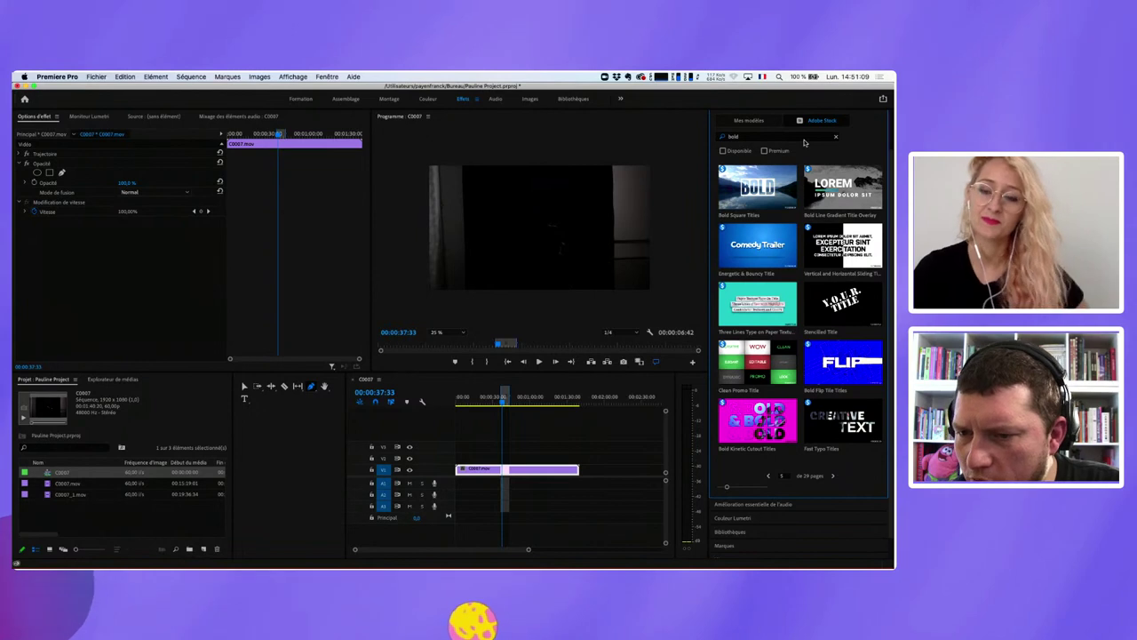
pyautogui.click(741, 152)
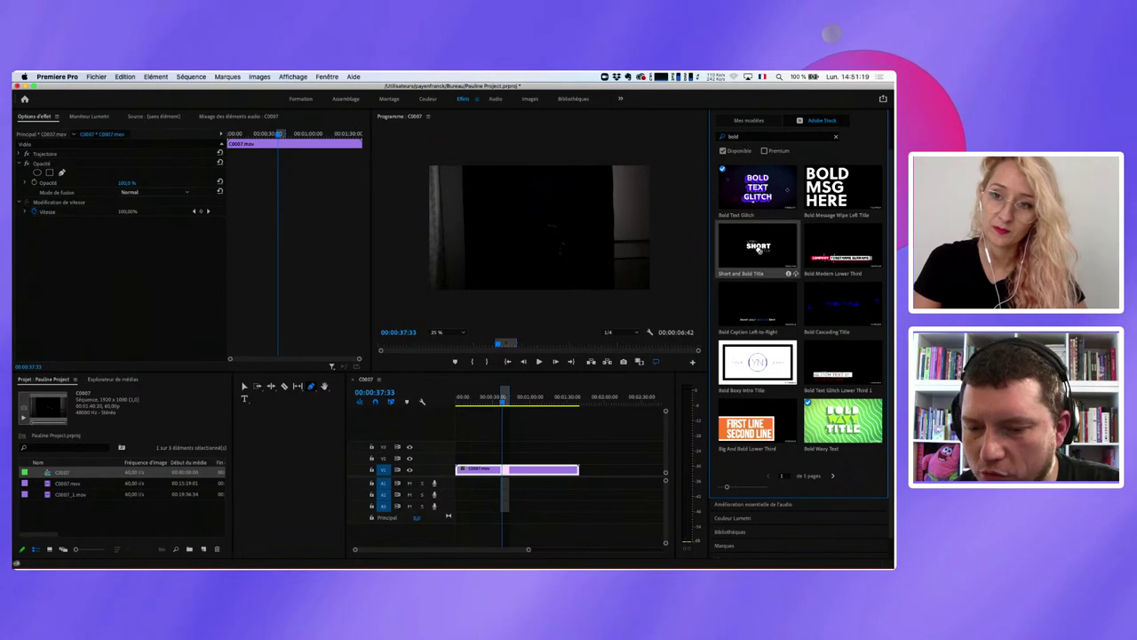
# Step: Place Short and Bold Title on V2 above C0007.mov and preview it
pyautogui.moveTo(764, 254); pyautogui.dragTo(534, 449)
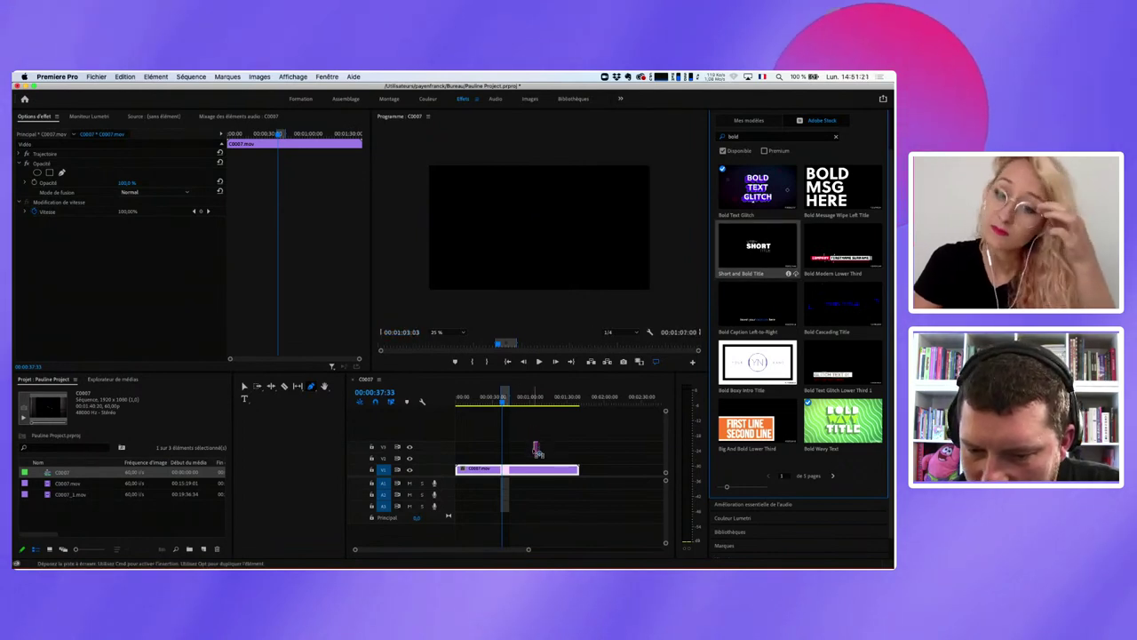
pyautogui.click(528, 397)
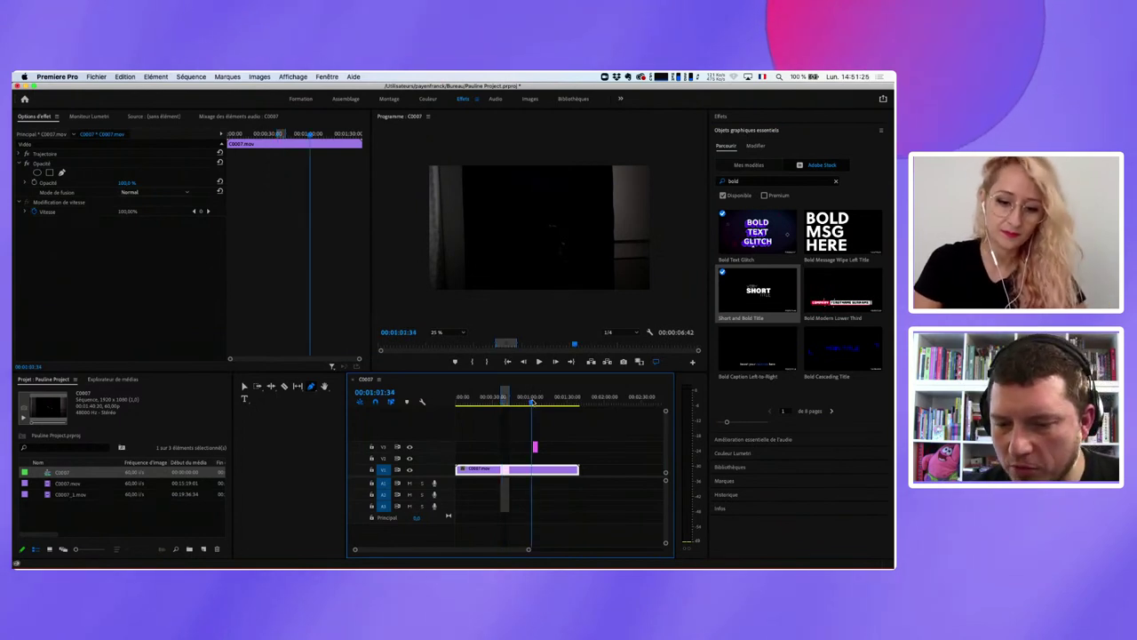
pyautogui.moveTo(530, 403); pyautogui.dragTo(535, 404)
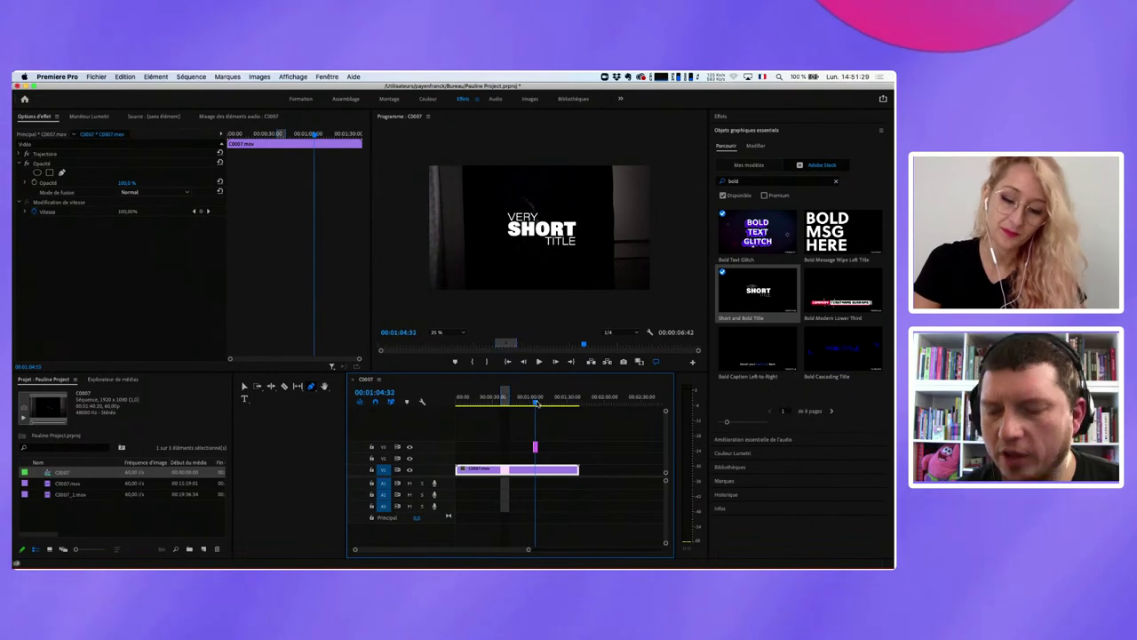
# Step: Zoom the timeline around the title and narrow the tools strip to widen it
pyautogui.press('=')
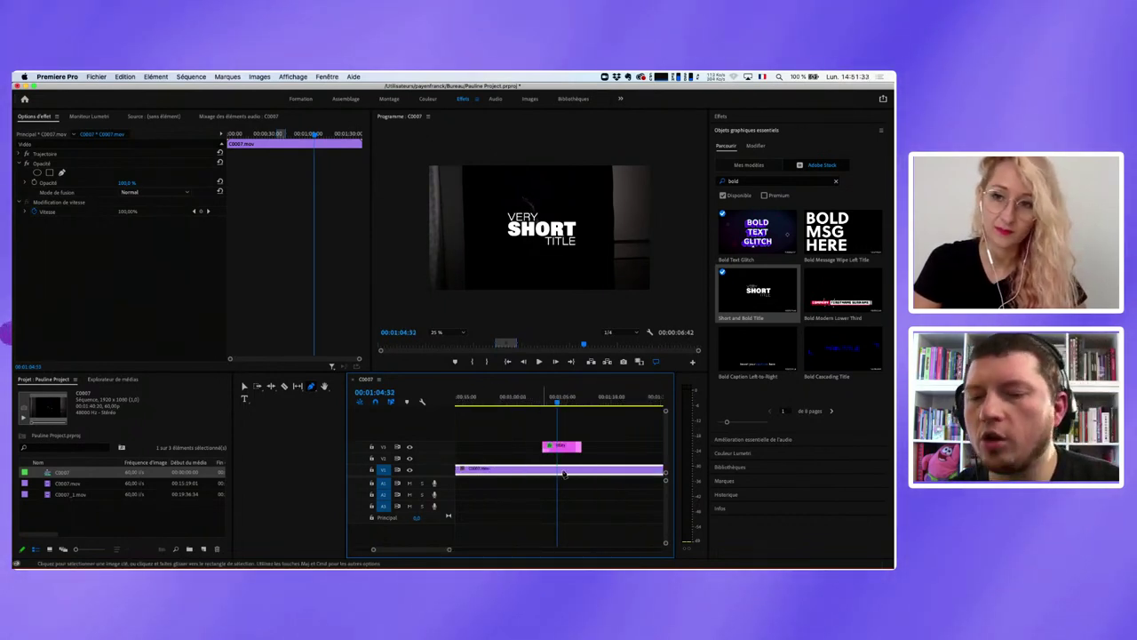
pyautogui.moveTo(558, 404); pyautogui.dragTo(565, 403)
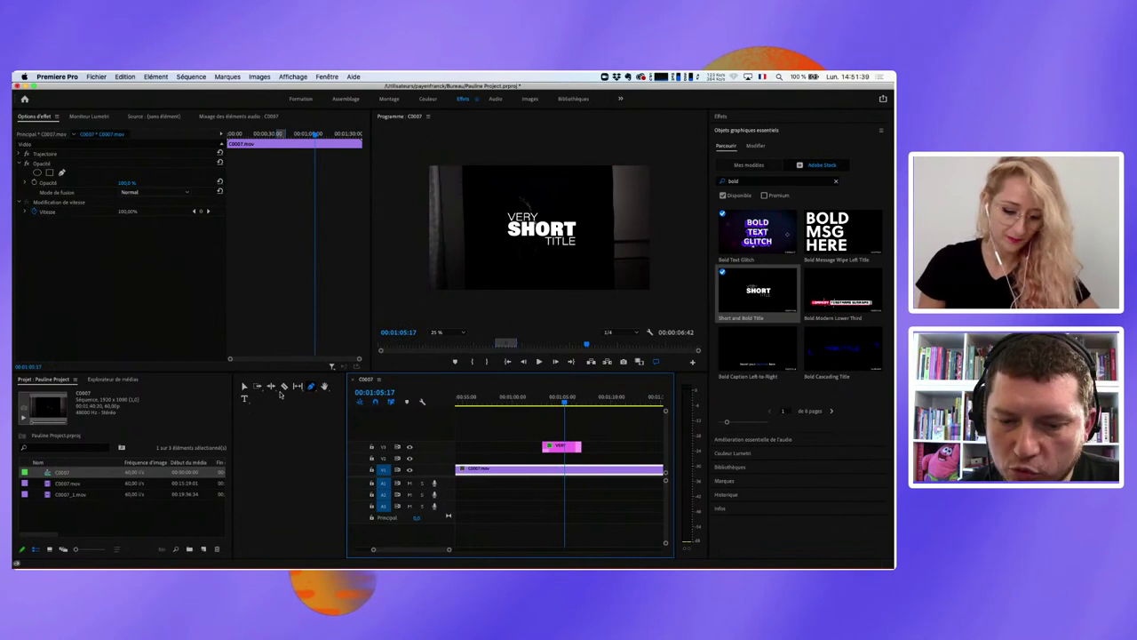
pyautogui.click(246, 400)
pyautogui.moveTo(346, 399); pyautogui.dragTo(255, 399)
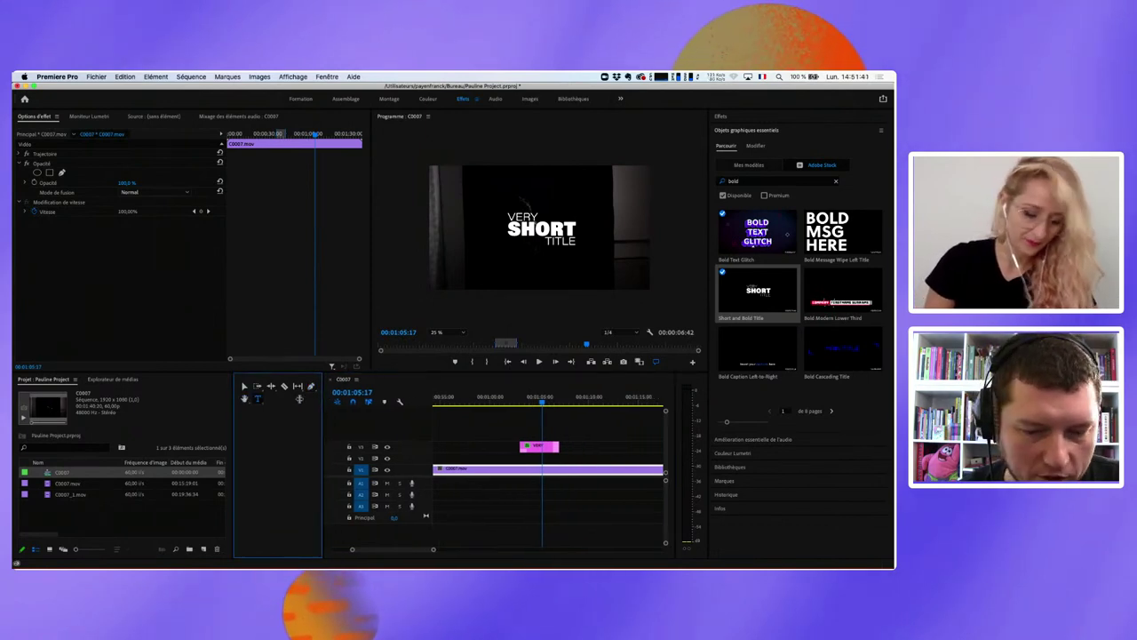
# Step: Start rewriting the title's SHORT and TITLE text lines in Essential Graphics
pyautogui.click(522, 204)
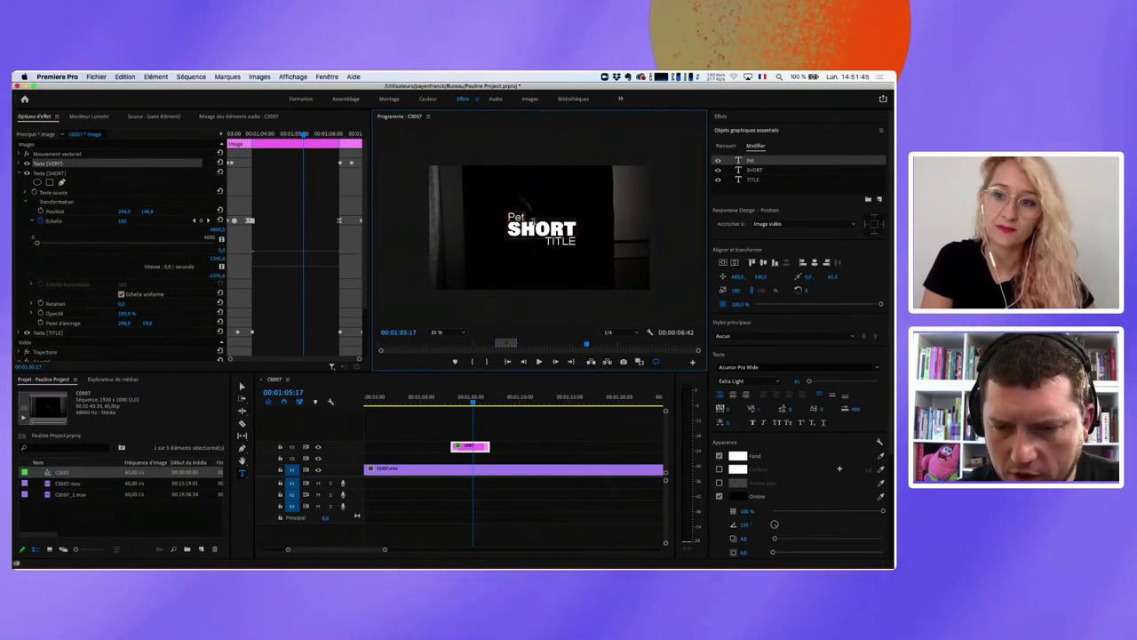
pyautogui.click(539, 229)
pyautogui.write('Ti')
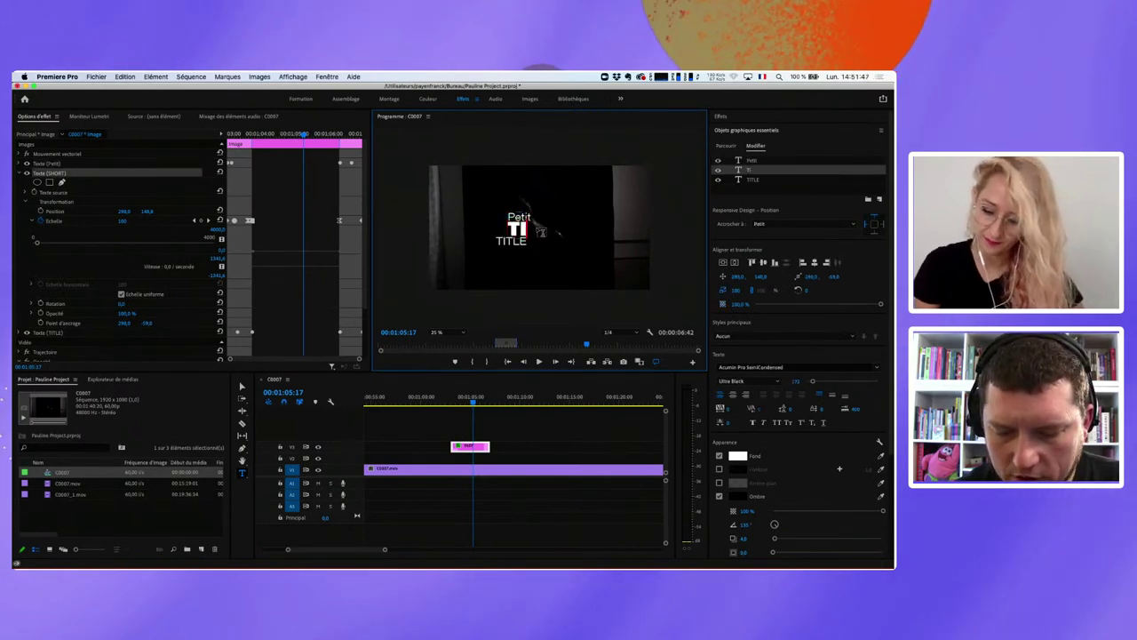
pyautogui.click(549, 240)
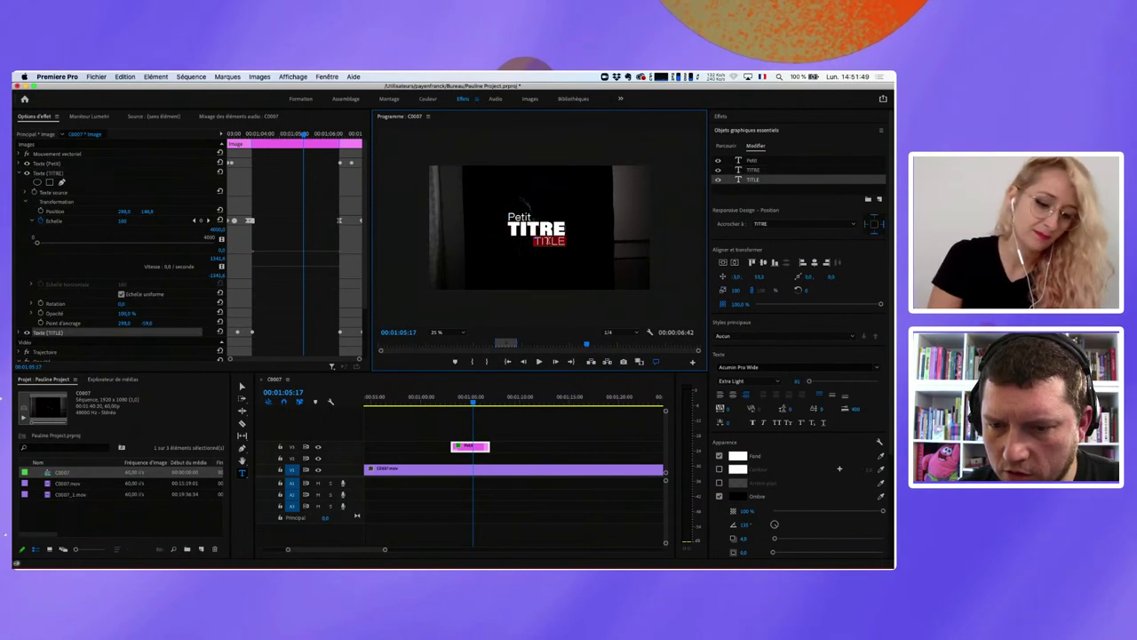
pyautogui.write('Si cœurt')
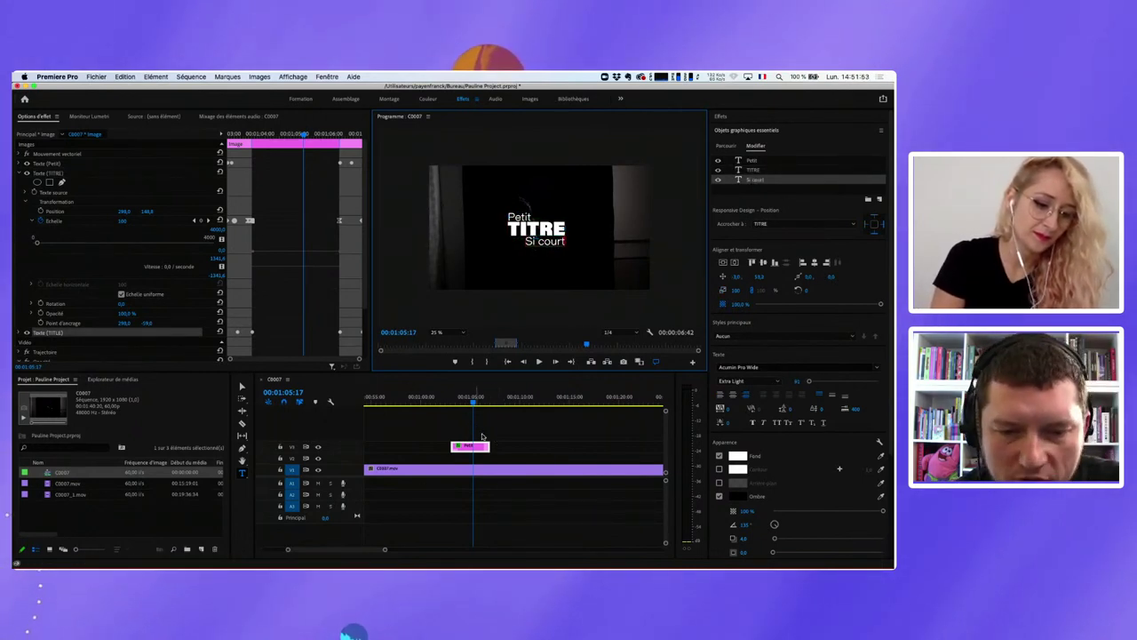
pyautogui.moveTo(472, 405); pyautogui.dragTo(467, 406)
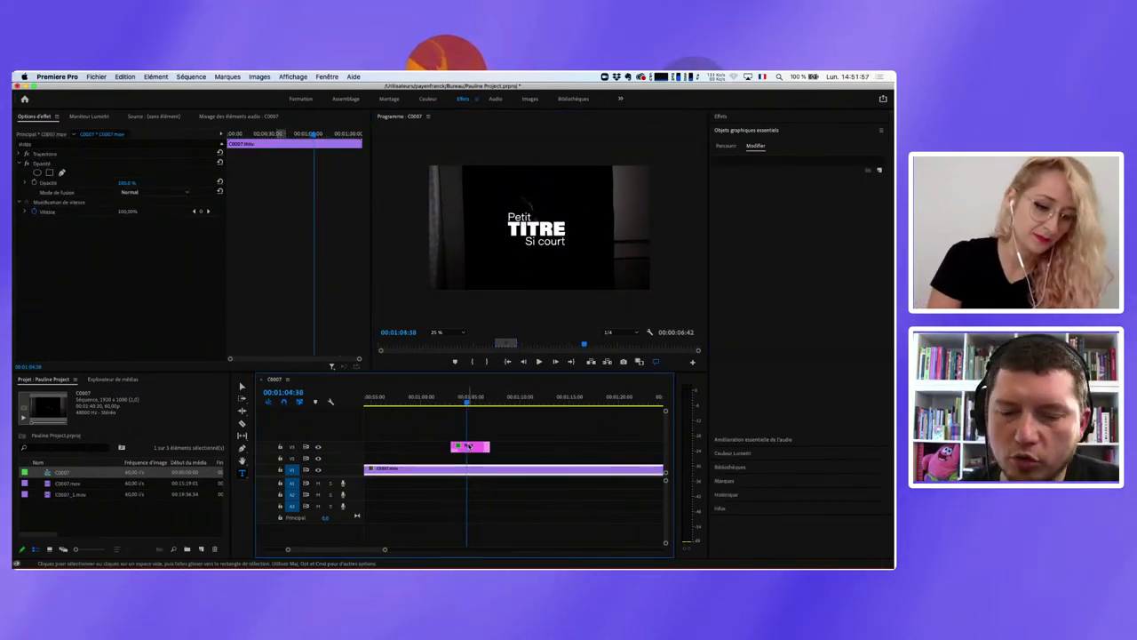
# Step: Duplicate the title clip and retype its lines as 'Gros gros', 'Introduction' and 'Trop long'
pyautogui.moveTo(469, 446); pyautogui.dragTo(542, 446)
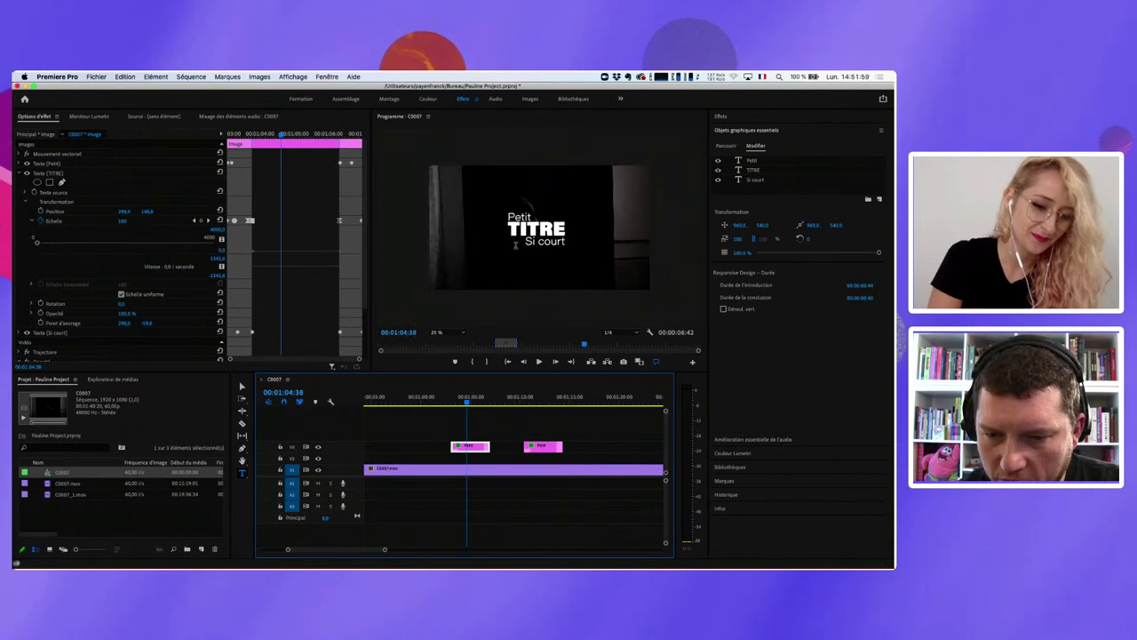
pyautogui.click(519, 217)
pyautogui.write('Gor')
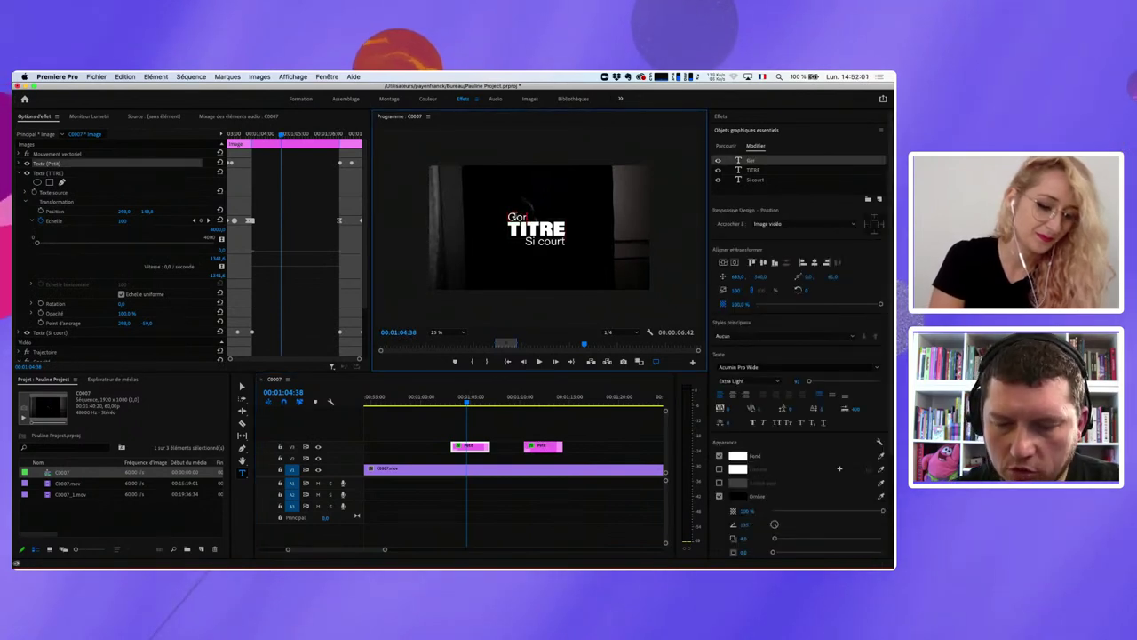
pyautogui.write('Gros gros')
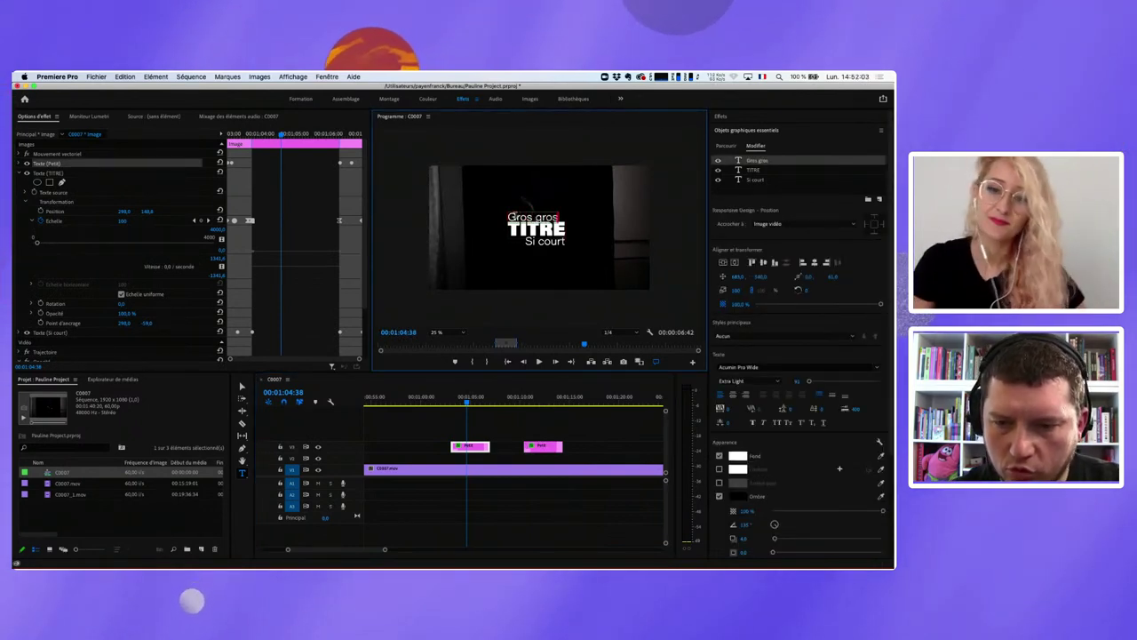
pyautogui.doubleClick(524, 229)
pyautogui.write('treo')
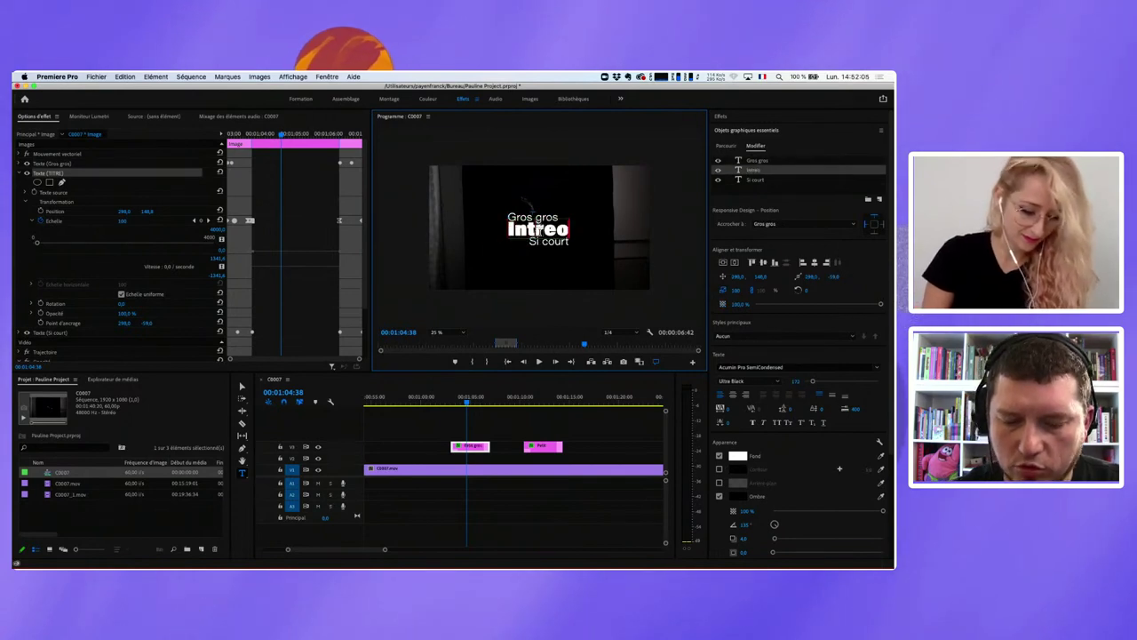
pyautogui.press('BackSpace')
pyautogui.press('BackSpace')
pyautogui.write('odu')
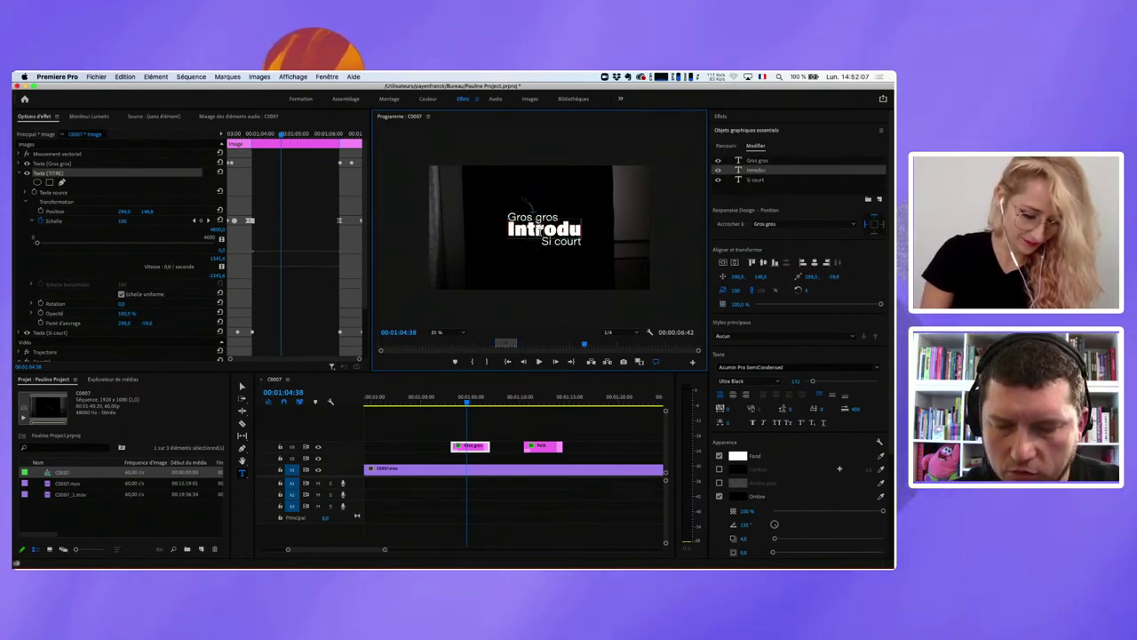
pyautogui.write('ction')
pyautogui.click(603, 240)
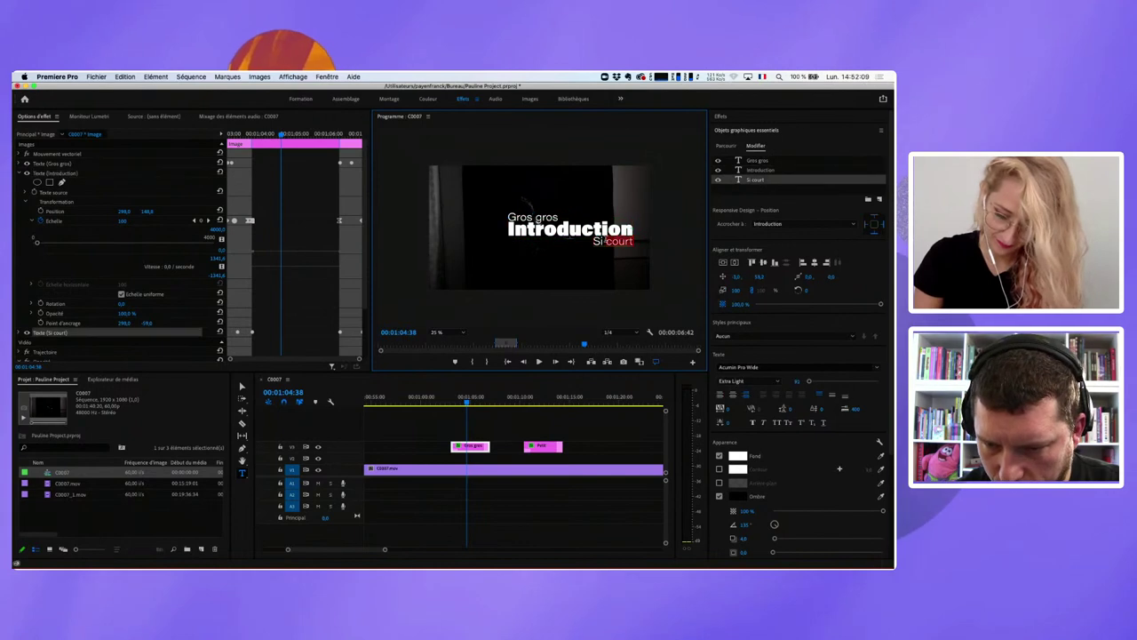
pyautogui.write('Trop')
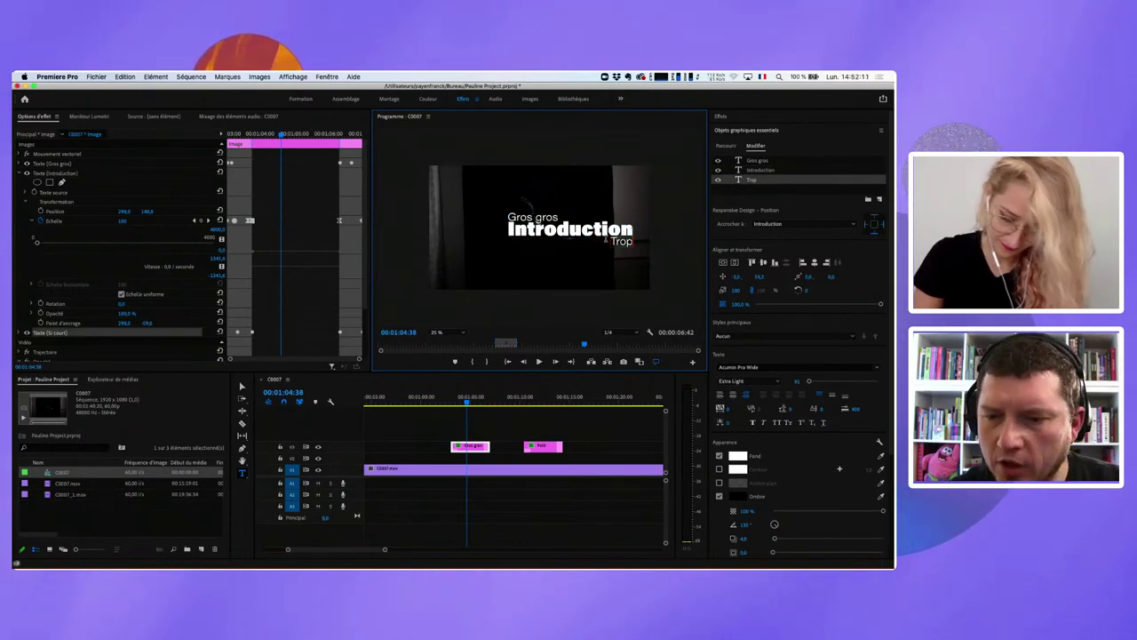
pyautogui.write(' long')
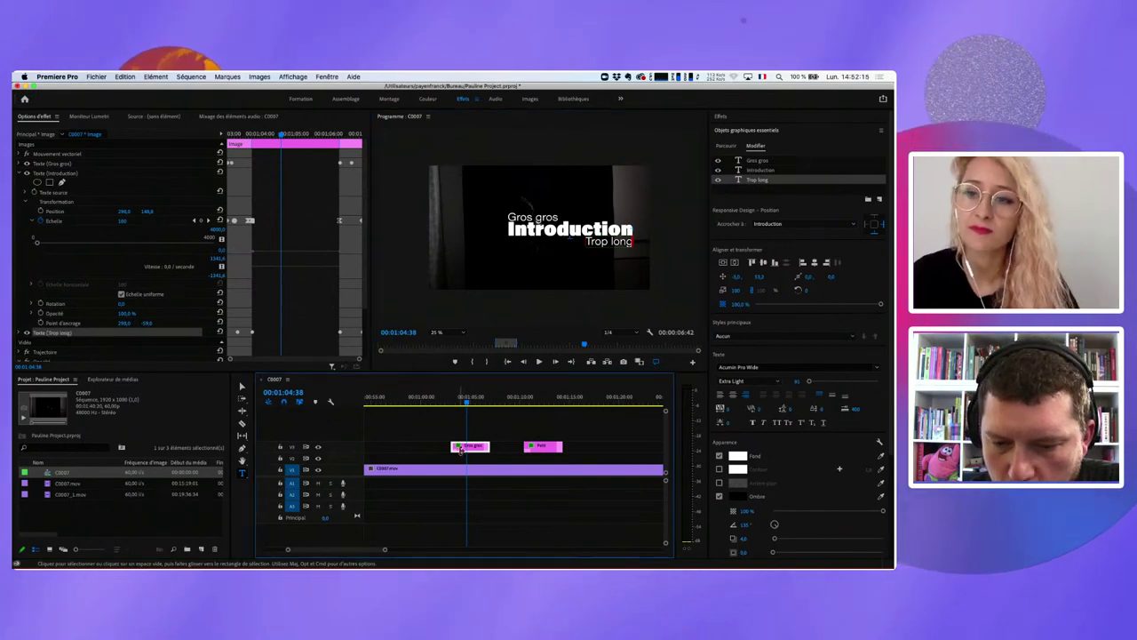
# Step: Trim the Gros gros clip to start earlier, preview it, and return to the template browser
pyautogui.moveTo(449, 446); pyautogui.dragTo(413, 442)
pyautogui.click(407, 399)
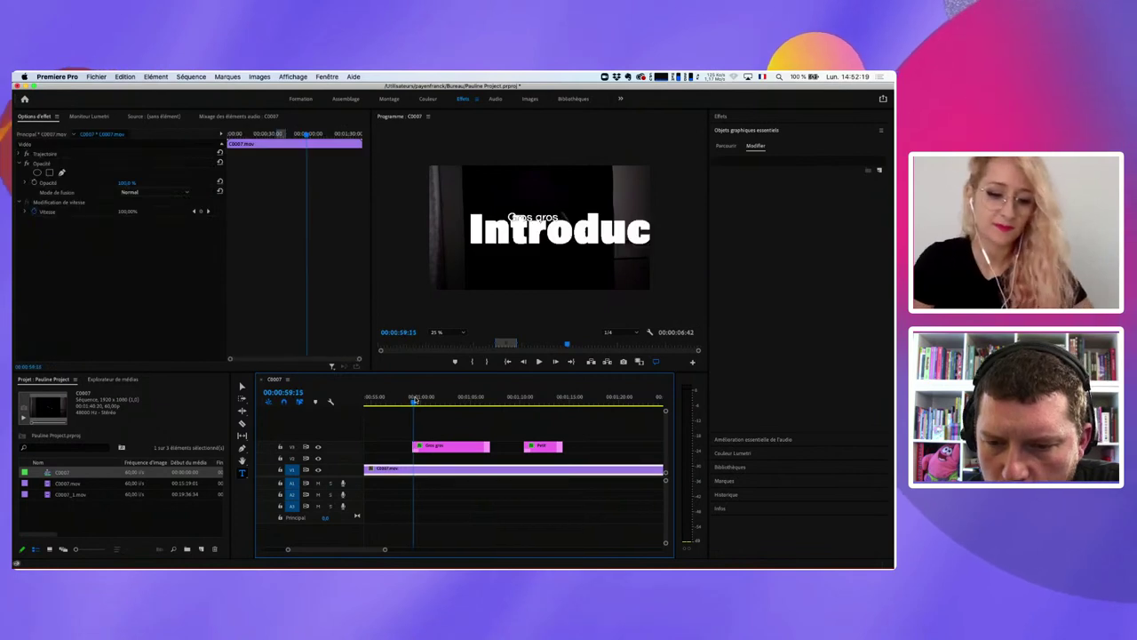
pyautogui.moveTo(407, 400)
pyautogui.mouseDown()
pyautogui.moveTo(550, 395)
pyautogui.moveTo(491, 396)
pyautogui.mouseUp()
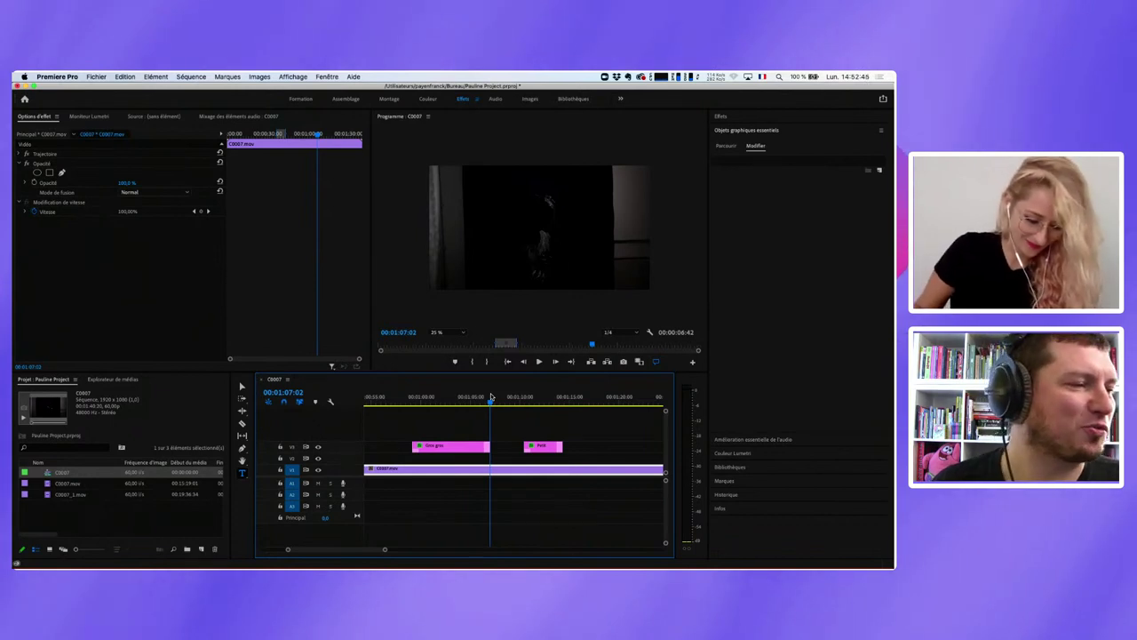
pyautogui.moveTo(520, 402)
pyautogui.mouseDown()
pyautogui.moveTo(462, 401)
pyautogui.moveTo(439, 386)
pyautogui.mouseUp()
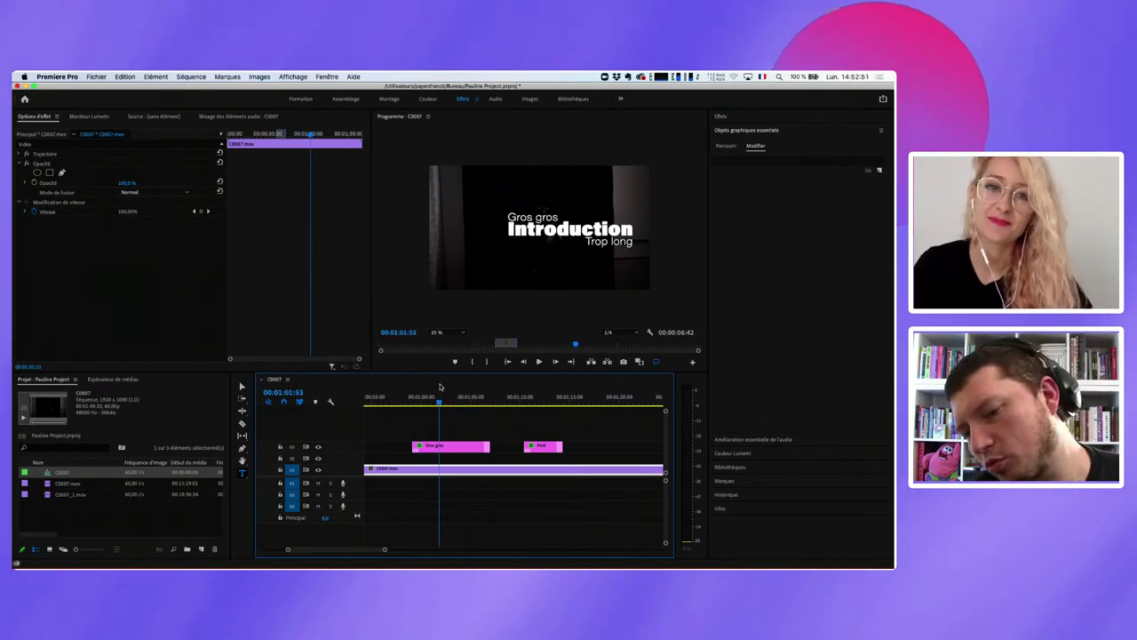
pyautogui.click(556, 362)
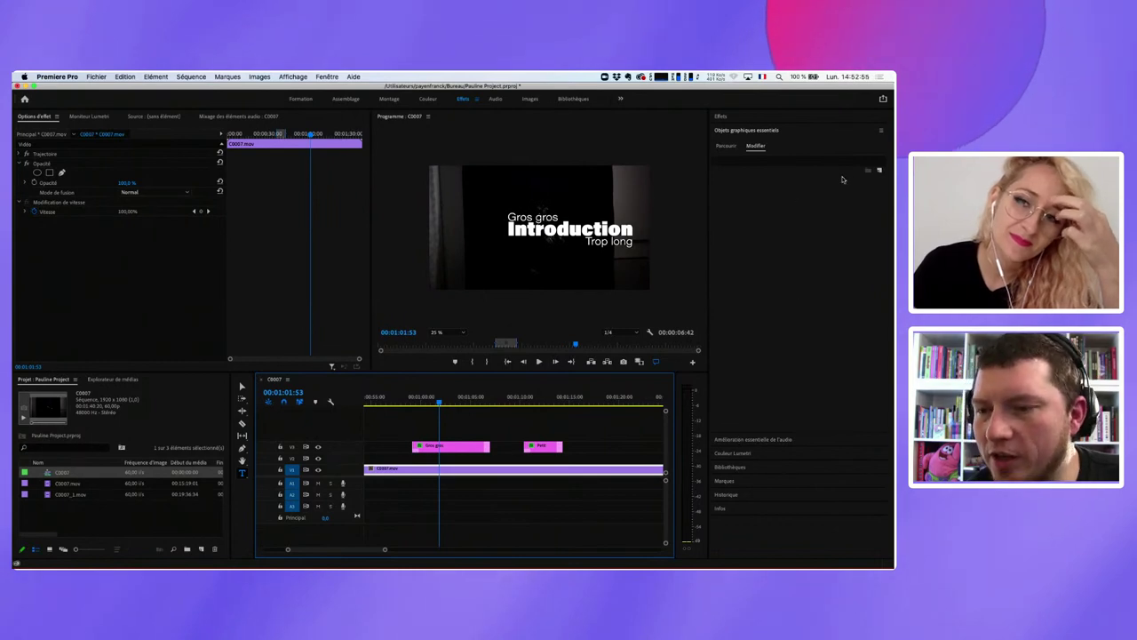
pyautogui.click(724, 146)
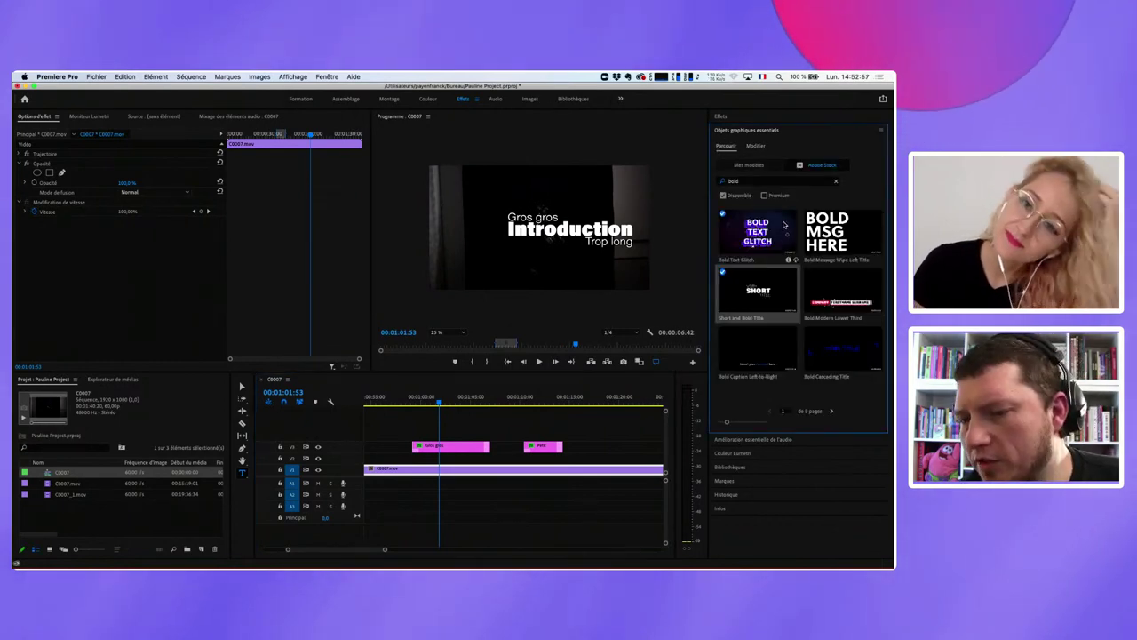
# Step: Clear the 'bold' template search and briefly check the Élément menu
pyautogui.click(835, 180)
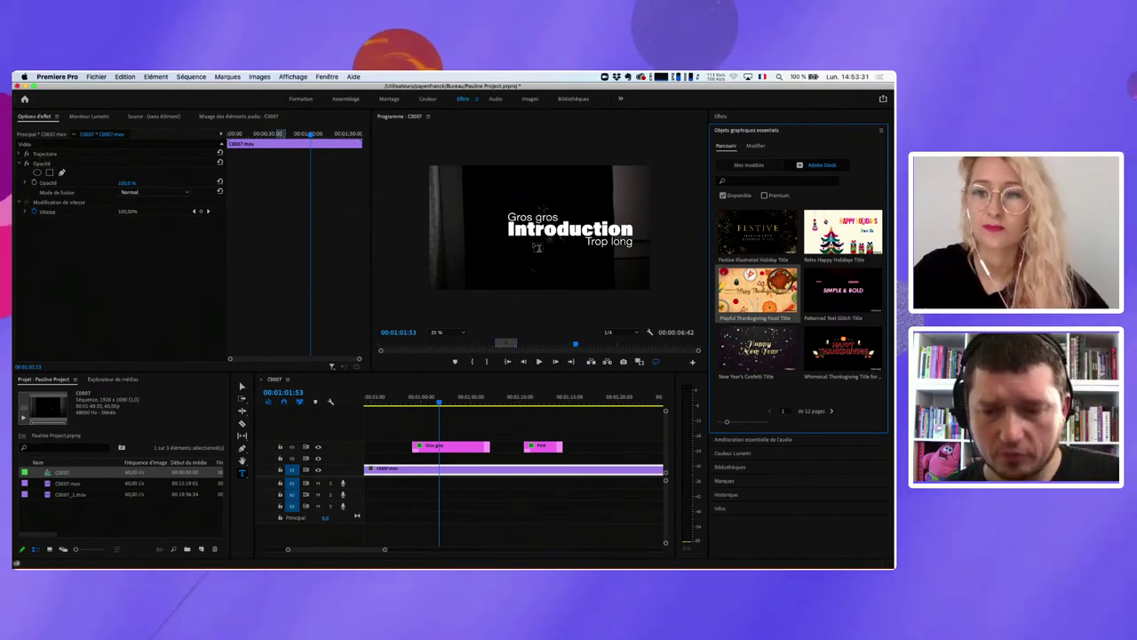
pyautogui.click(145, 77)
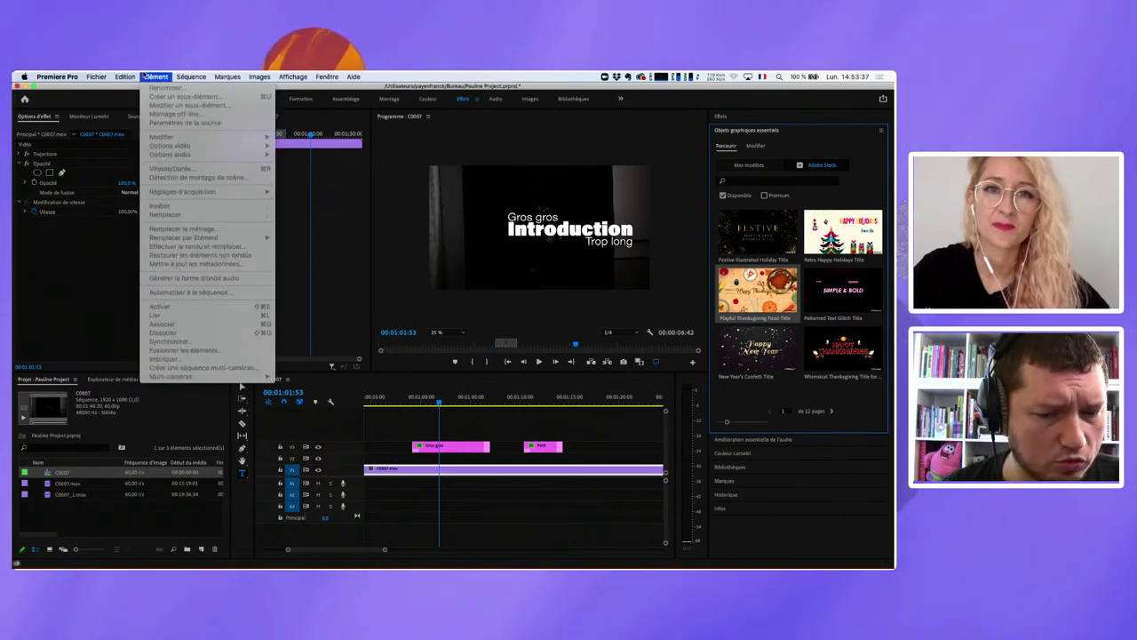
pyautogui.click(145, 77)
# Step: In a new Chrome window, Google 'automate premiere pro xml'
pyautogui.press('super+Tab')
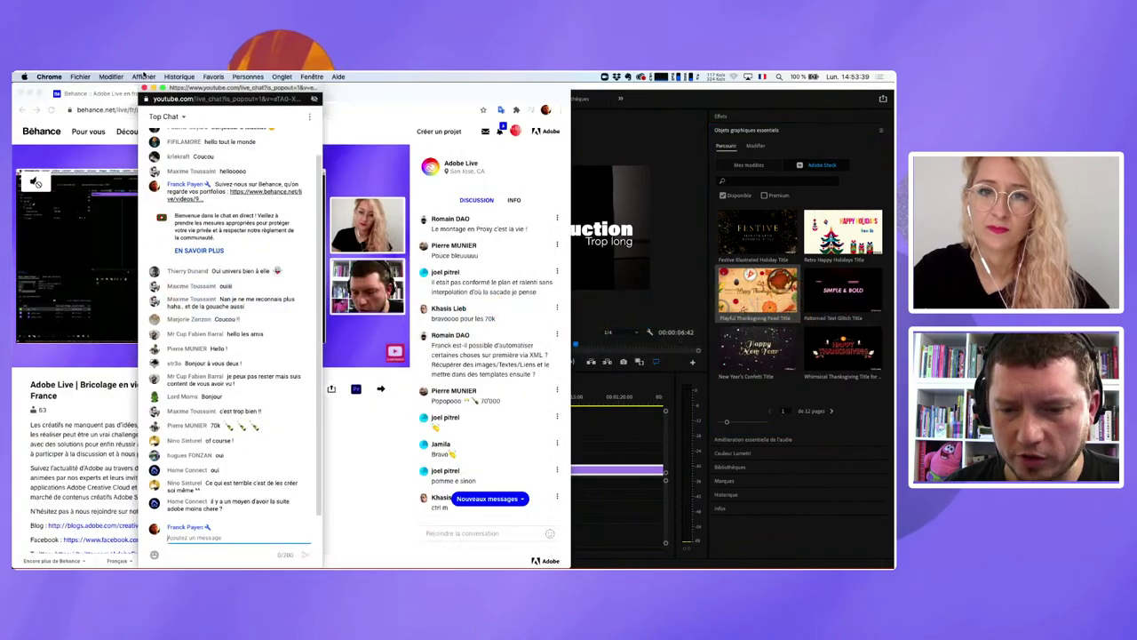
pyautogui.press('super+shift+n')
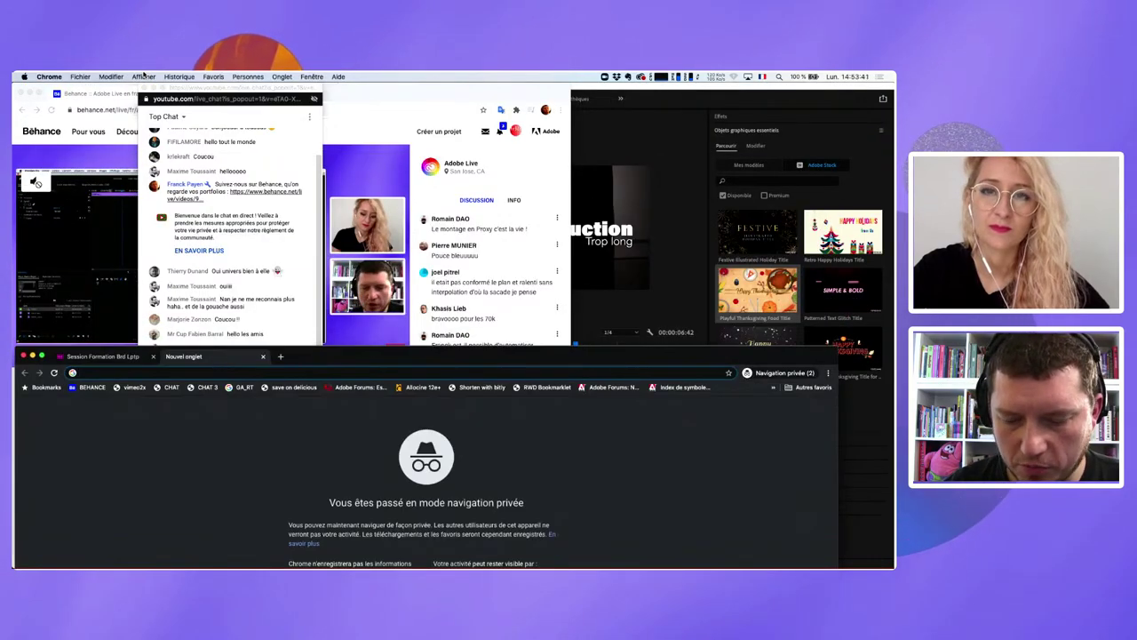
pyautogui.press('super+shift+n')
pyautogui.press('super+n')
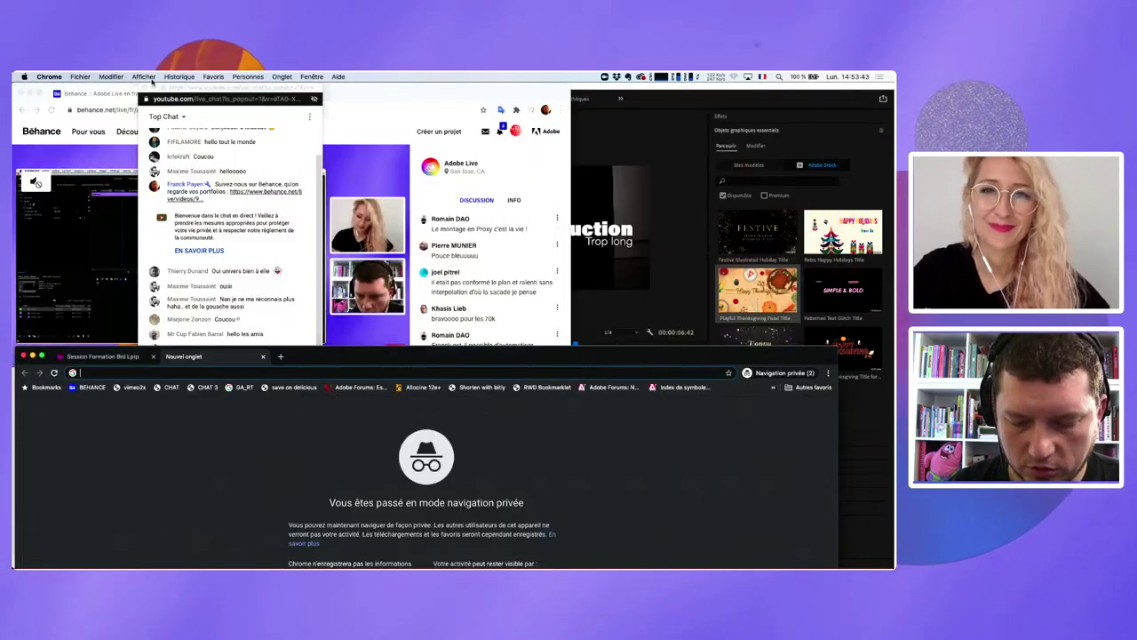
pyautogui.write('au')
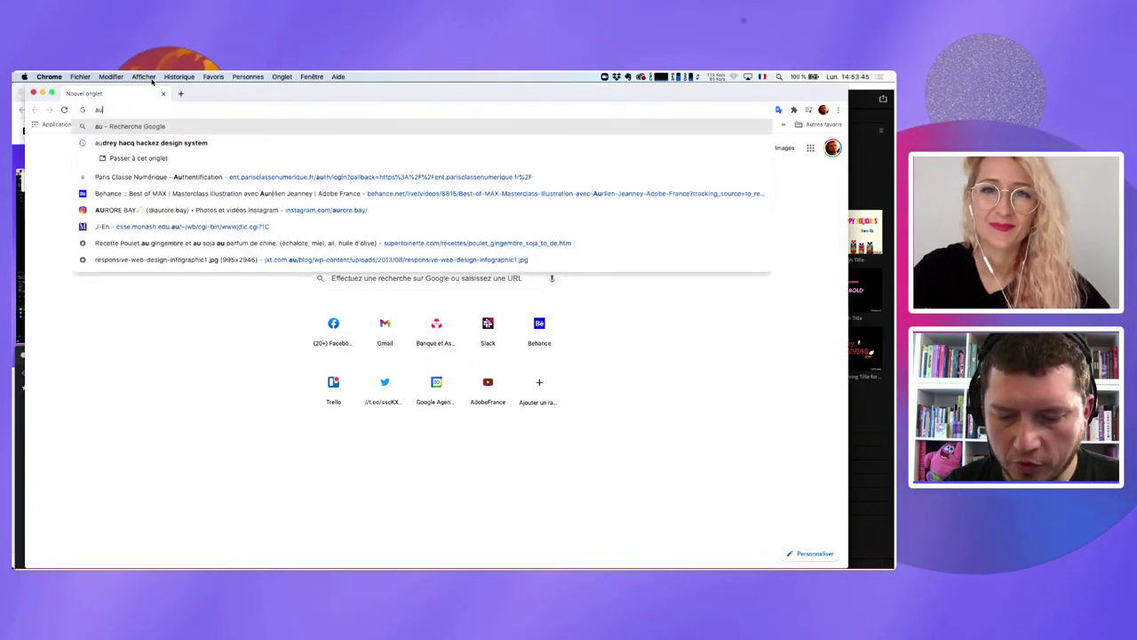
pyautogui.write('tomate pr')
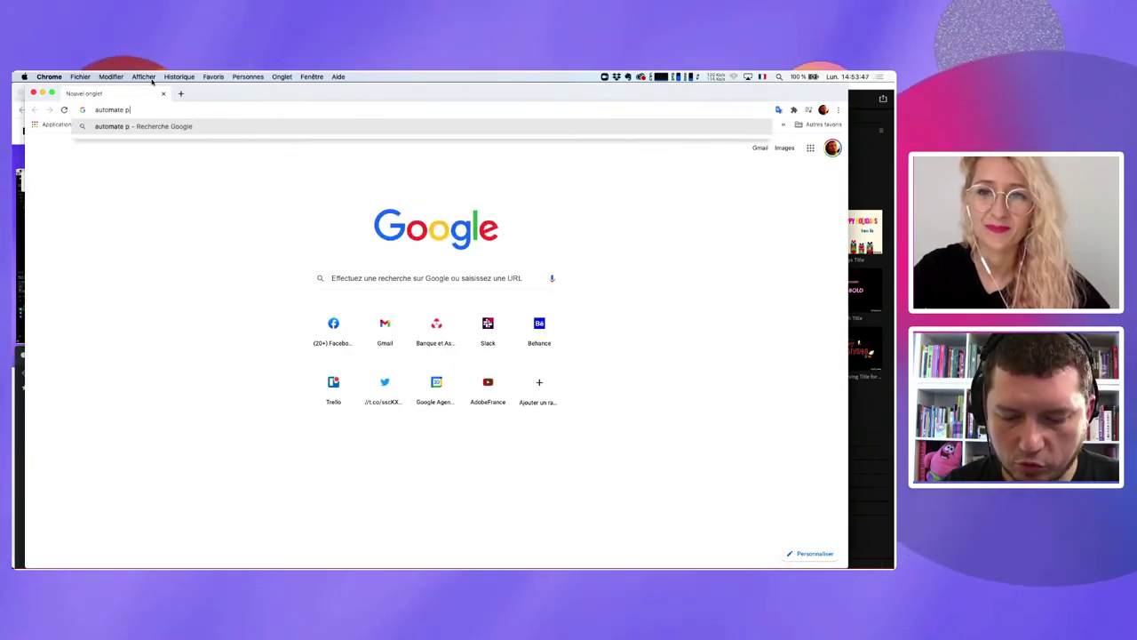
pyautogui.write('emiere pro xml')
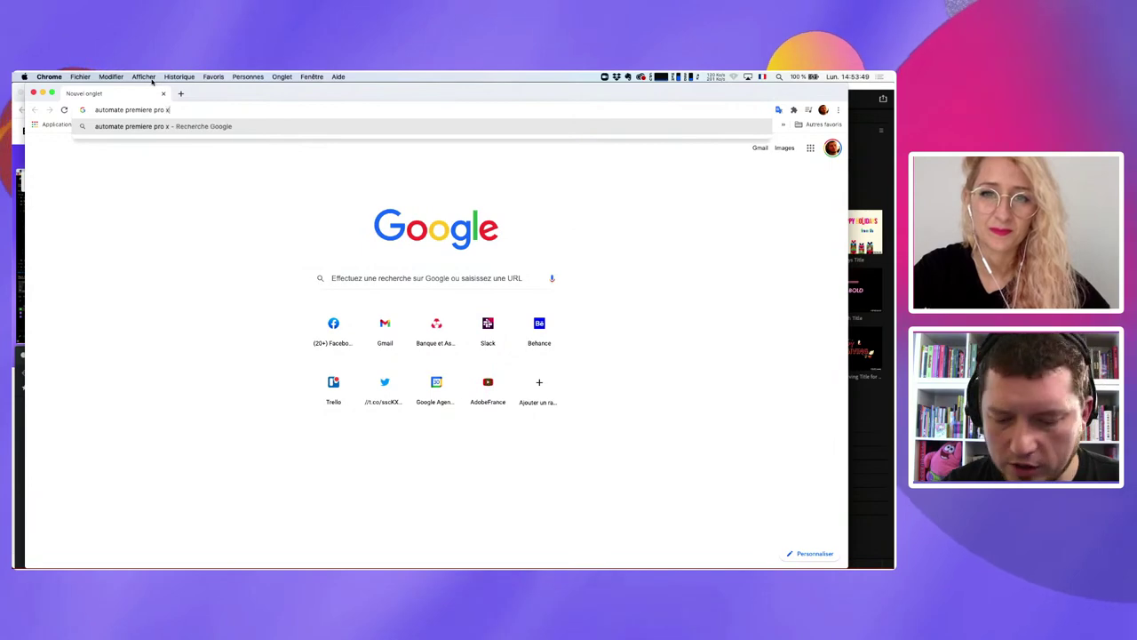
pyautogui.press('Return')
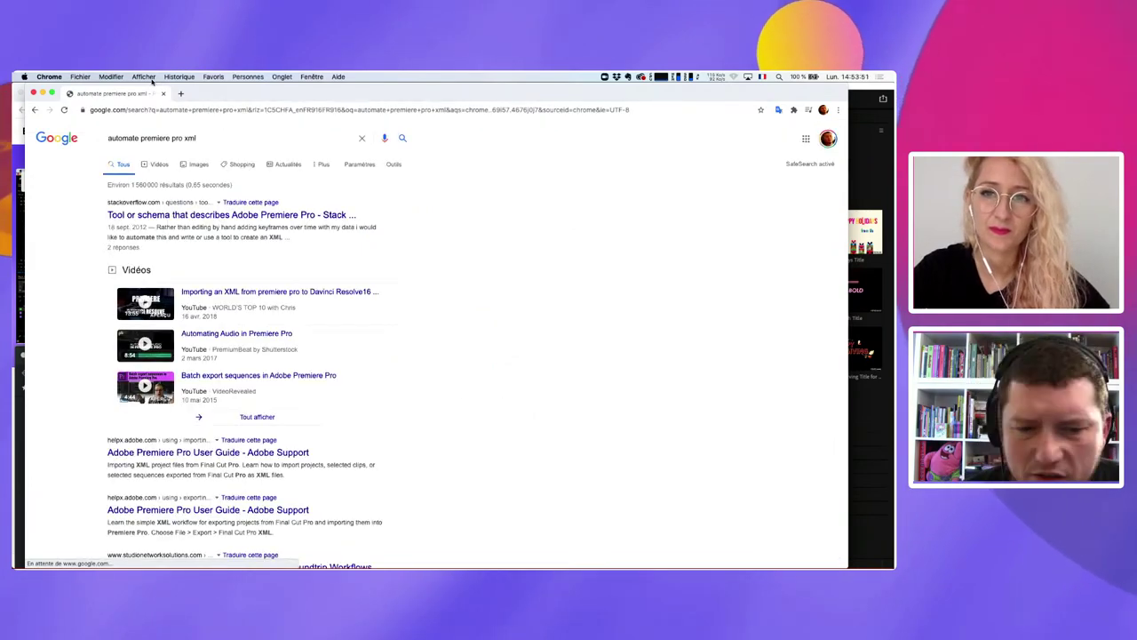
# Step: Scroll through the search results to the bottom of the page
pyautogui.scroll(-1, 443, 398)
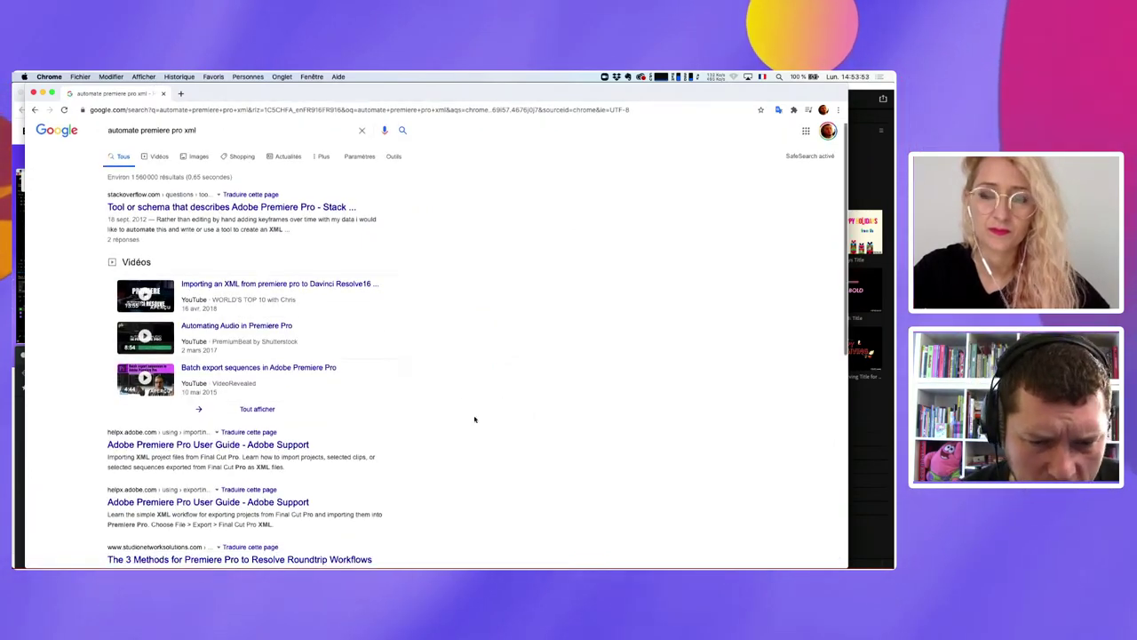
pyautogui.scroll(-5, 384, 403)
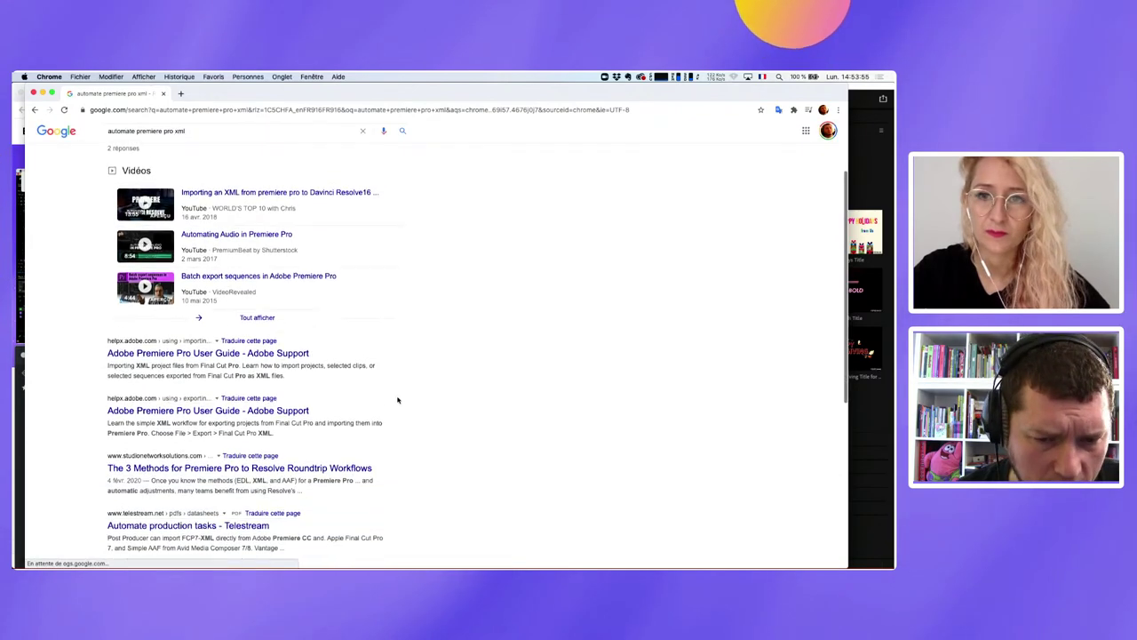
pyautogui.scroll(-1, 397, 396)
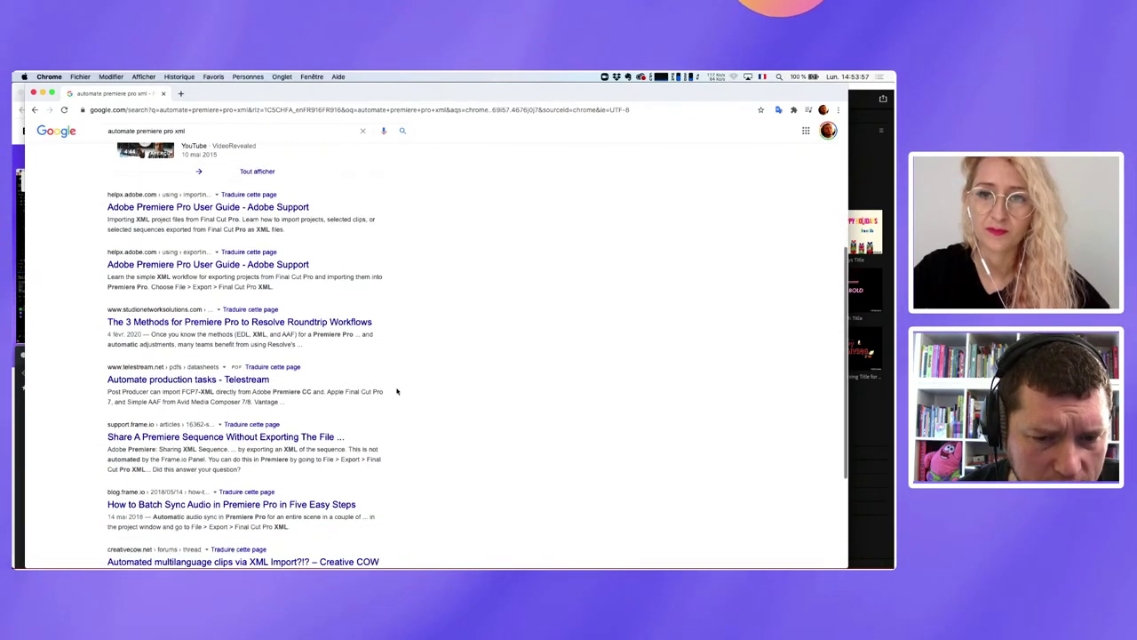
pyautogui.scroll(-1, 397, 394)
pyautogui.scroll(-1, 398, 392)
pyautogui.scroll(-1, 398, 391)
pyautogui.scroll(-1, 397, 391)
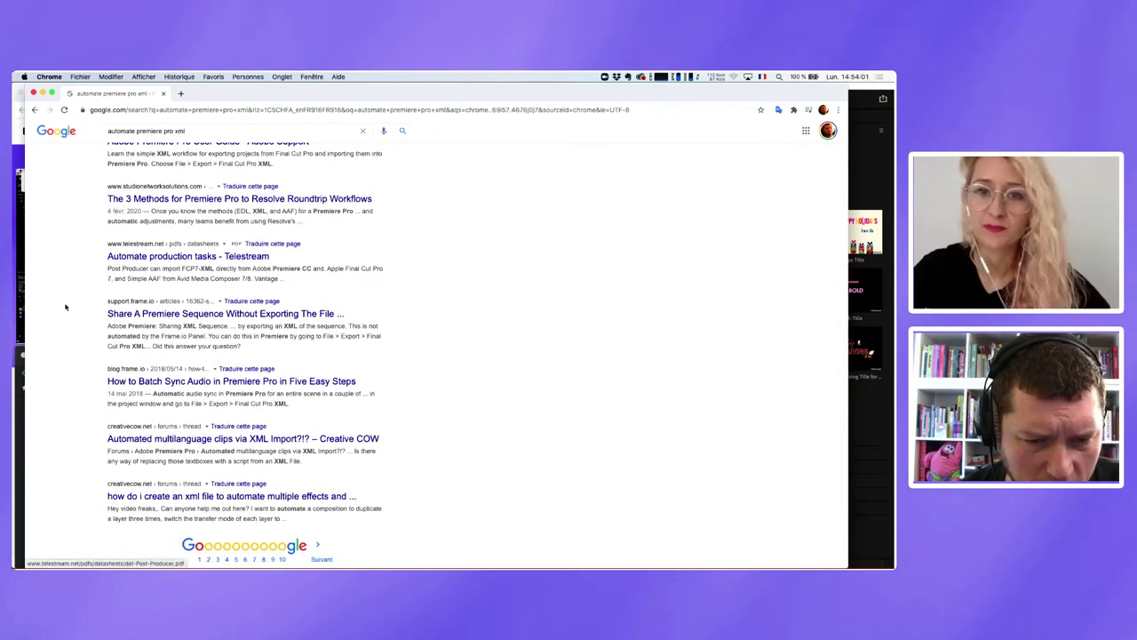
pyautogui.scroll(-2, 65, 307)
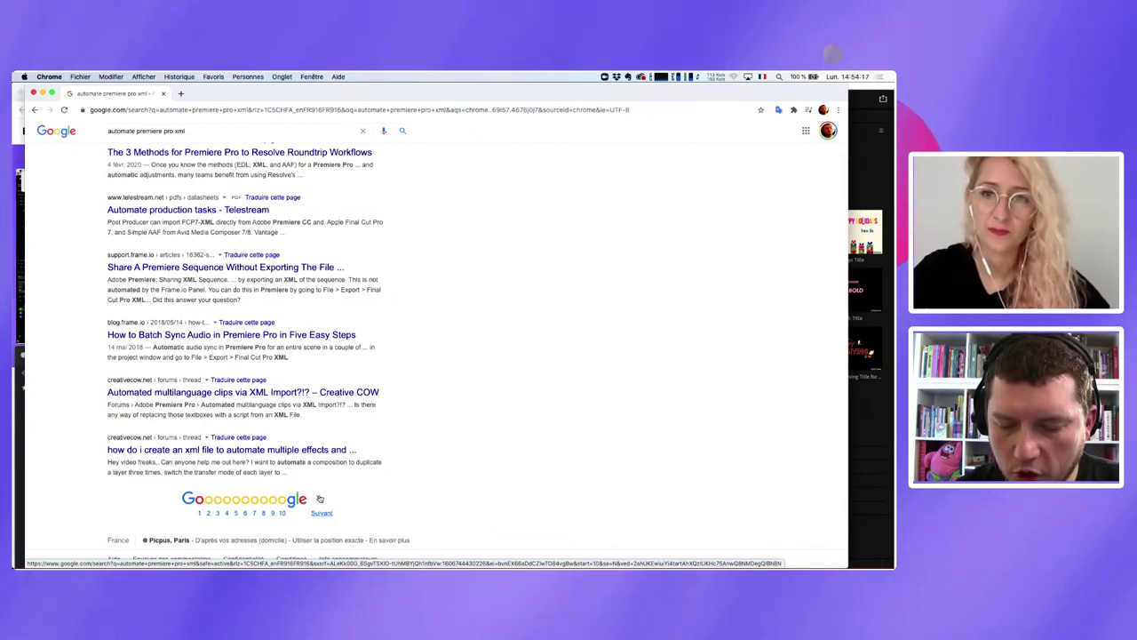
pyautogui.press('super+t')
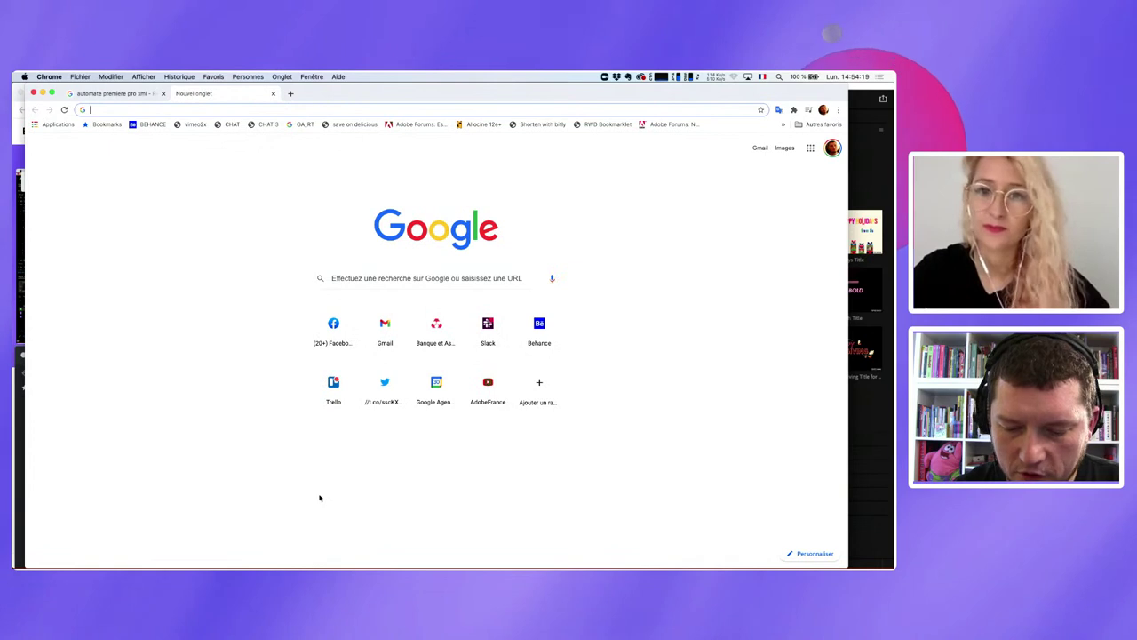
pyautogui.write('video')
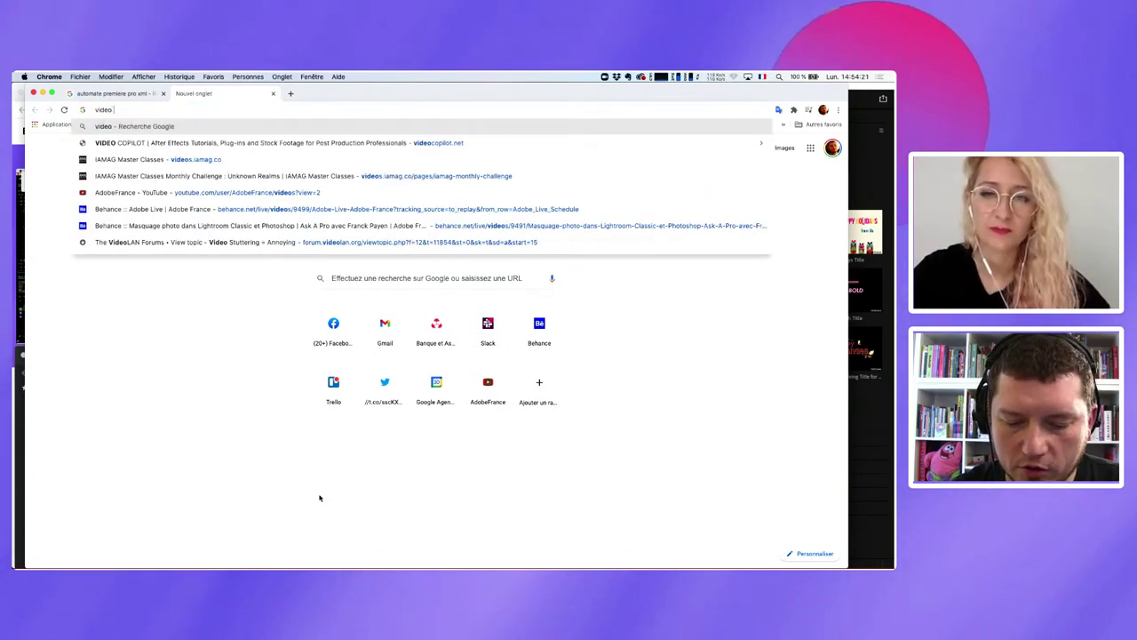
pyautogui.write(' reveal')
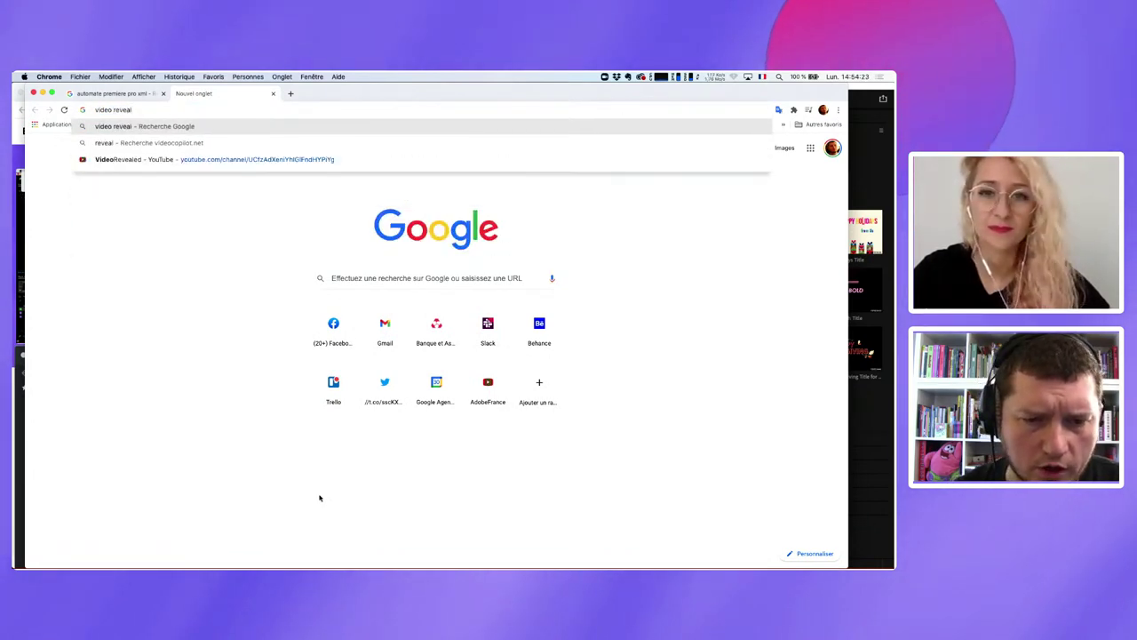
pyautogui.press('Down')
pyautogui.press('Down')
pyautogui.press('Return')
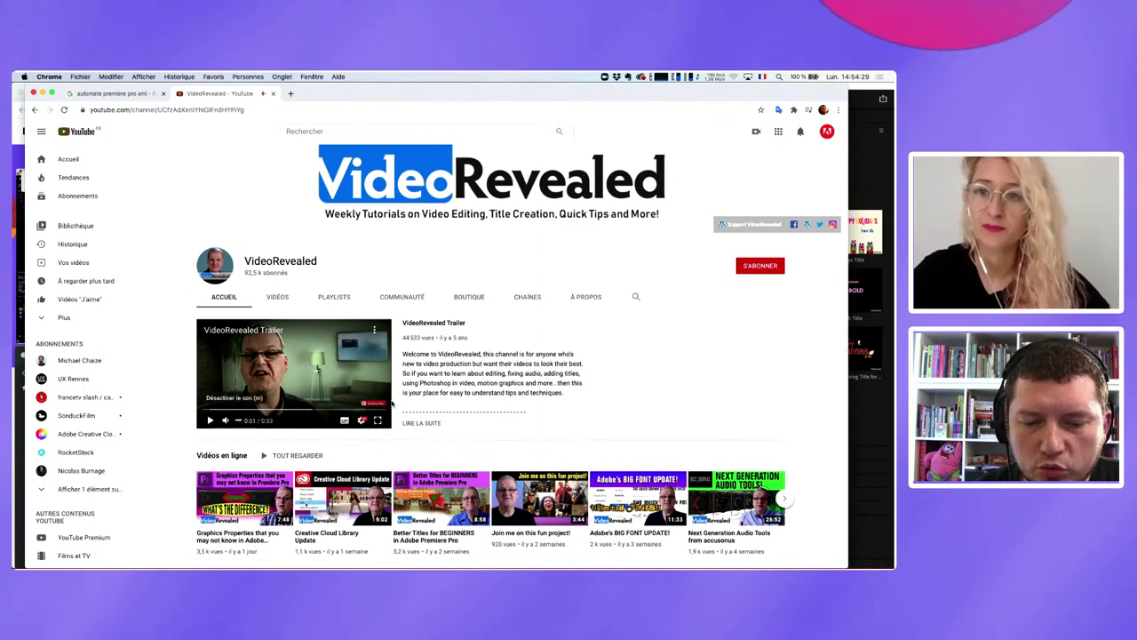
pyautogui.scroll(-6, 404, 418)
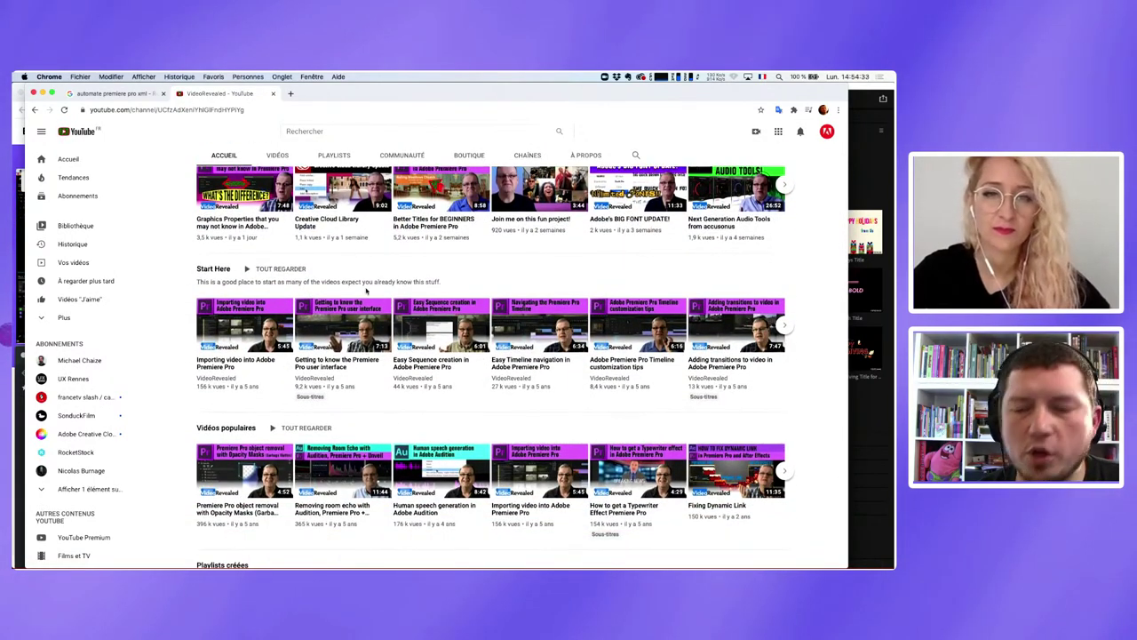
pyautogui.scroll(-3, 552, 414)
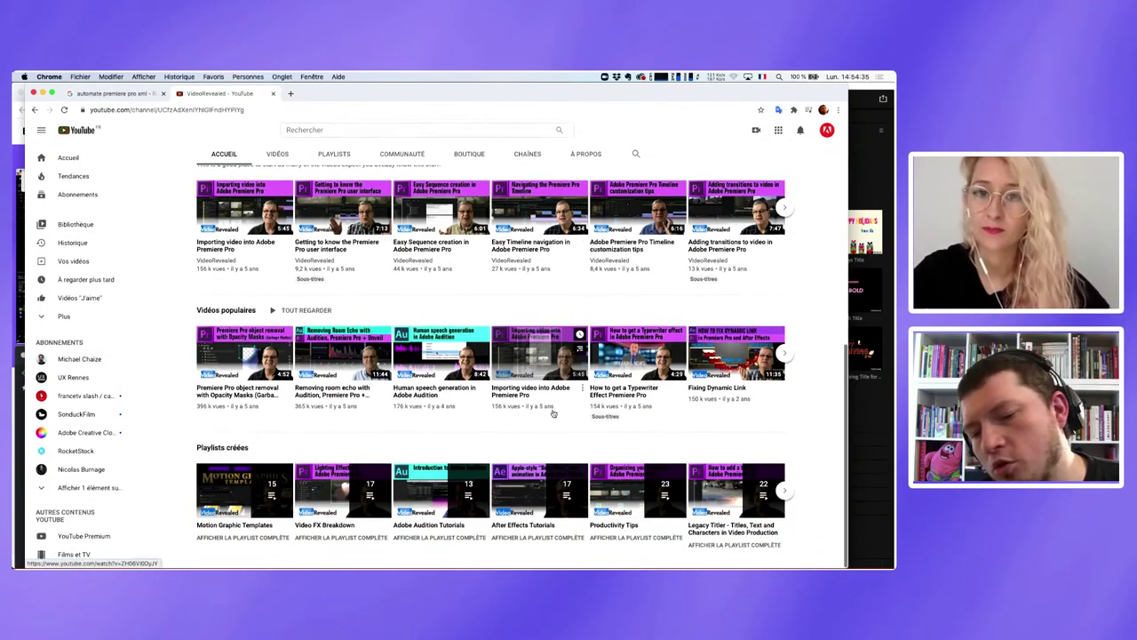
pyautogui.scroll(1, 424, 302)
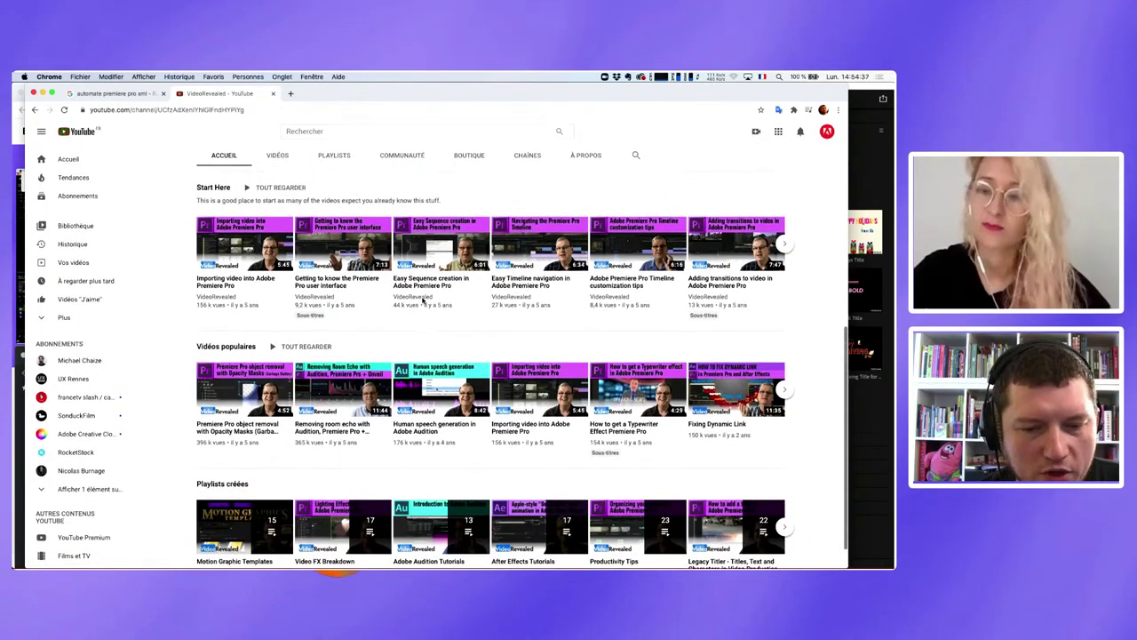
pyautogui.scroll(1, 424, 302)
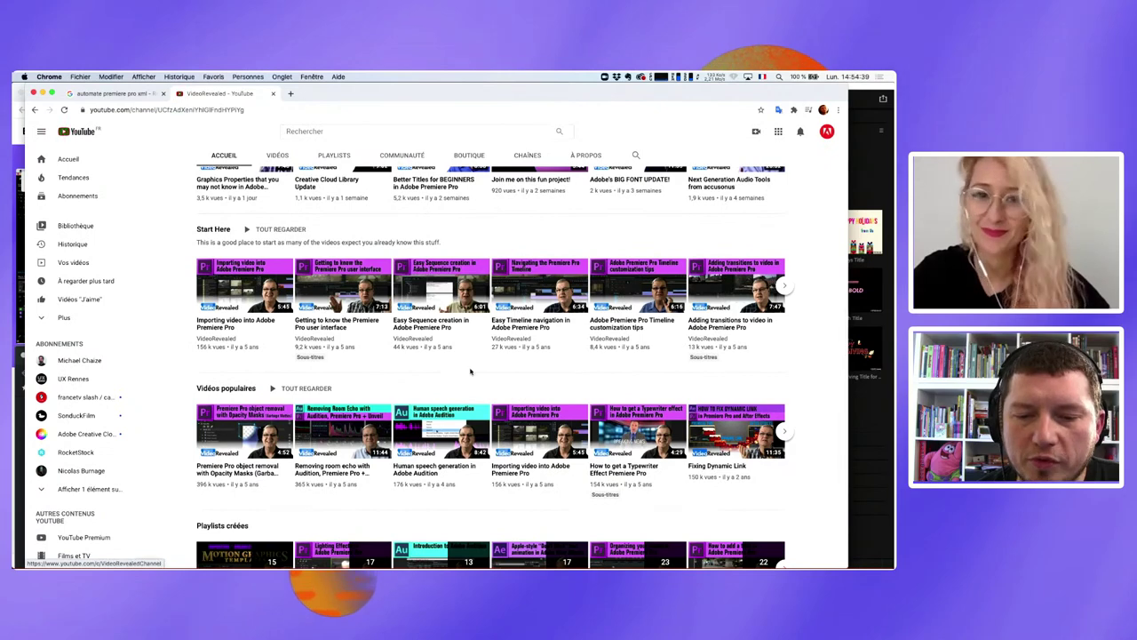
pyautogui.scroll(2, 468, 341)
pyautogui.scroll(3, 469, 341)
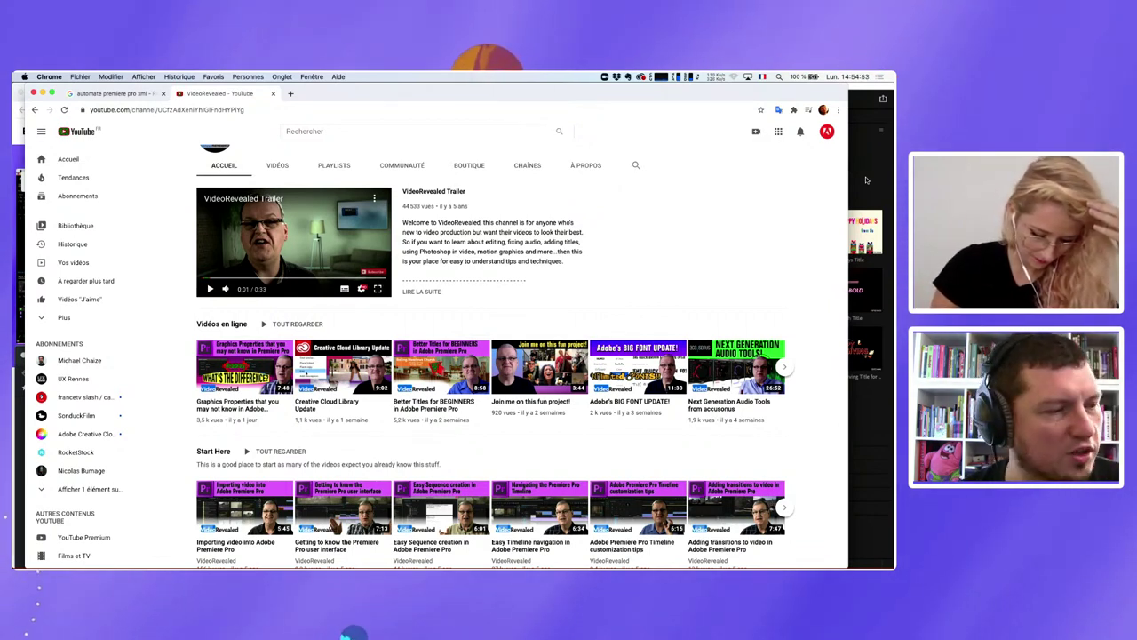
# Step: Switch to Creative Cloud, check Applications and updates, then list the Applications Beta page
pyautogui.press('super+Tab')
pyautogui.press('super+Tab')
pyautogui.press('super+Tab')
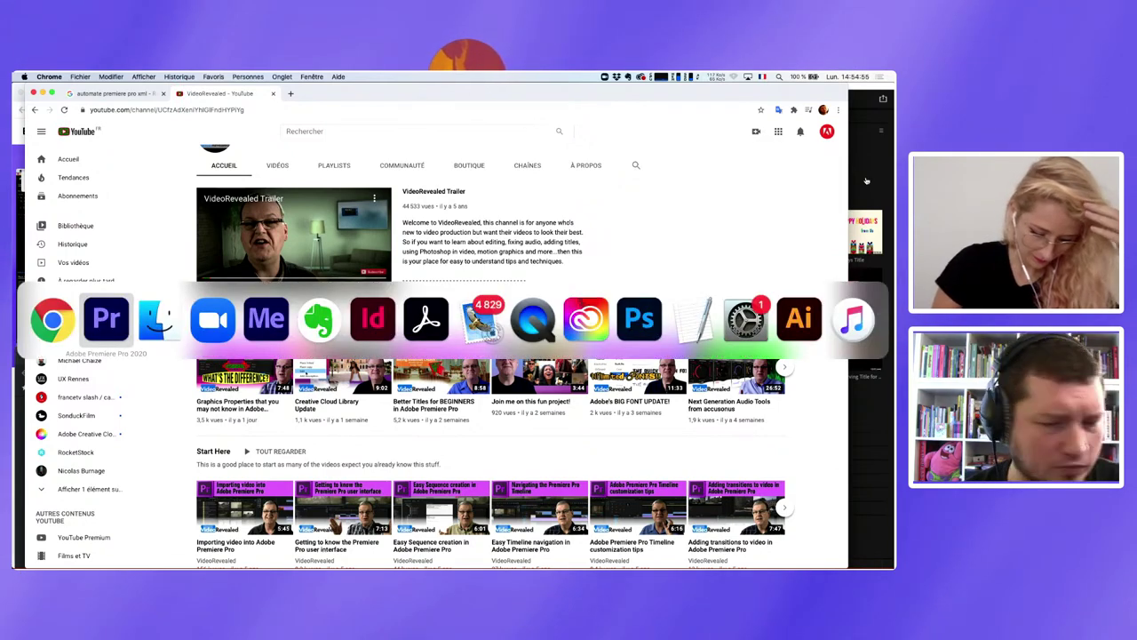
pyautogui.press('super+Tab')
pyautogui.press('super+Tab')
pyautogui.press('super+Tab')
pyautogui.press('super+Tab')
pyautogui.press('super+Tab')
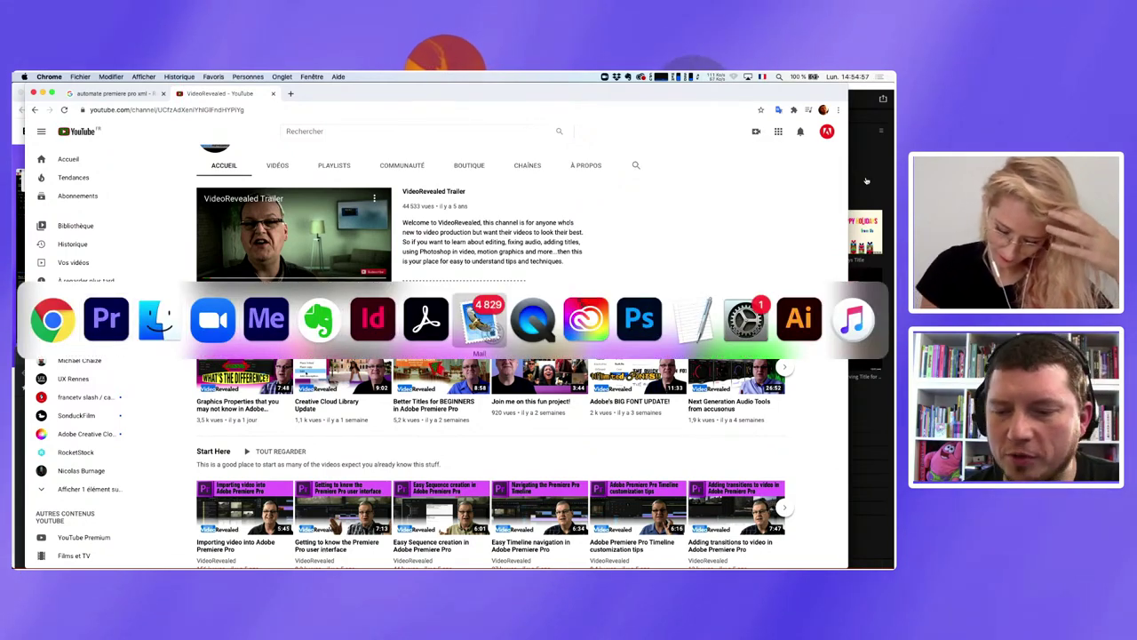
pyautogui.press('super+Tab')
pyautogui.press('super+Tab')
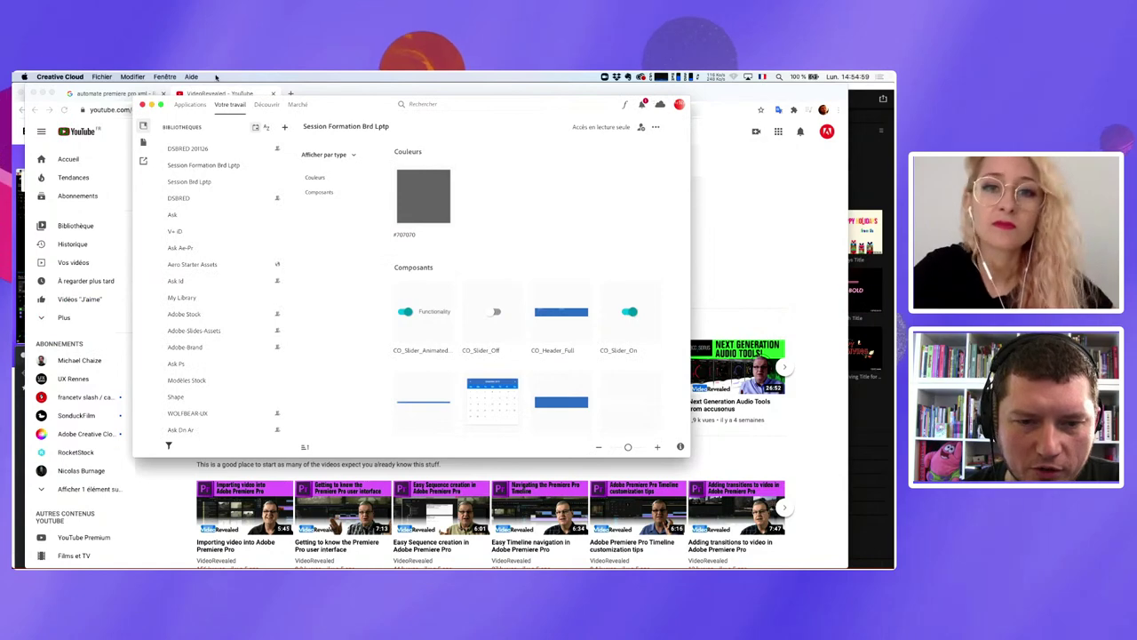
pyautogui.click(183, 105)
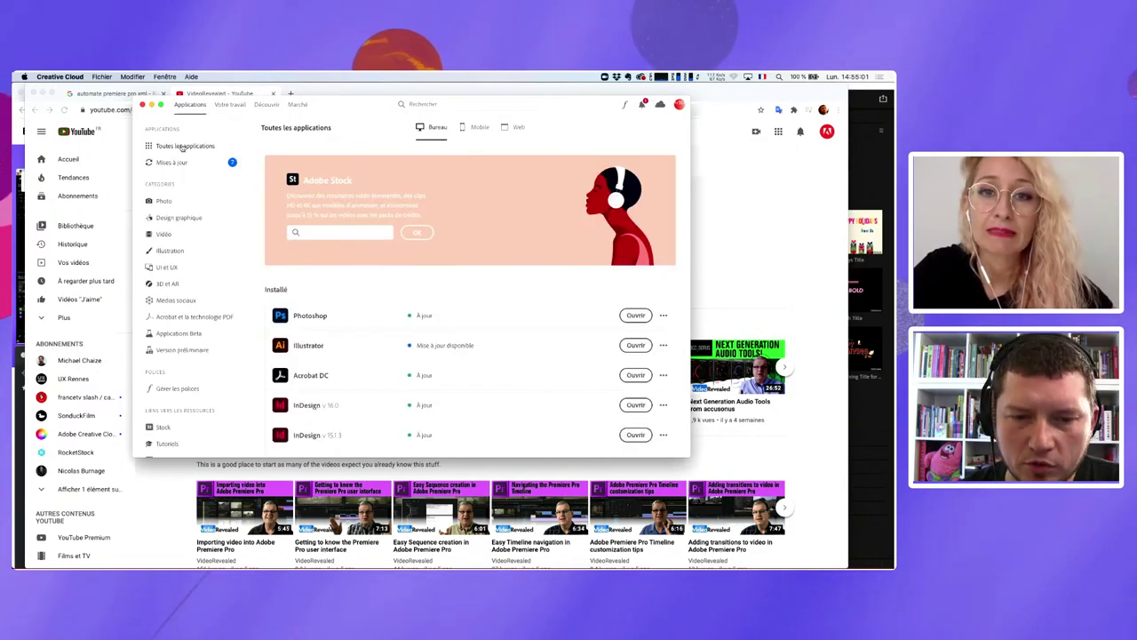
pyautogui.click(178, 163)
pyautogui.scroll(-3, 407, 289)
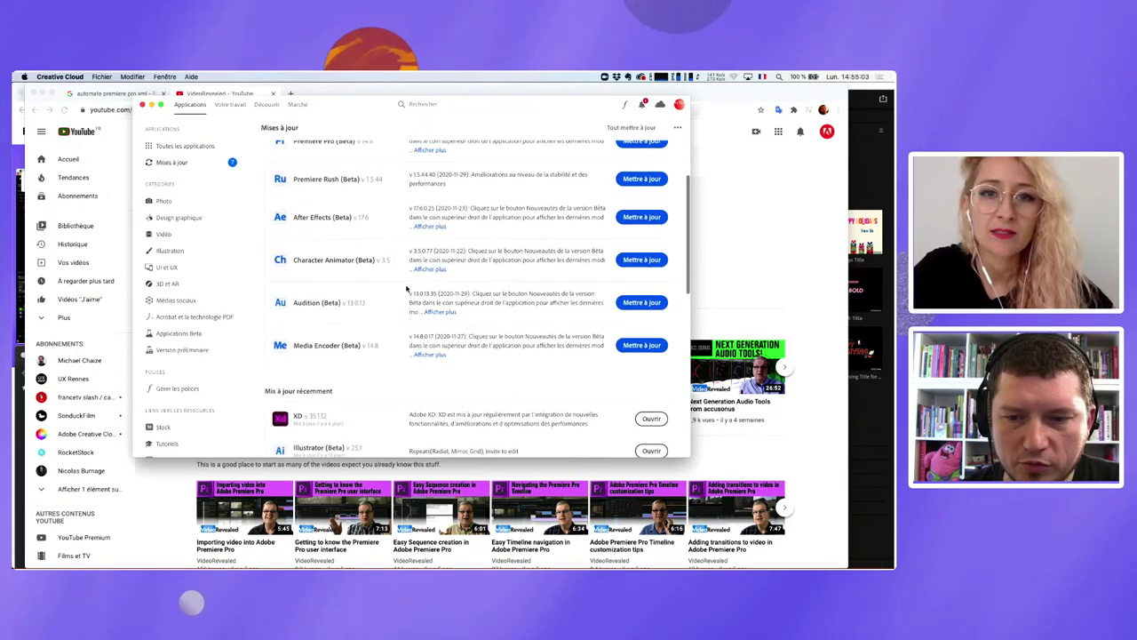
pyautogui.scroll(3, 396, 280)
pyautogui.scroll(-1, 351, 227)
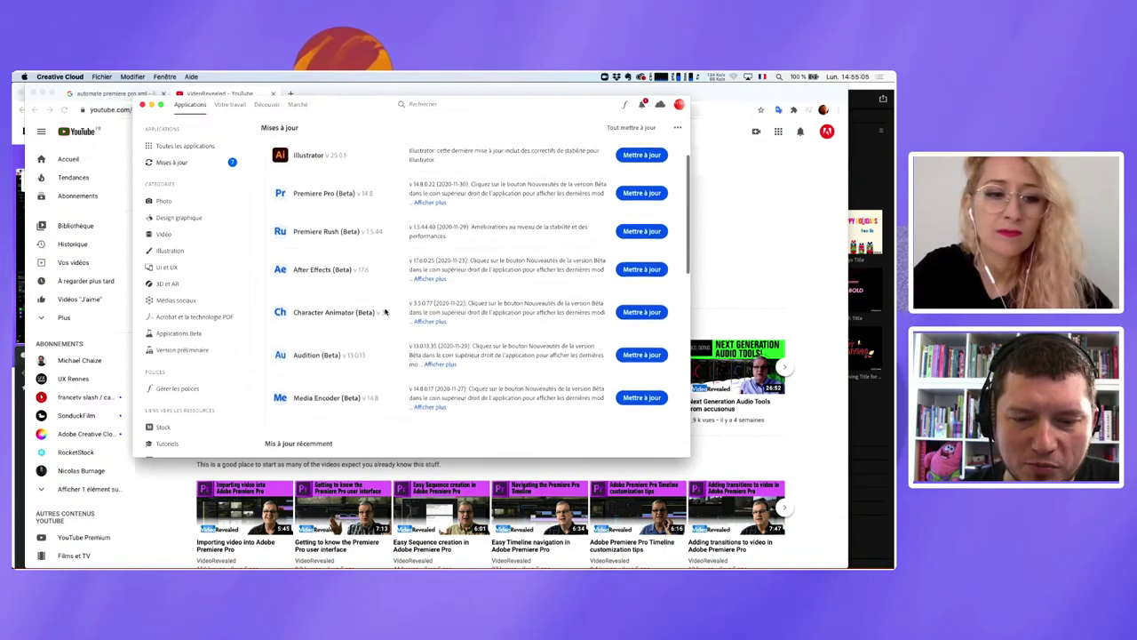
pyautogui.click(185, 338)
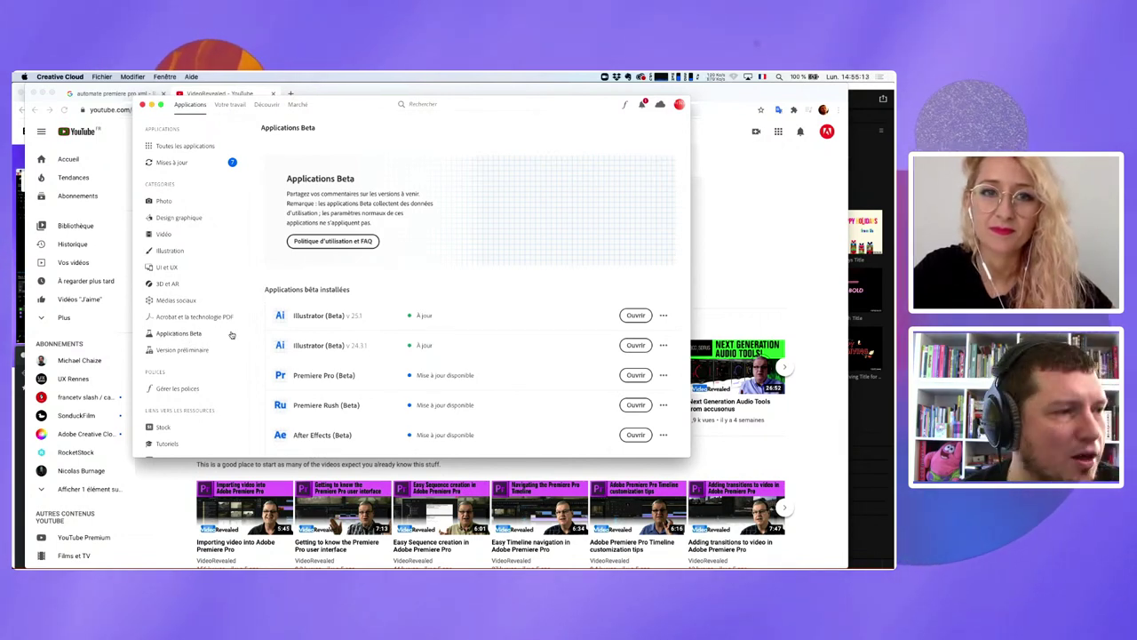
# Step: Launch Premiere Pro (Beta) from the Creative Cloud Applications Beta list
pyautogui.scroll(-2, 338, 346)
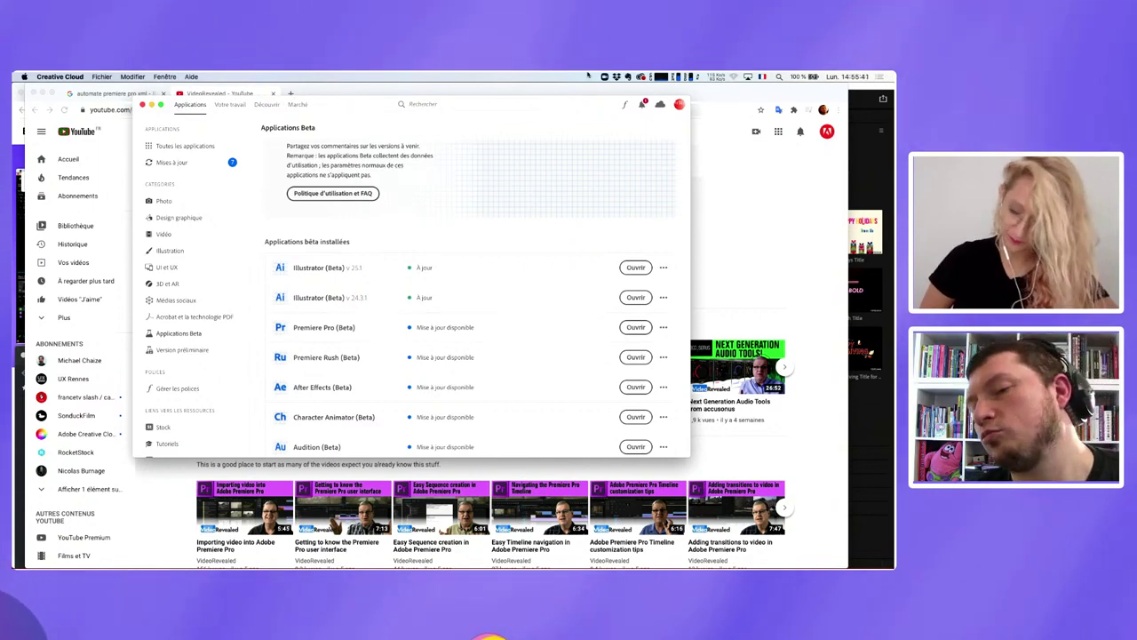
pyautogui.click(832, 77)
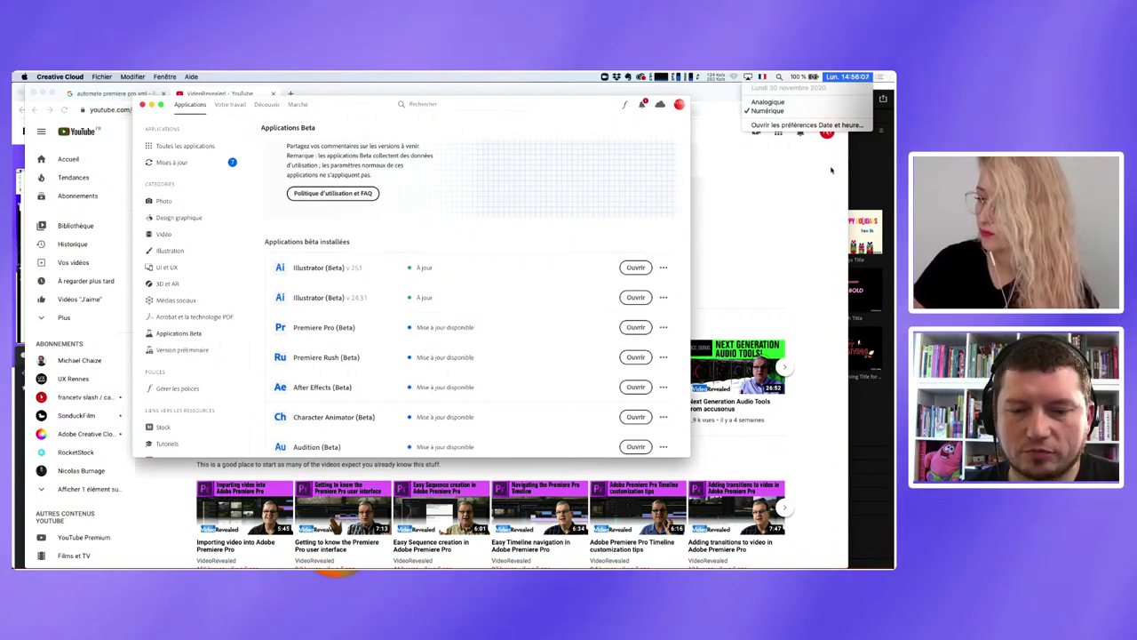
pyautogui.click(343, 331)
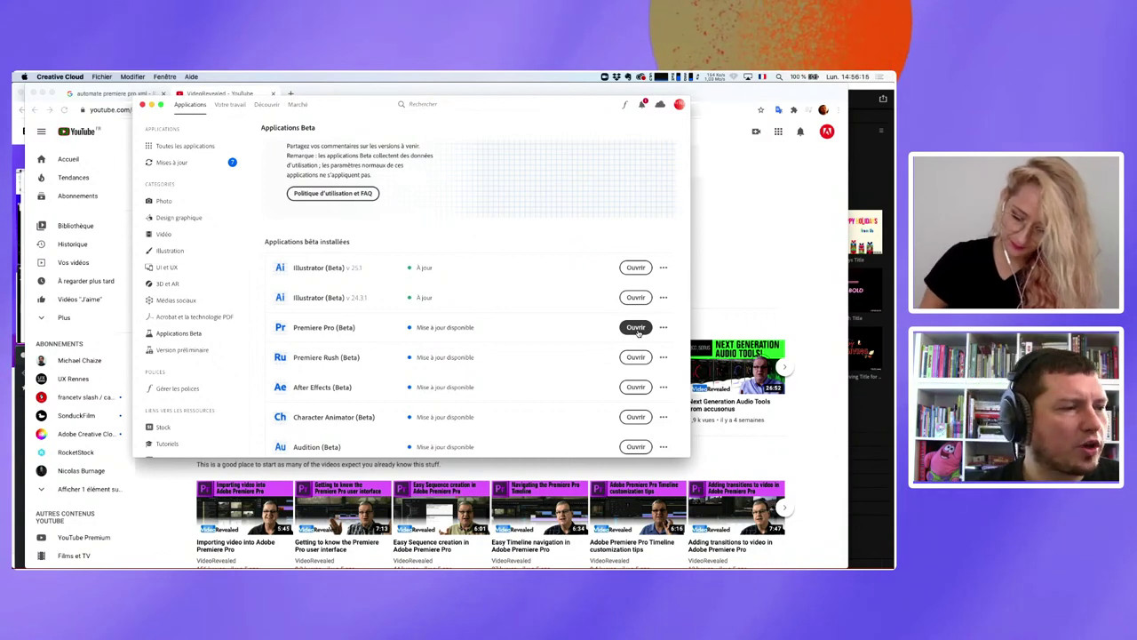
pyautogui.click(636, 328)
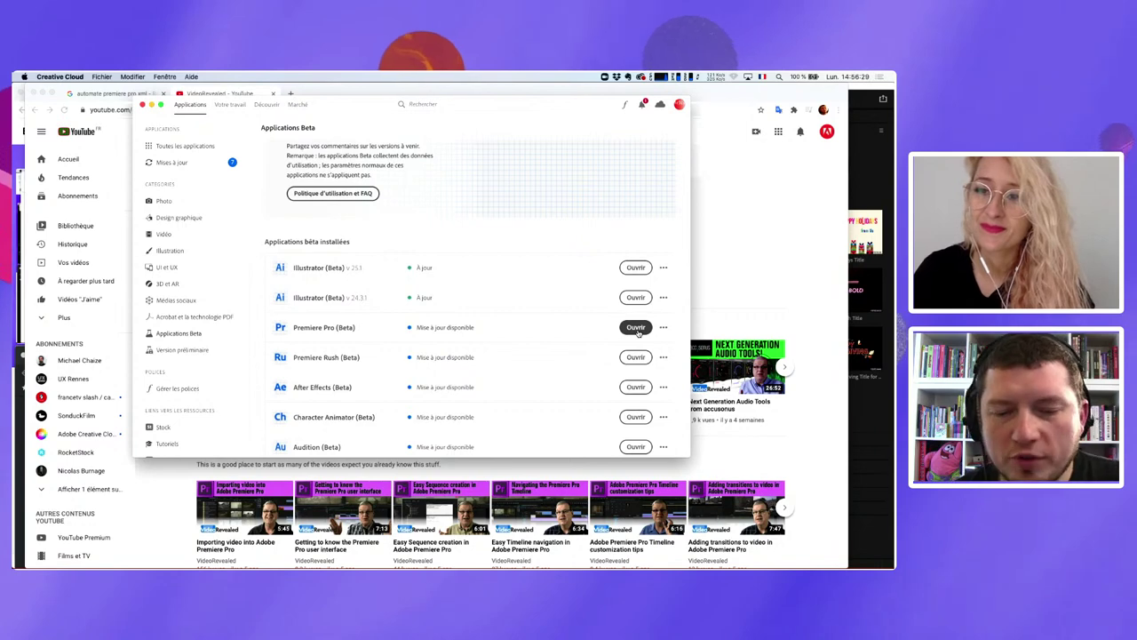
# Step: In Chrome, open a new tab and go to the Adobe France YouTube videos page
pyautogui.press('super+Tab')
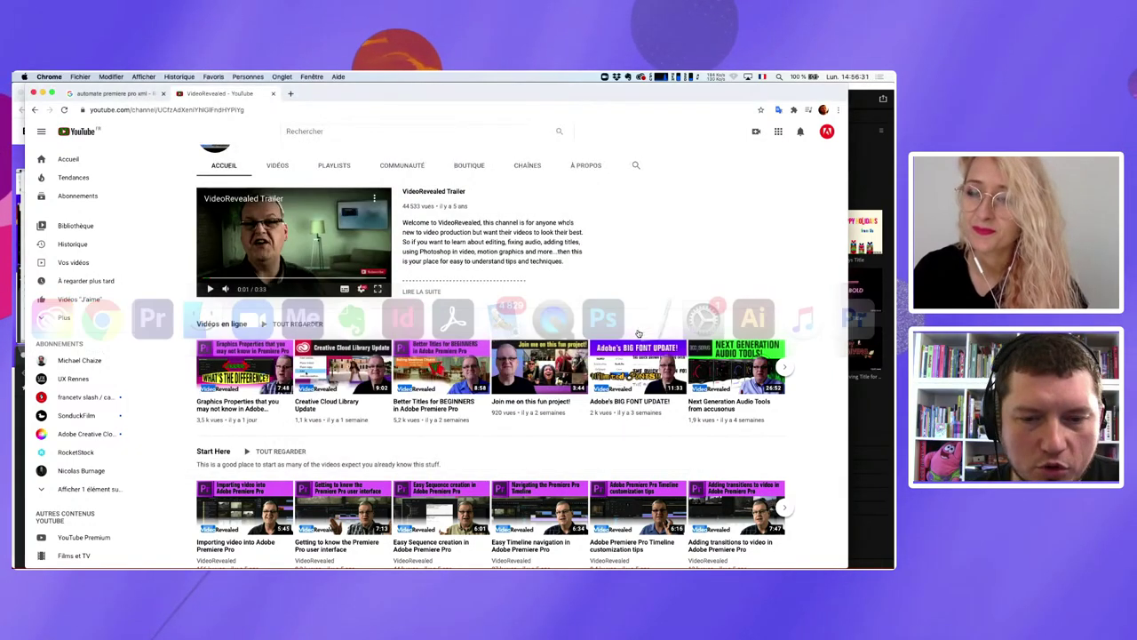
pyautogui.press('super+t')
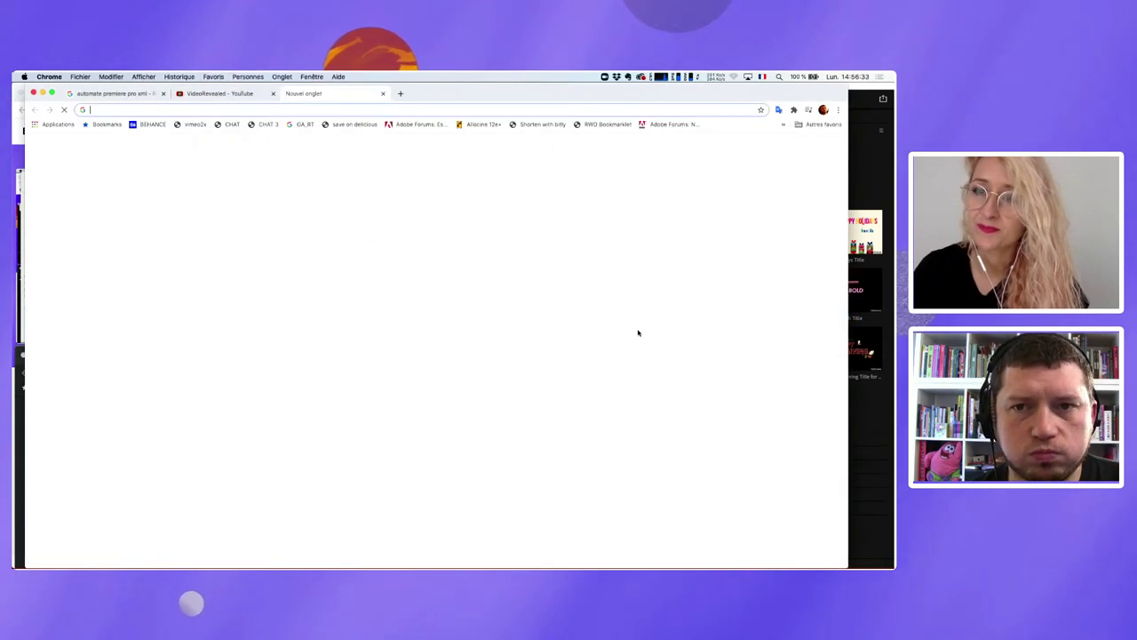
pyautogui.write('y')
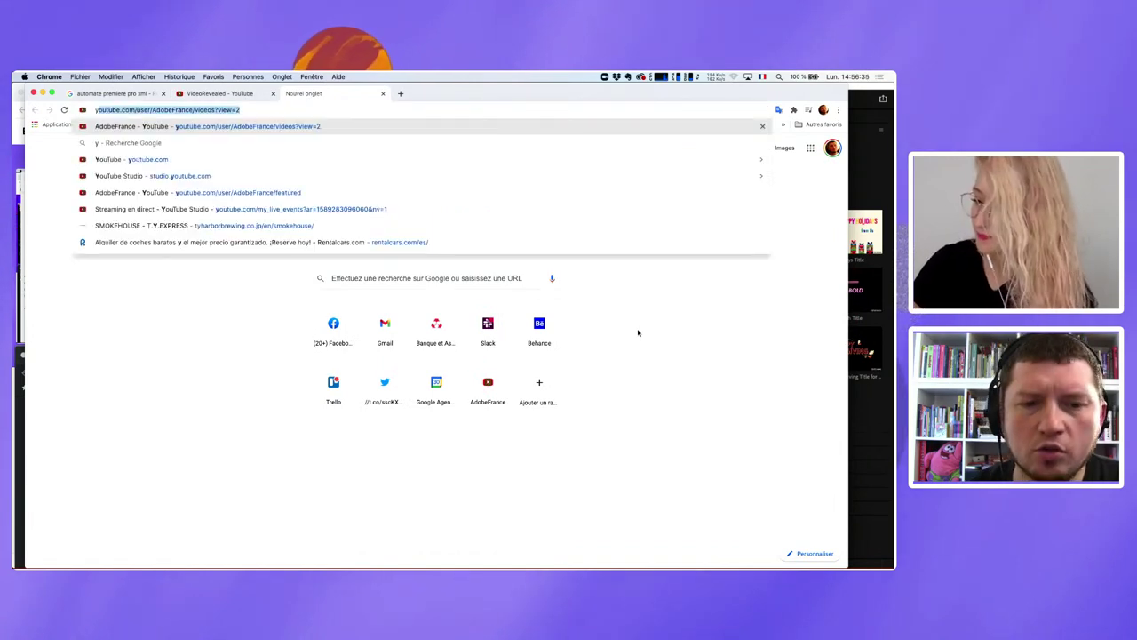
pyautogui.press('Return')
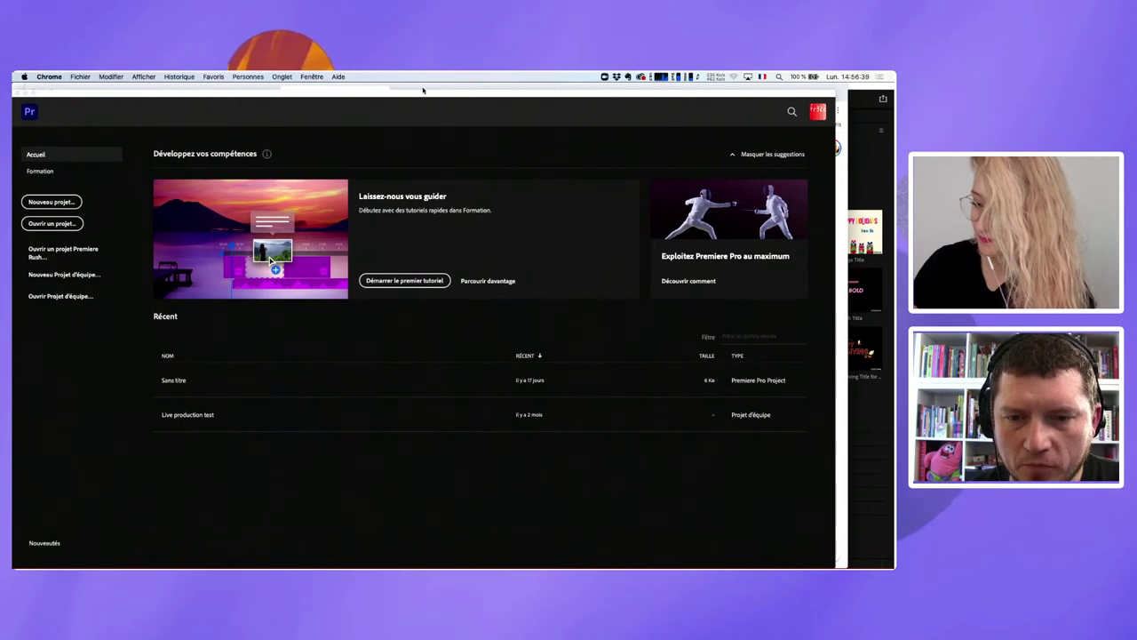
# Step: Back in Chrome, go to the Behance Adobe Live en français page (behance.net/live/fr)
pyautogui.click(51, 202)
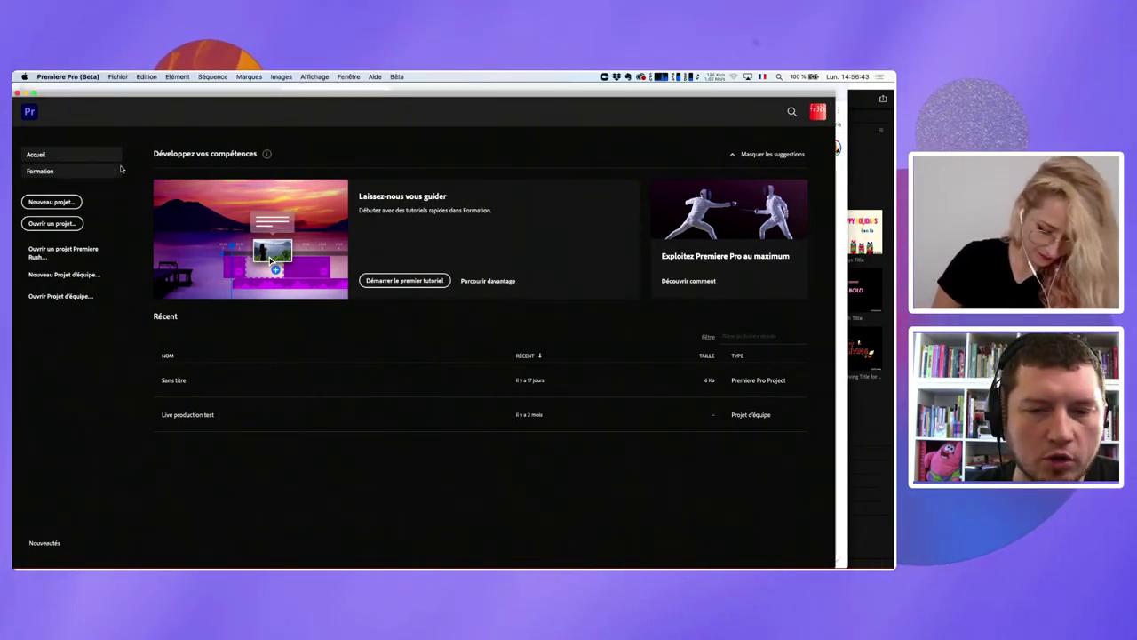
pyautogui.press('super+Tab')
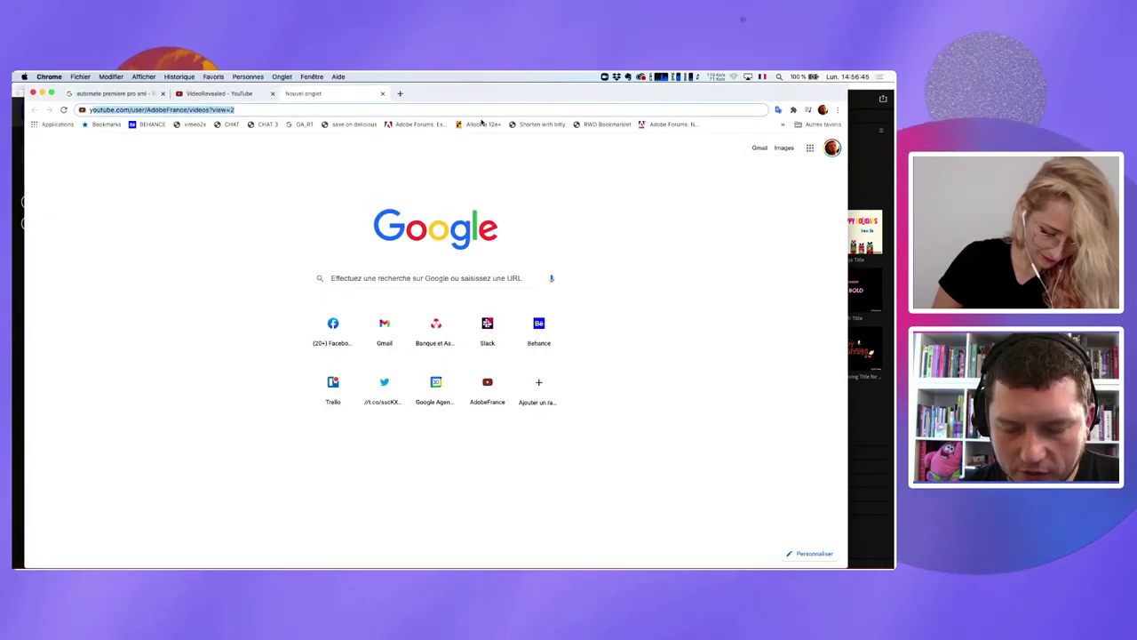
pyautogui.write('ybe')
pyautogui.press('BackSpace')
pyautogui.press('BackSpace')
pyautogui.press('BackSpace')
pyautogui.write('beh')
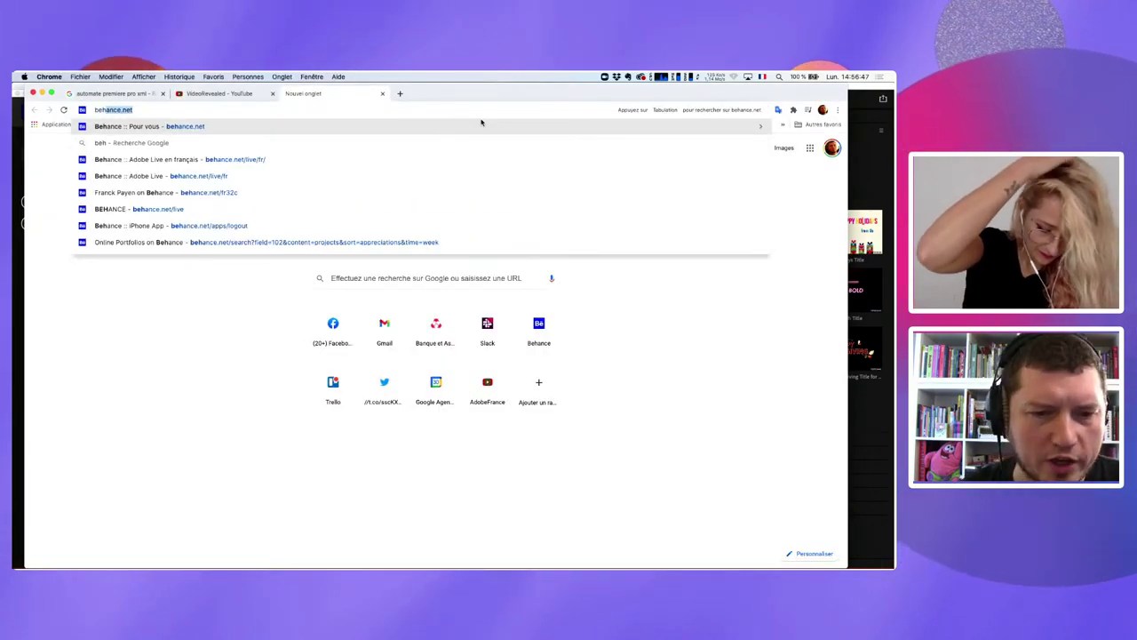
pyautogui.press('Down')
pyautogui.press('Down')
pyautogui.press('Return')
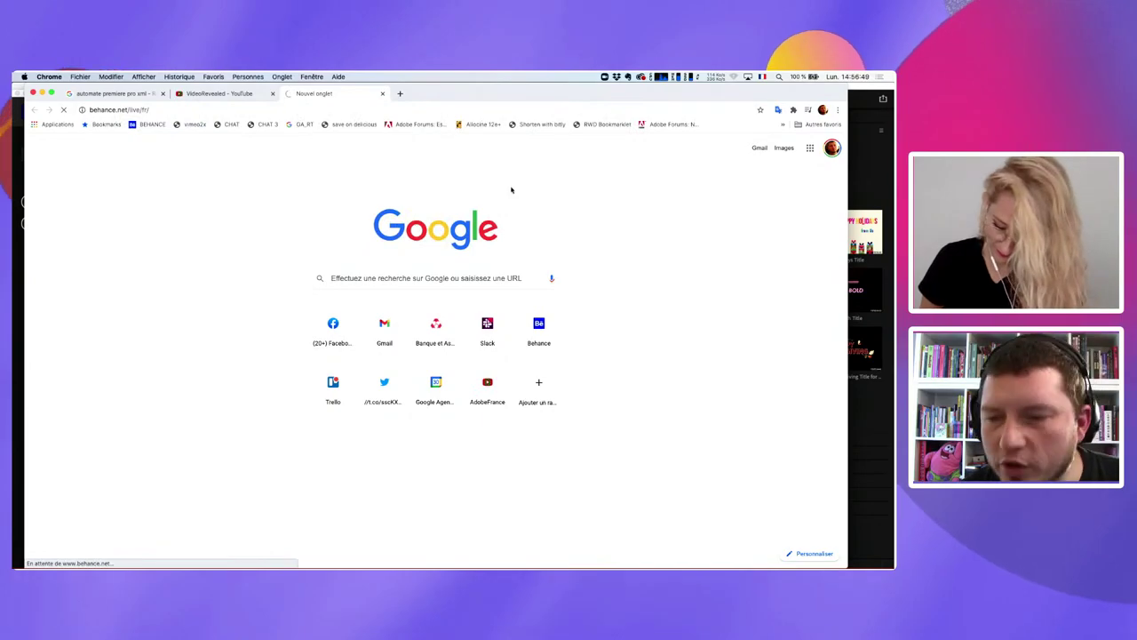
# Step: Scroll to the Motion row, page it forward three times and open the Best of MAX | Nouveautés Vidéo replay
pyautogui.scroll(-10, 522, 397)
pyautogui.scroll(-5, 521, 396)
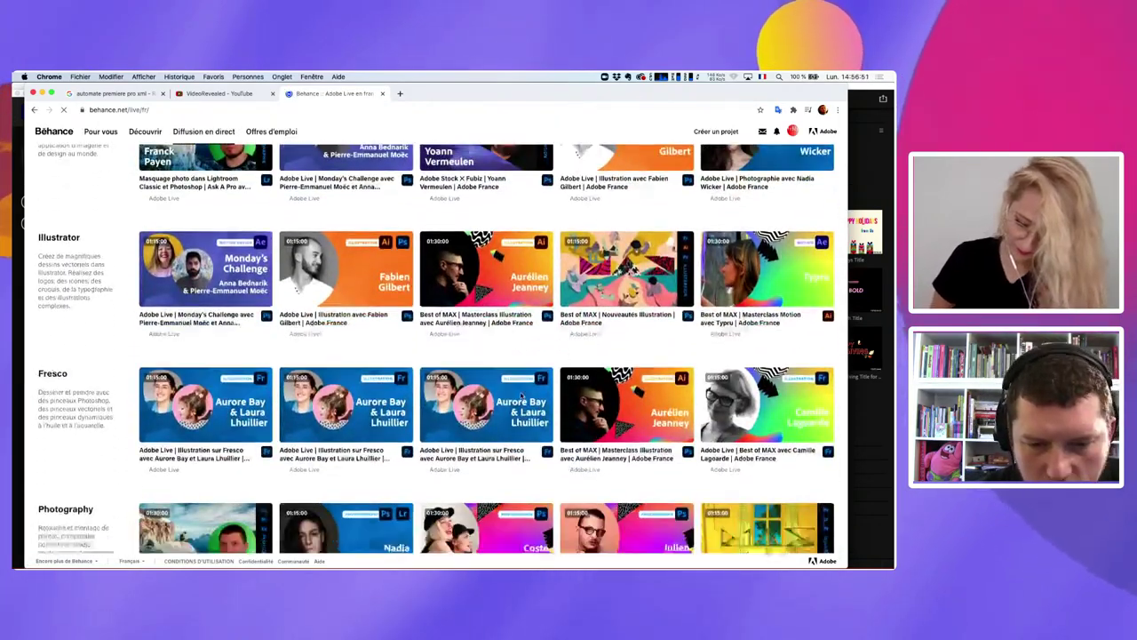
pyautogui.scroll(-3, 522, 396)
pyautogui.scroll(-2, 522, 396)
pyautogui.scroll(-3, 521, 397)
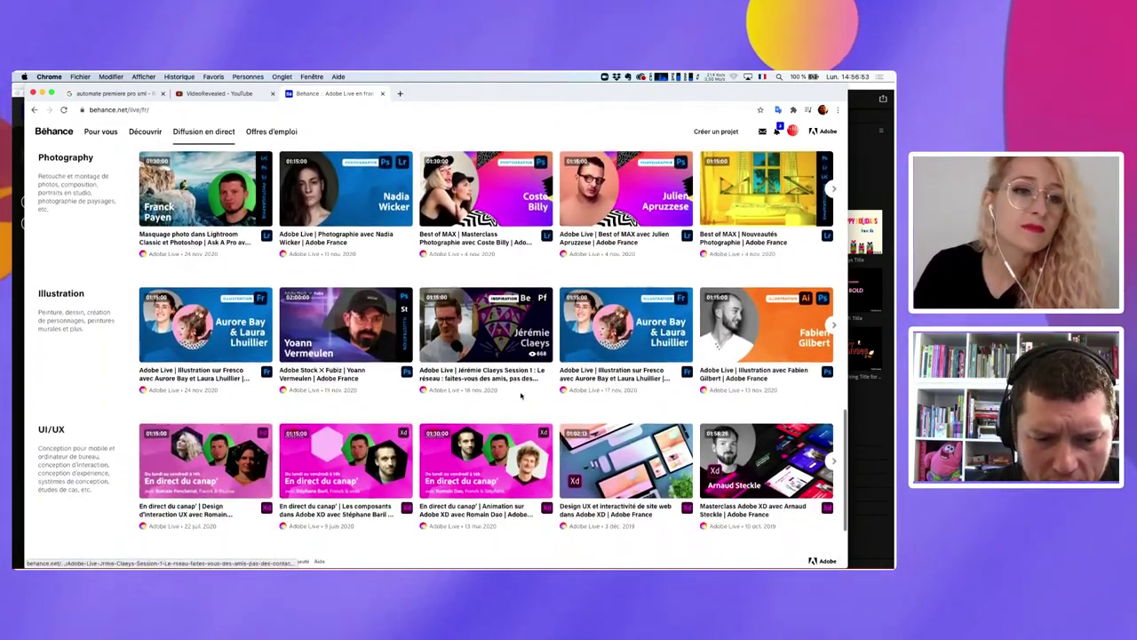
pyautogui.scroll(-4, 525, 398)
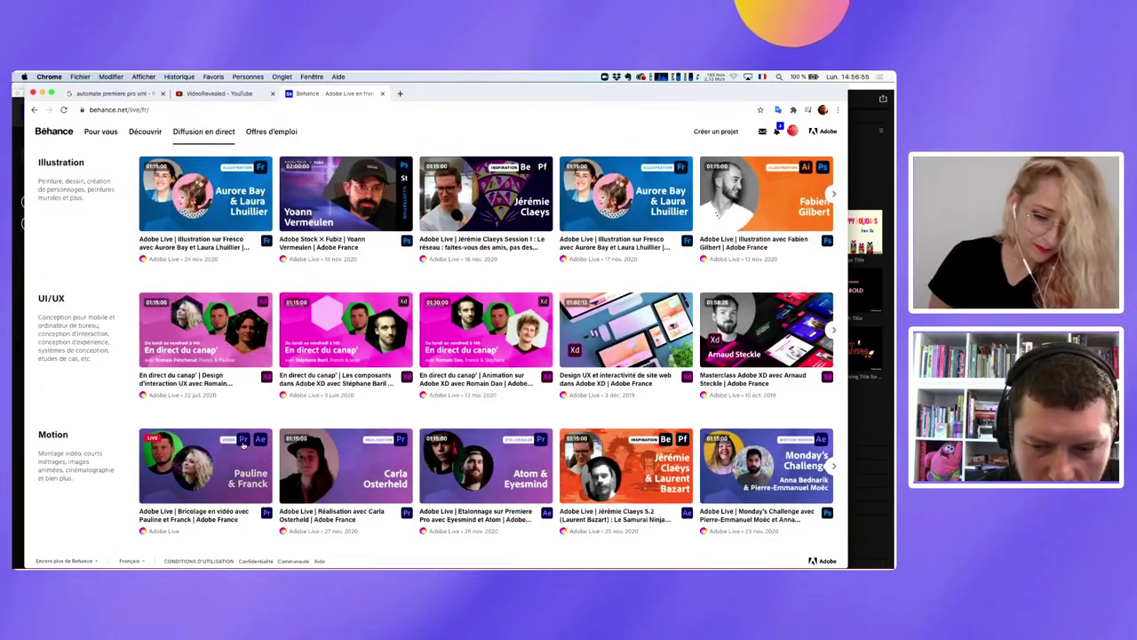
pyautogui.click(834, 467)
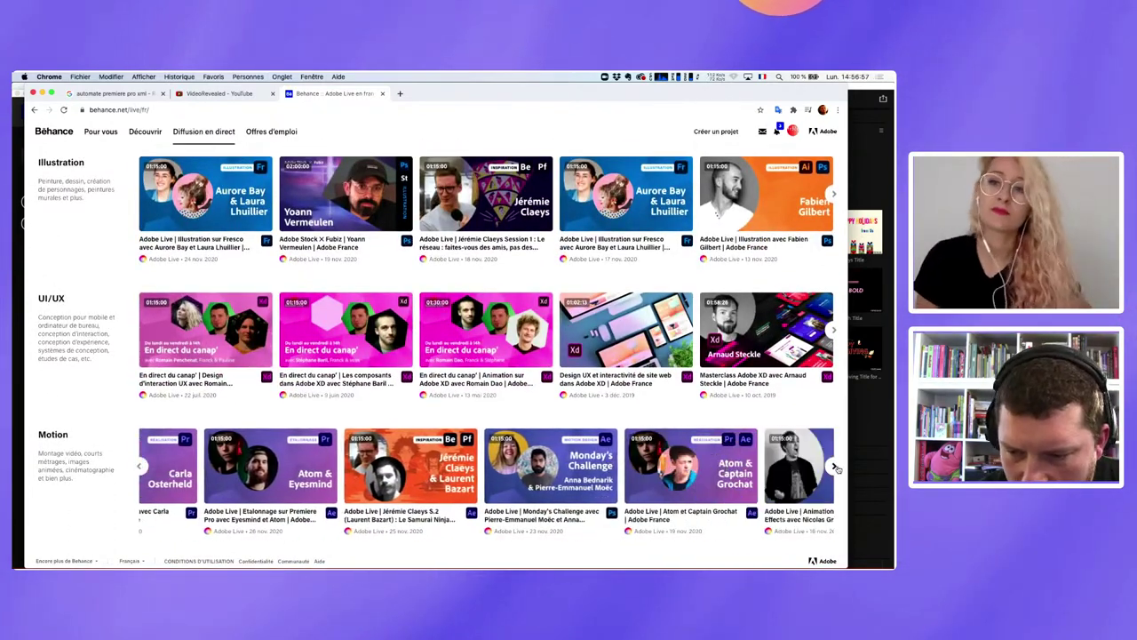
pyautogui.click(835, 466)
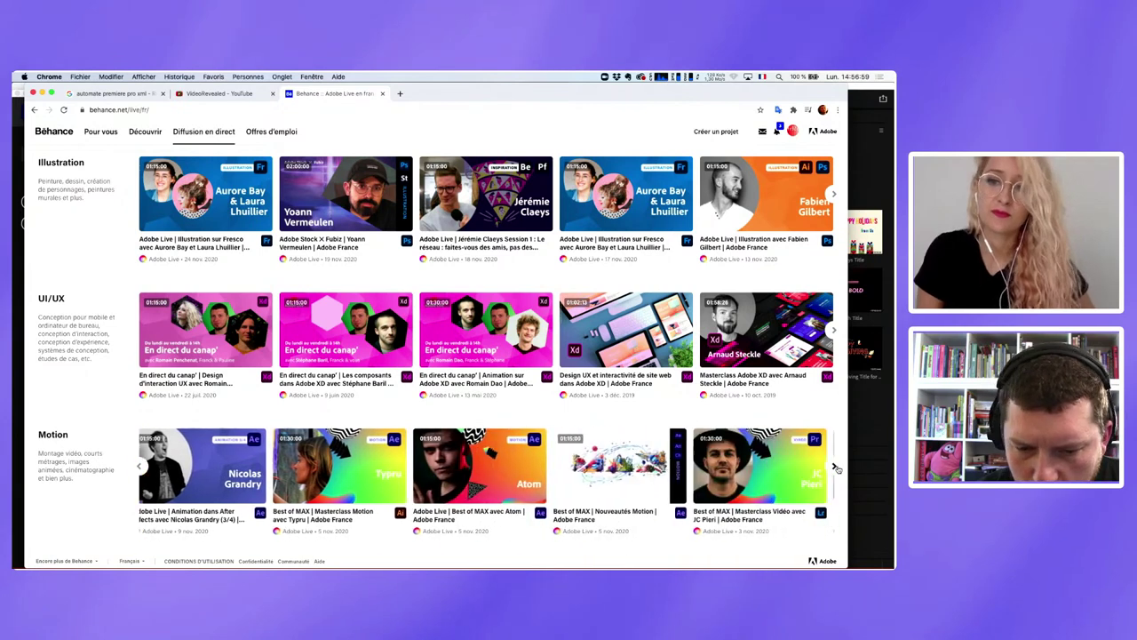
pyautogui.click(834, 467)
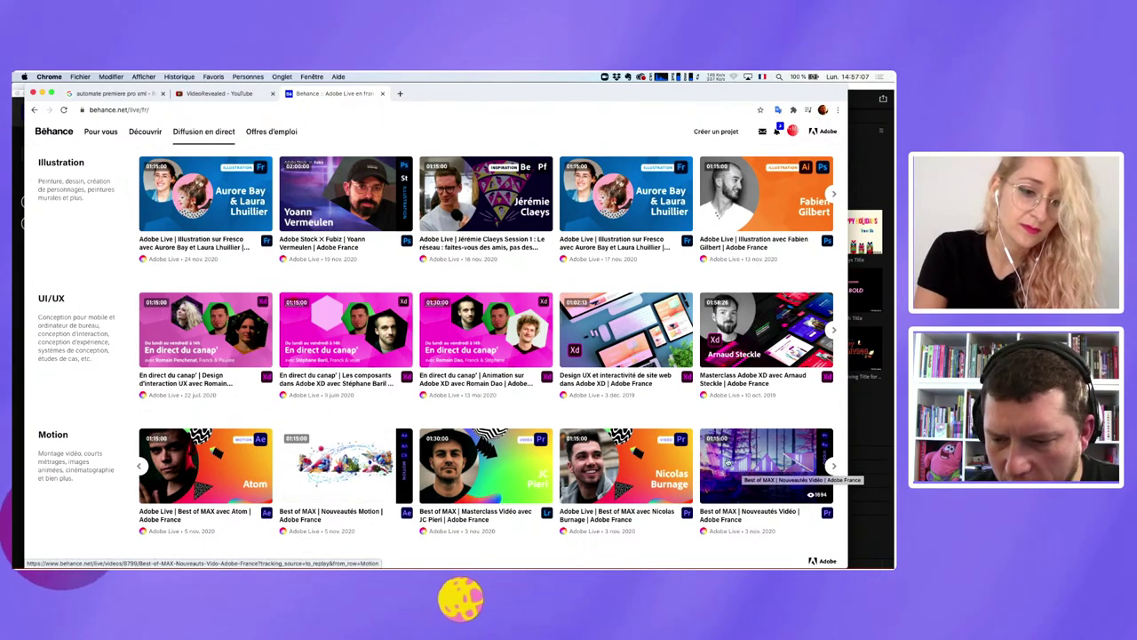
pyautogui.click(754, 461)
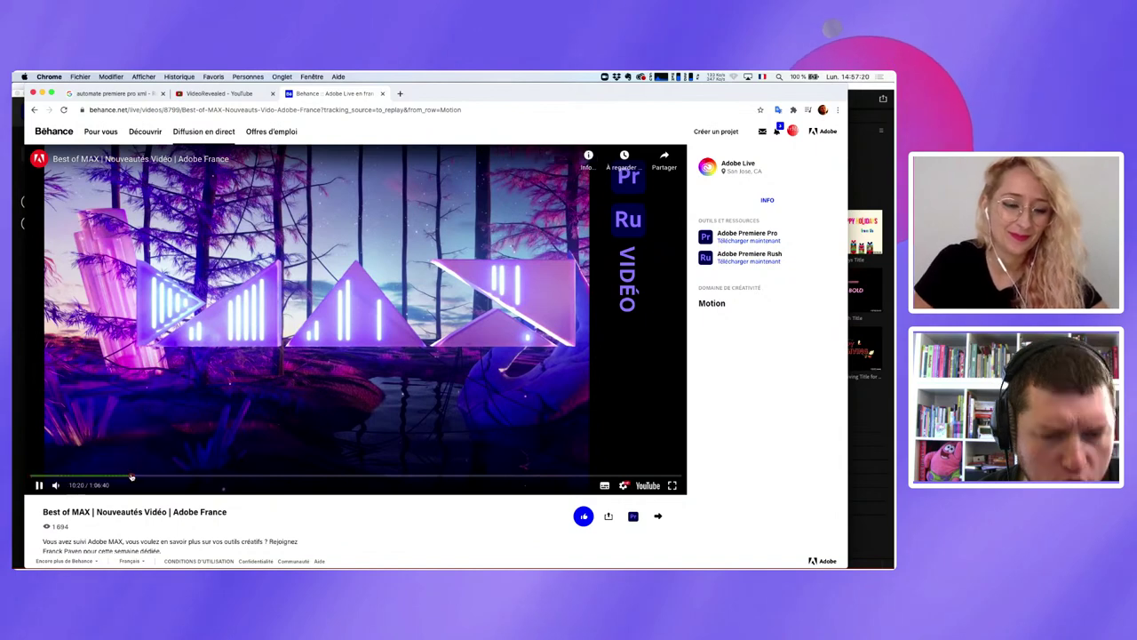
# Step: Skip the replay from about 10:20 through the green-screen and captions demo to roughly 23:10
pyautogui.click(131, 478)
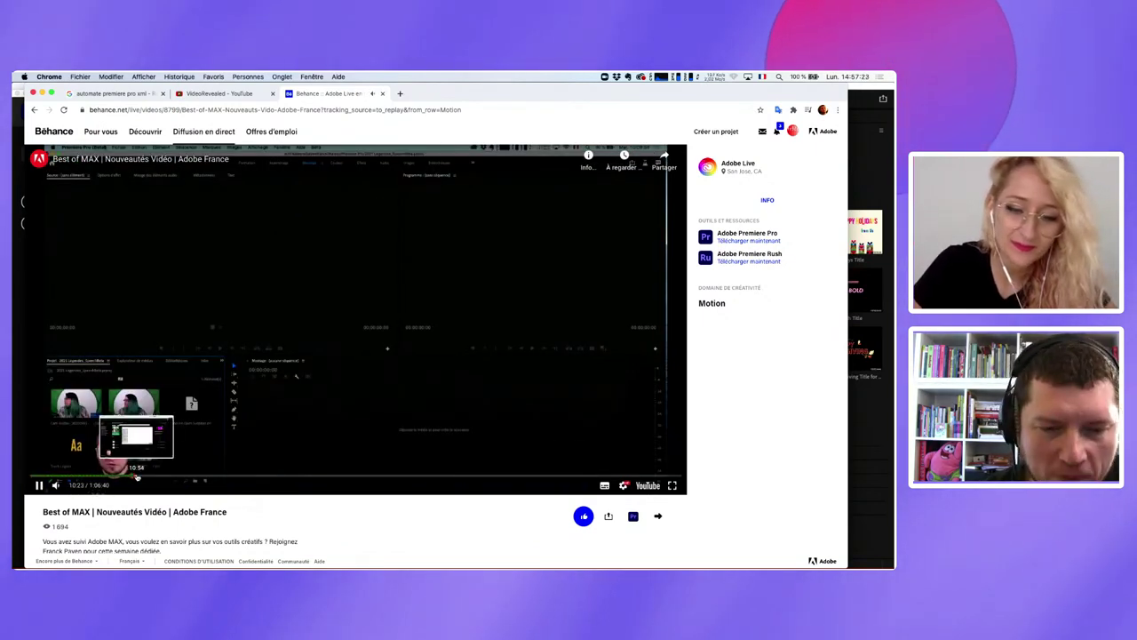
pyautogui.click(137, 477)
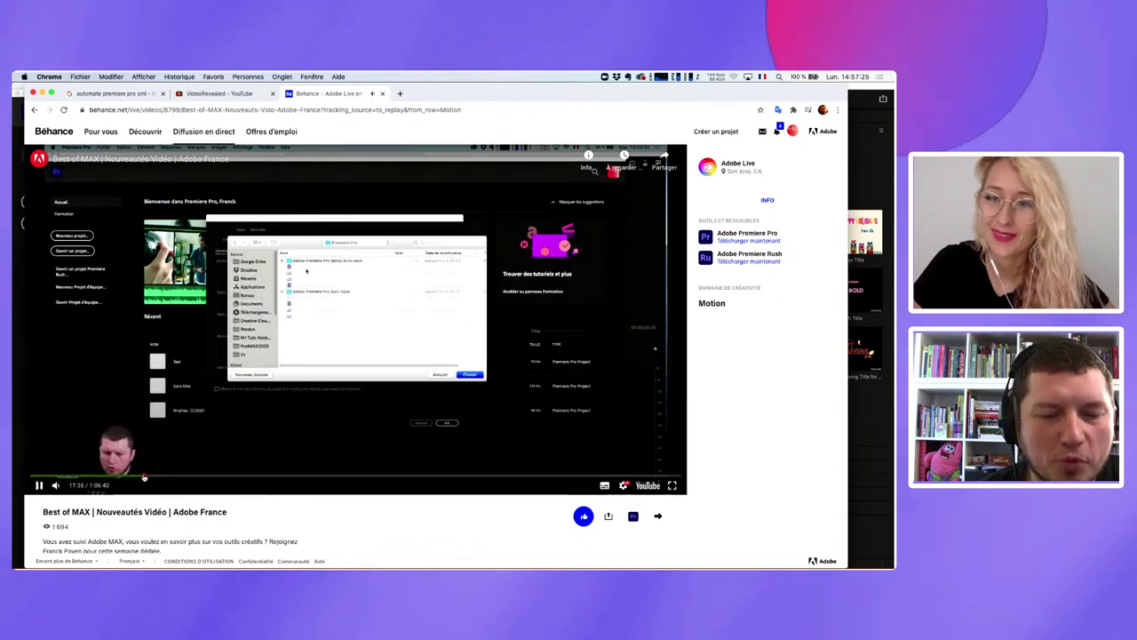
pyautogui.click(155, 477)
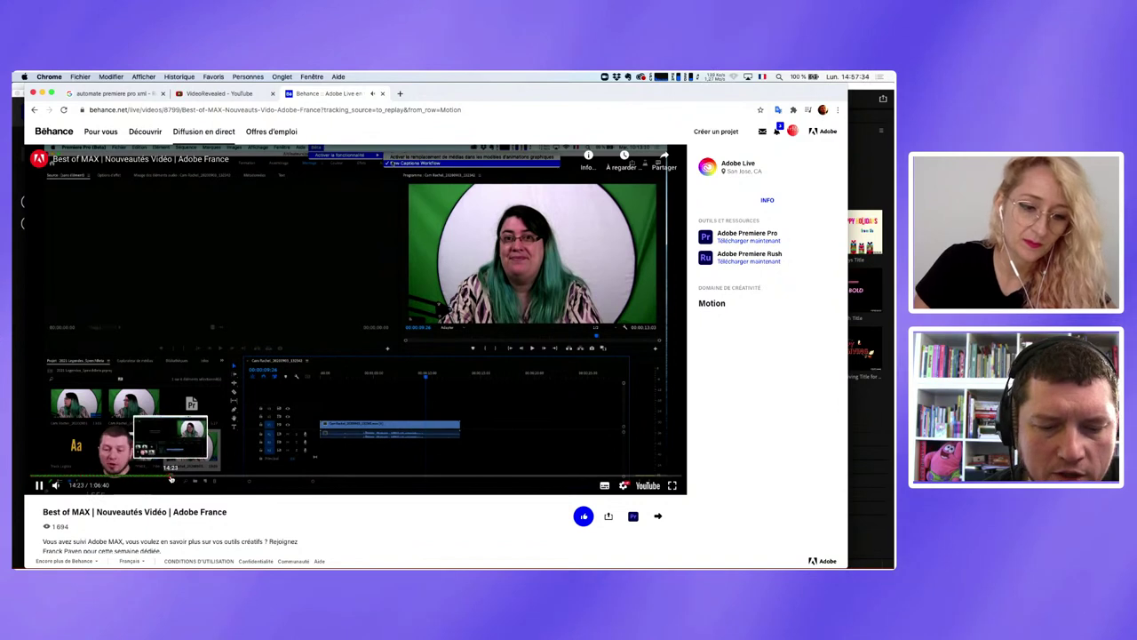
pyautogui.click(171, 479)
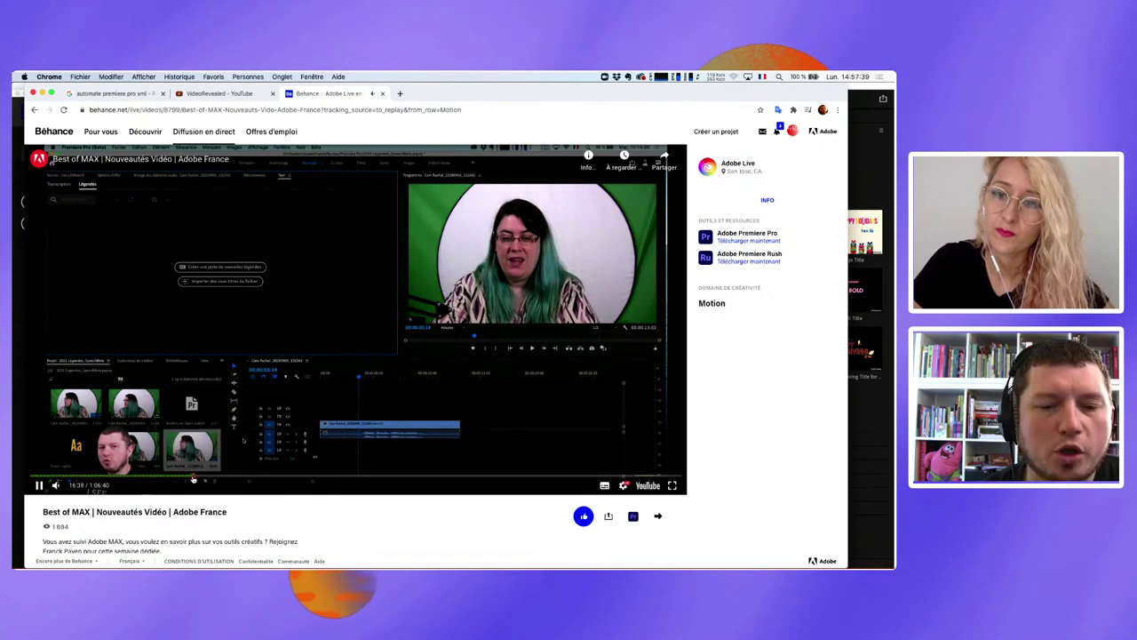
pyautogui.click(204, 479)
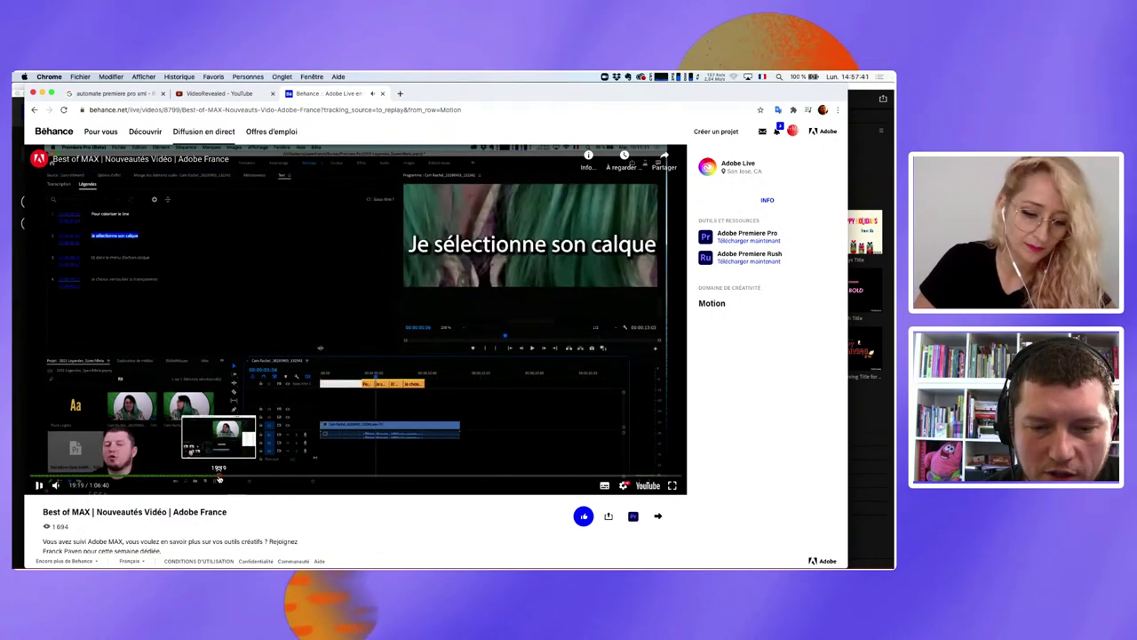
pyautogui.click(248, 479)
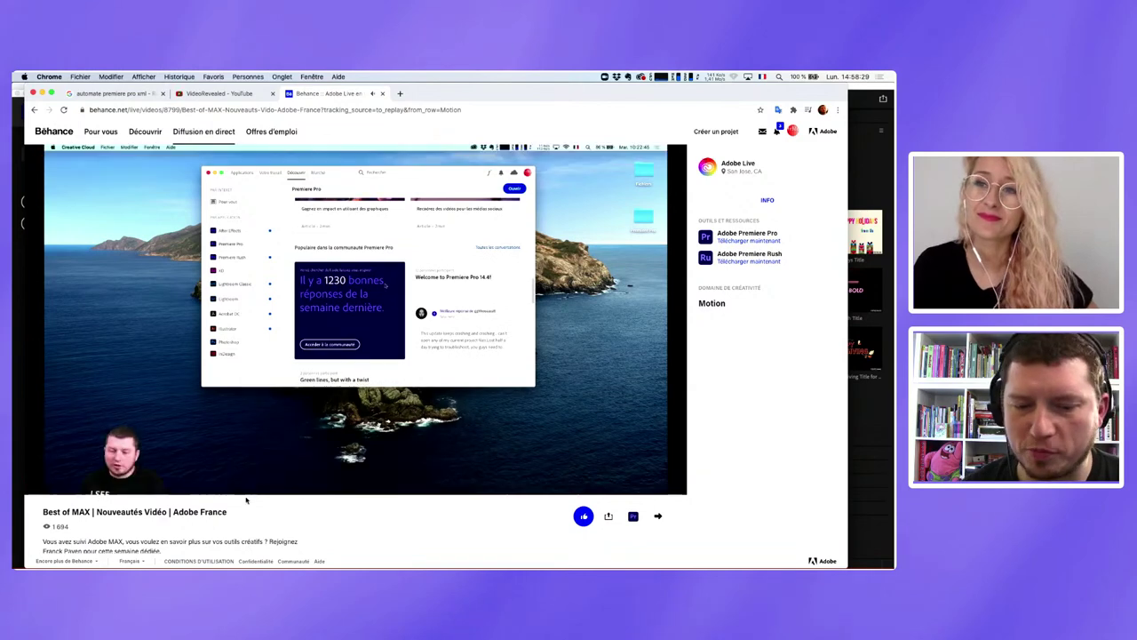
# Step: Jump the replay to a later point, then back to the Premiere Pro section
pyautogui.click(261, 477)
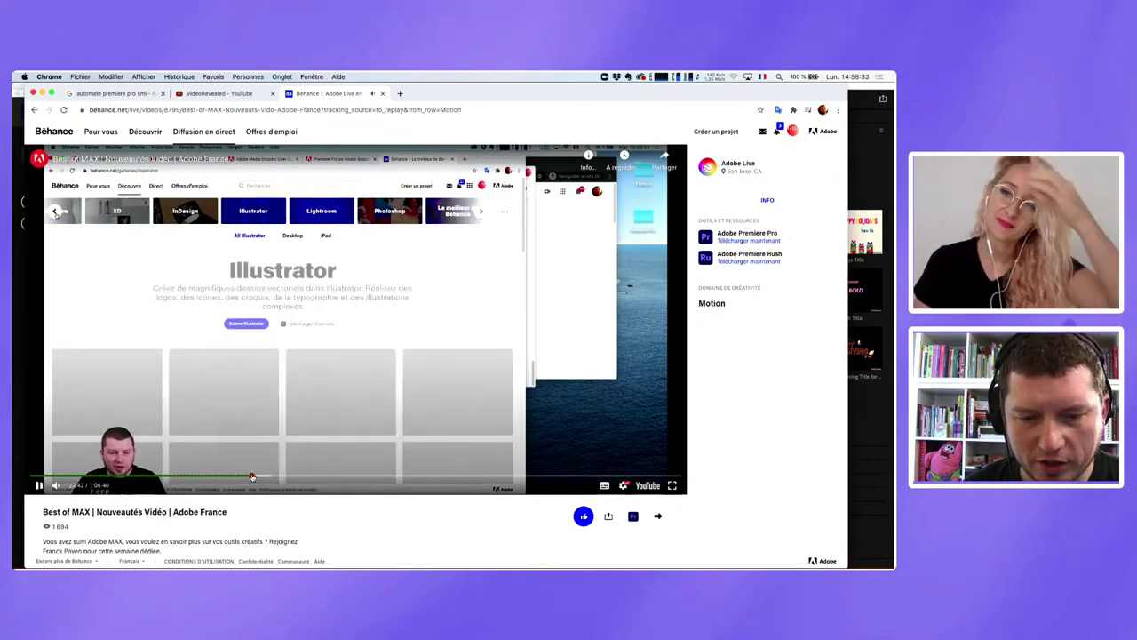
pyautogui.click(255, 477)
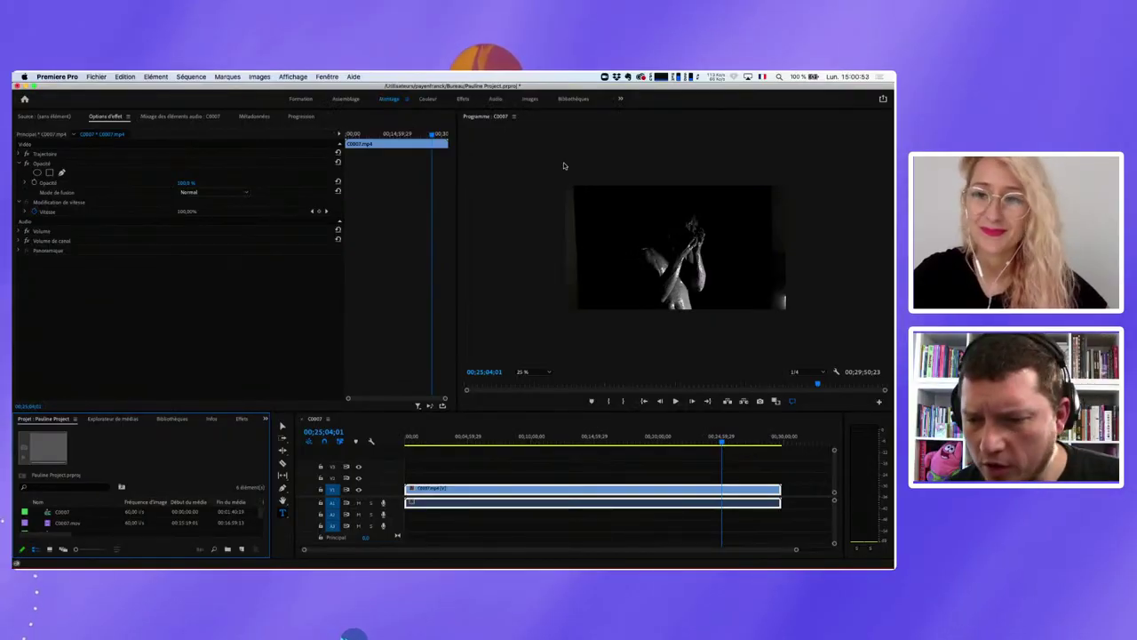
# Step: Set the playhead to 00;28;04;21, zoom the timeline in, and draw a Pen-tool shape over the figure's head
pyautogui.click(732, 445)
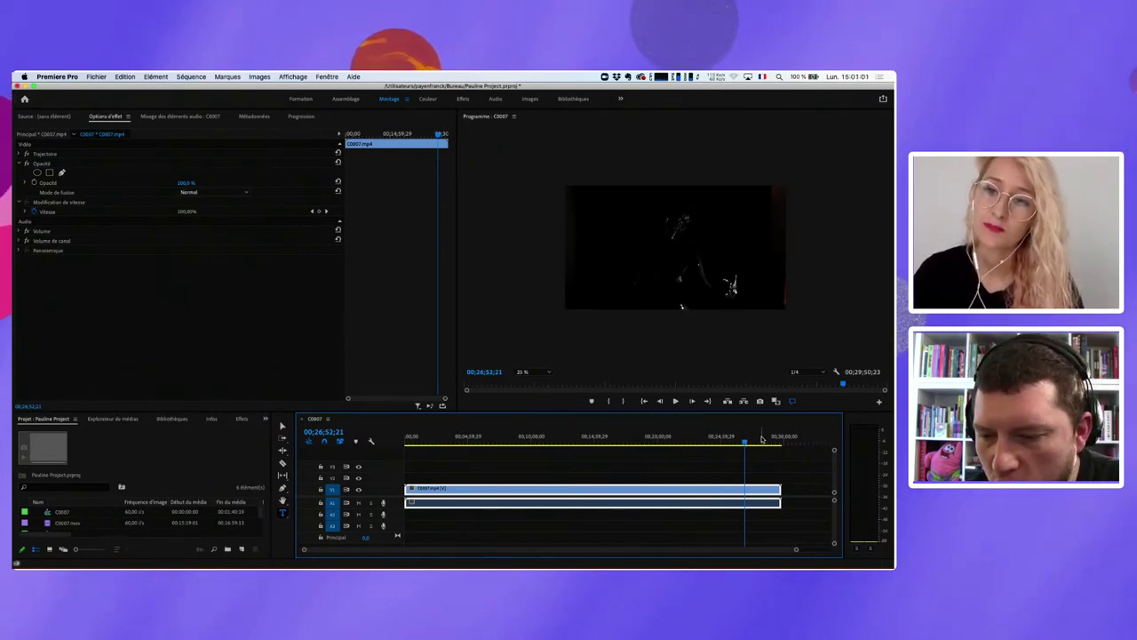
pyautogui.click(762, 439)
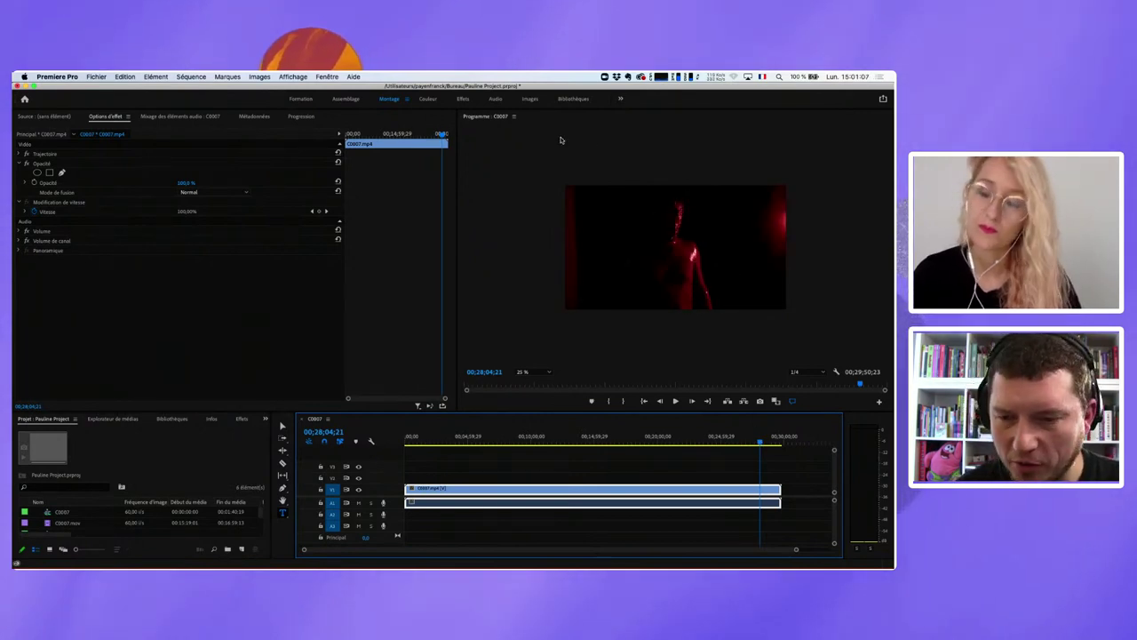
pyautogui.press('=')
pyautogui.press('=')
pyautogui.press('=')
pyautogui.press('=')
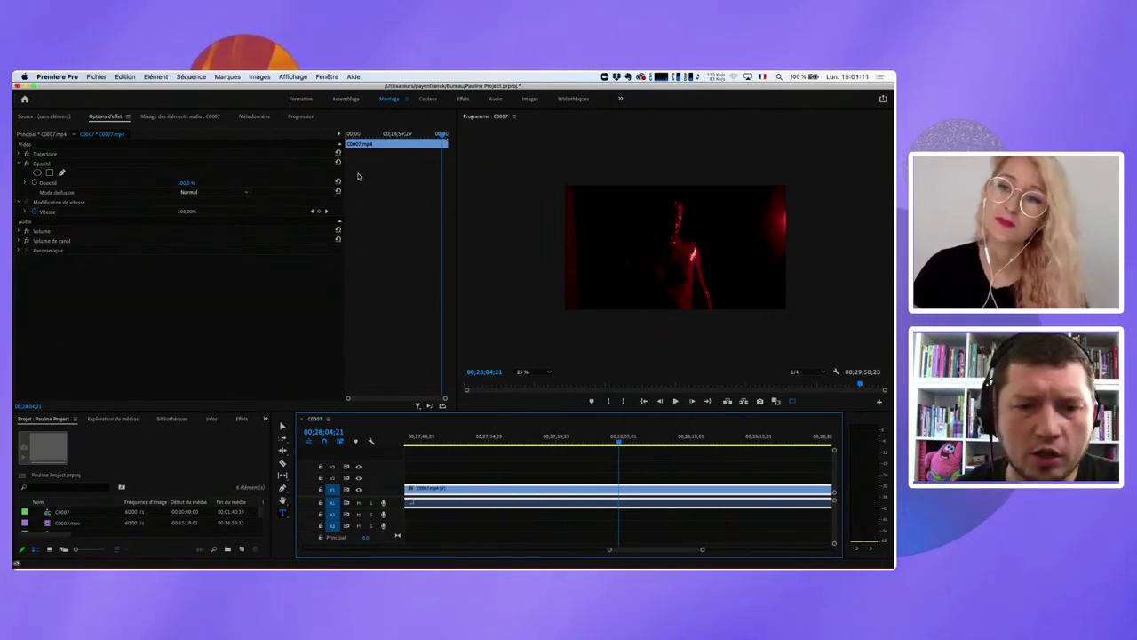
pyautogui.press('p')
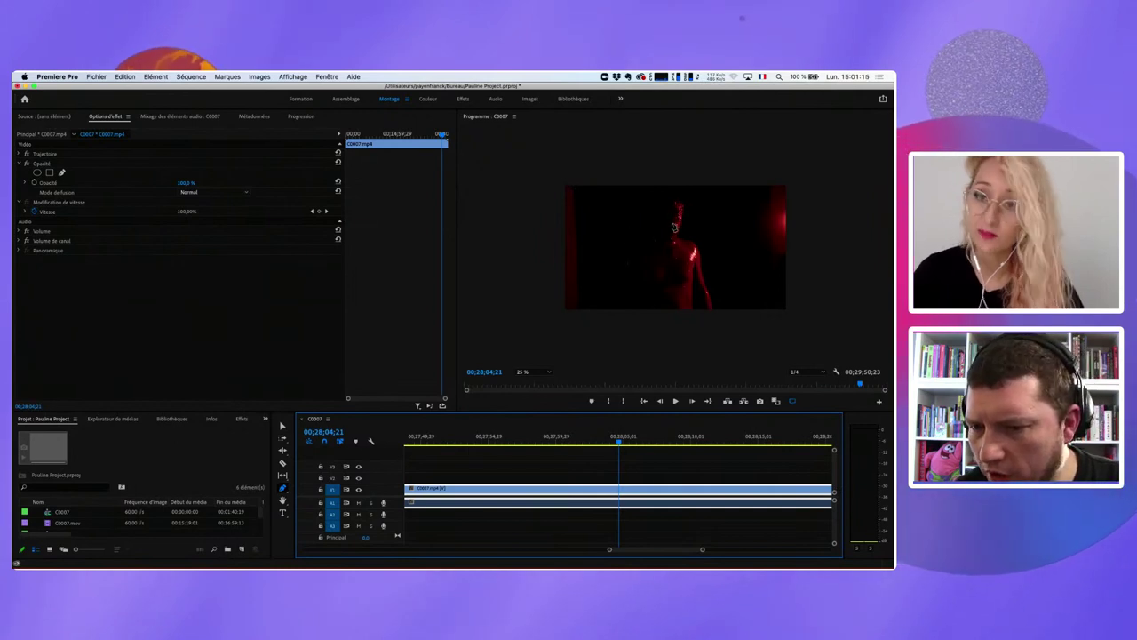
pyautogui.click(673, 224)
pyautogui.click(682, 215)
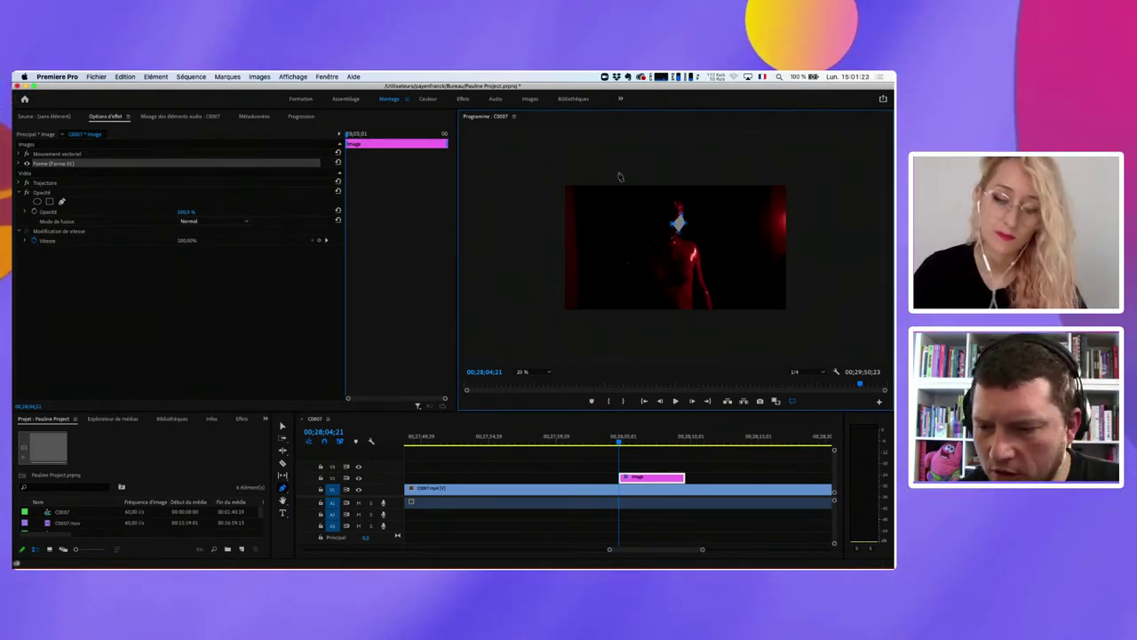
pyautogui.click(316, 78)
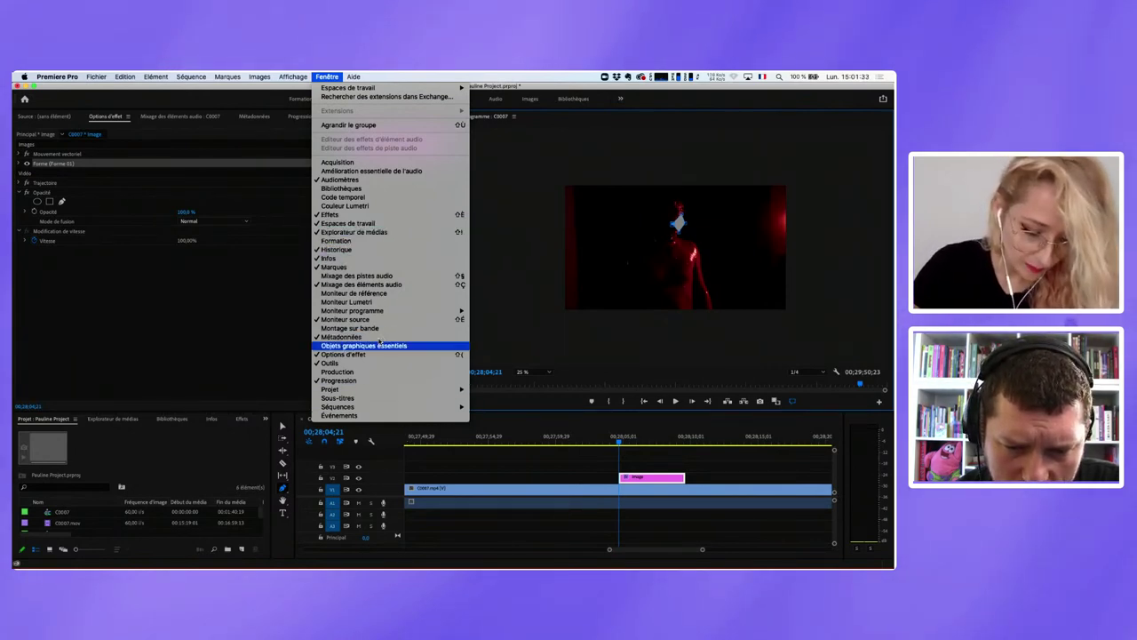
pyautogui.moveTo(379, 408)
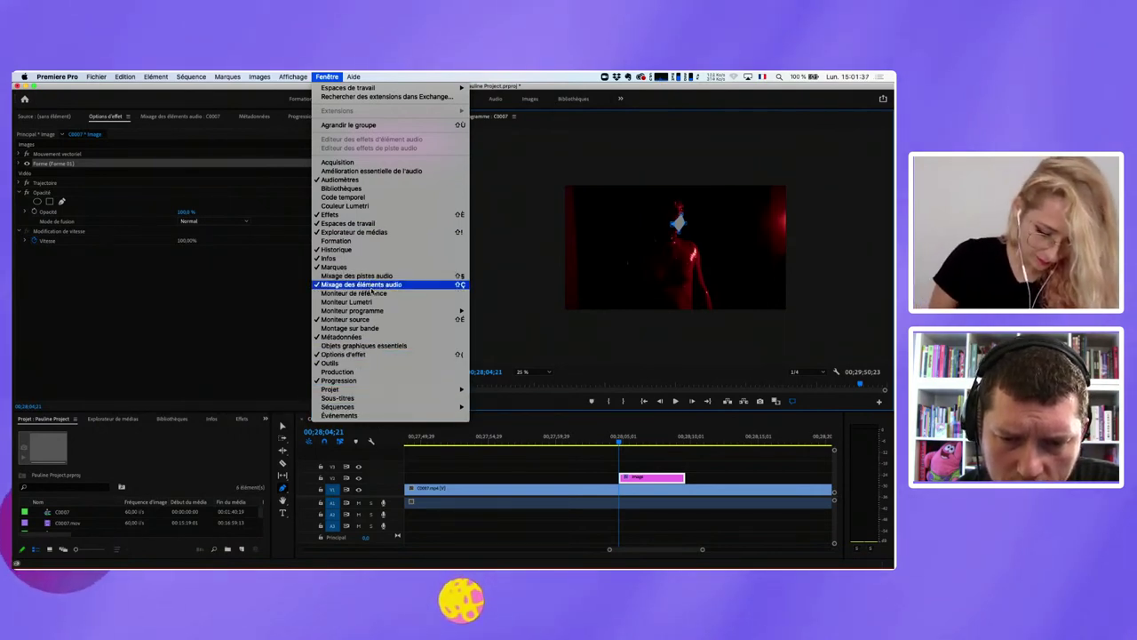
pyautogui.moveTo(379, 311)
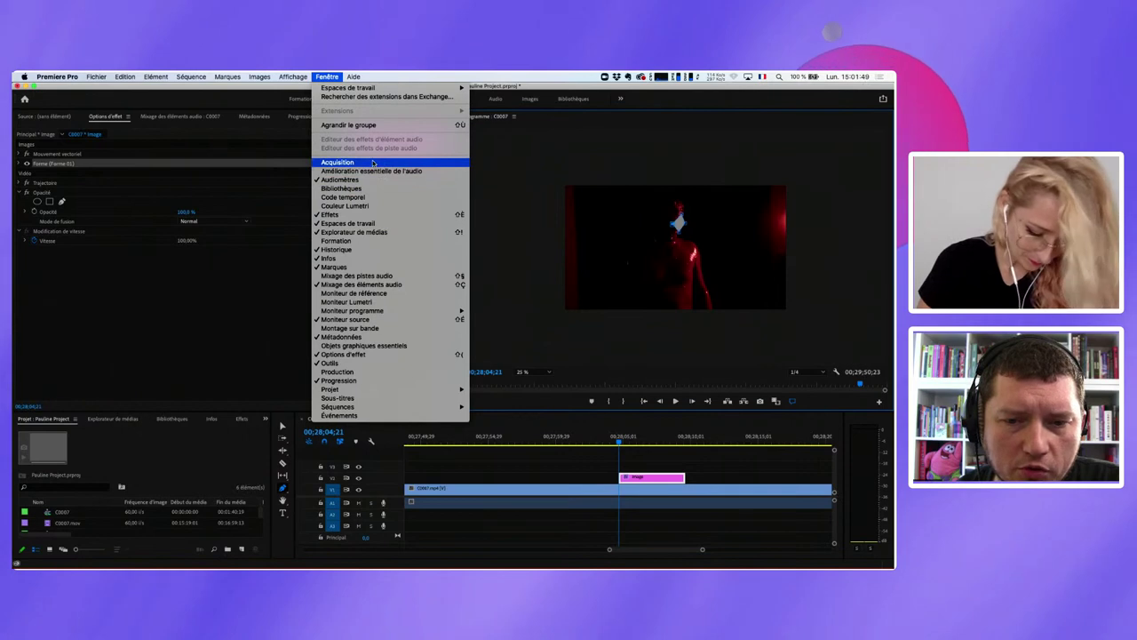
pyautogui.moveTo(207, 78)
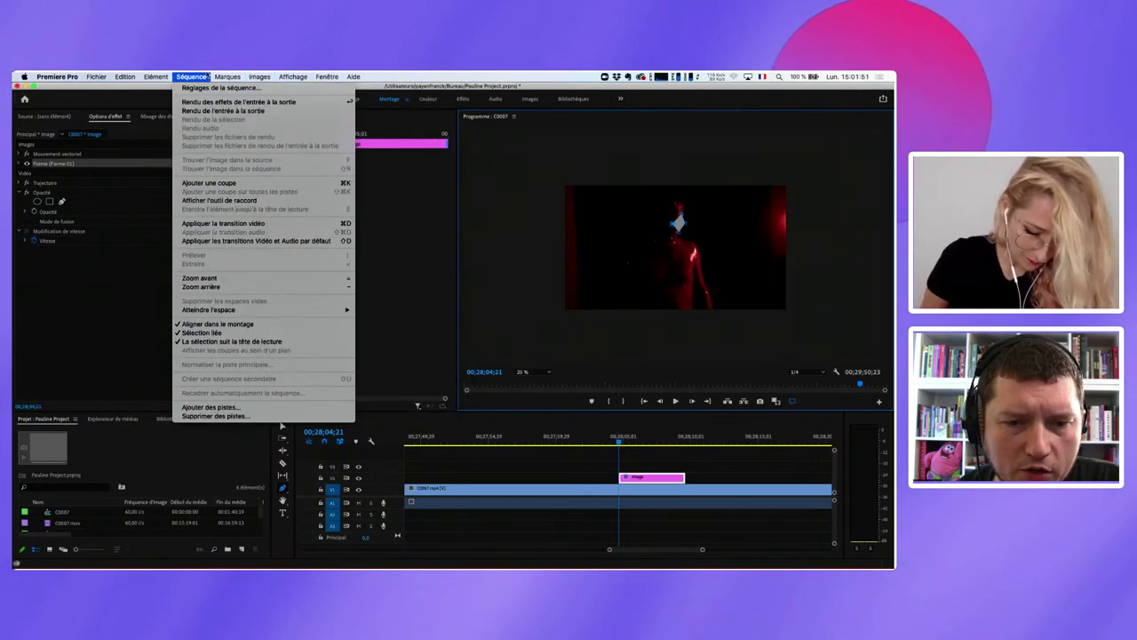
# Step: Switch to the Effects workspace and cycle through the Essential Graphics, History, Lumetri Color and Essential Sound panels
pyautogui.click(204, 77)
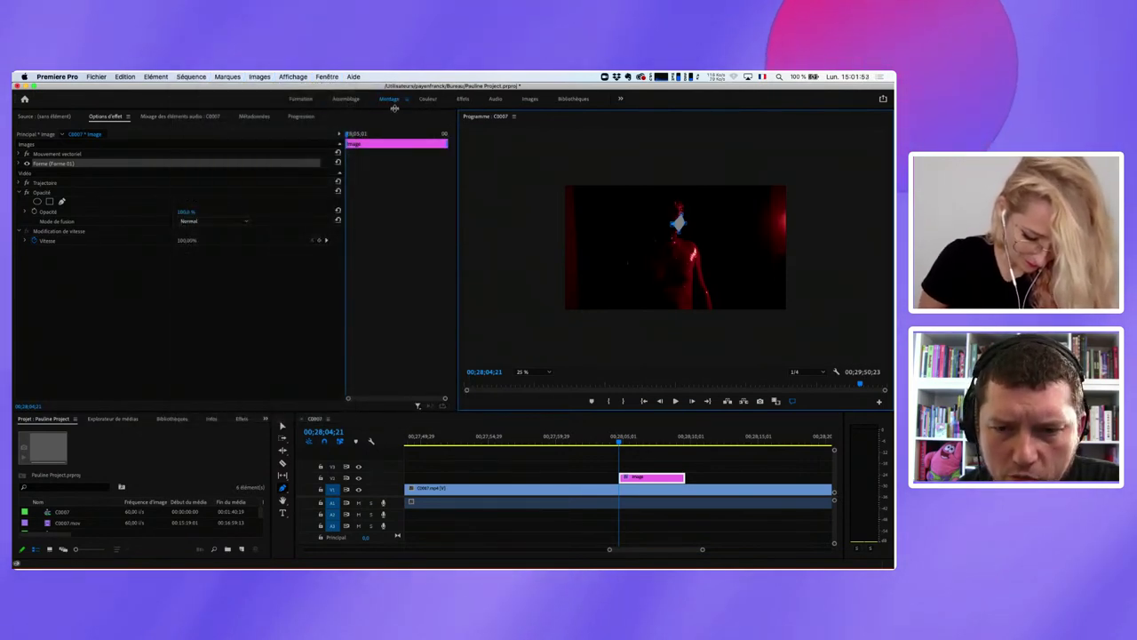
pyautogui.click(460, 100)
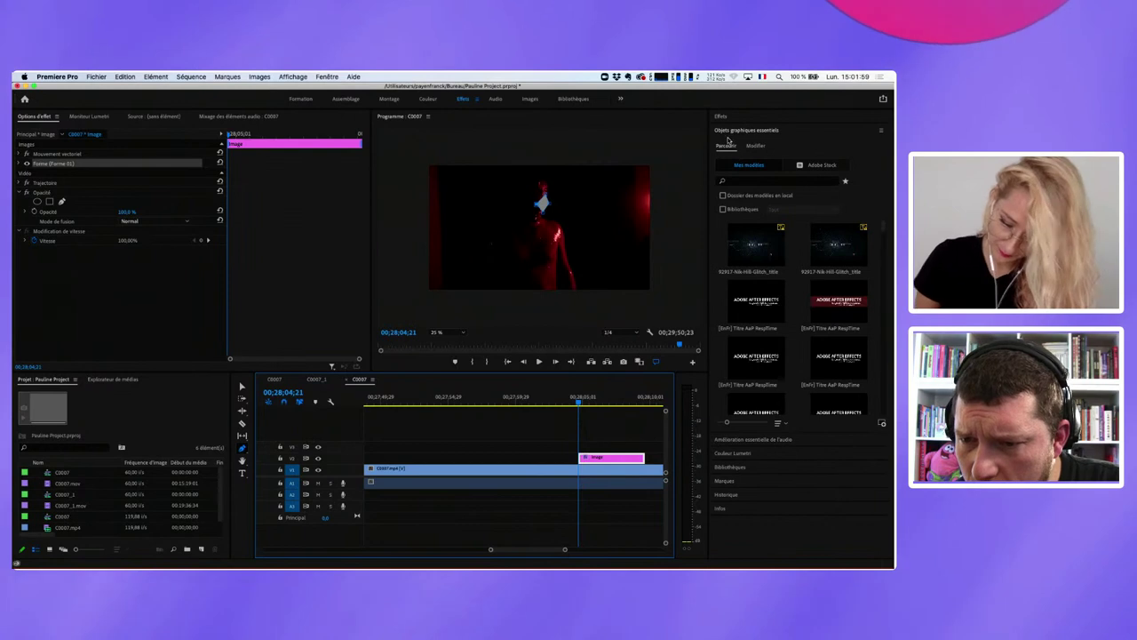
pyautogui.click(729, 130)
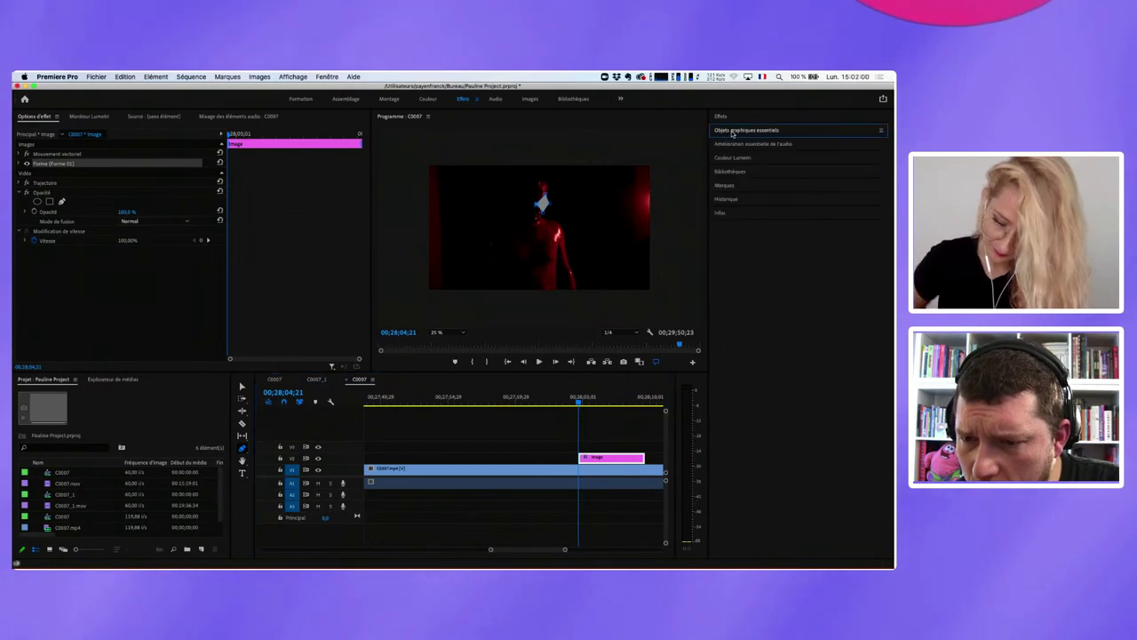
pyautogui.click(736, 200)
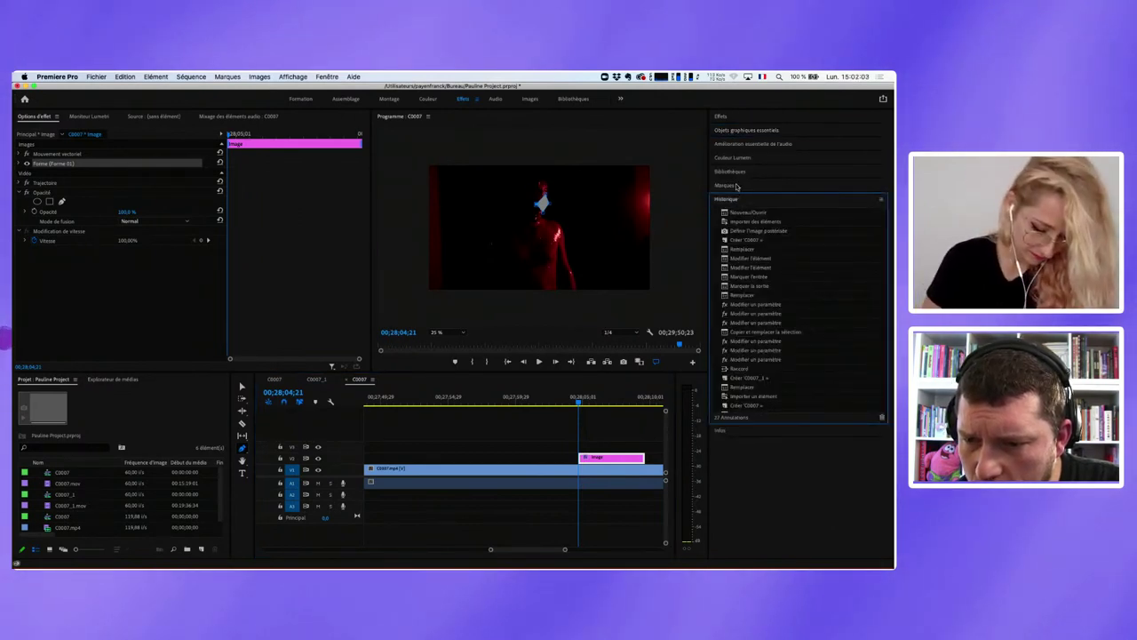
pyautogui.click(737, 185)
pyautogui.click(733, 171)
pyautogui.click(737, 158)
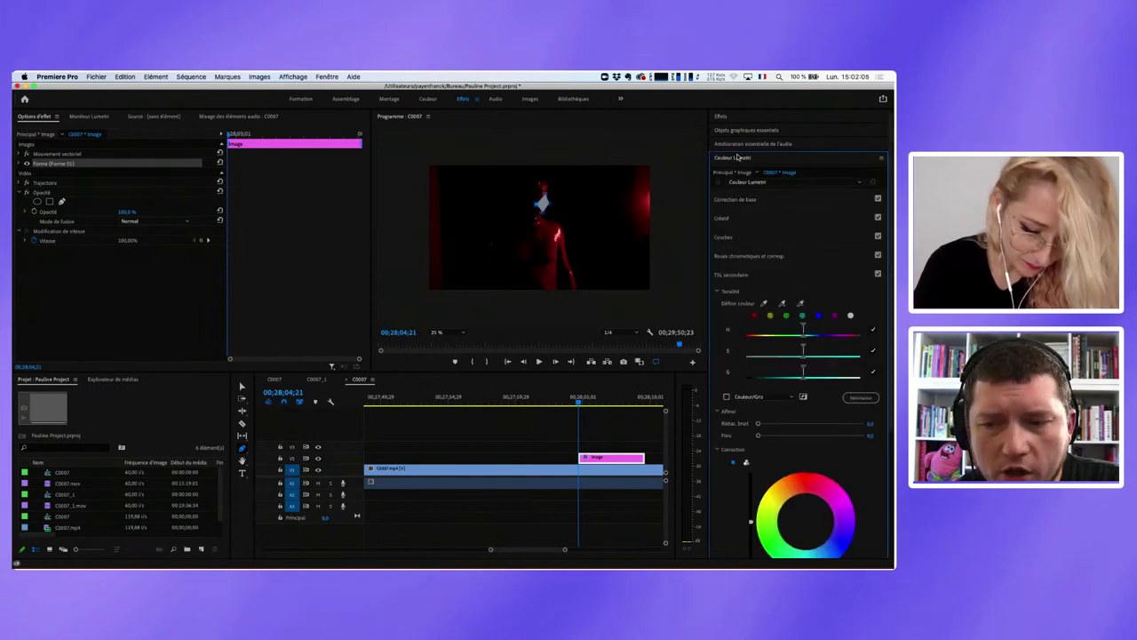
pyautogui.click(742, 145)
pyautogui.click(742, 145)
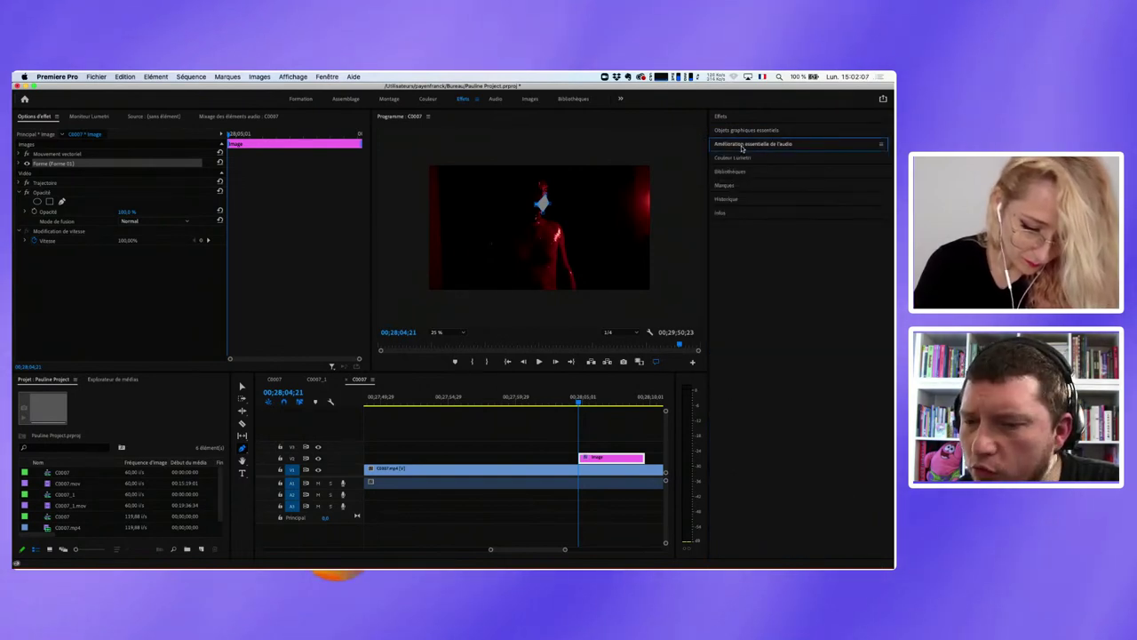
# Step: Launch After Effects from the Dock
pyautogui.press('super+Tab')
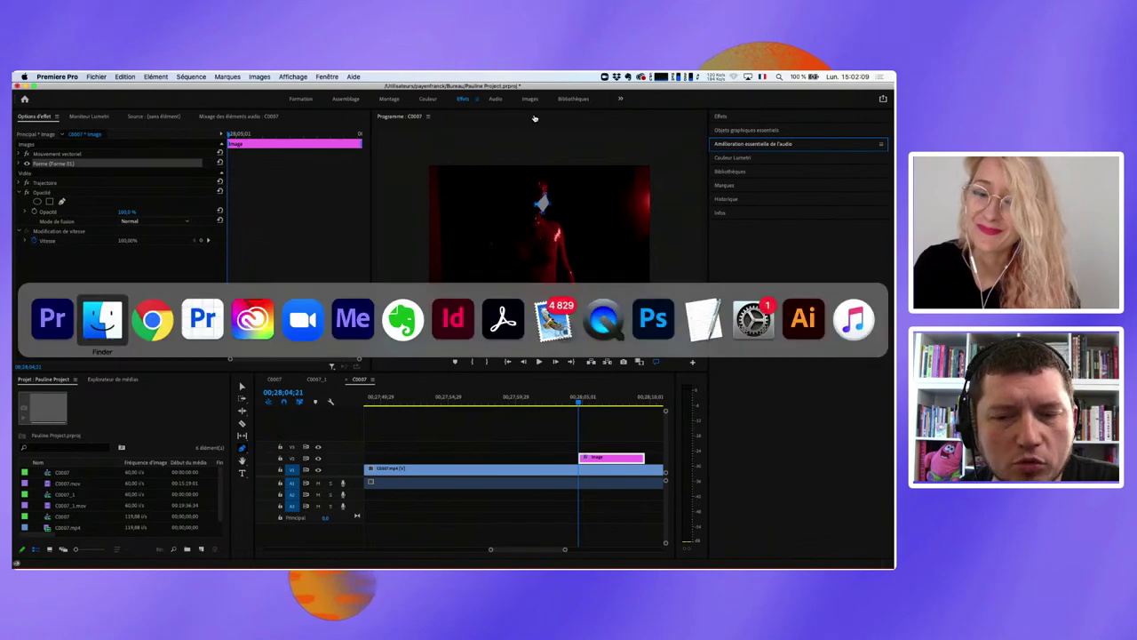
pyautogui.press('super+shift+Tab')
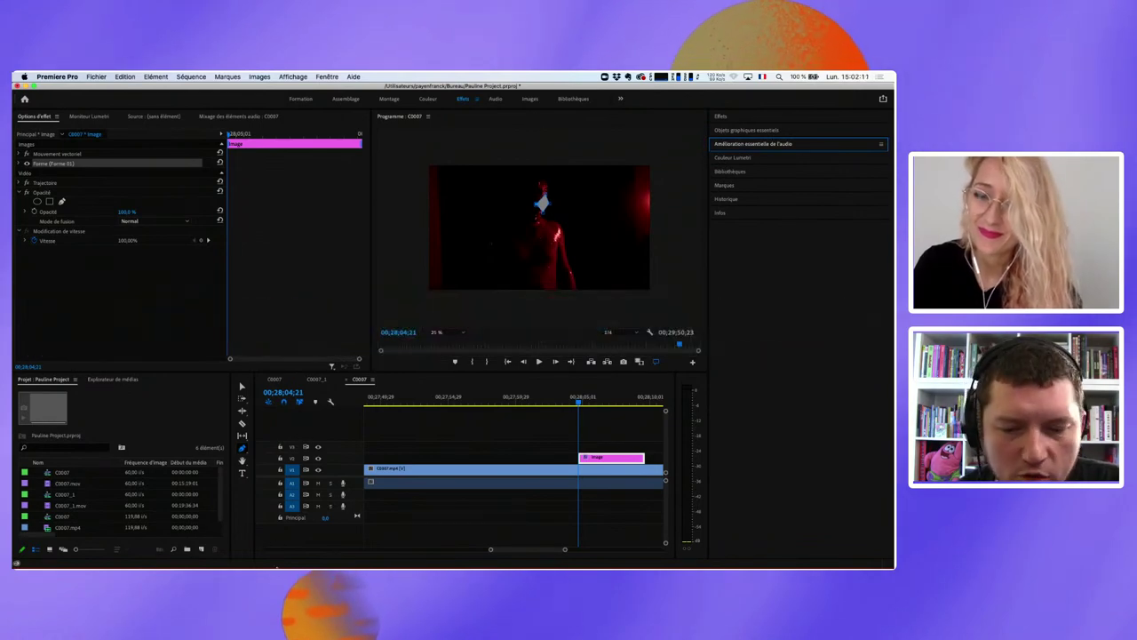
pyautogui.moveTo(311, 558)
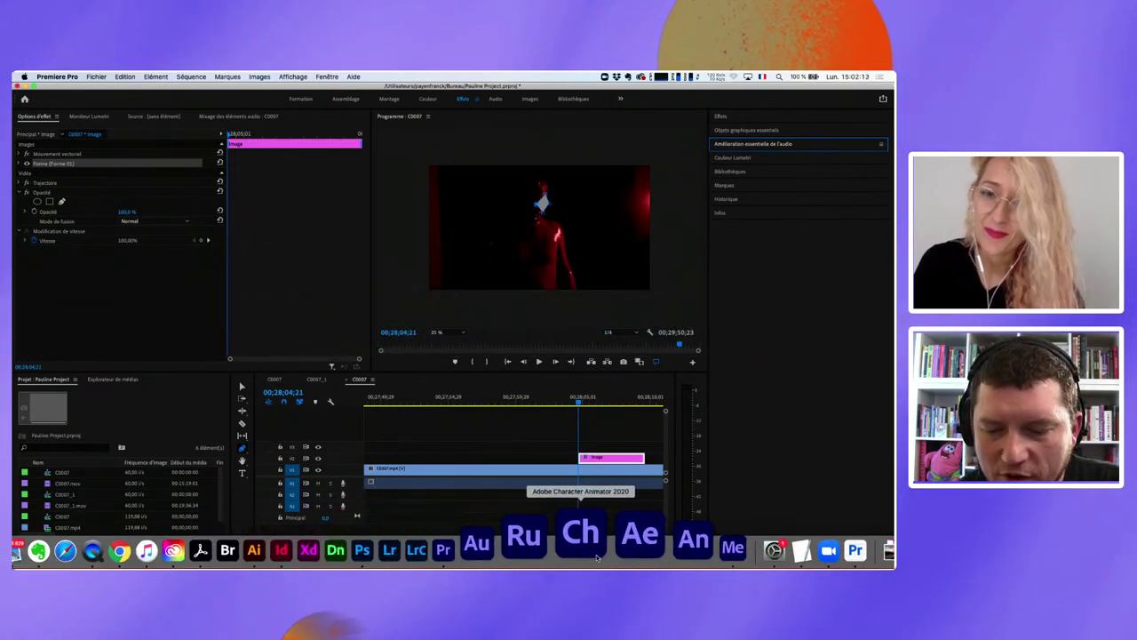
pyautogui.click(609, 555)
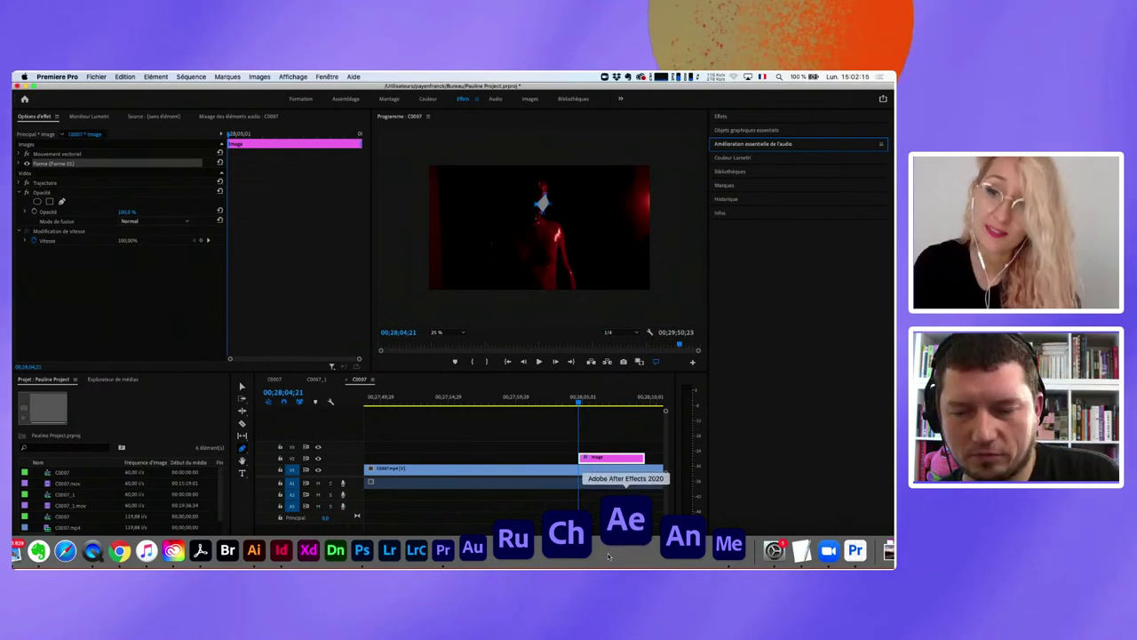